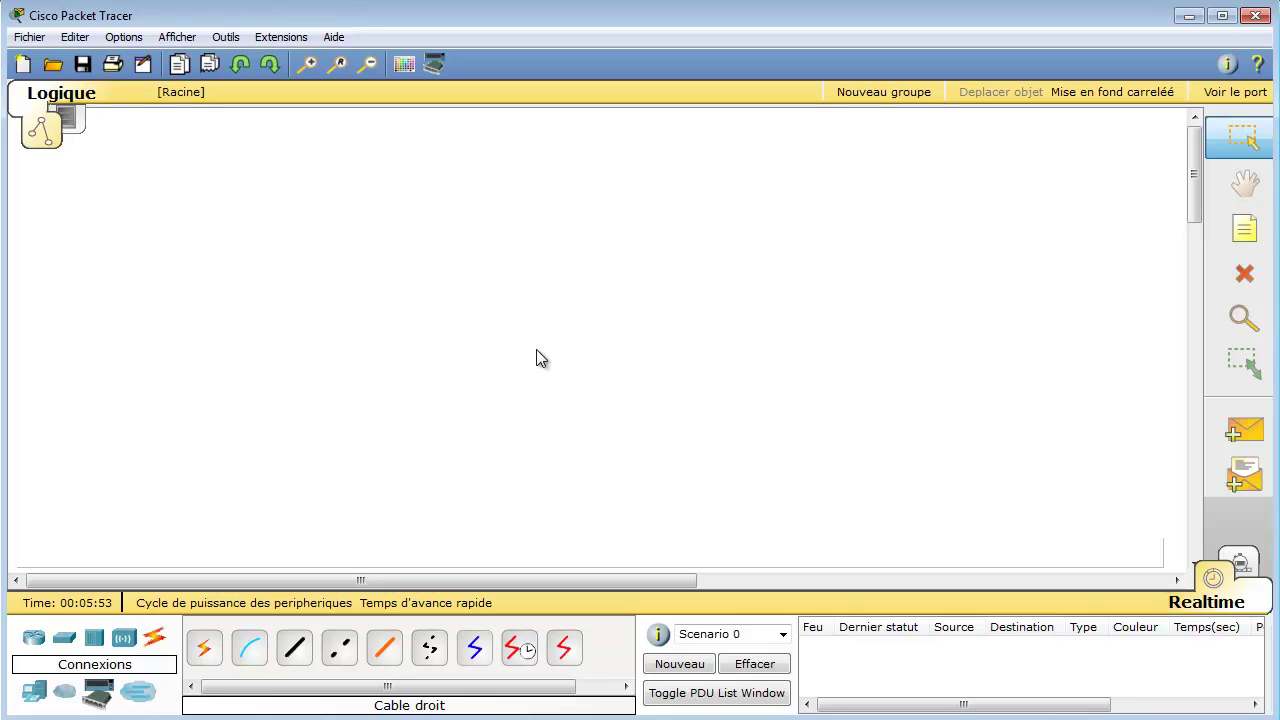
- Add a note reading 192.168.1.0/24 near the upper middle of the workspace and shift it slightly up and left
click(1244, 228)
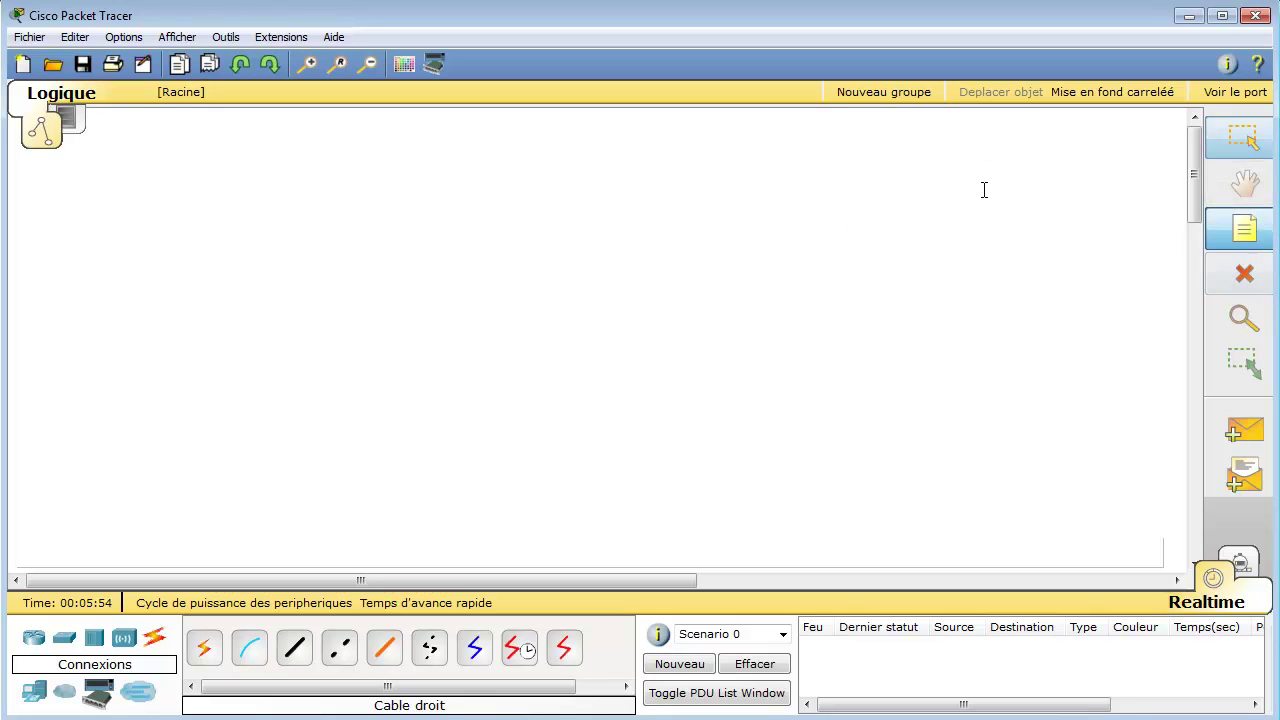
click(585, 180)
key(Escape)
text(192)
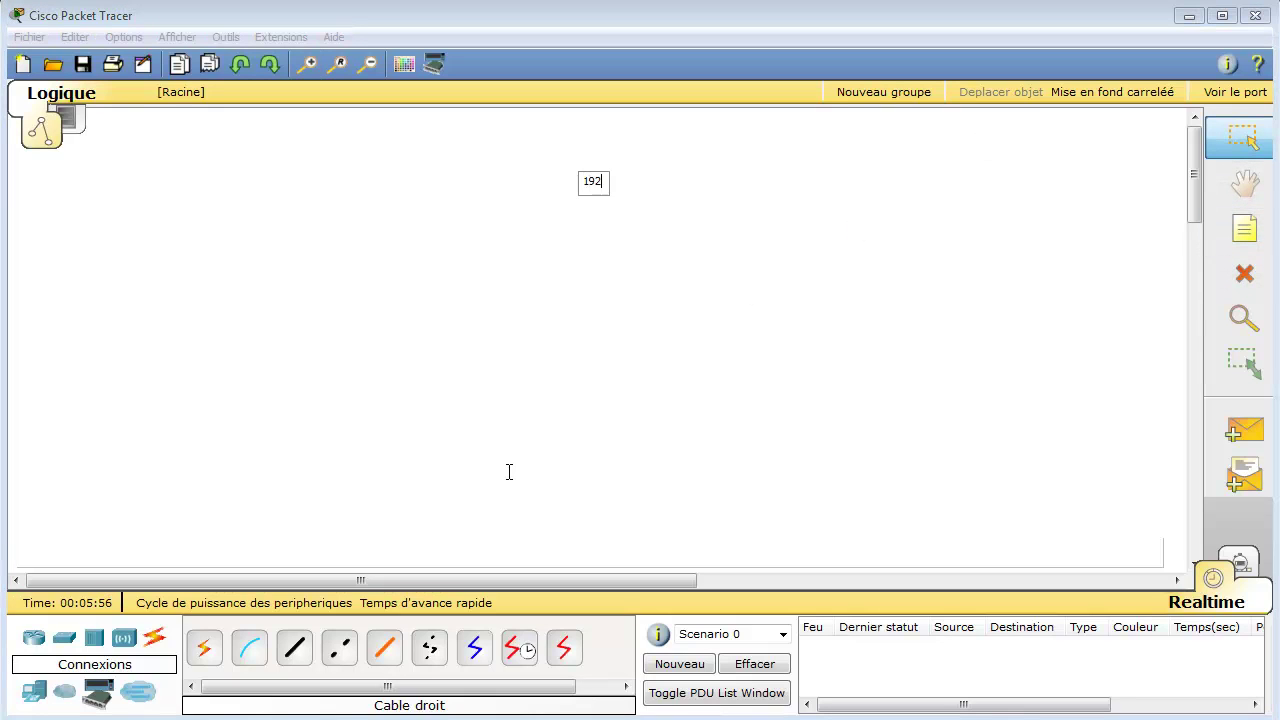
text(.168.1.0/24)
click(628, 181)
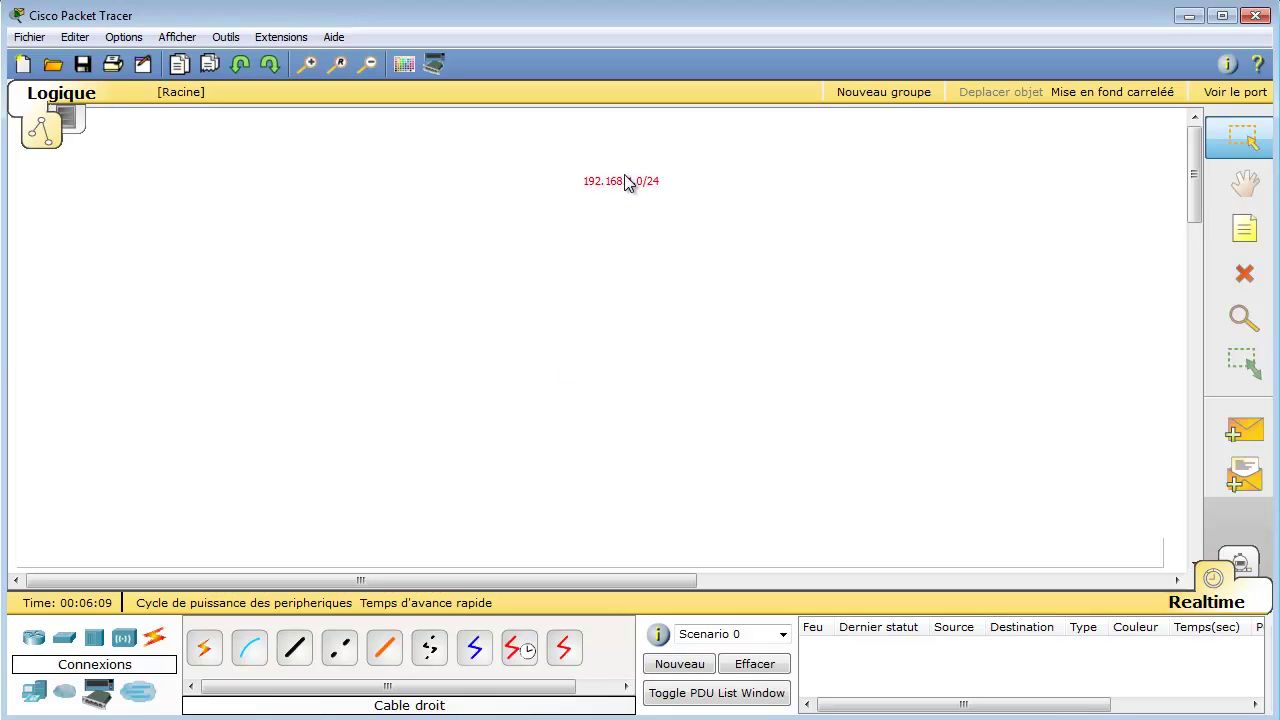
click(651, 180)
mouse_move(623, 180)
mouse_down()
mouse_move(594, 174)
mouse_move(610, 161)
mouse_up()
click(325, 324)
- Place six generic PCs in the workspace, three in a column on the left and three in a column on the right
click(40, 697)
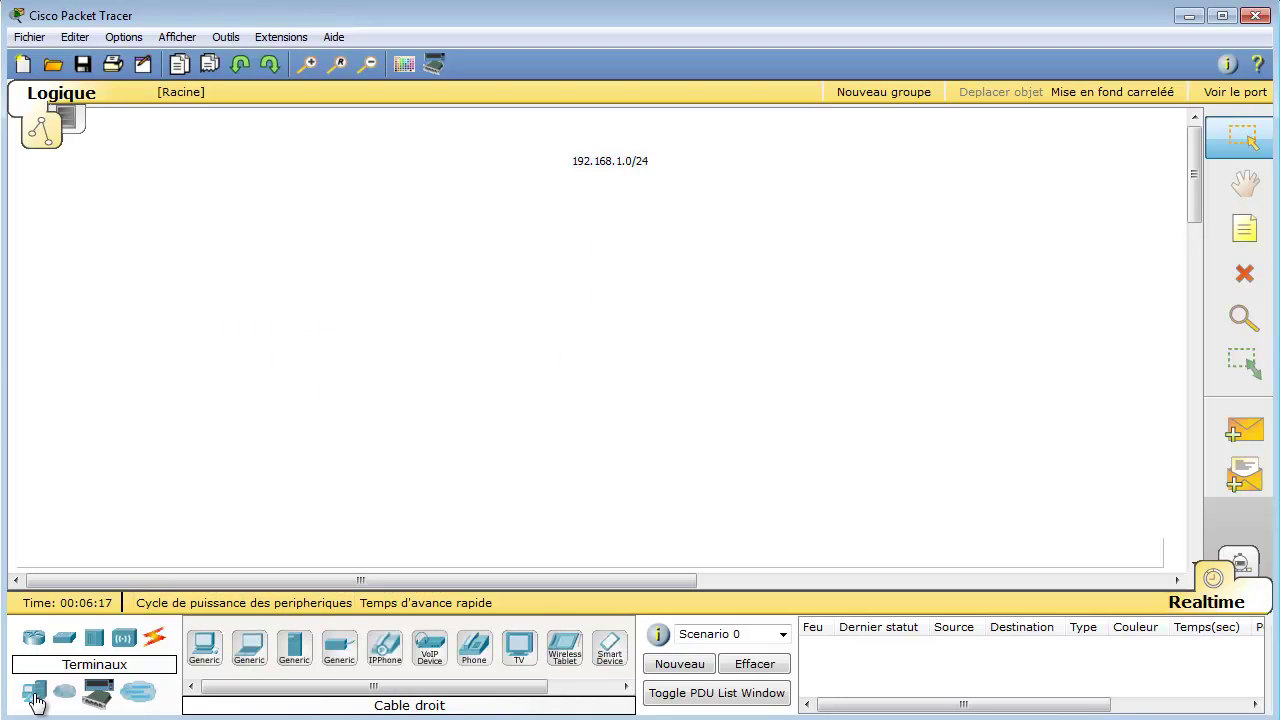
ctrl+click(204, 650)
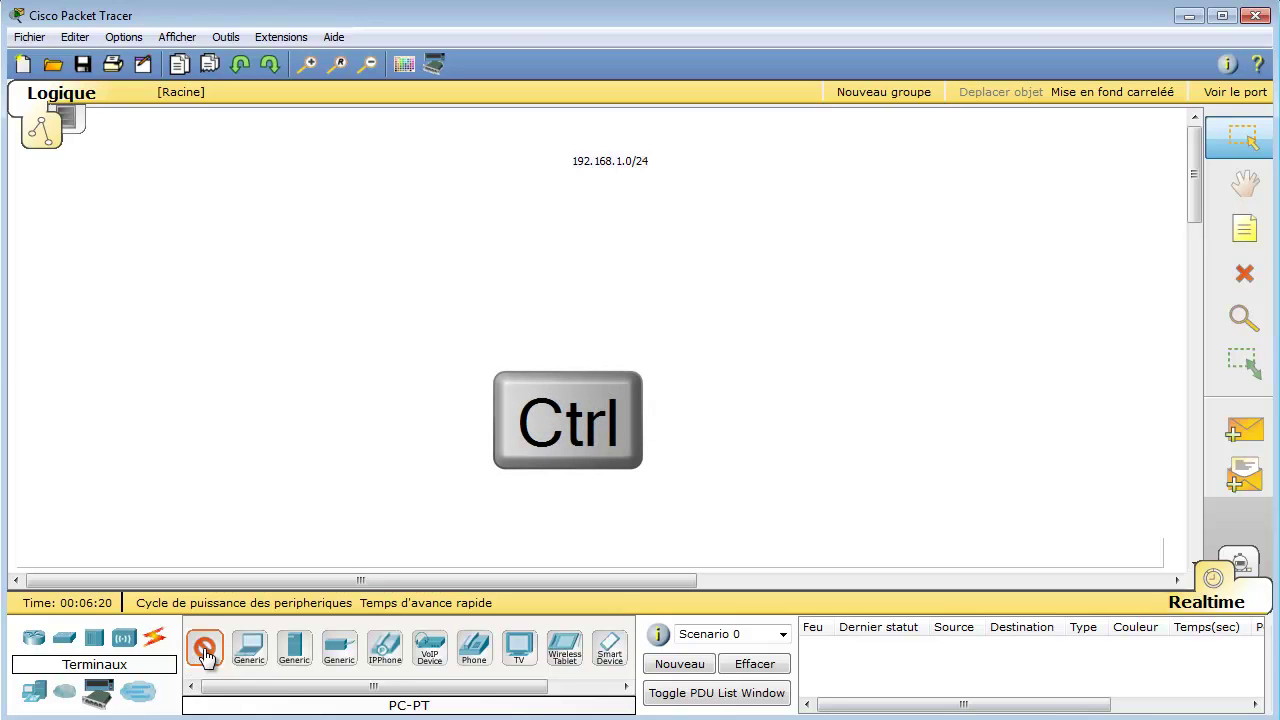
click(238, 234)
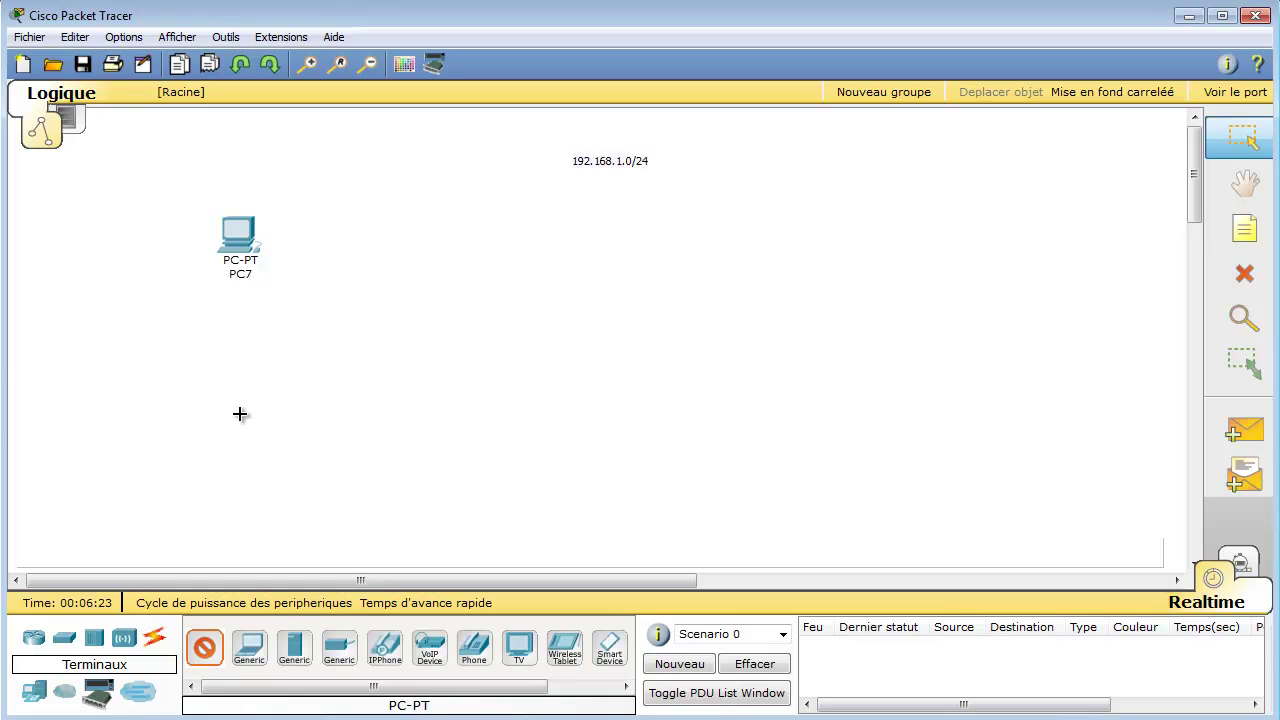
click(240, 383)
click(238, 521)
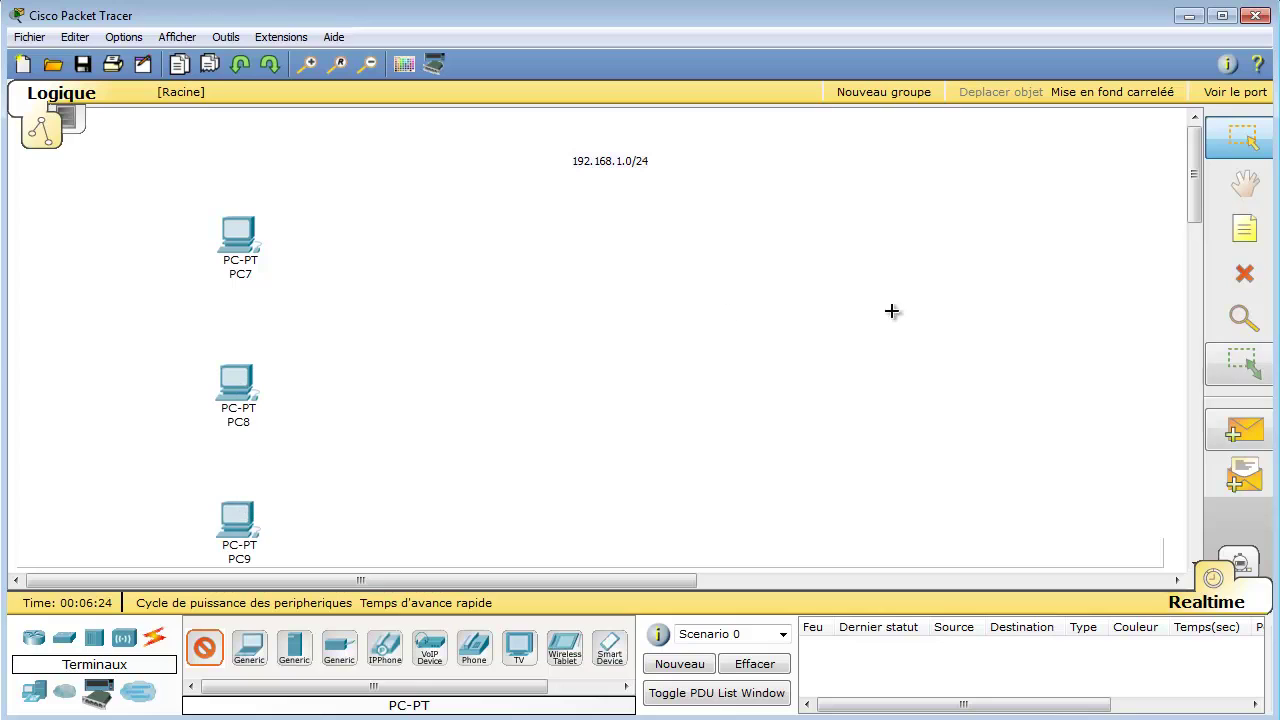
click(778, 220)
click(783, 352)
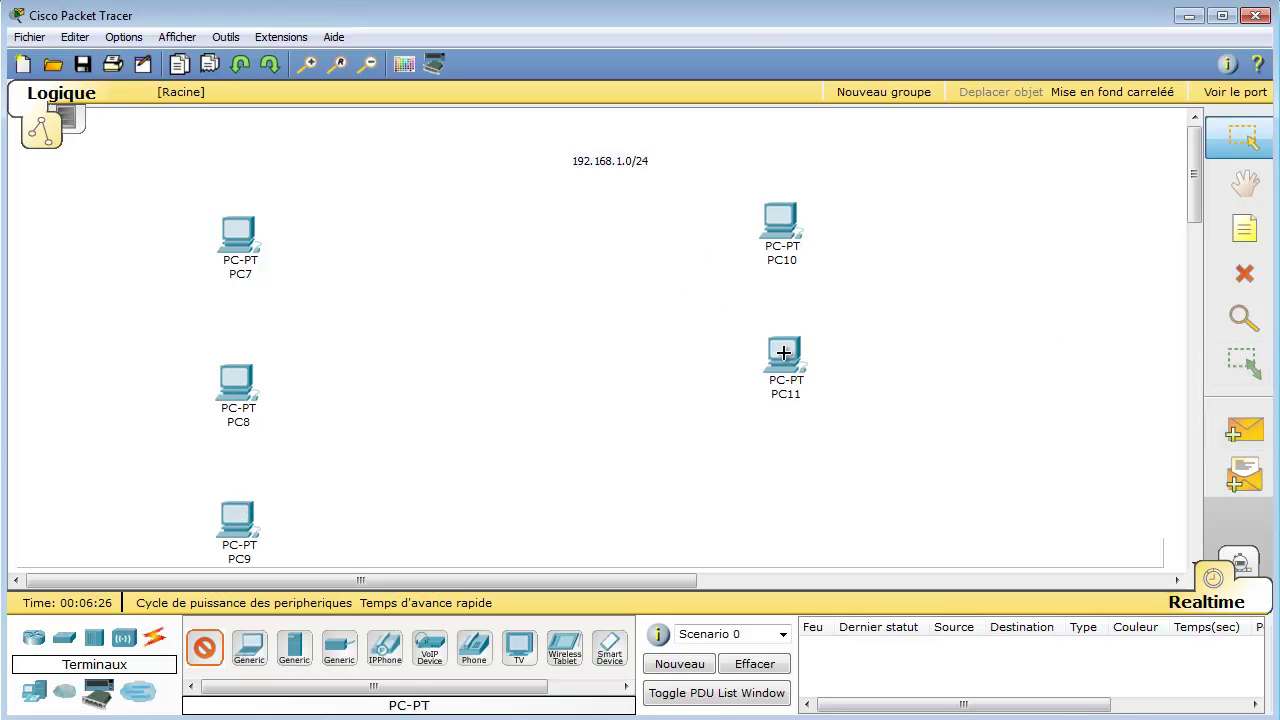
click(781, 500)
click(204, 647)
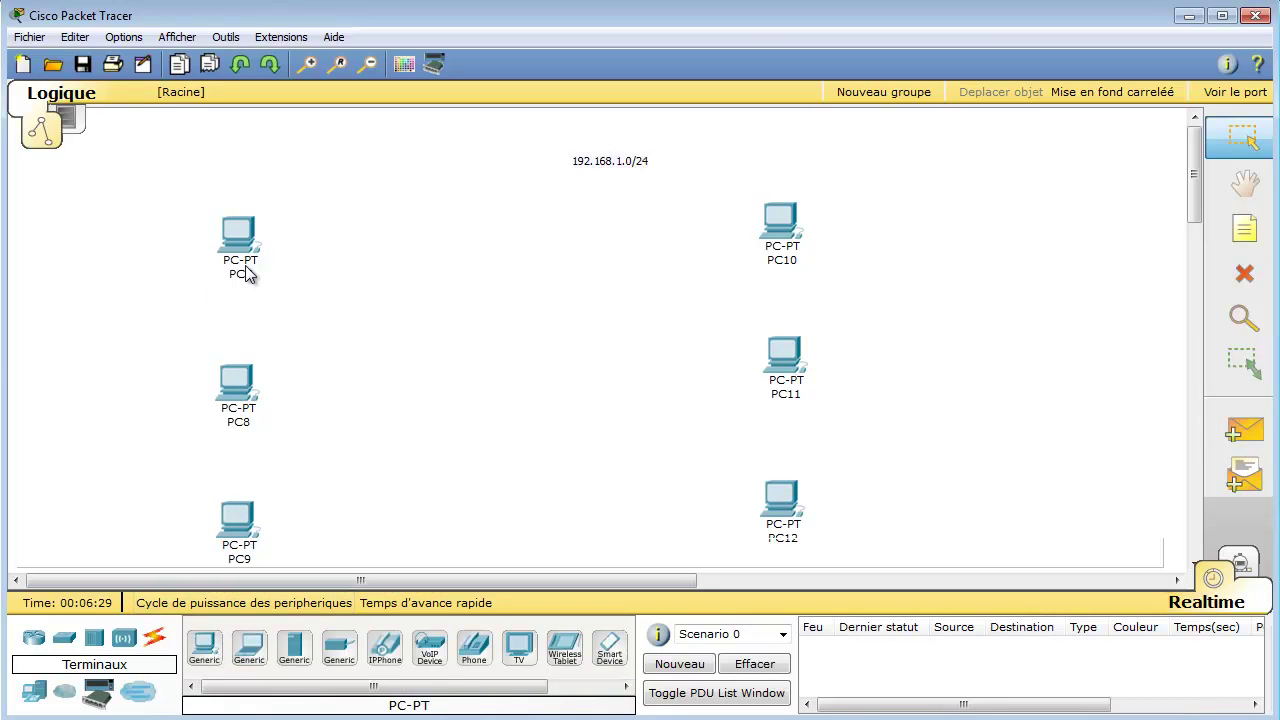
- Rename the upper and middle PCs of the left column as PC-1 and PC-2
click(246, 272)
click(245, 282)
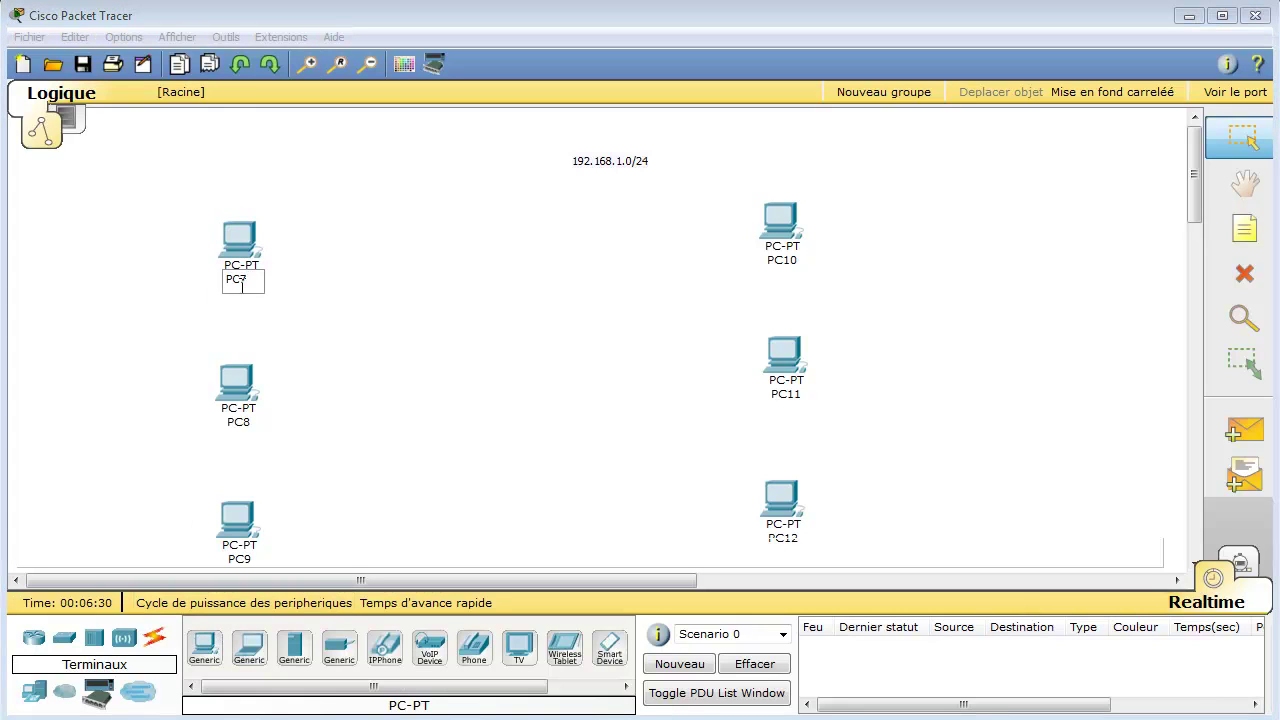
key(shift+Left)
text(-)
click(239, 428)
click(240, 425)
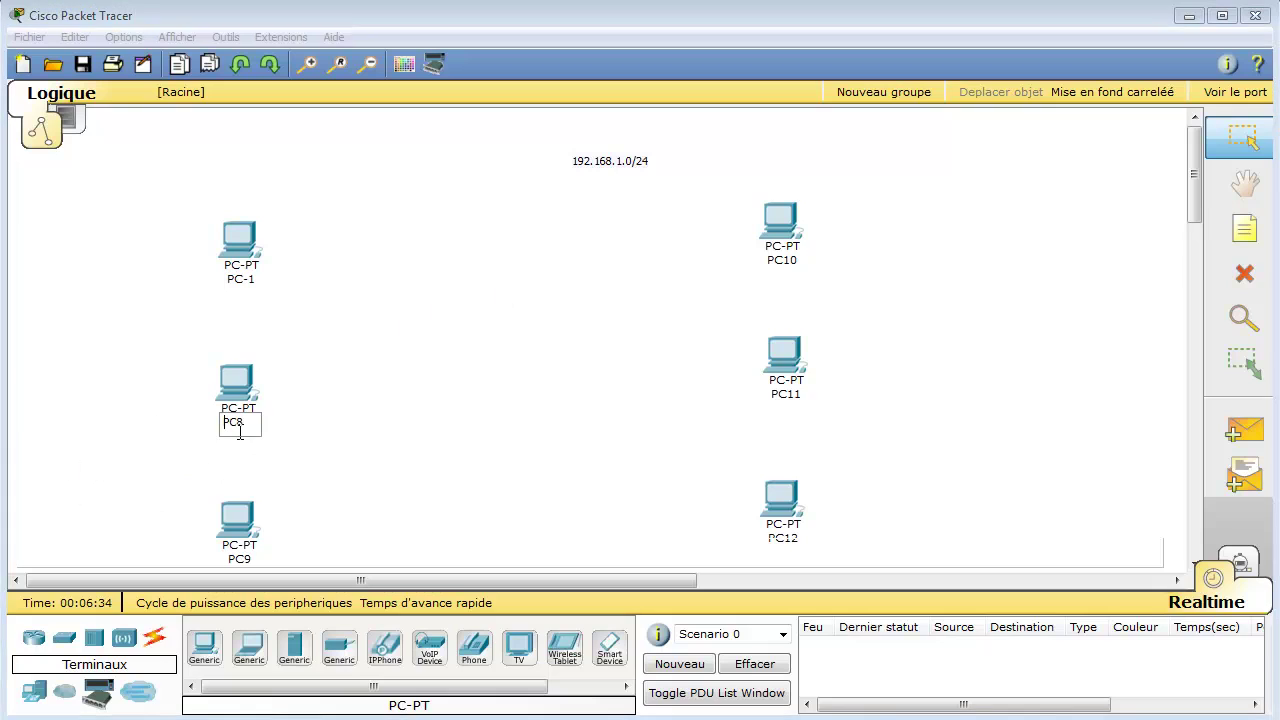
key(shift+Left)
key(Return)
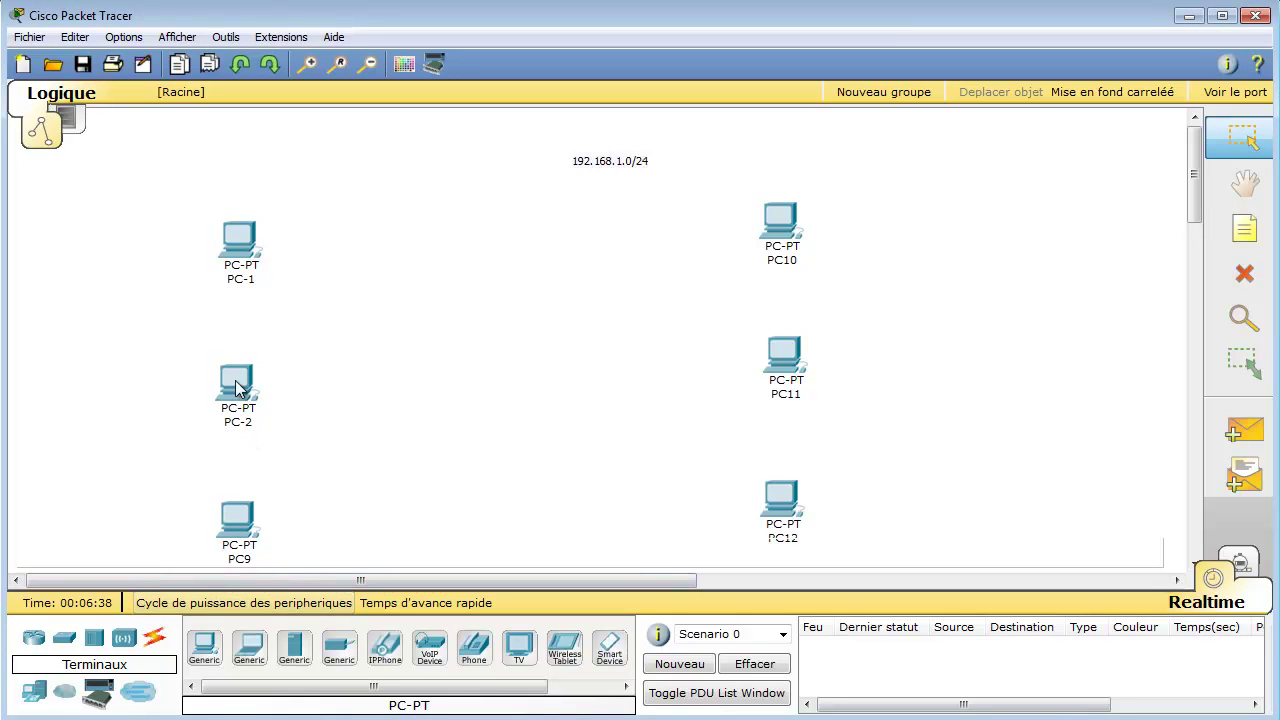
- Move PC-2 and the PC below it slightly up, and rename the lowest one PC-3
drag(240, 388, 247, 368)
mouse_move(241, 518)
mouse_down()
mouse_move(243, 507)
mouse_move(251, 531)
mouse_up()
click(259, 520)
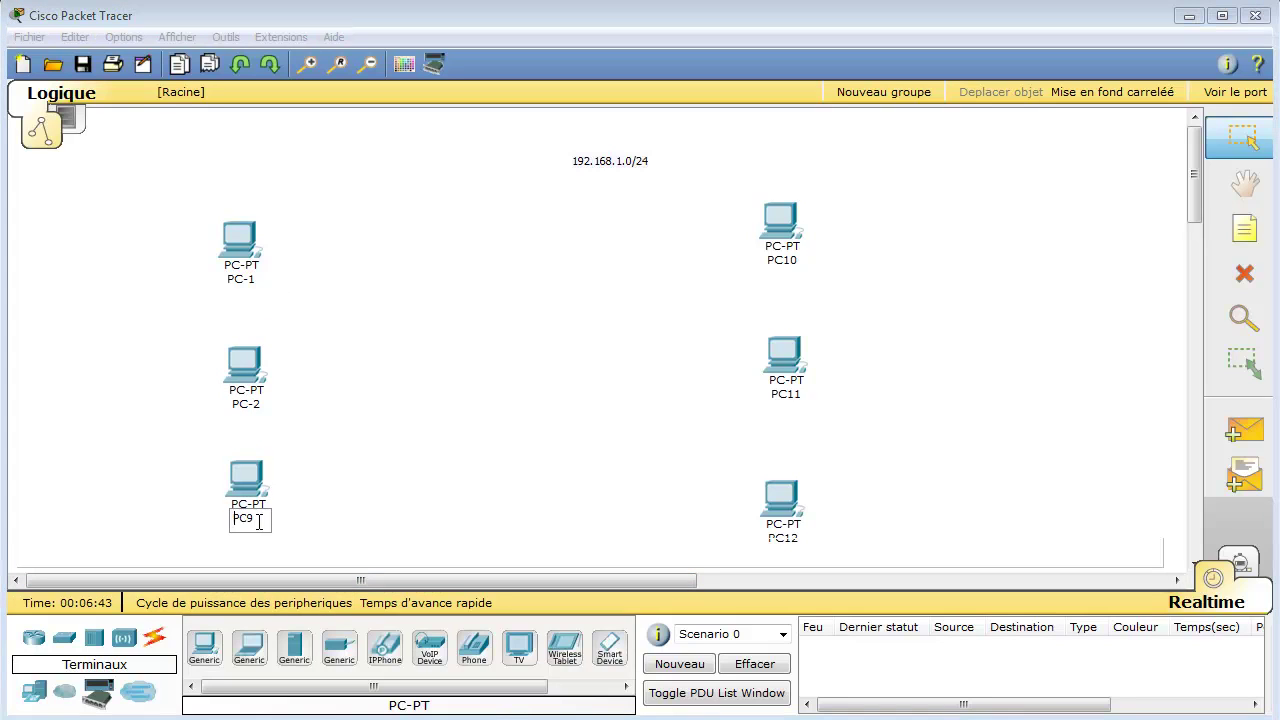
key(BackSpace)
text(-3)
- Rename the three PCs of the right column, from the upper to the lower, as PC-4, PC-5 and PC-6
click(785, 261)
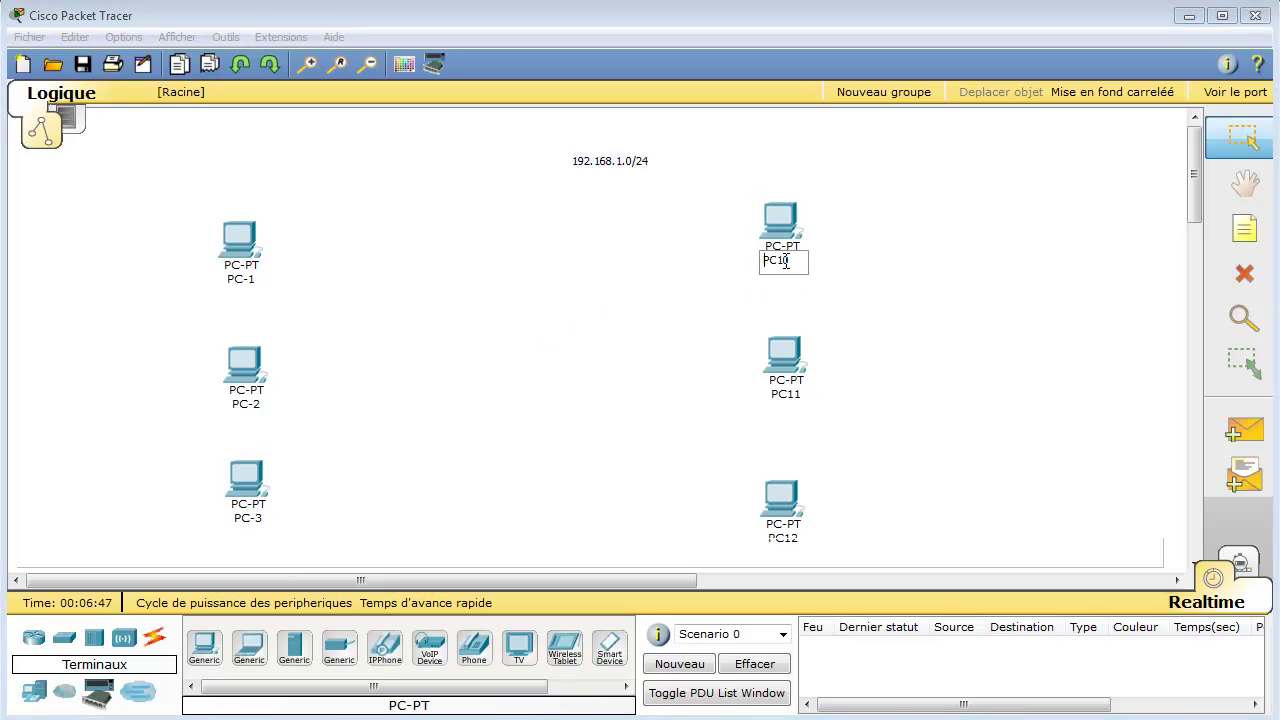
key(BackSpace)
key(BackSpace)
text(-4)
double_click(786, 394)
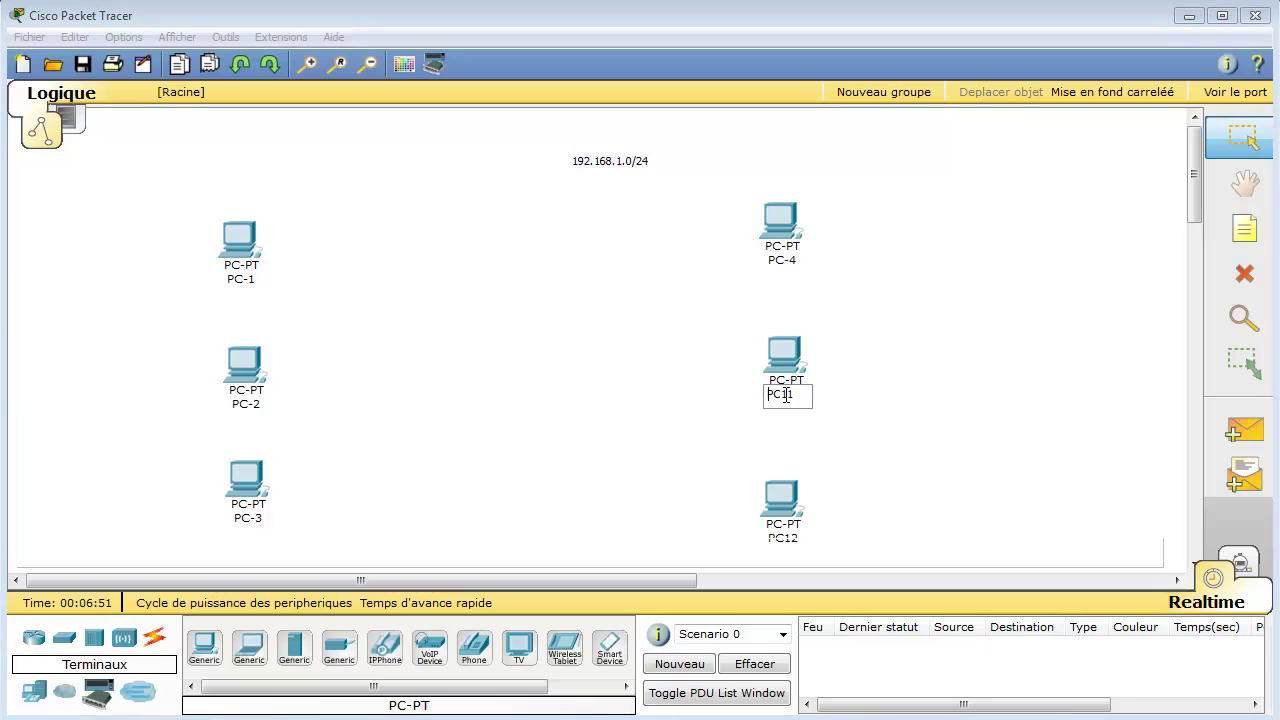
text(-5)
double_click(785, 538)
text(-)
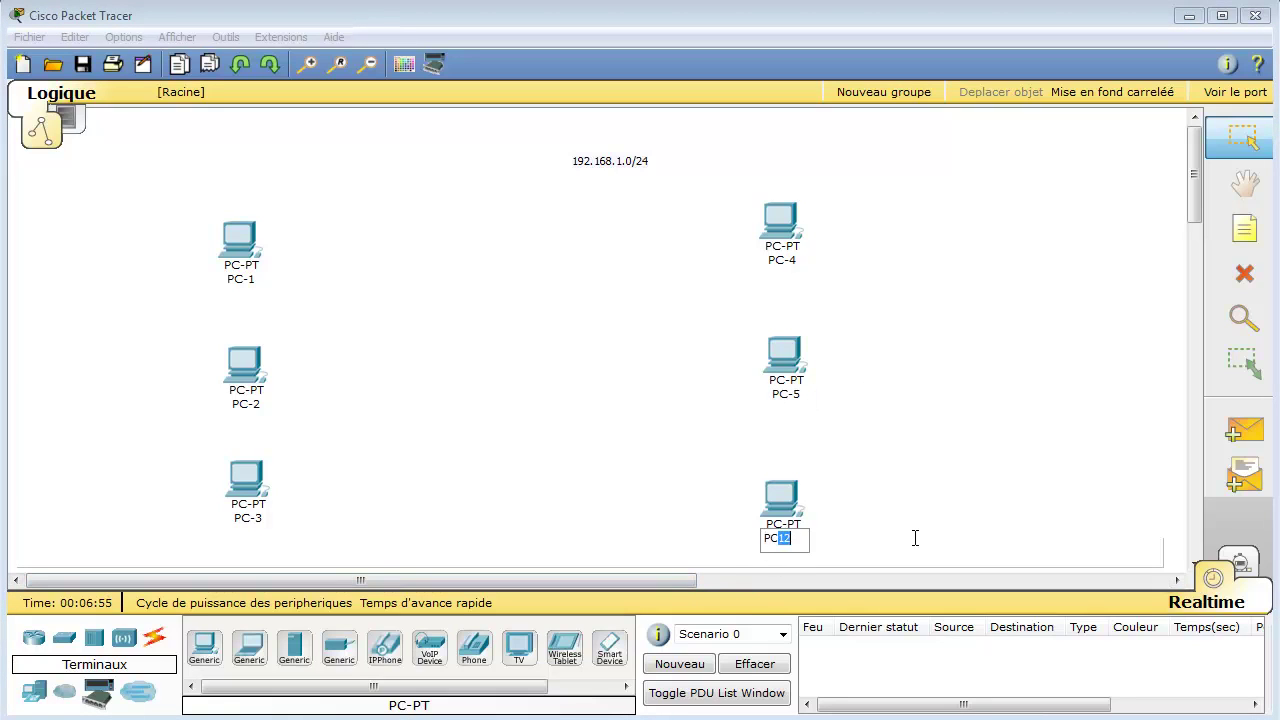
text(6)
click(443, 439)
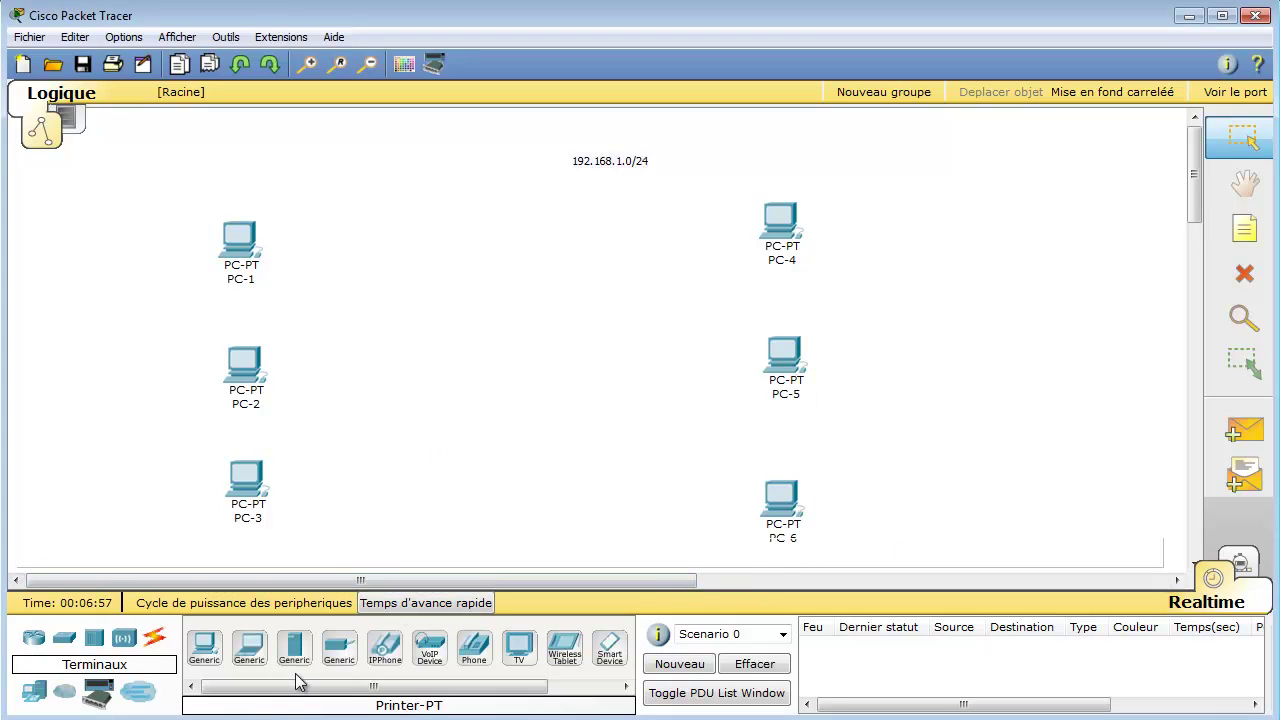
- Place a 2960 switch between the two PC columns and rename it Switch
click(62, 642)
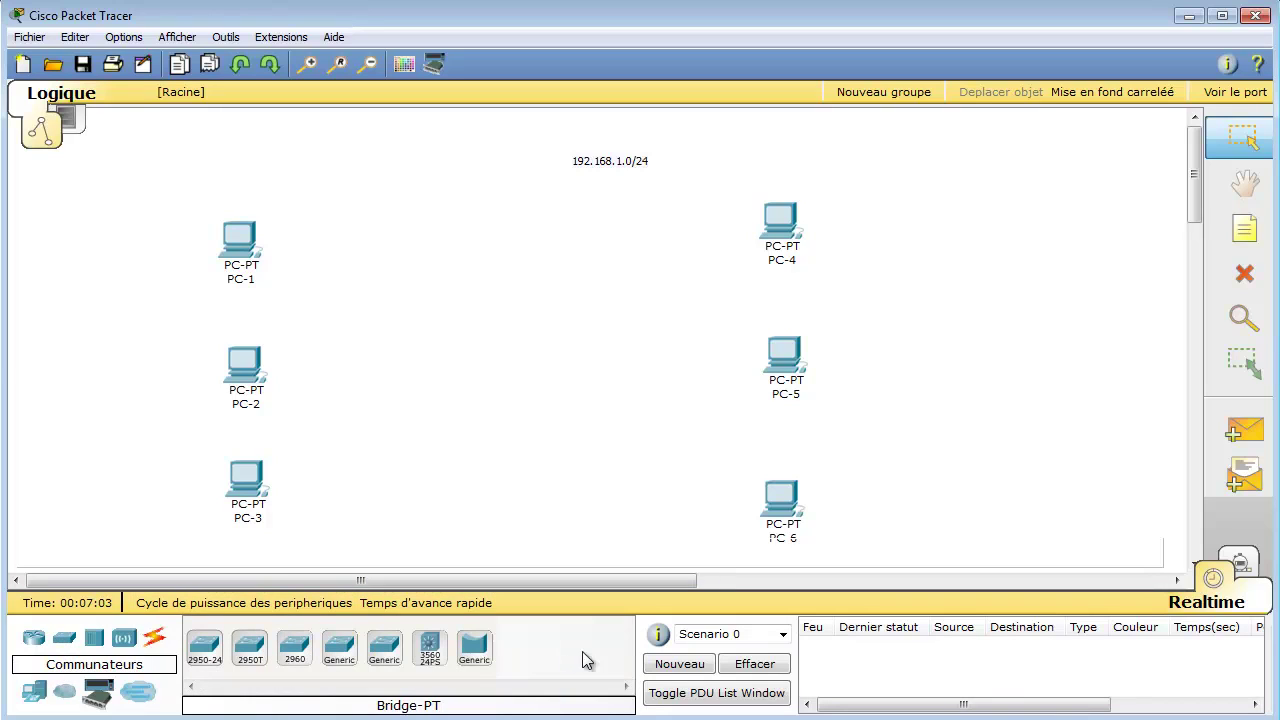
click(295, 655)
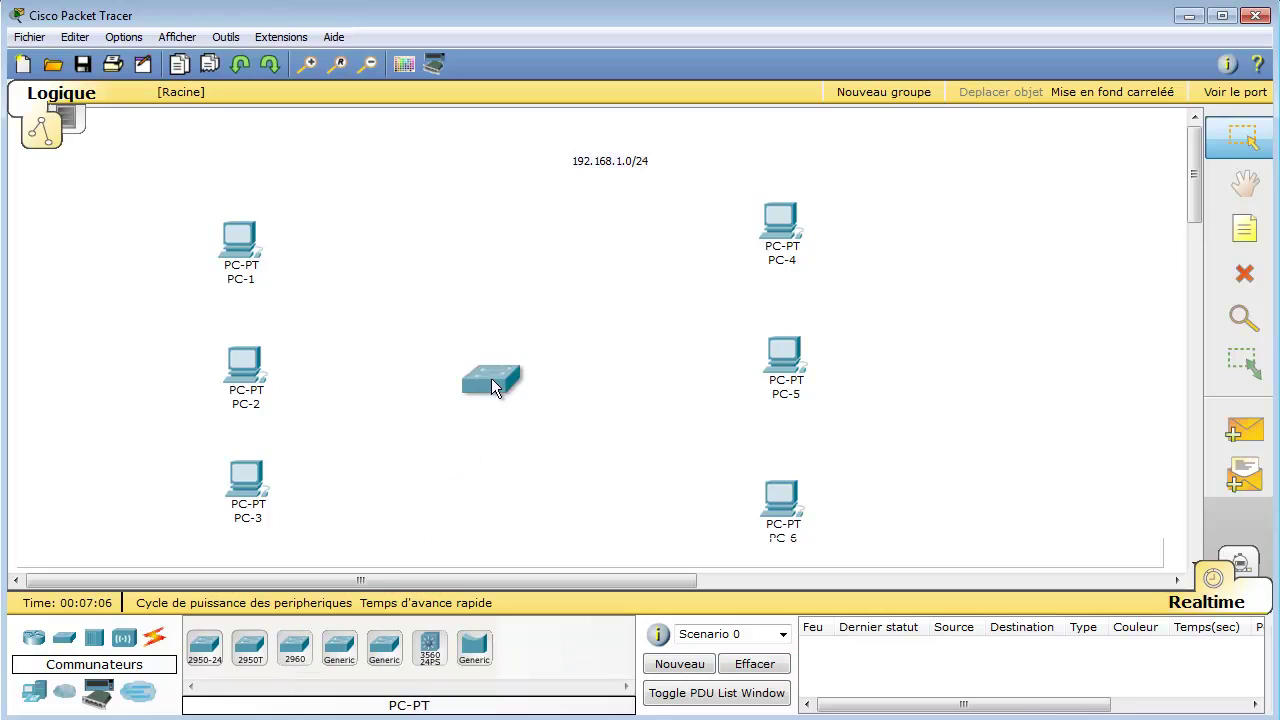
click(515, 372)
click(530, 400)
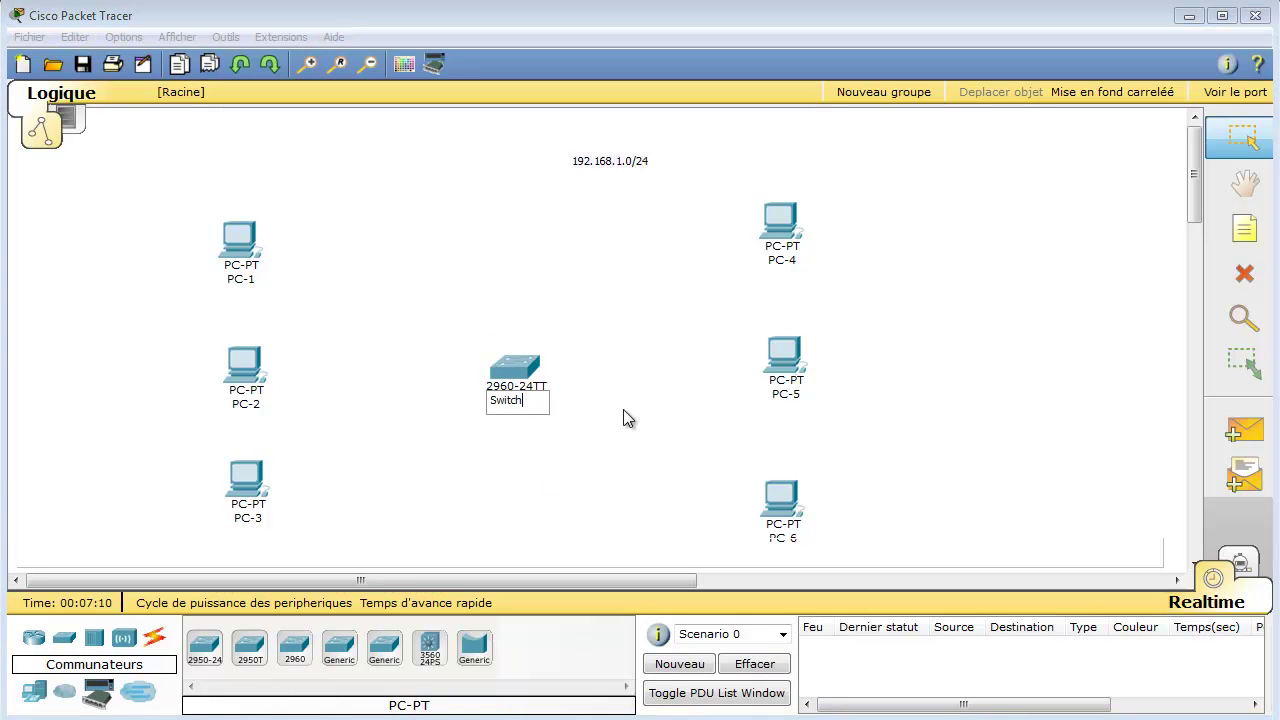
key(Return)
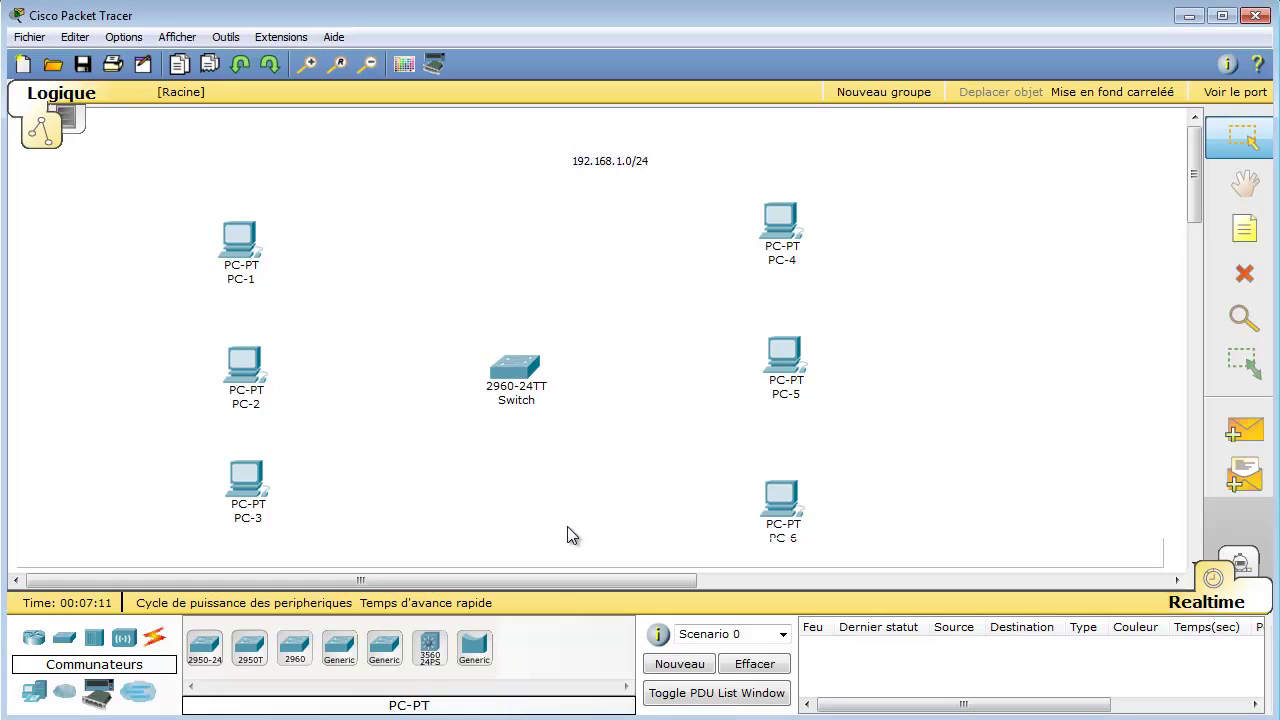
- Connect PC-1's FastEthernet port to FastEthernet0/1 on the switch with a copper straight-through cable
click(154, 642)
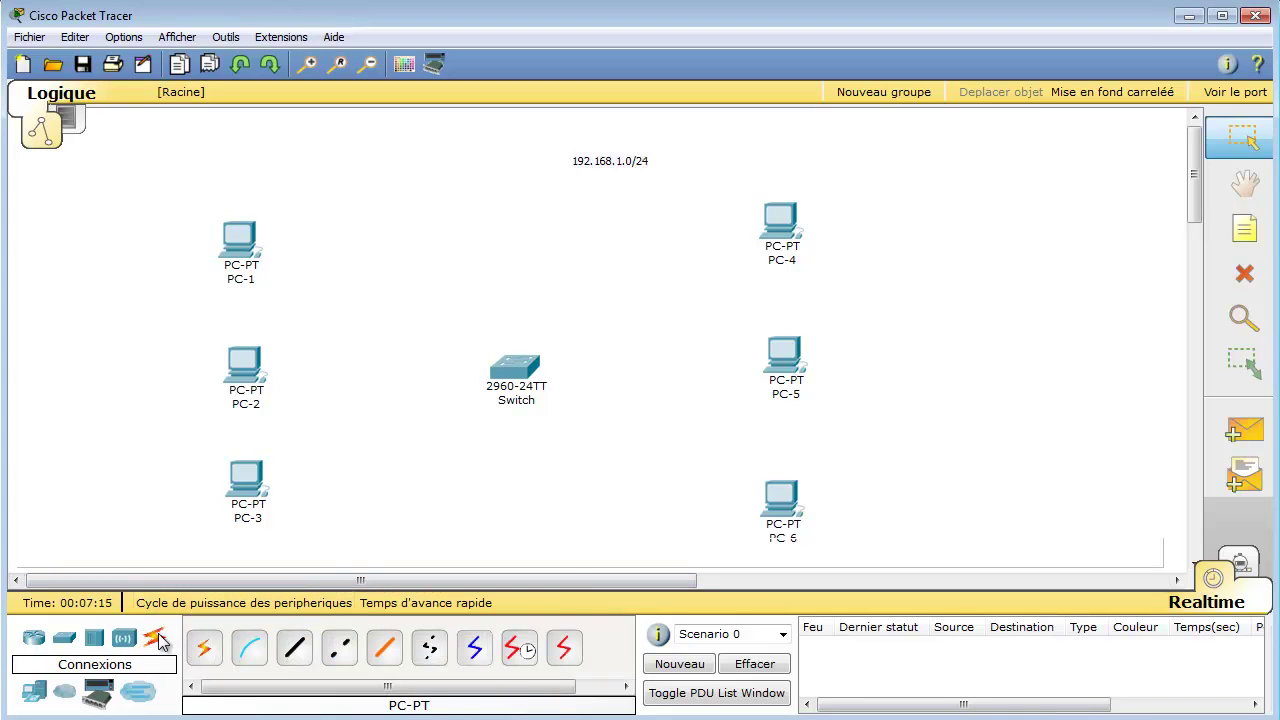
click(296, 651)
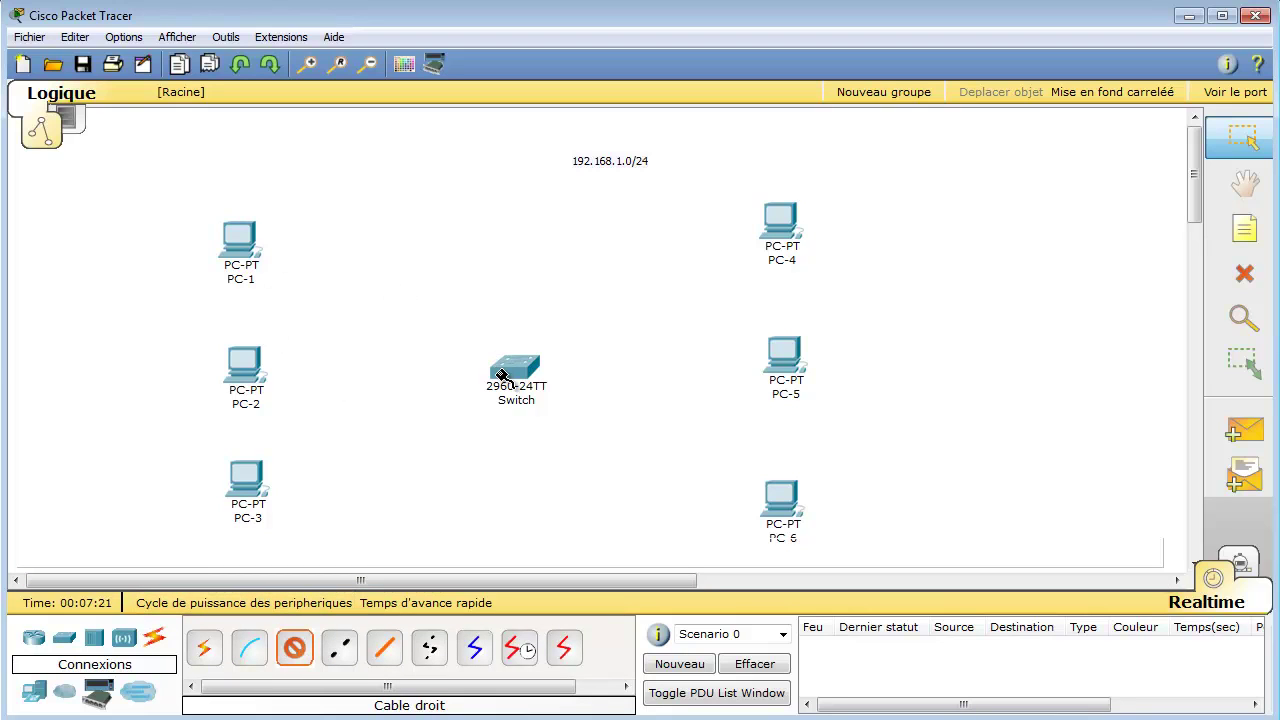
mouse_move(502, 376)
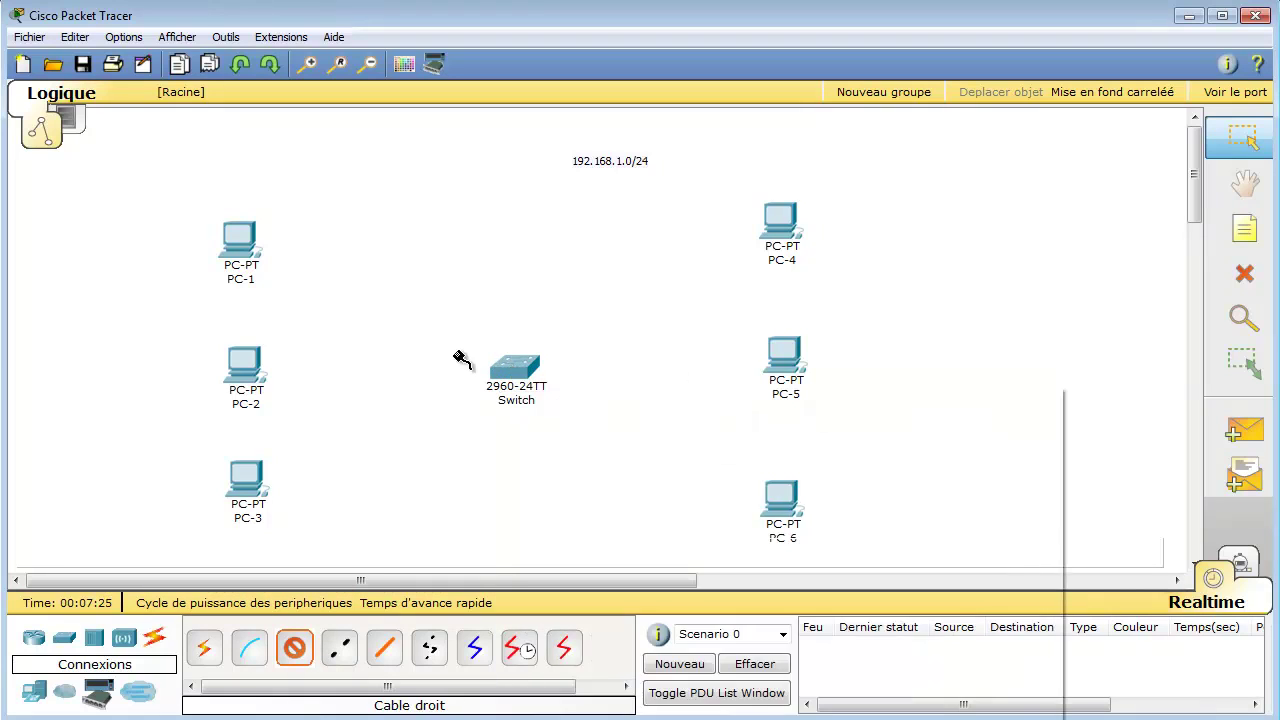
click(341, 648)
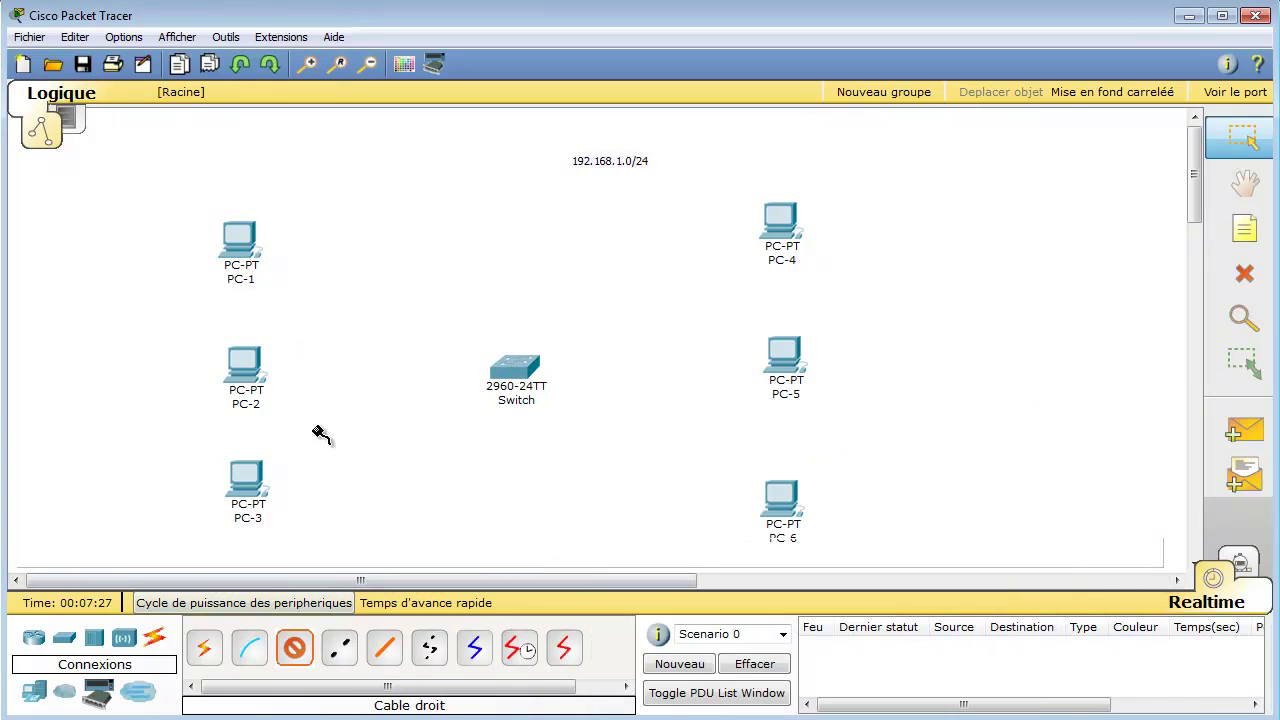
click(243, 255)
click(274, 257)
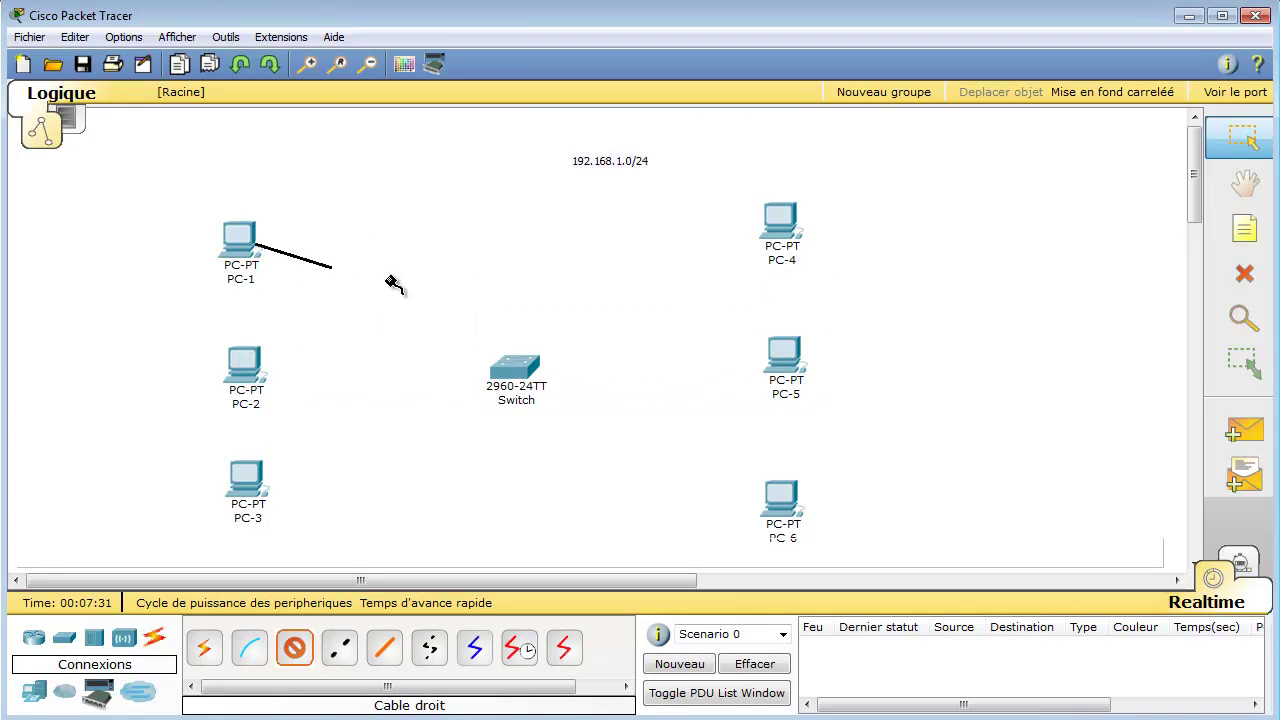
click(510, 370)
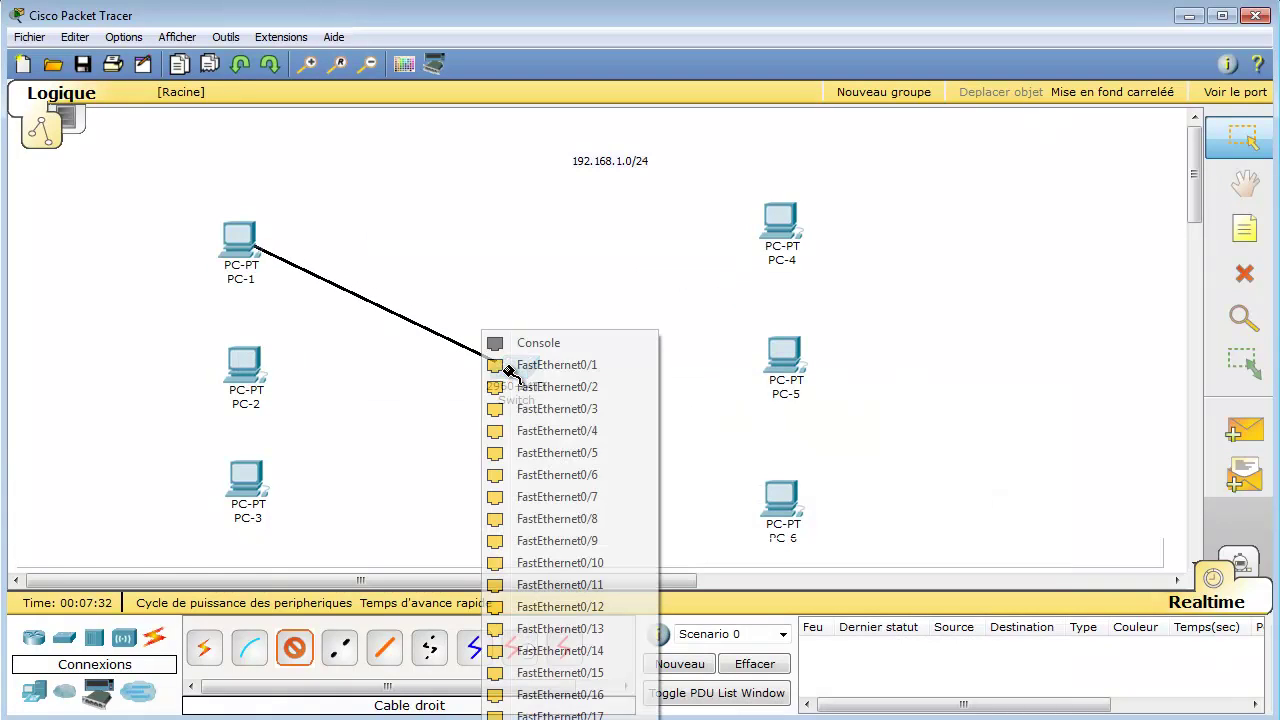
click(559, 368)
- Connect the FastEthernet ports of PC-2 and PC-3 to the switch's FastEthernet0/9 and FastEthernet0/17 with straight-through cables
click(257, 380)
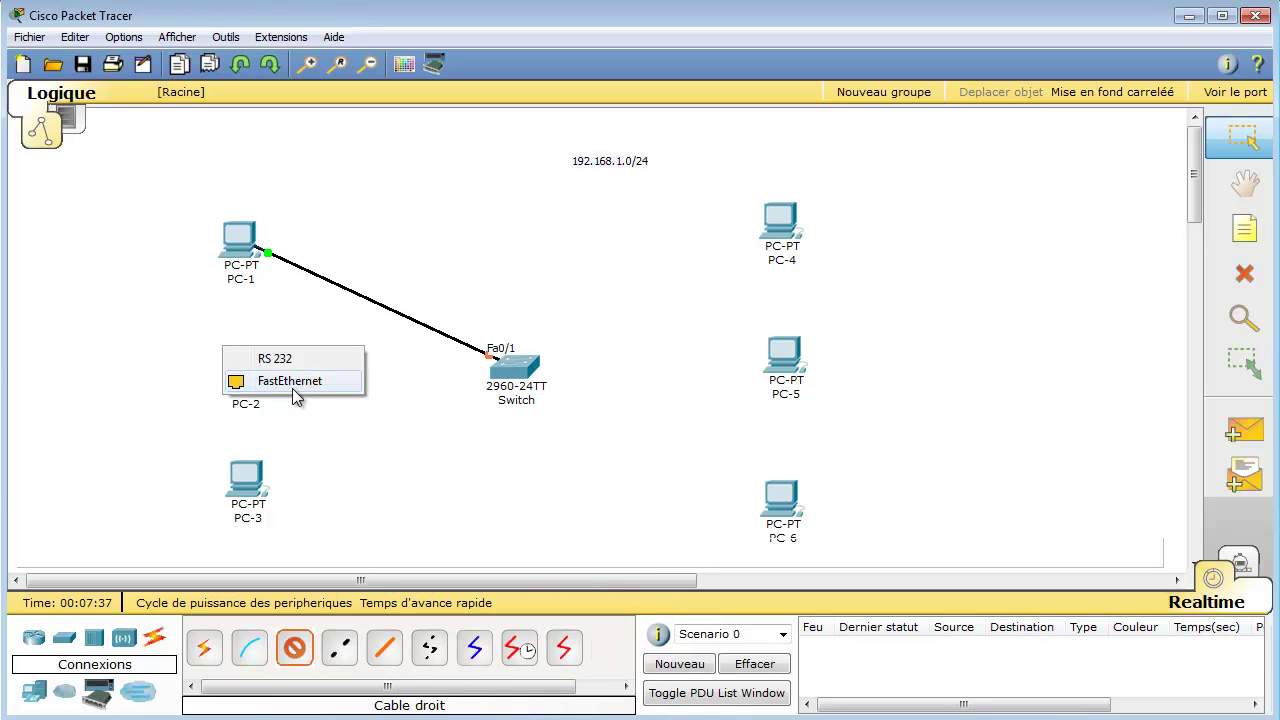
click(496, 366)
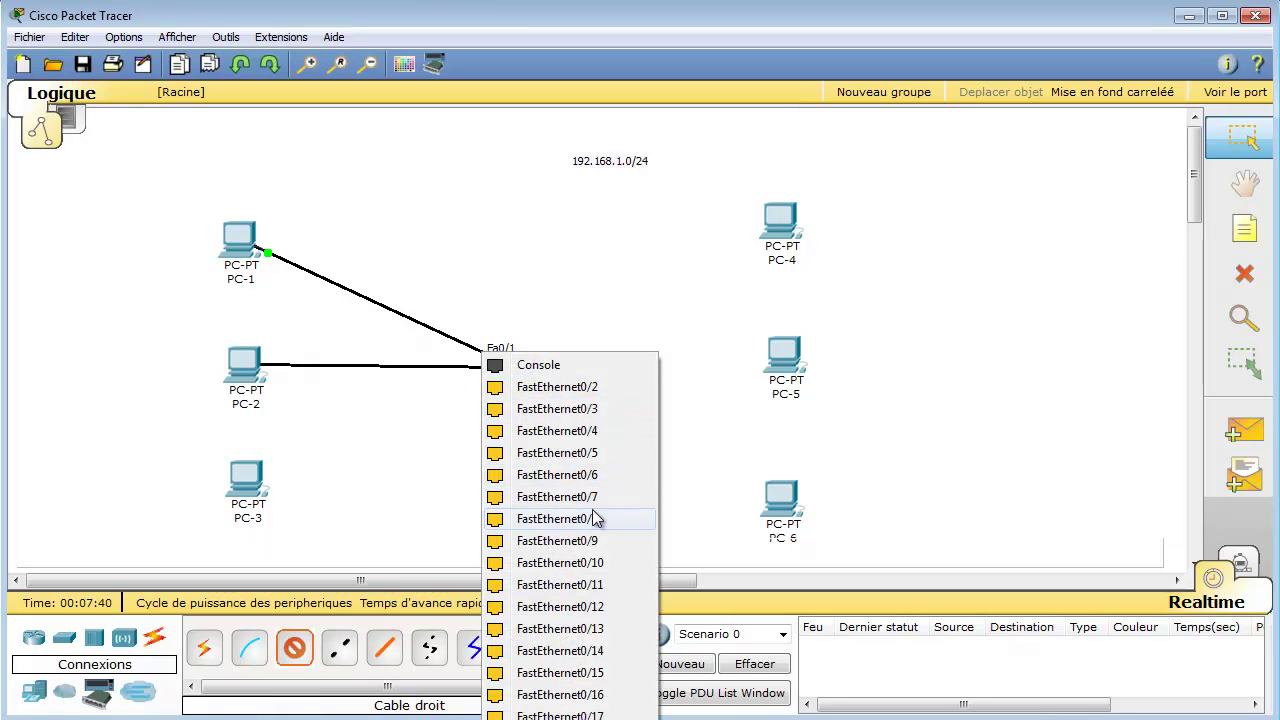
click(591, 541)
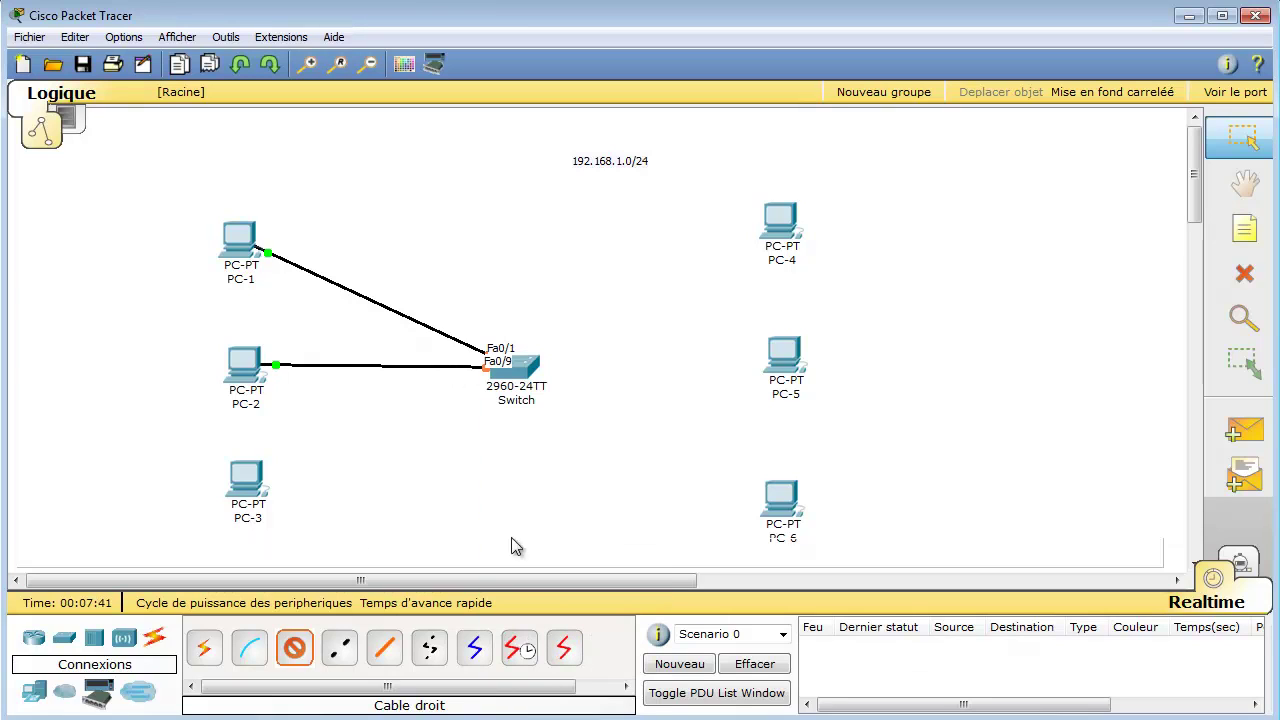
click(251, 489)
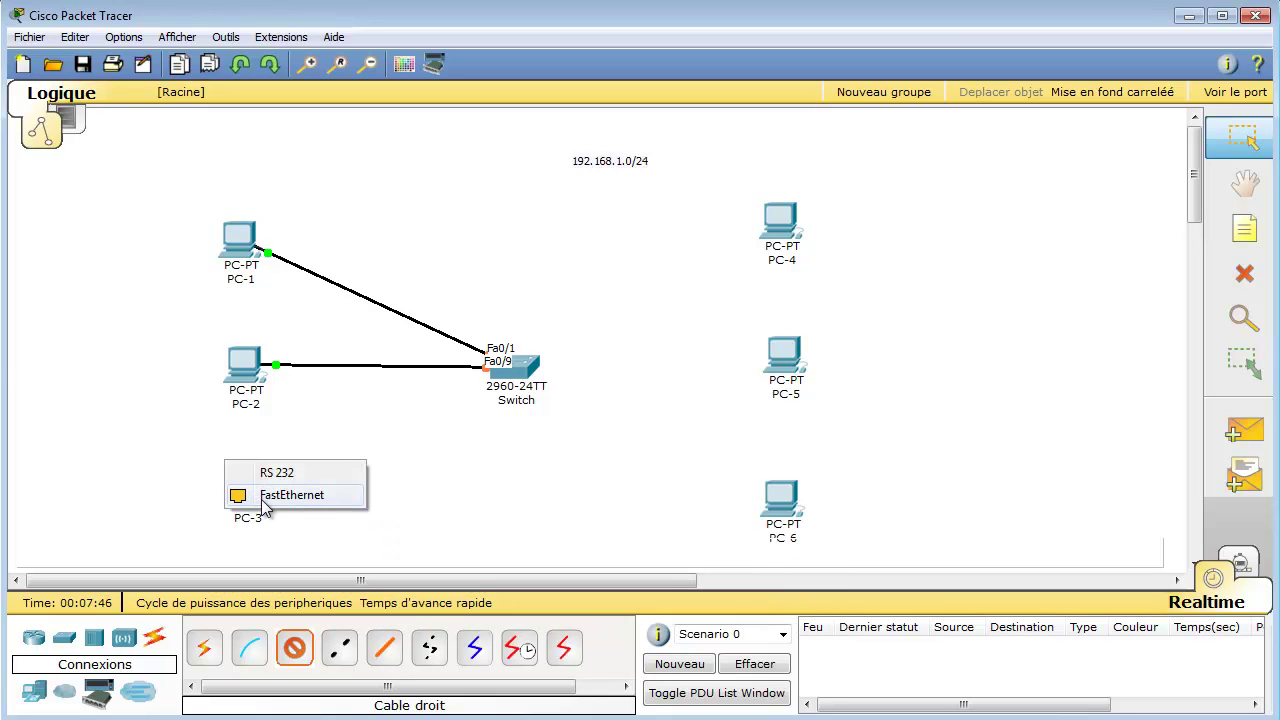
click(284, 494)
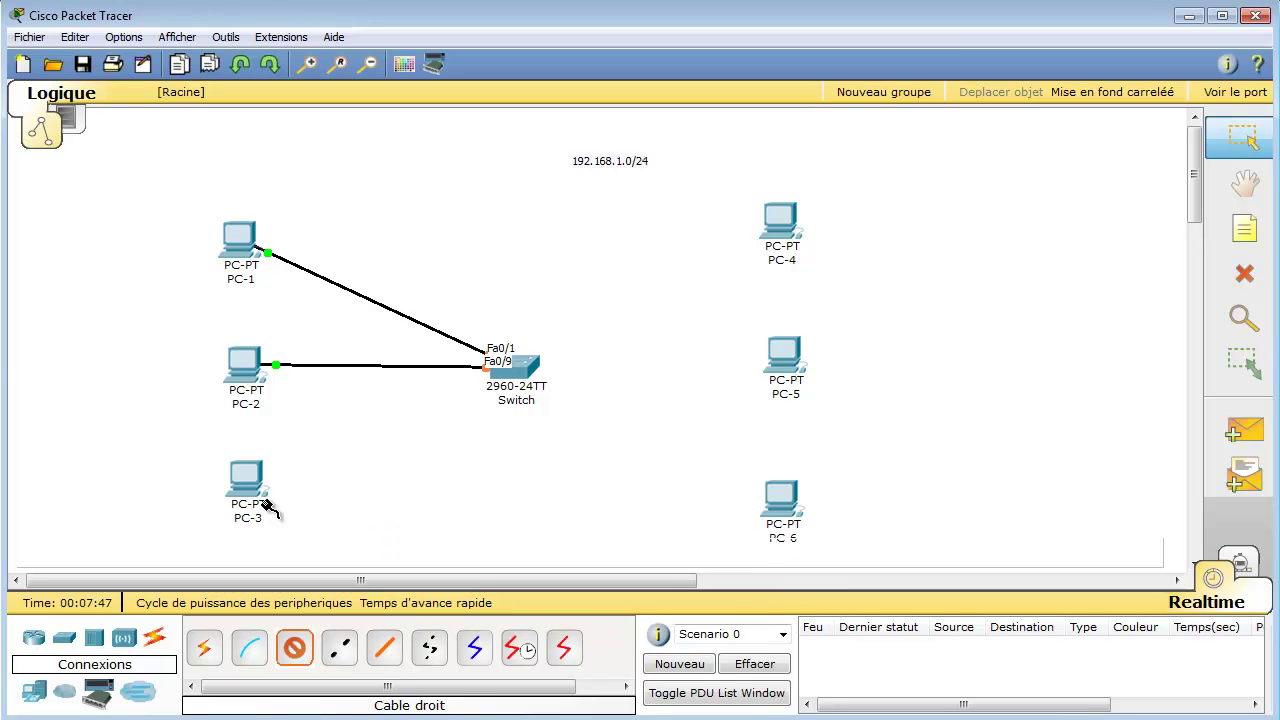
click(513, 375)
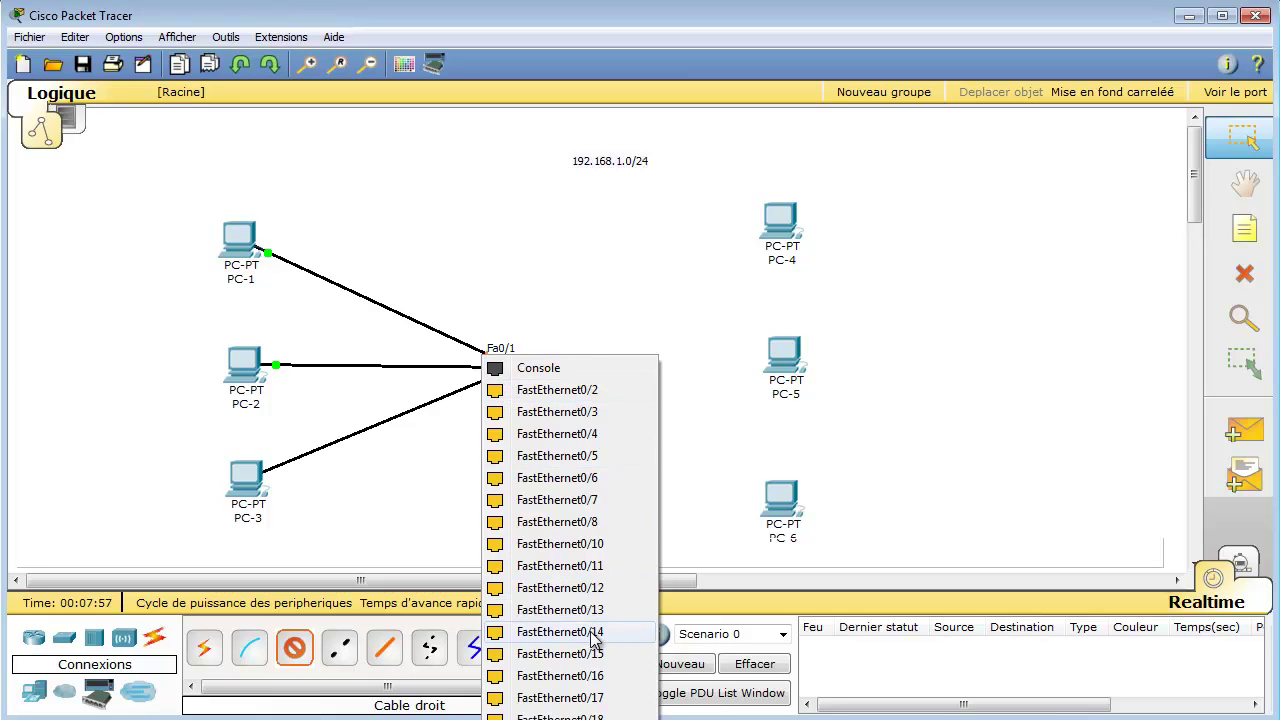
click(609, 697)
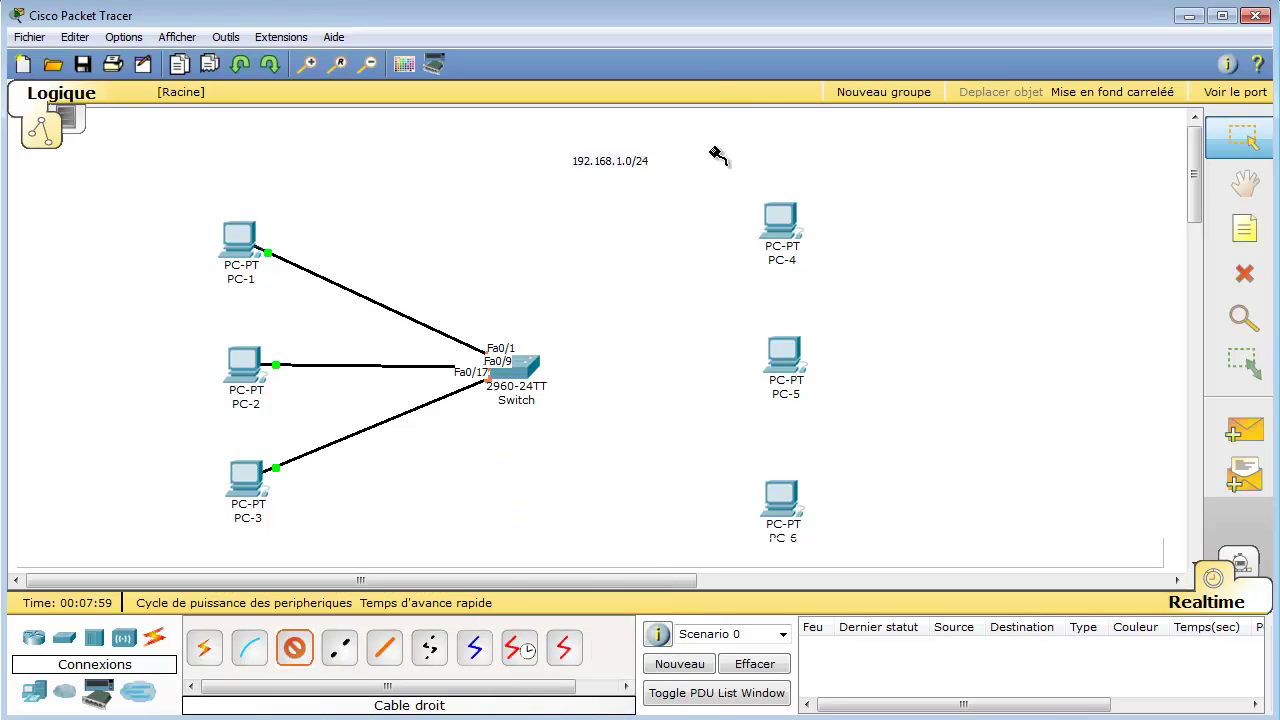
- Connect PC-4's FastEthernet port to FastEthernet0/2 on the switch with a copper straight-through cable
click(779, 243)
click(805, 238)
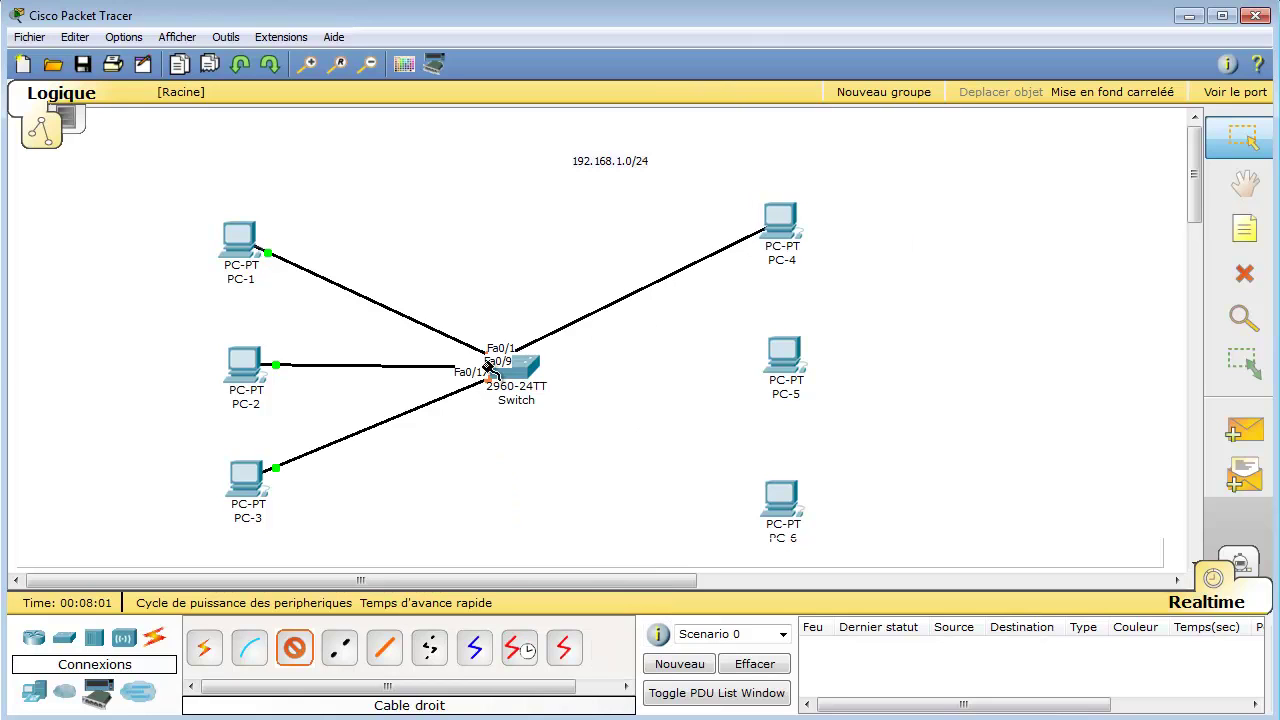
click(528, 374)
click(563, 391)
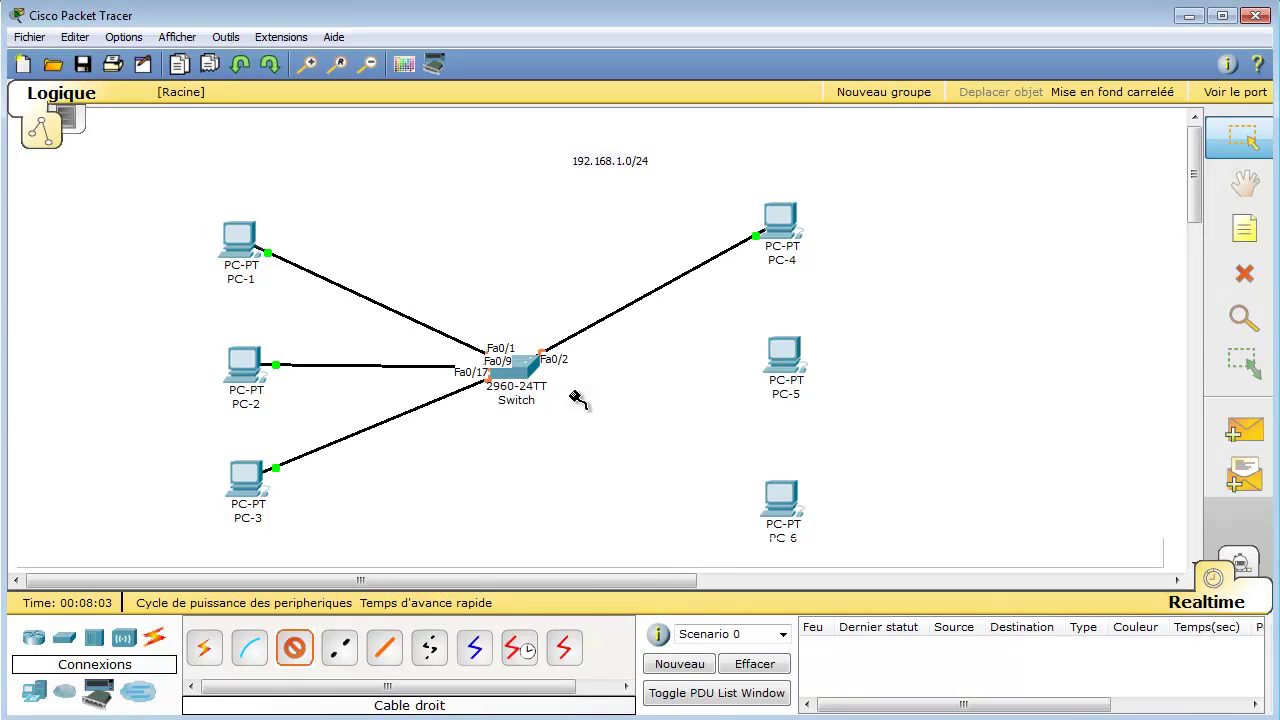
- Connect PC-5's FastEthernet port to FastEthernet0/10 on the switch with a copper straight-through cable
click(805, 385)
click(800, 367)
click(525, 380)
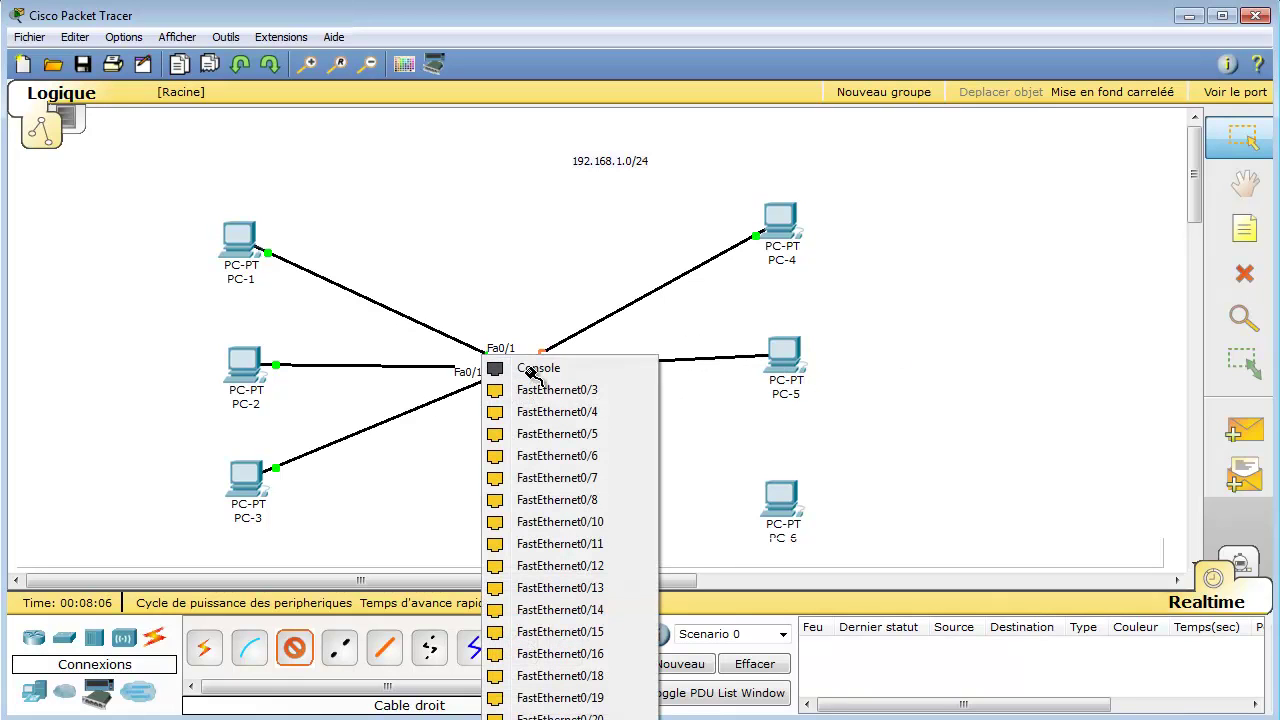
click(598, 522)
- Connect PC-6's FastEthernet port to FastEthernet0/18 on the switch with a straight-through cable and stop cabling
click(775, 490)
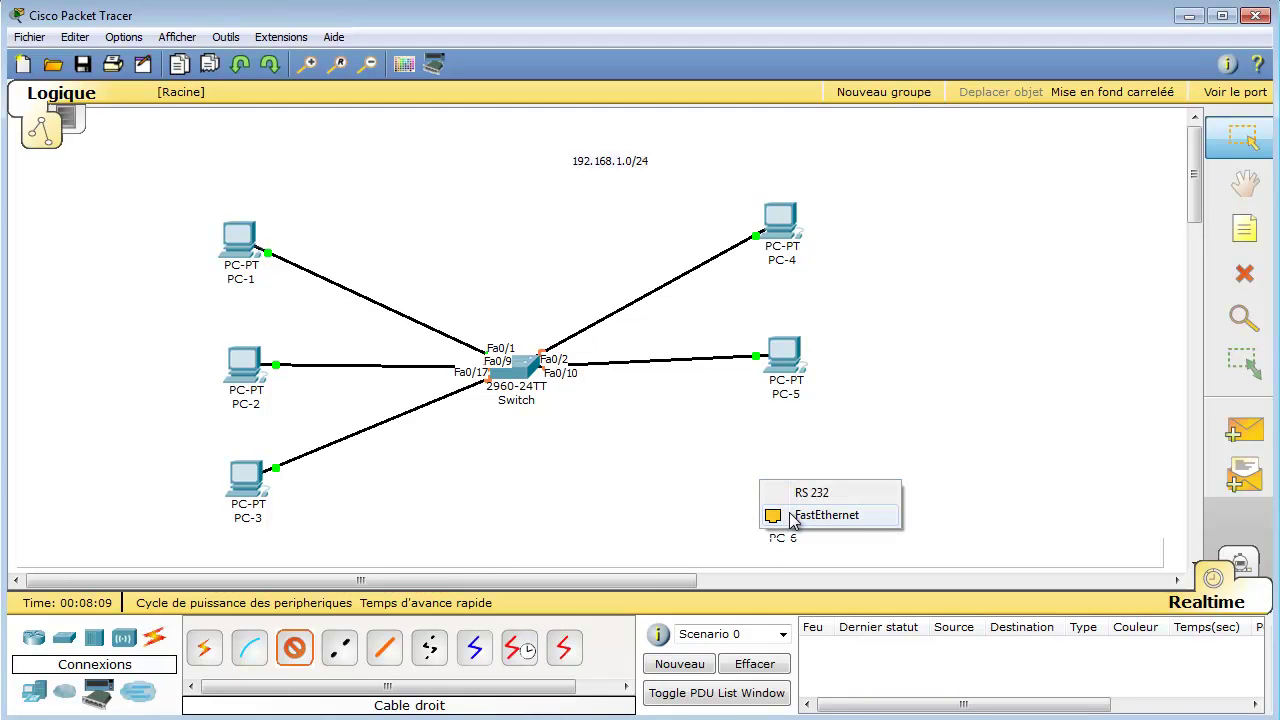
click(795, 506)
click(535, 374)
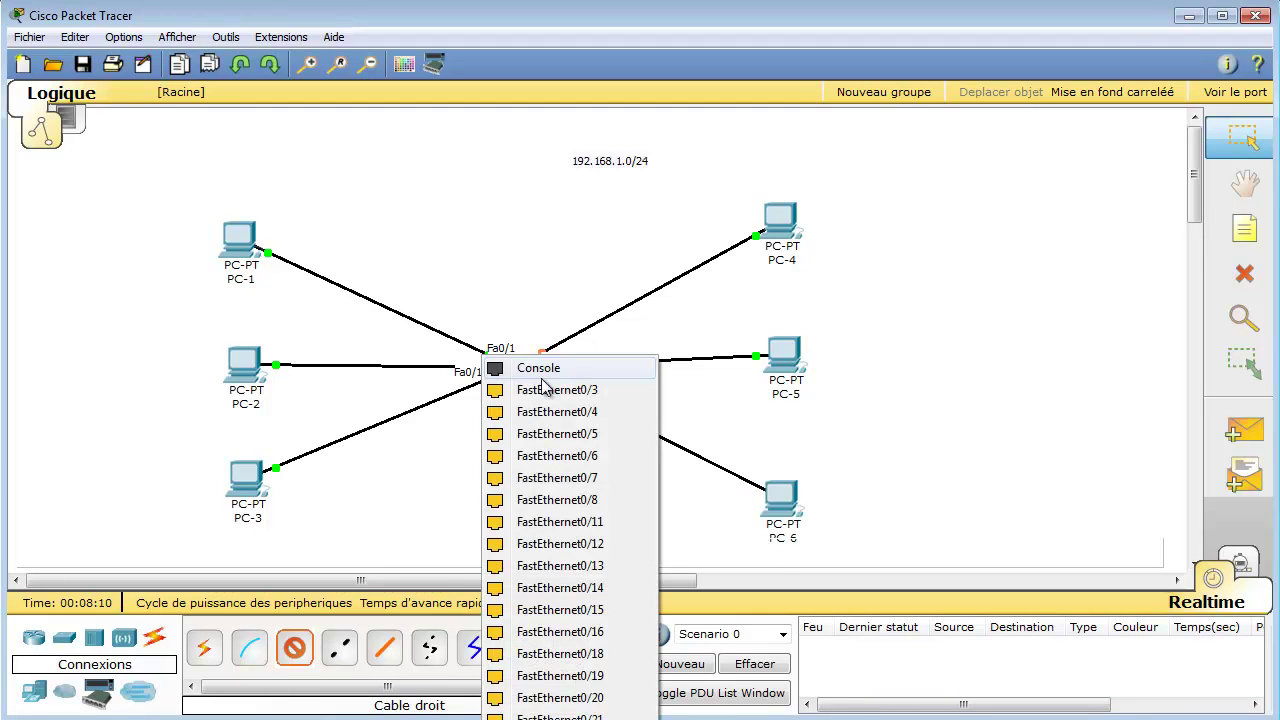
click(614, 652)
click(294, 647)
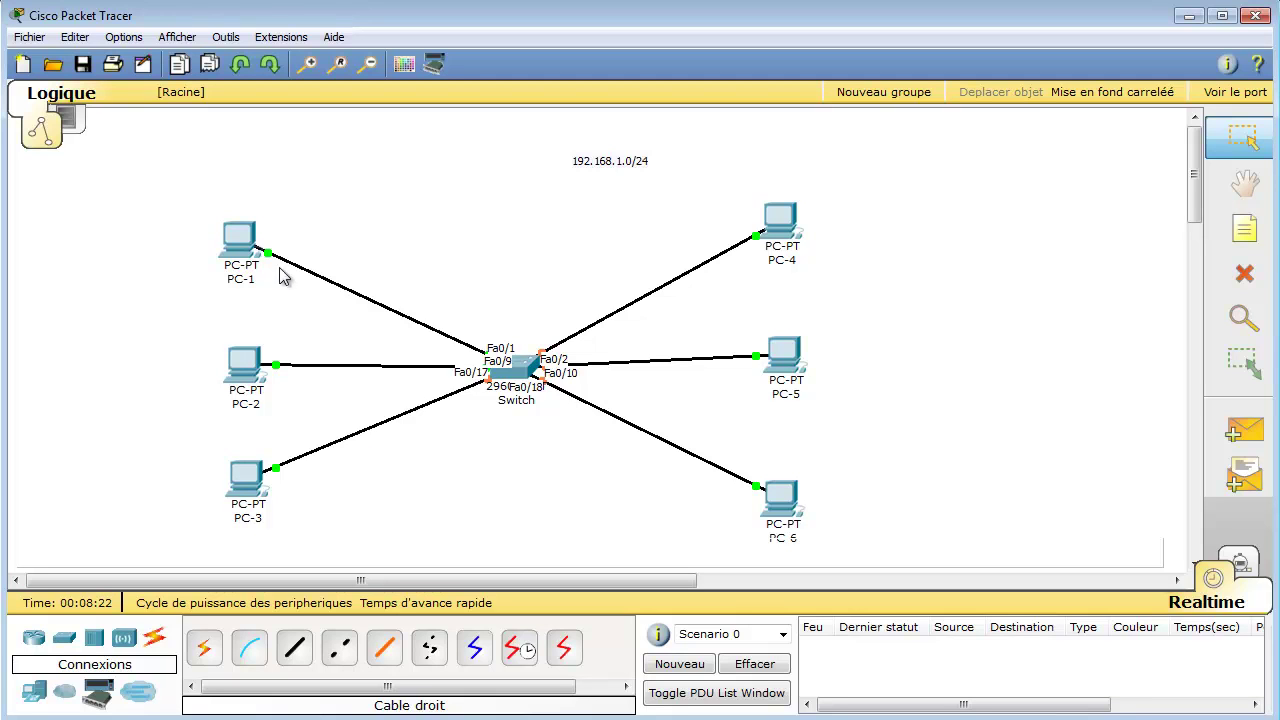
- Give PC-1 the static IP address 192.168.1.1 with subnet mask 255.255.255.0 and close its configuration
click(236, 235)
drag(199, 4, 757, 106)
click(556, 123)
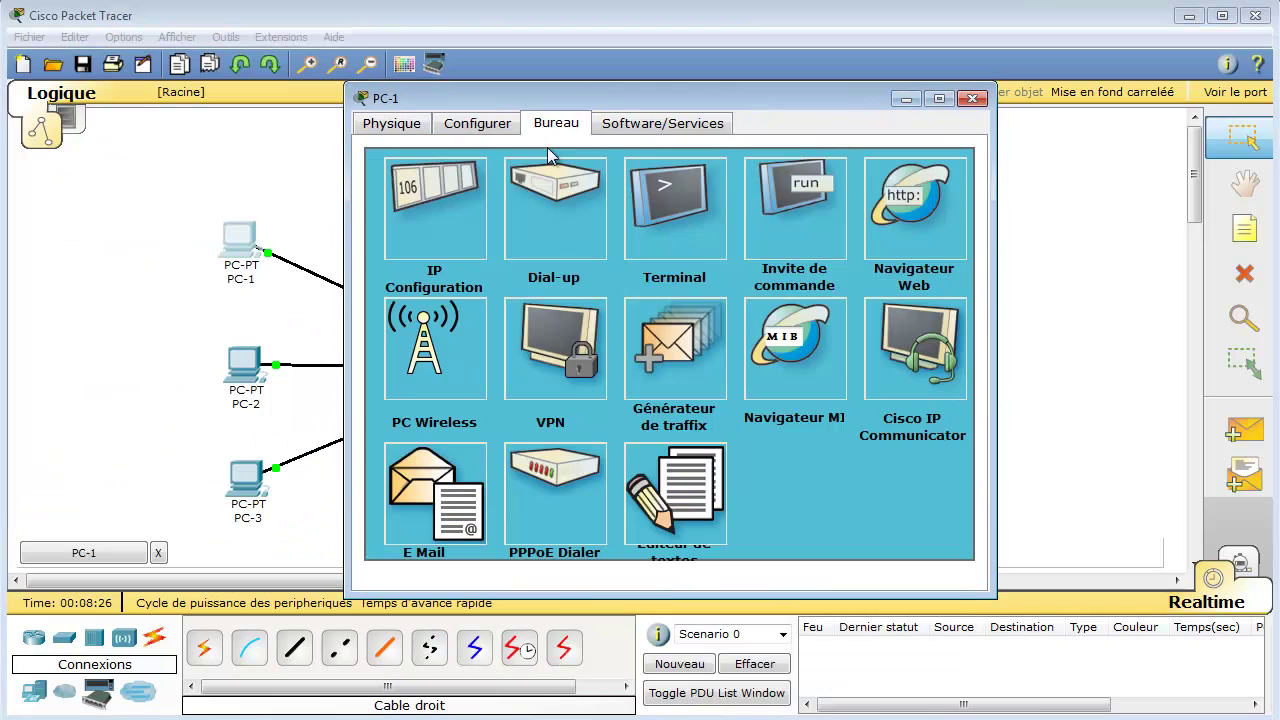
click(451, 202)
click(570, 308)
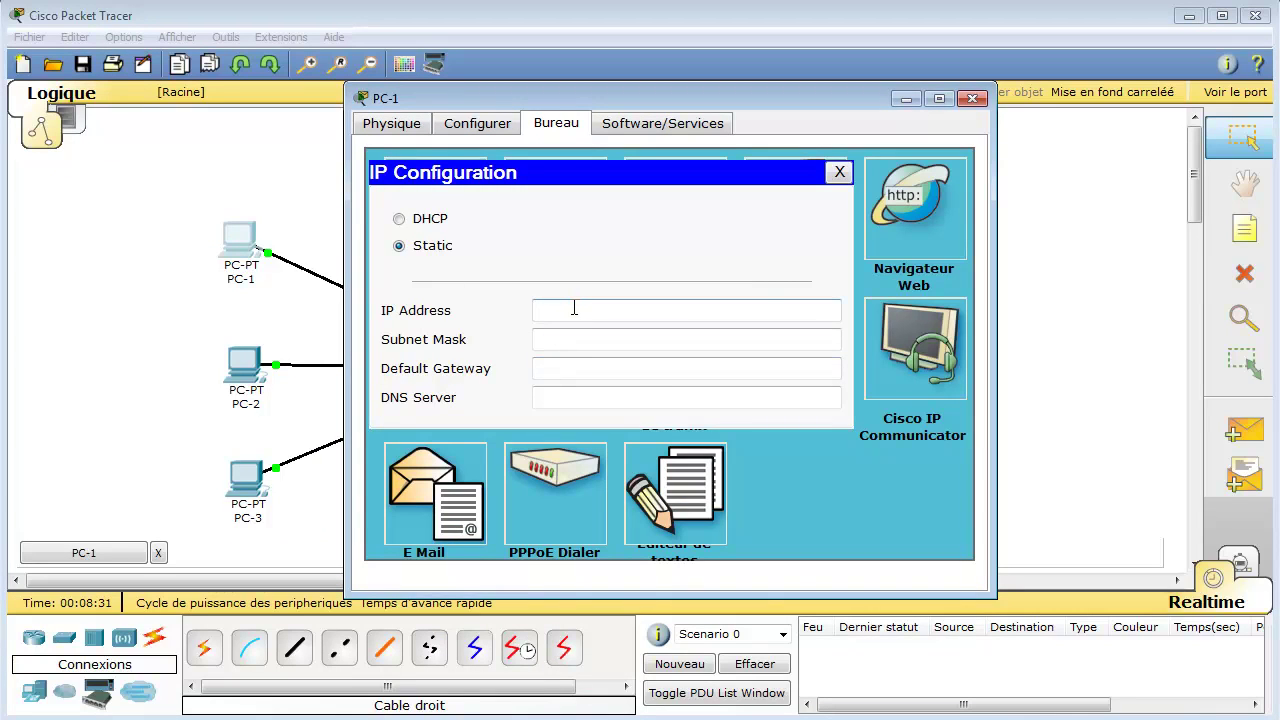
text(192.168.1.1)
key(Tab)
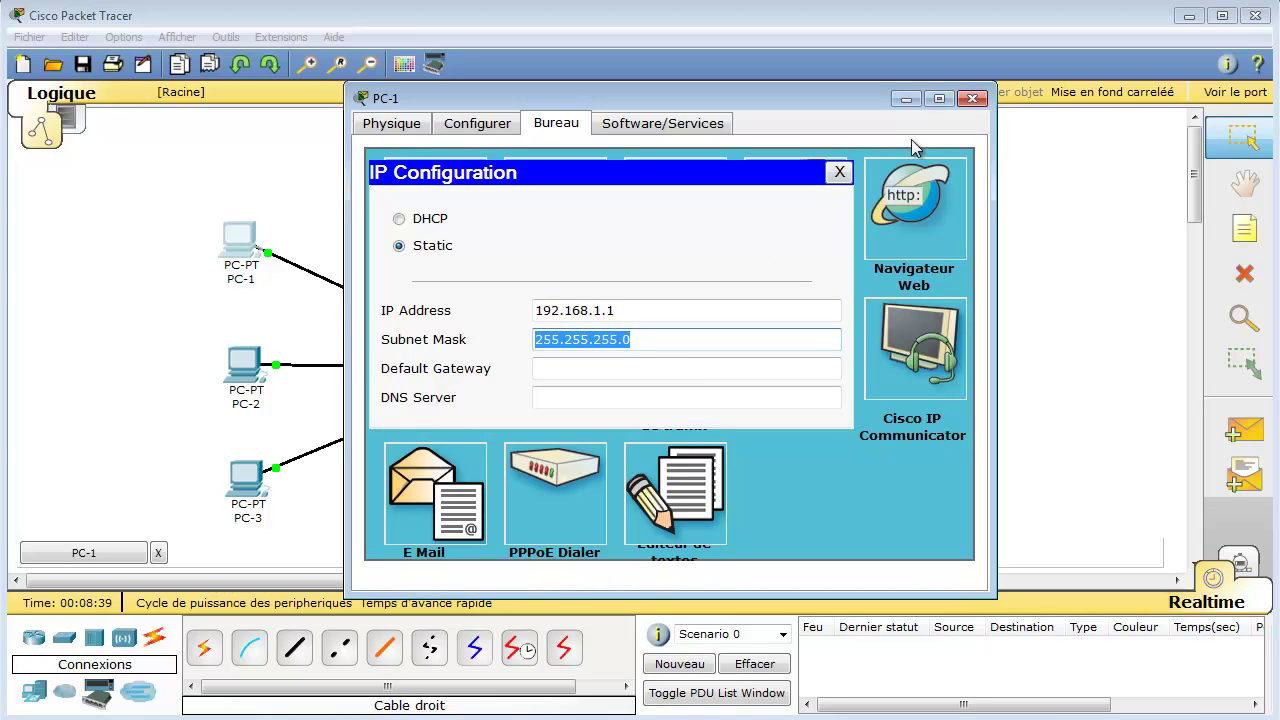
click(843, 172)
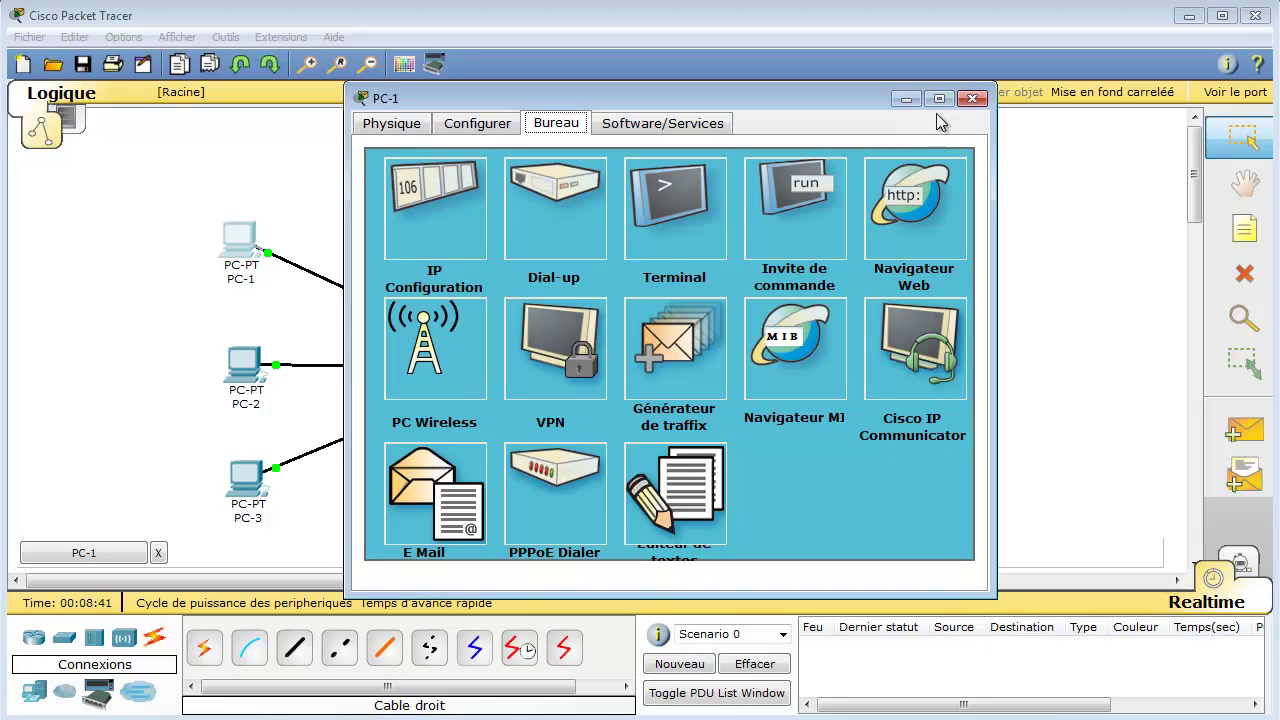
click(972, 98)
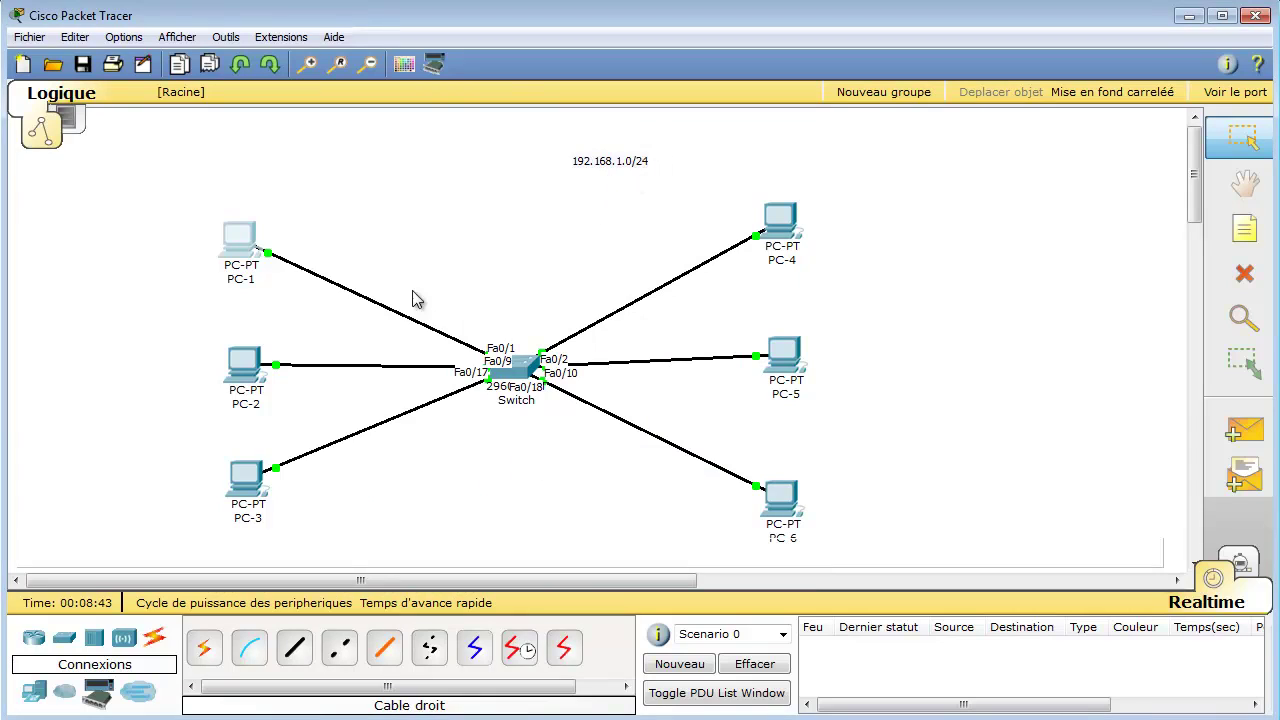
- Give PC-2 the static IP address 192.168.1.2 with subnet mask 255.255.255.0 and close its configuration
click(249, 375)
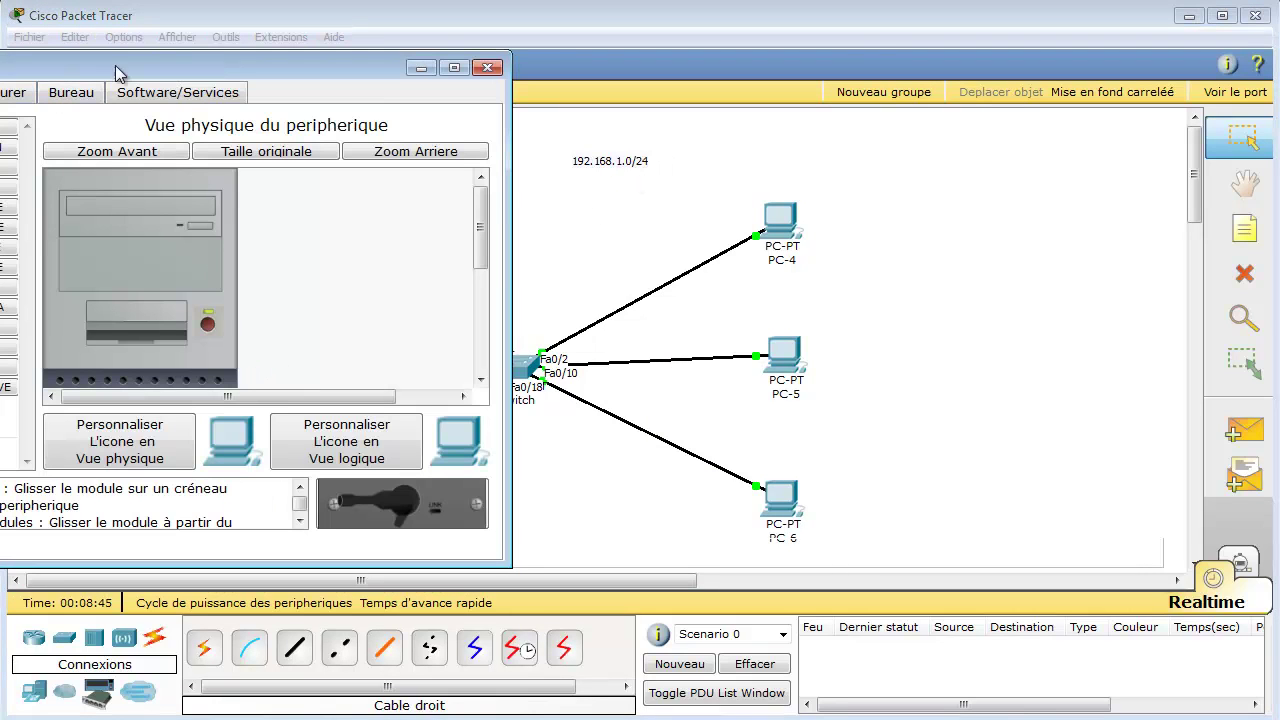
drag(158, 72, 563, 105)
click(471, 133)
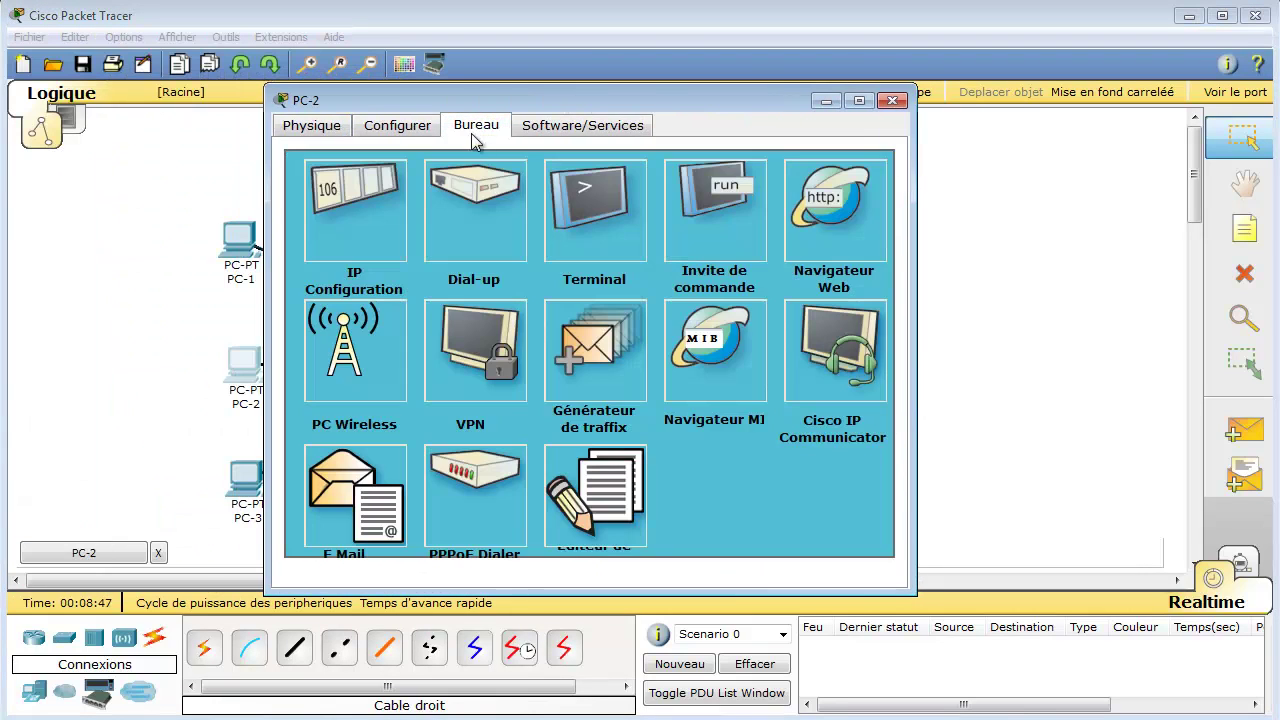
click(730, 226)
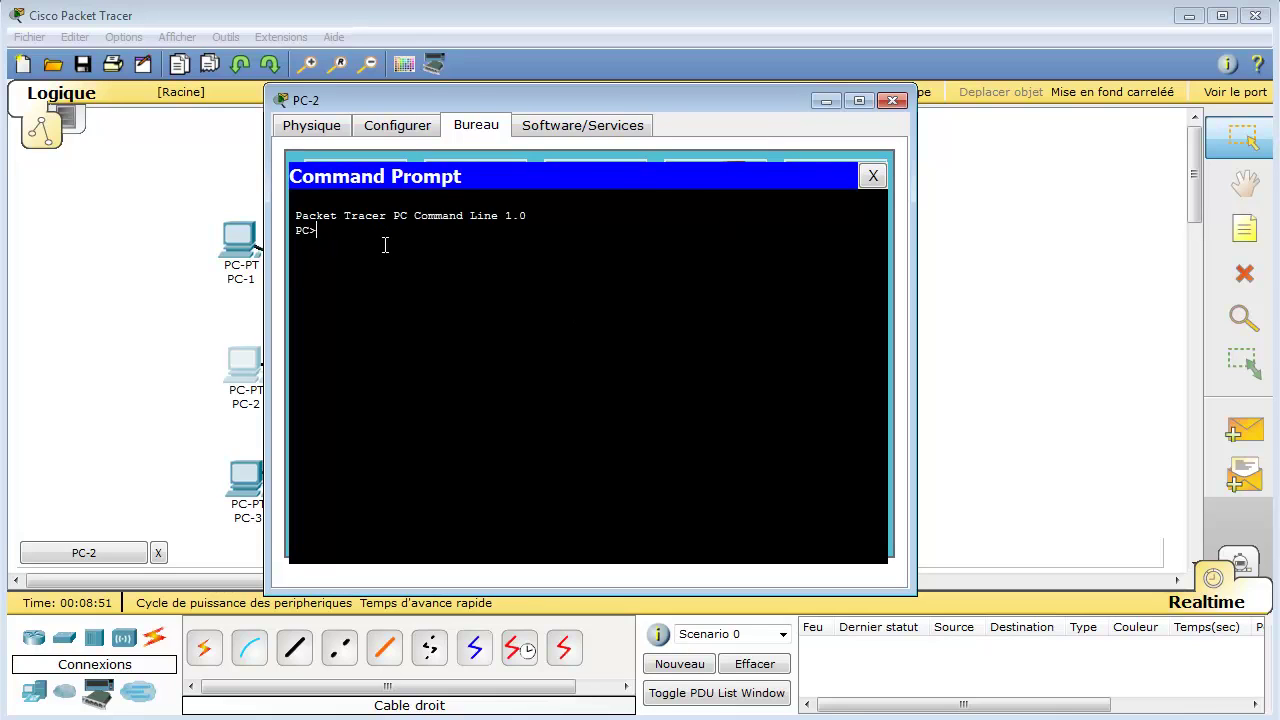
click(872, 176)
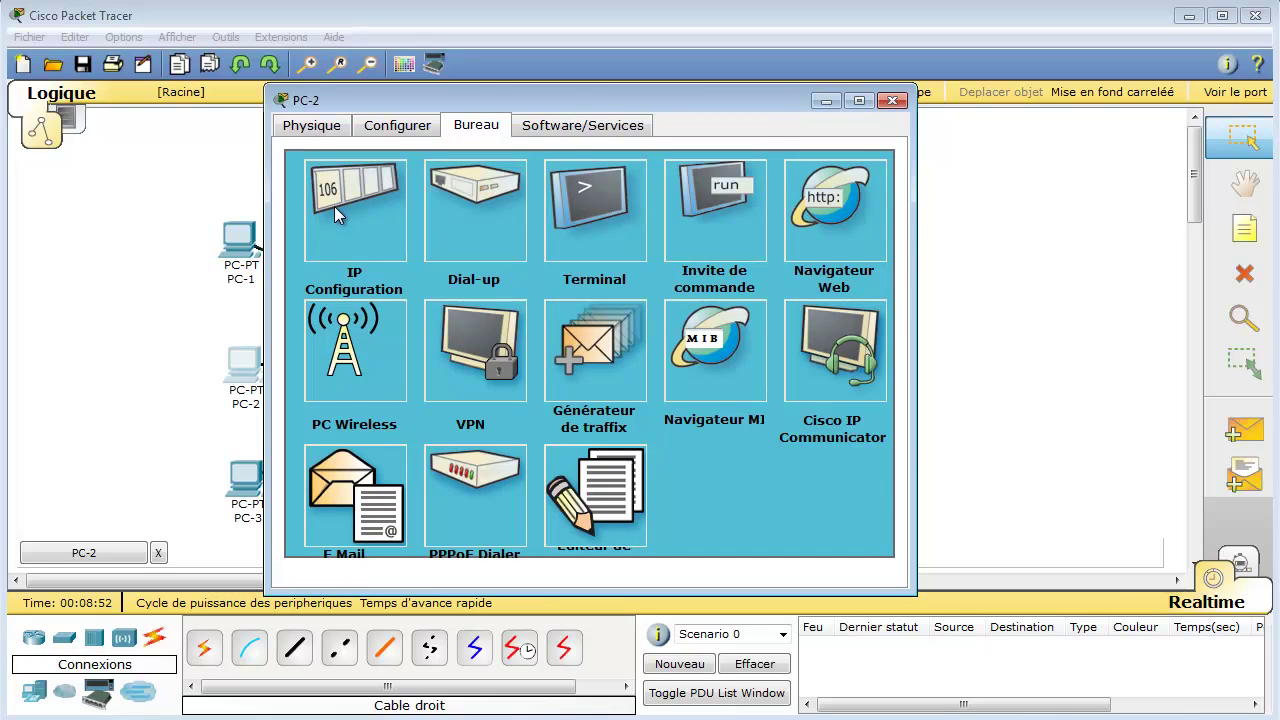
click(334, 206)
click(492, 314)
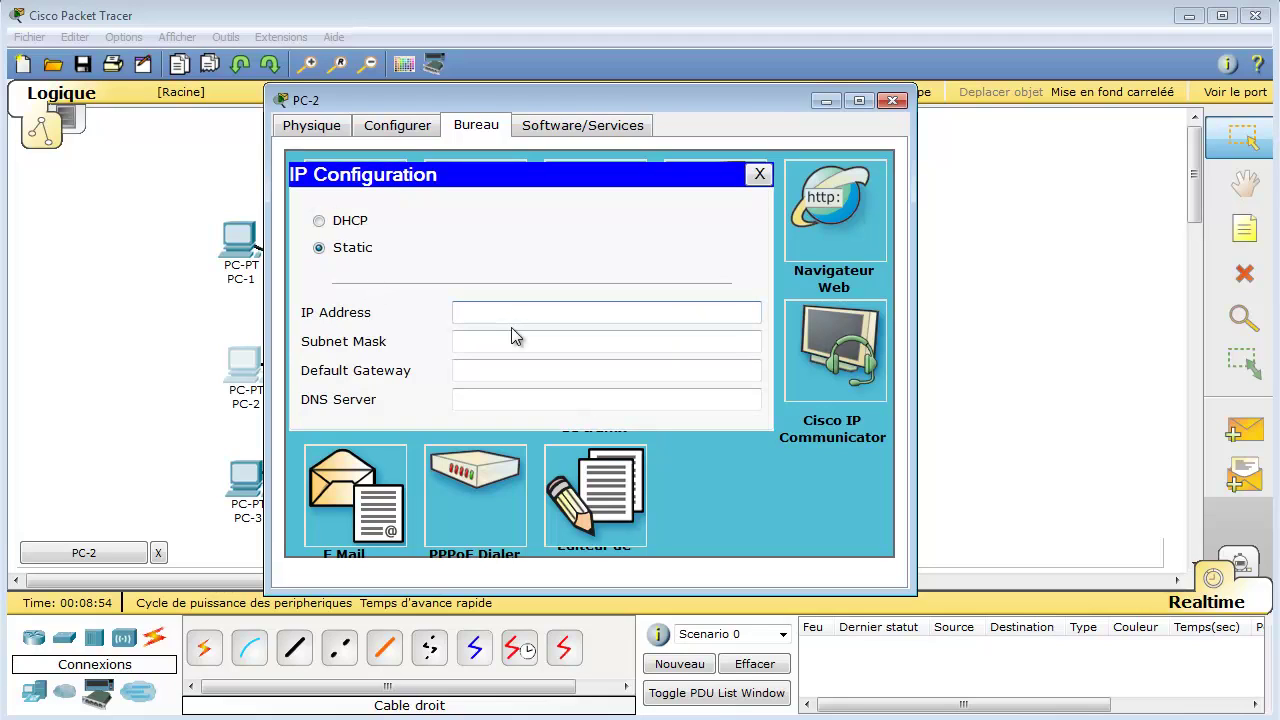
text(192.168.1.2)
key(Tab)
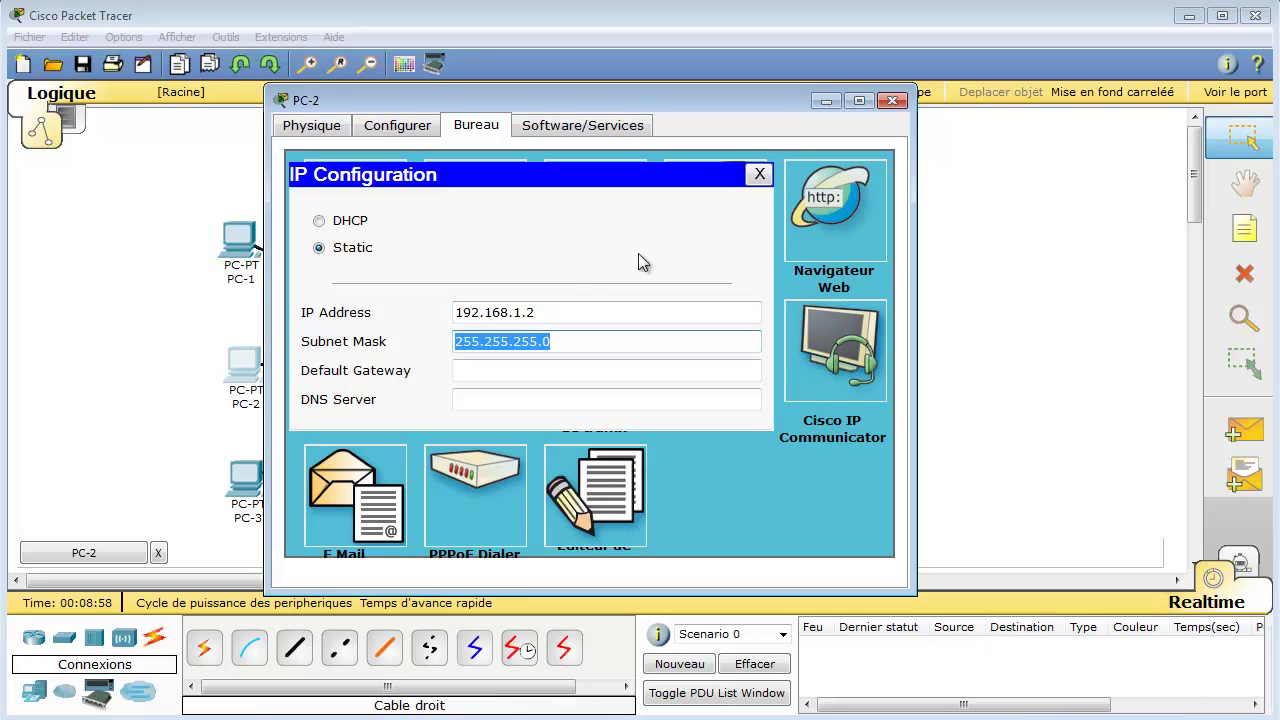
click(759, 174)
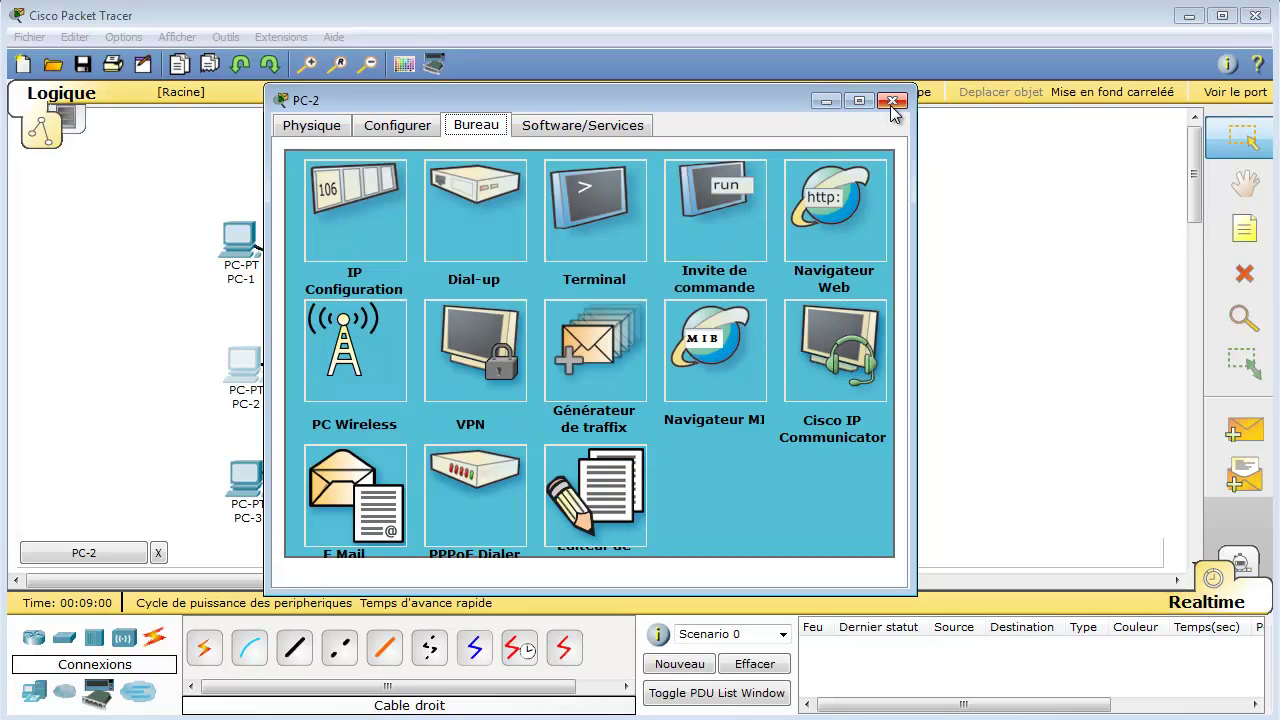
click(892, 100)
- Give PC-3 the static IP address 192.168.1.3 with subnet mask 255.255.255.0 and close its configuration
click(252, 480)
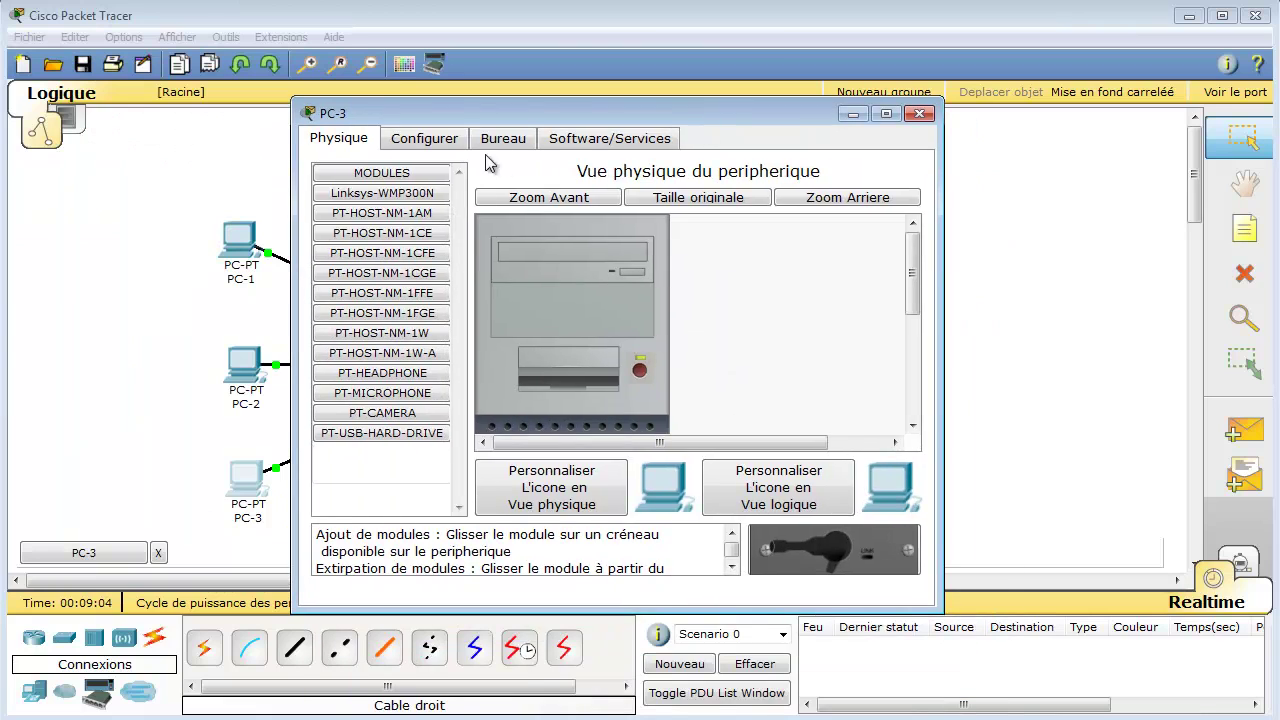
click(503, 138)
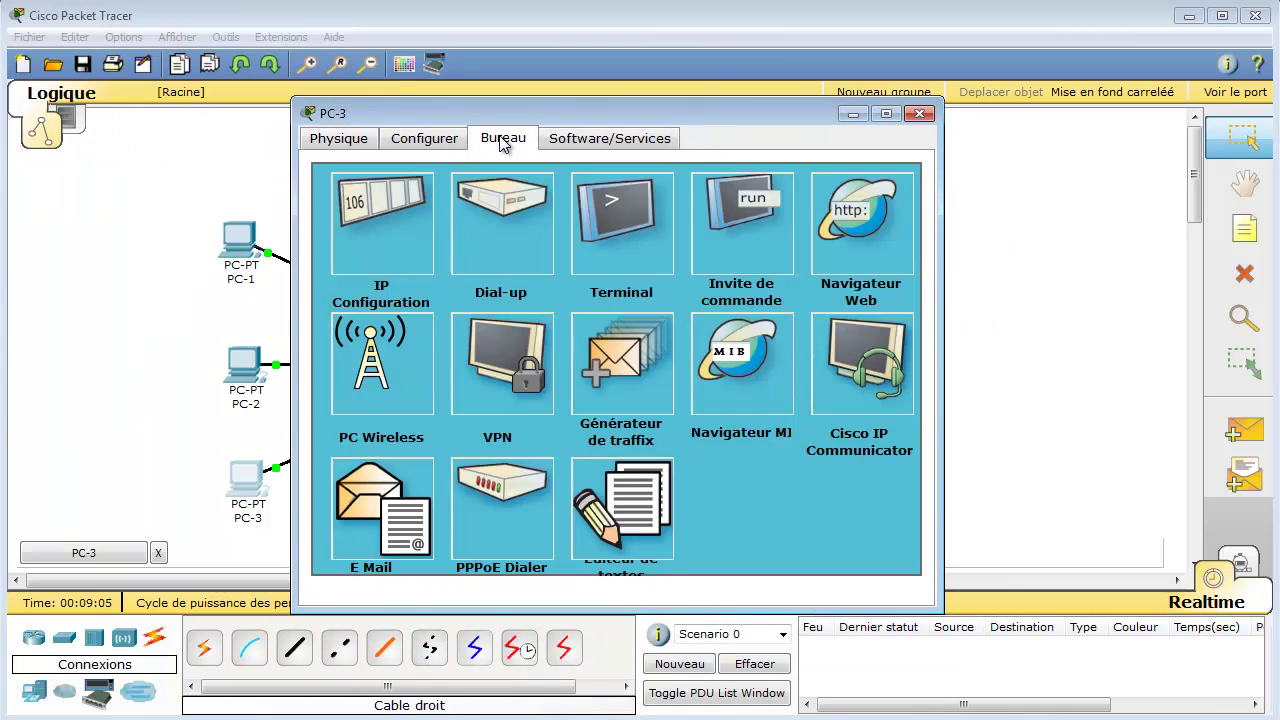
click(380, 232)
click(532, 330)
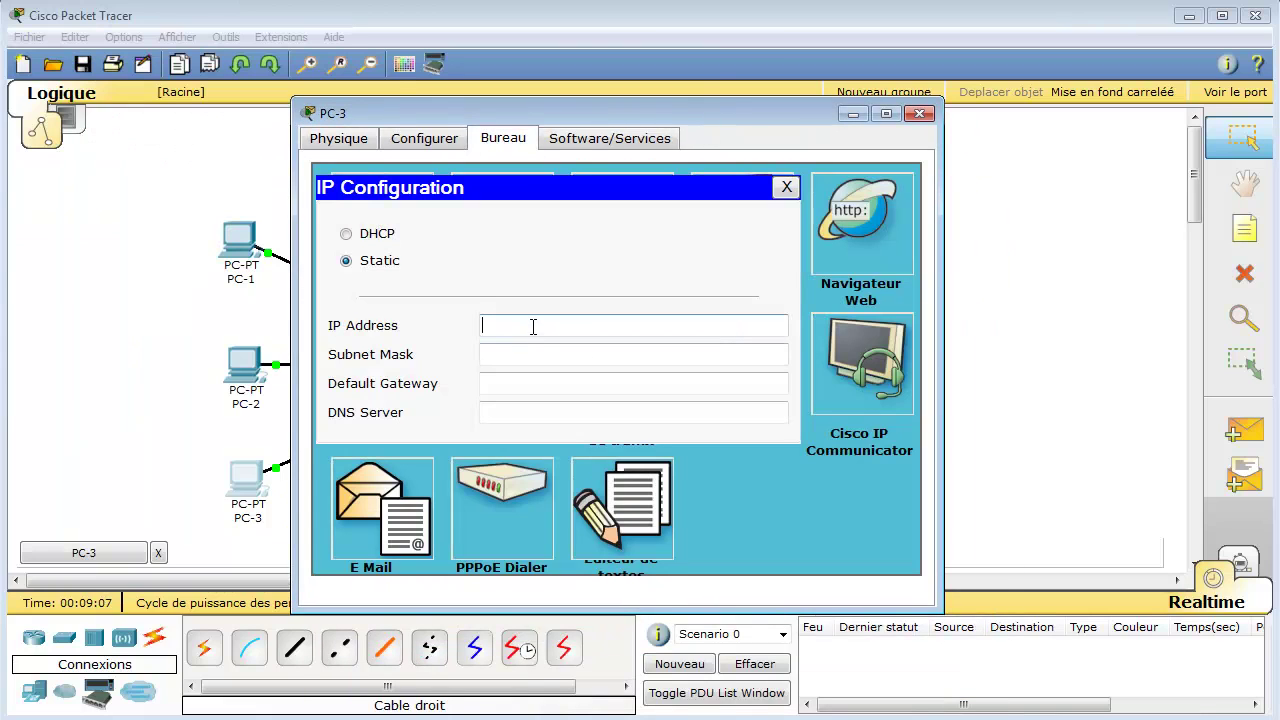
text(192.168.1.3)
key(Tab)
key(Tab)
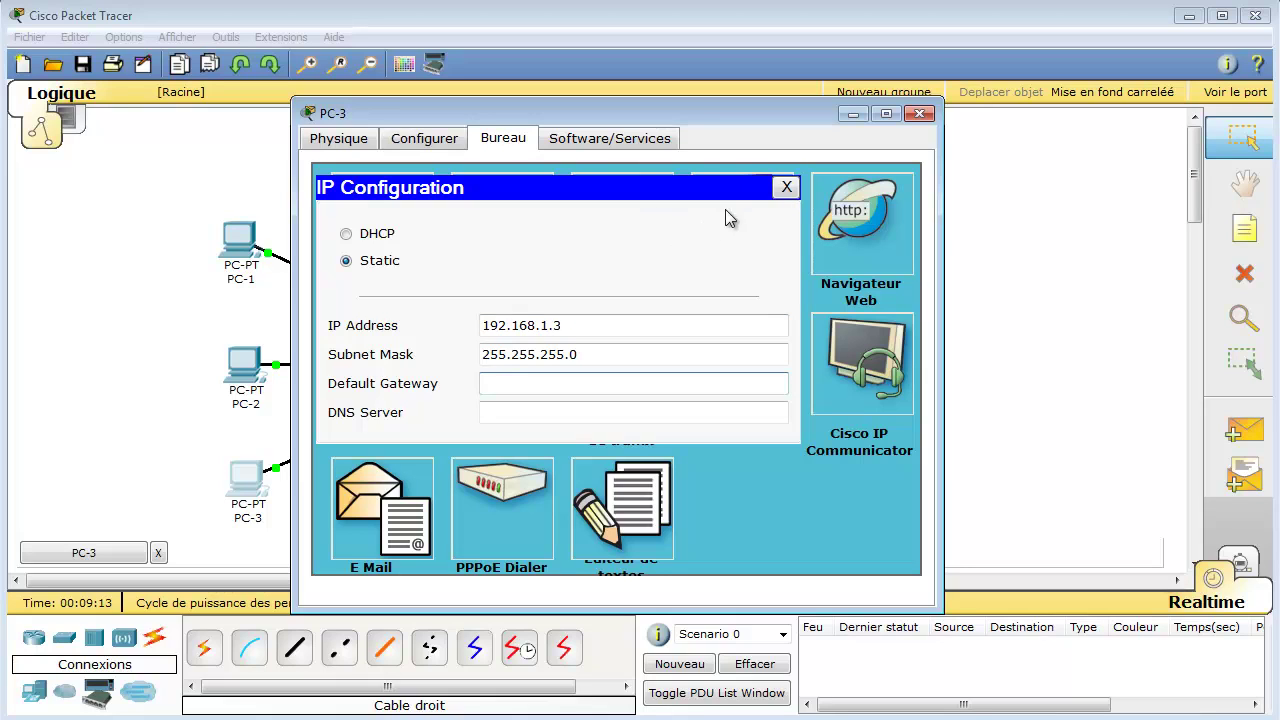
click(786, 188)
click(918, 113)
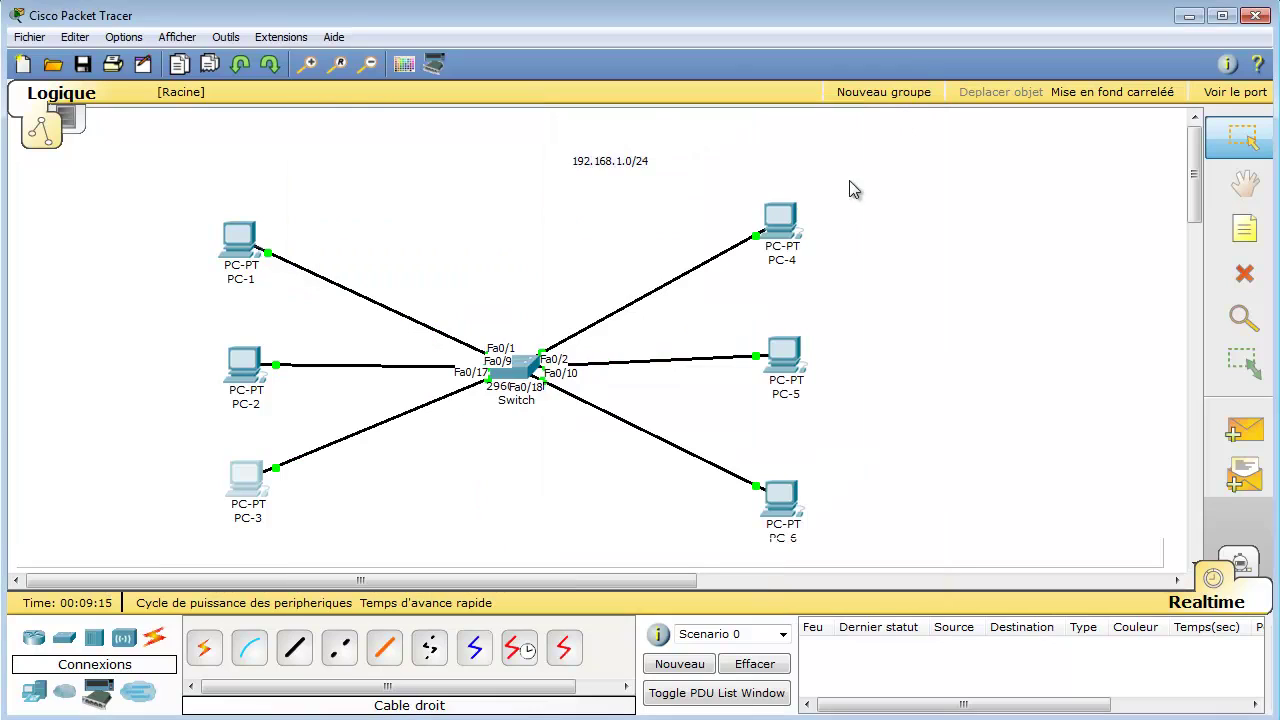
- Give PC-4 the static IP address 192.168.1.4 with subnet mask 255.255.255.0 and close its configuration
click(790, 232)
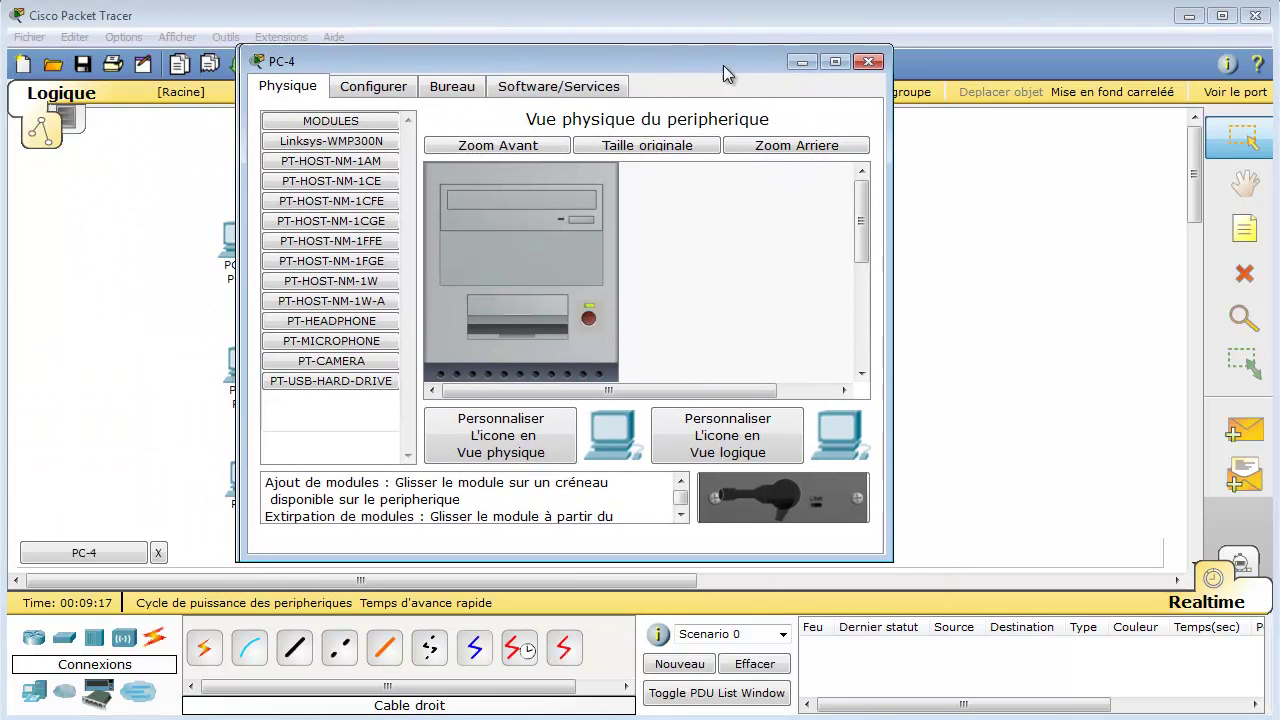
drag(726, 74, 748, 79)
click(476, 91)
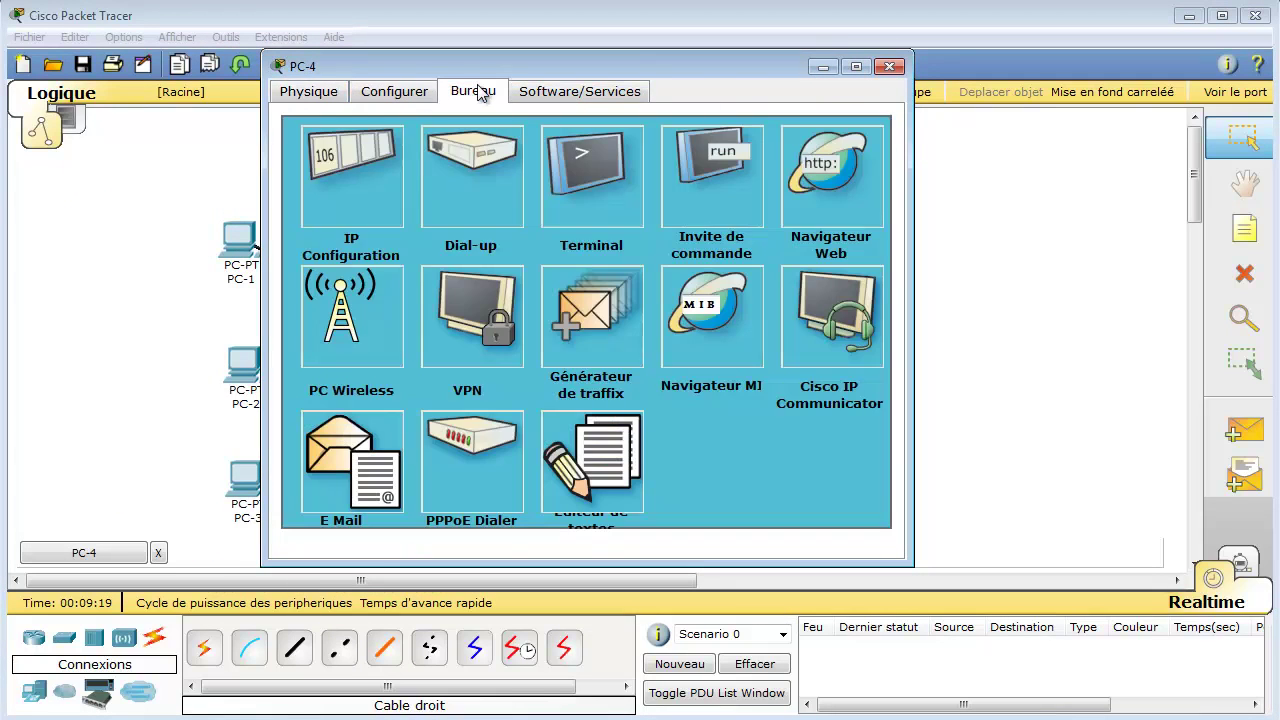
click(336, 182)
click(500, 278)
text(1)
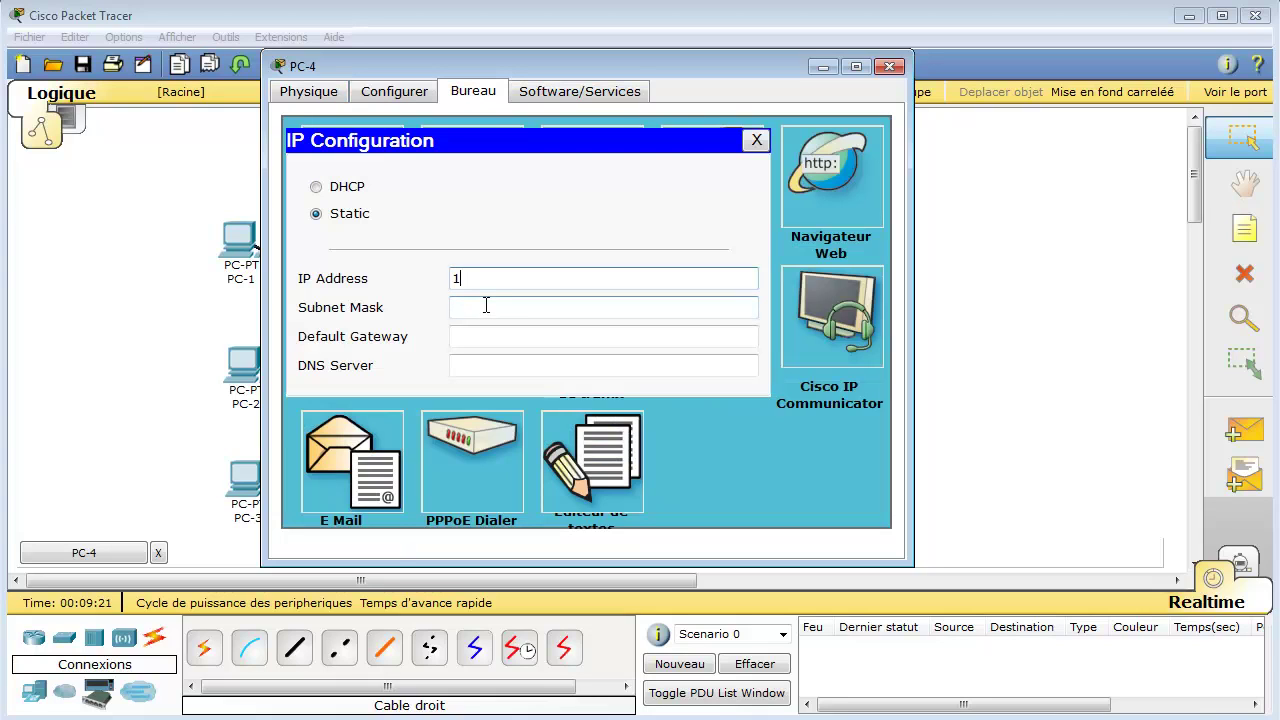
text(92.168.1.4)
click(486, 306)
key(Tab)
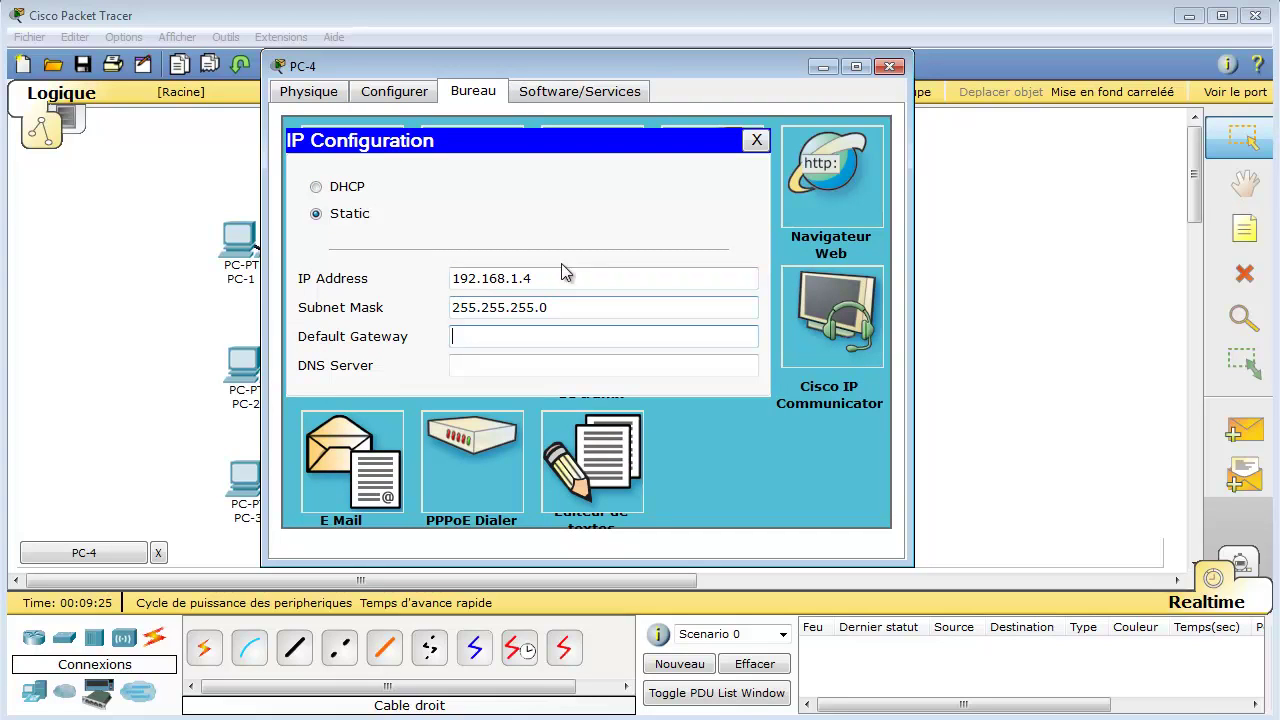
click(889, 66)
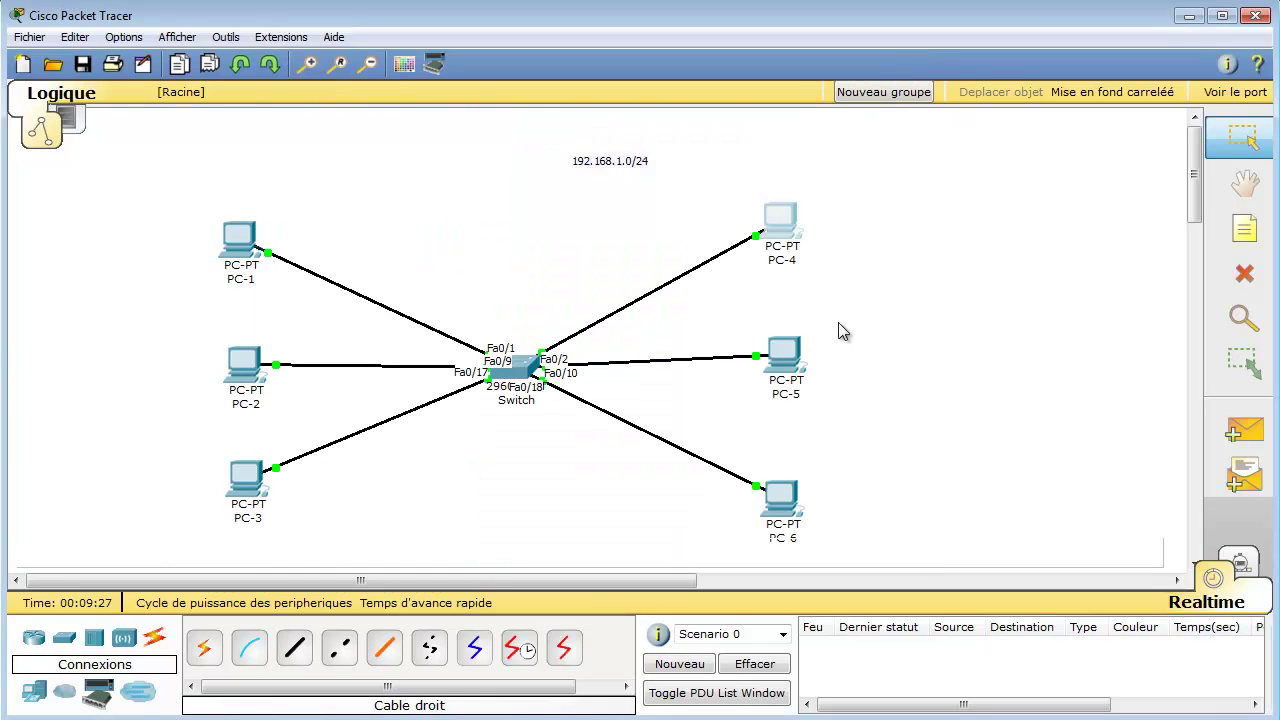
- Give PC-5 the static IP address 192.168.1.5 with subnet mask 255.255.255.0 and close its configuration
click(784, 352)
drag(251, 44, 585, 106)
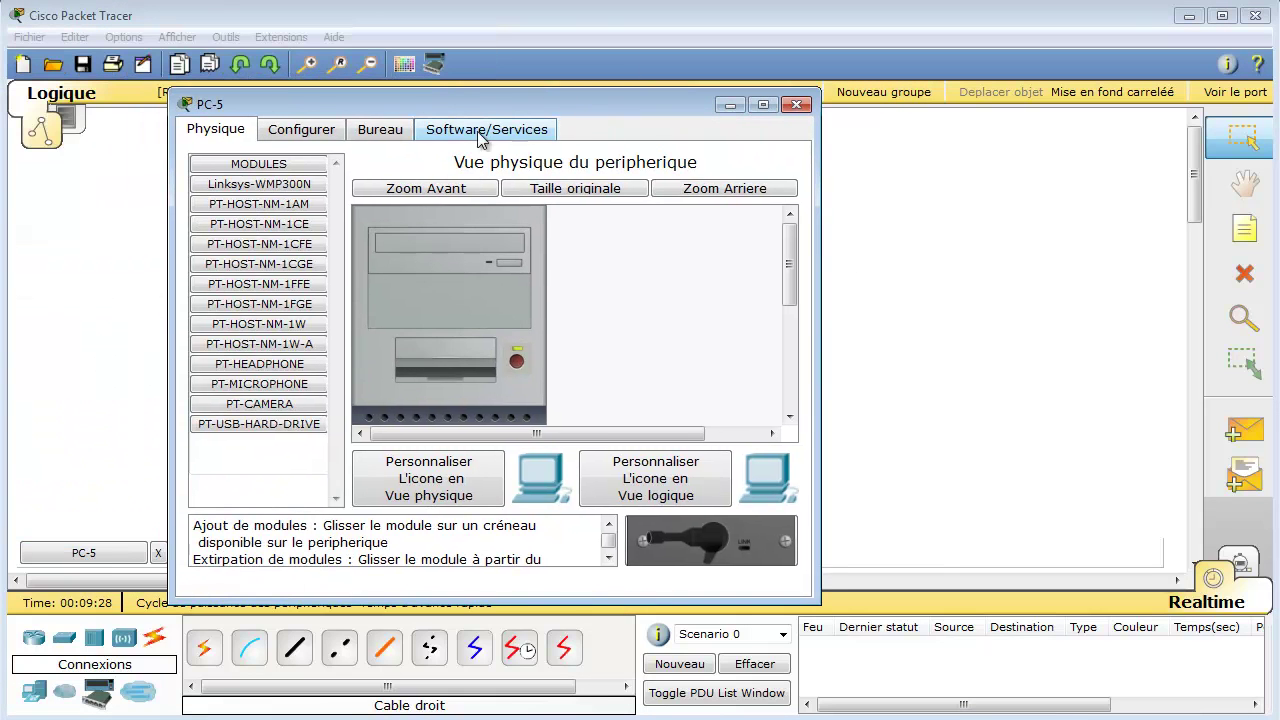
click(382, 129)
click(250, 232)
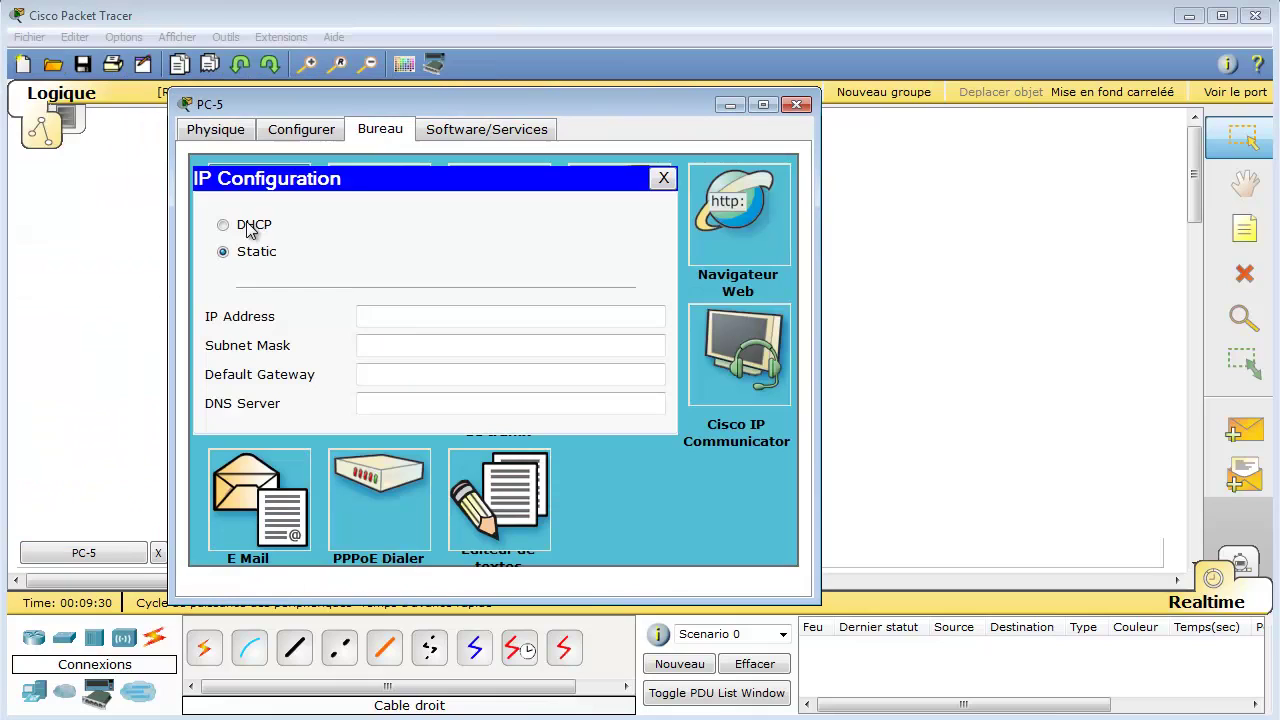
click(420, 315)
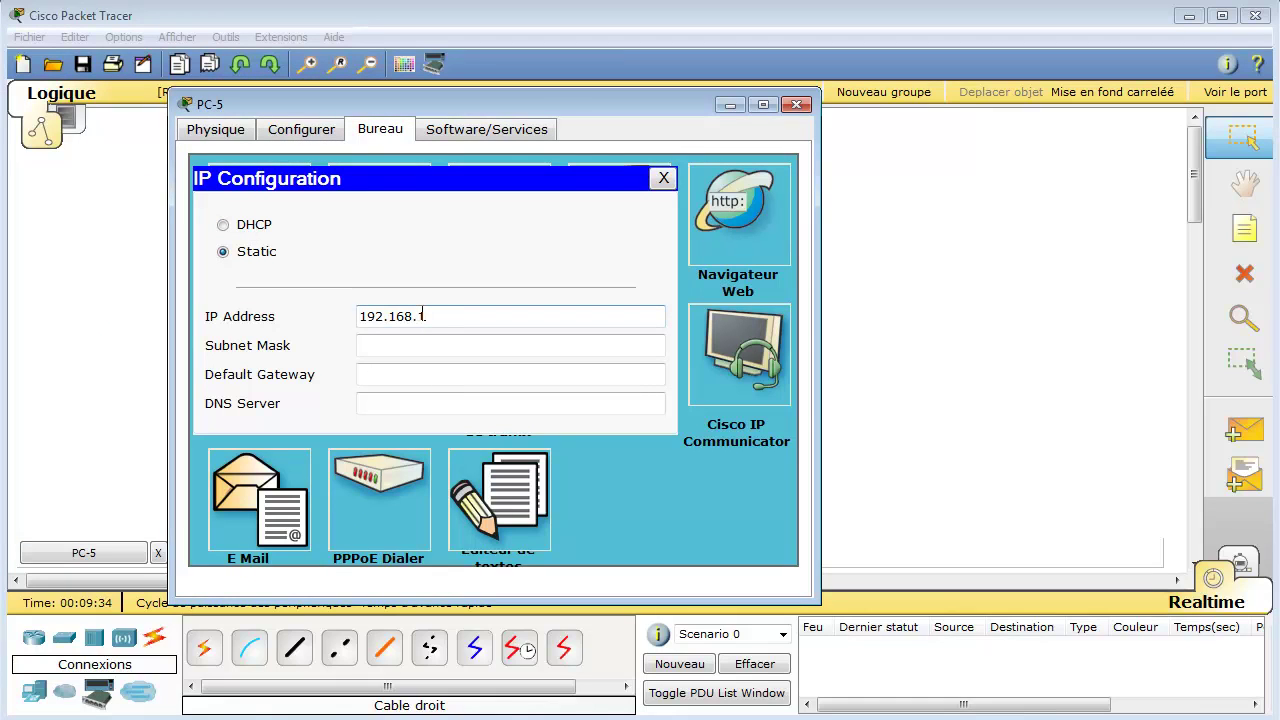
key(Tab)
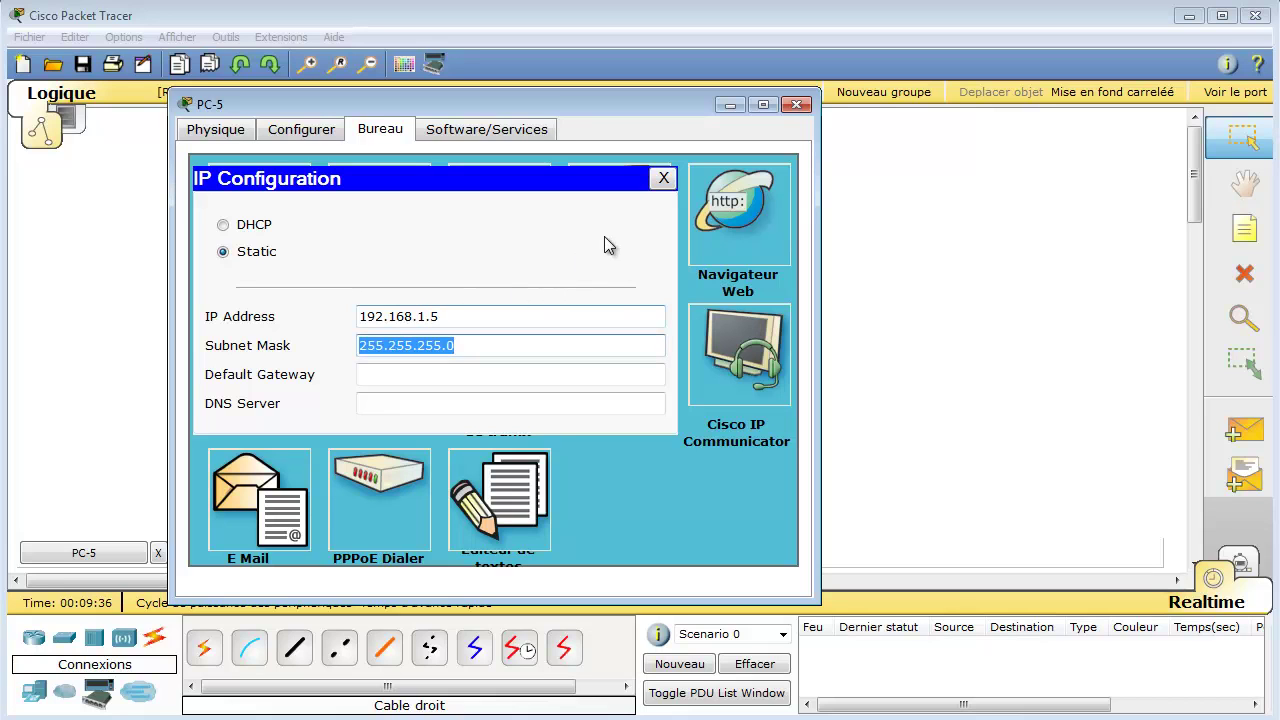
click(663, 178)
click(796, 104)
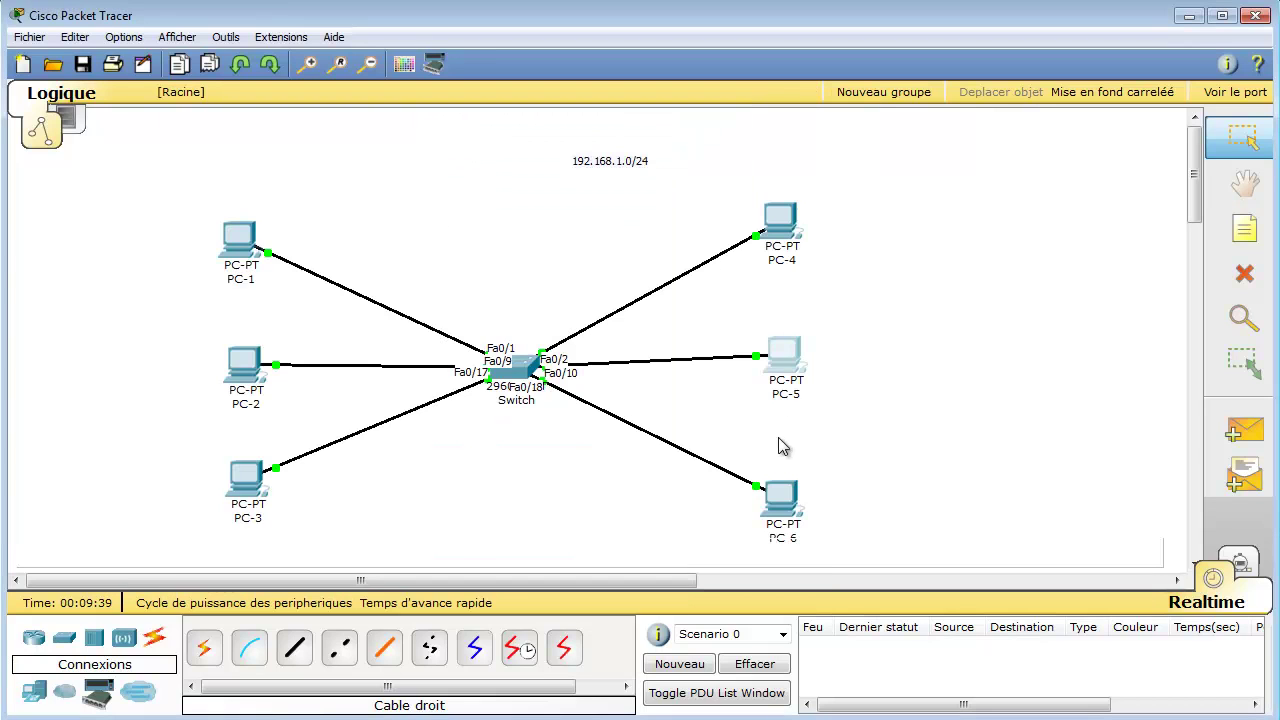
- Give PC-6 the static IP address 192.168.1.6 with subnet mask 255.255.255.0 and close its IP configuration
click(782, 503)
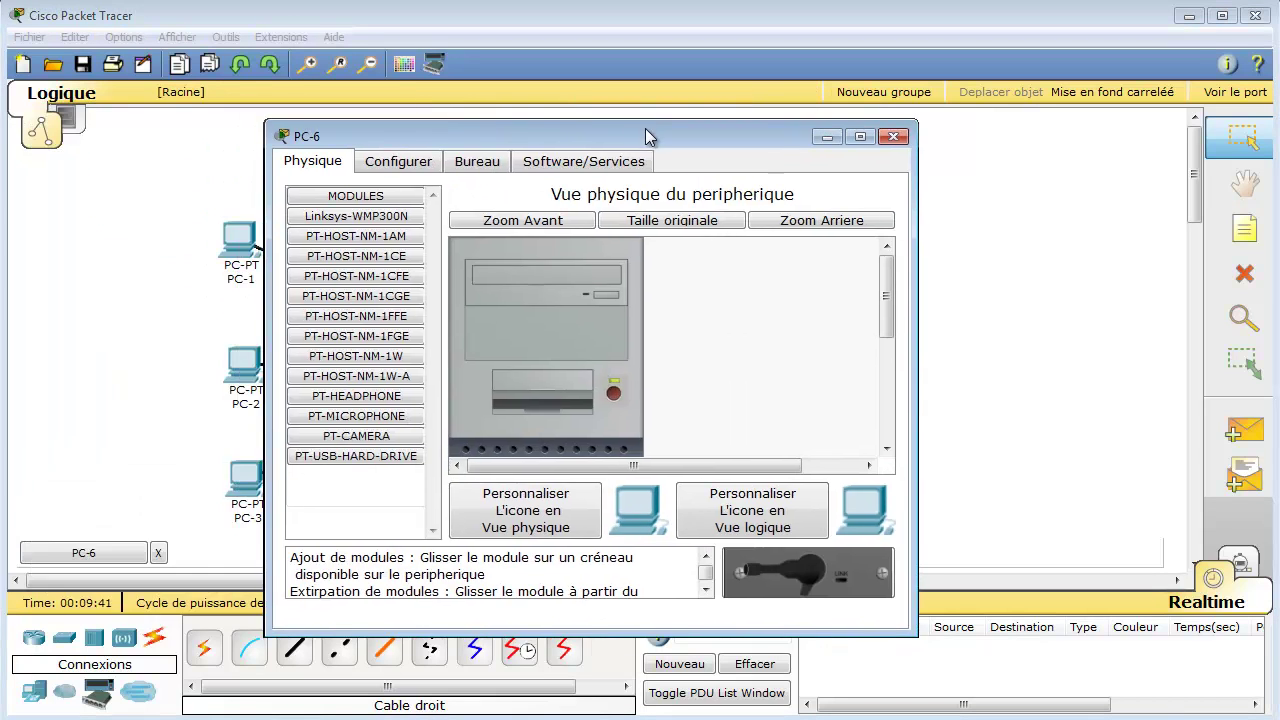
click(478, 158)
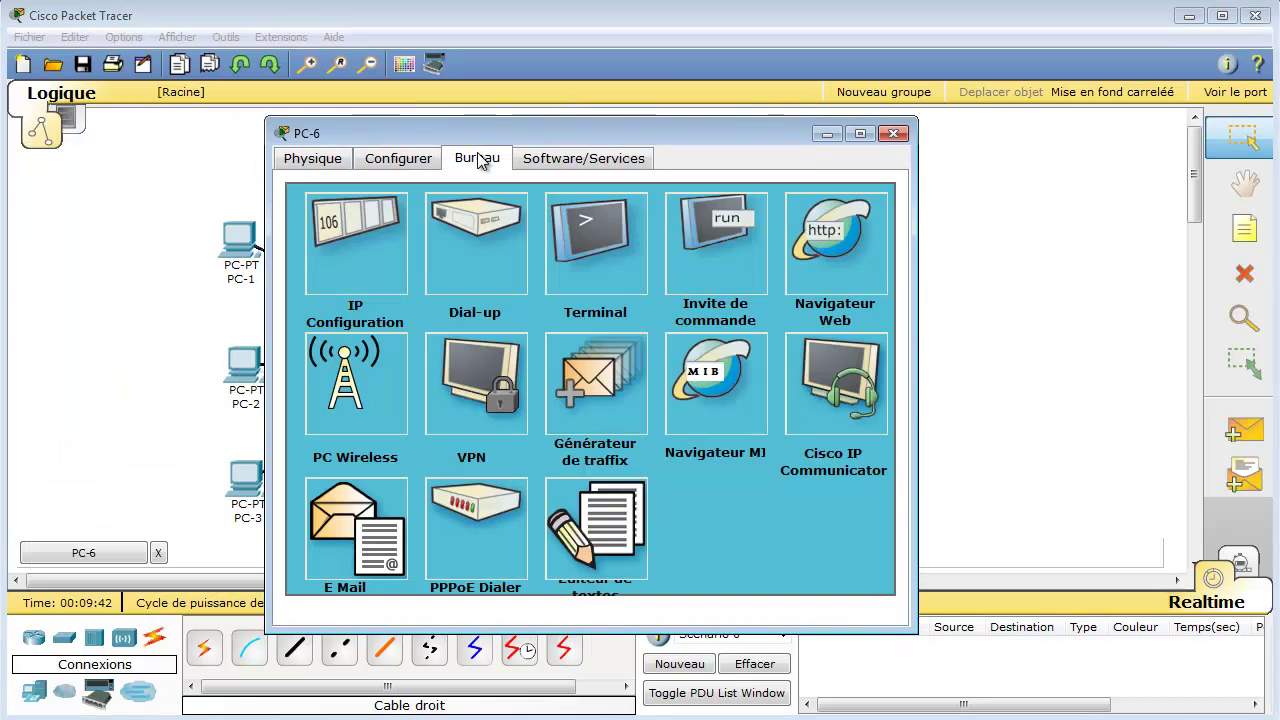
click(350, 242)
click(494, 344)
text(192)
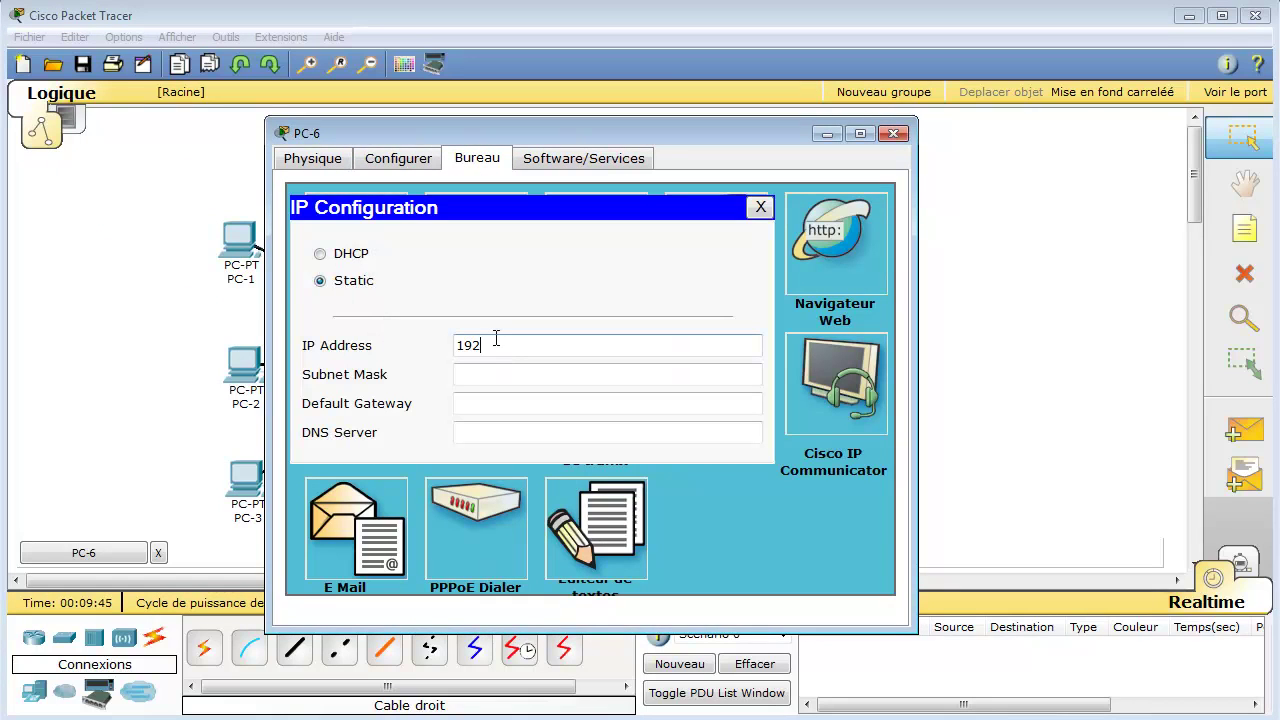
text(.168.1.6)
key(Tab)
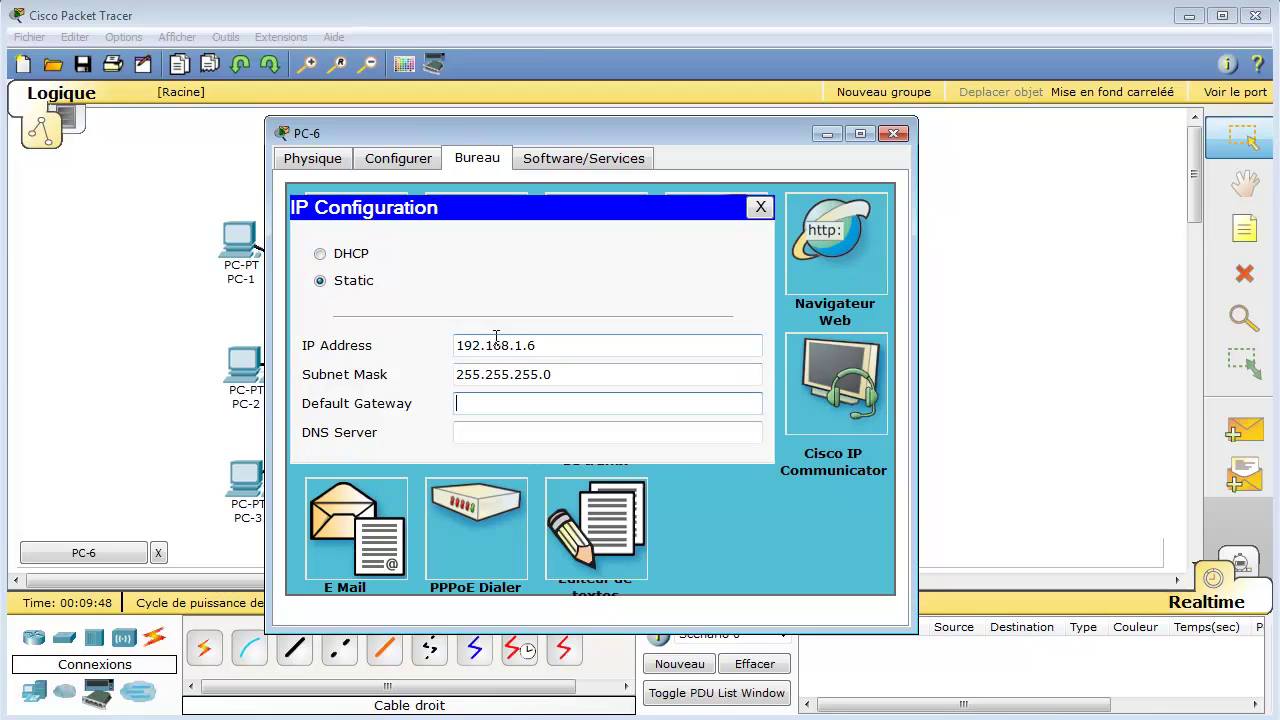
click(761, 207)
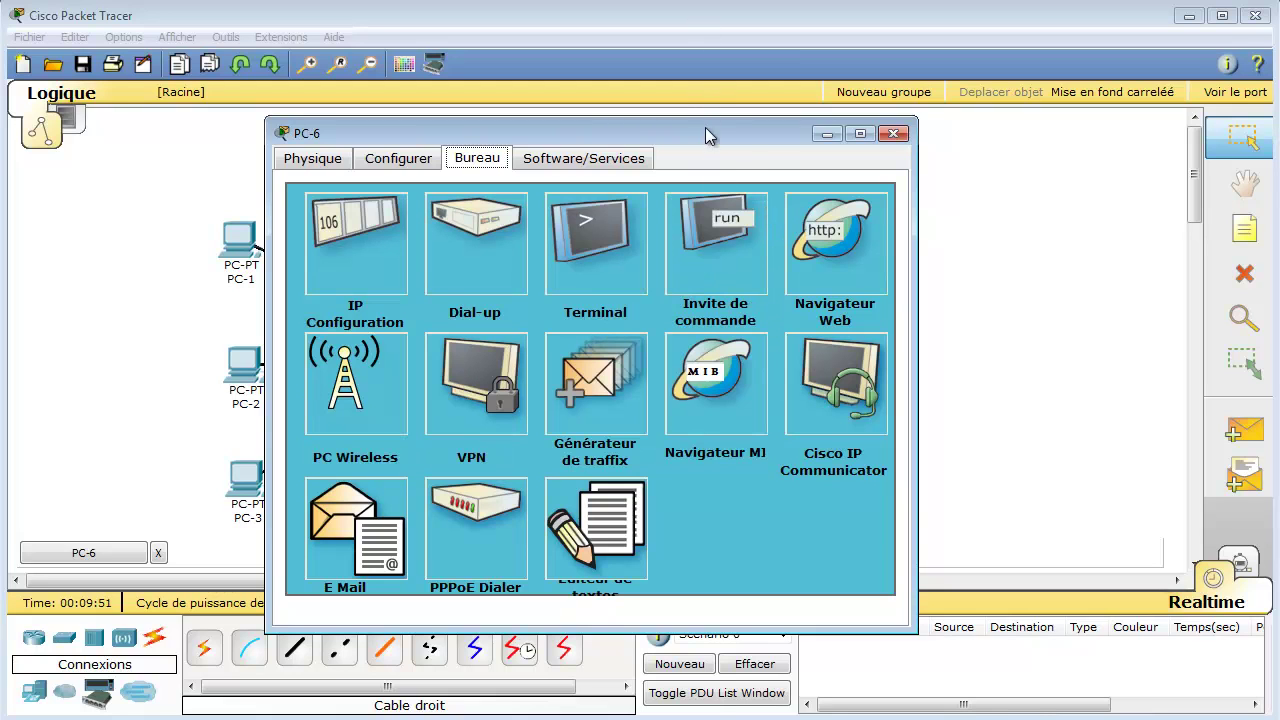
- Test connectivity to PC-1 by running ping 192.168.1.1 from PC-6's command prompt, and close PC-6's window
drag(705, 127, 1017, 117)
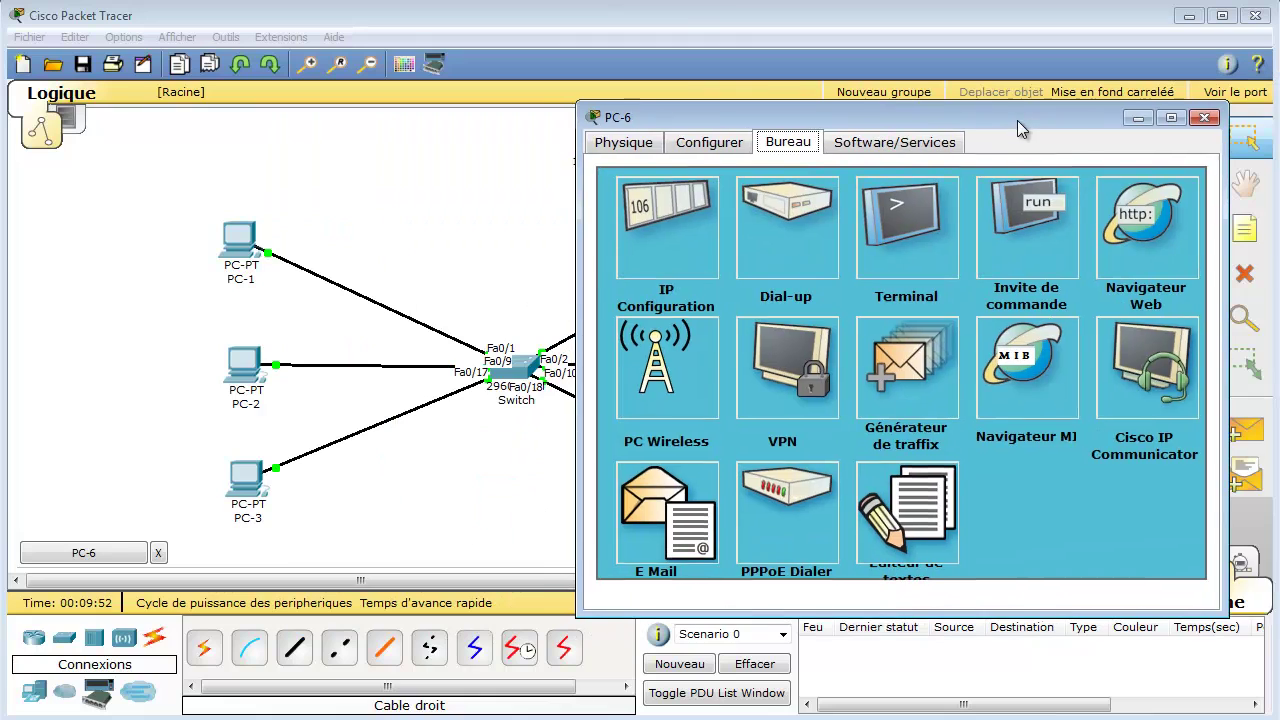
click(1025, 228)
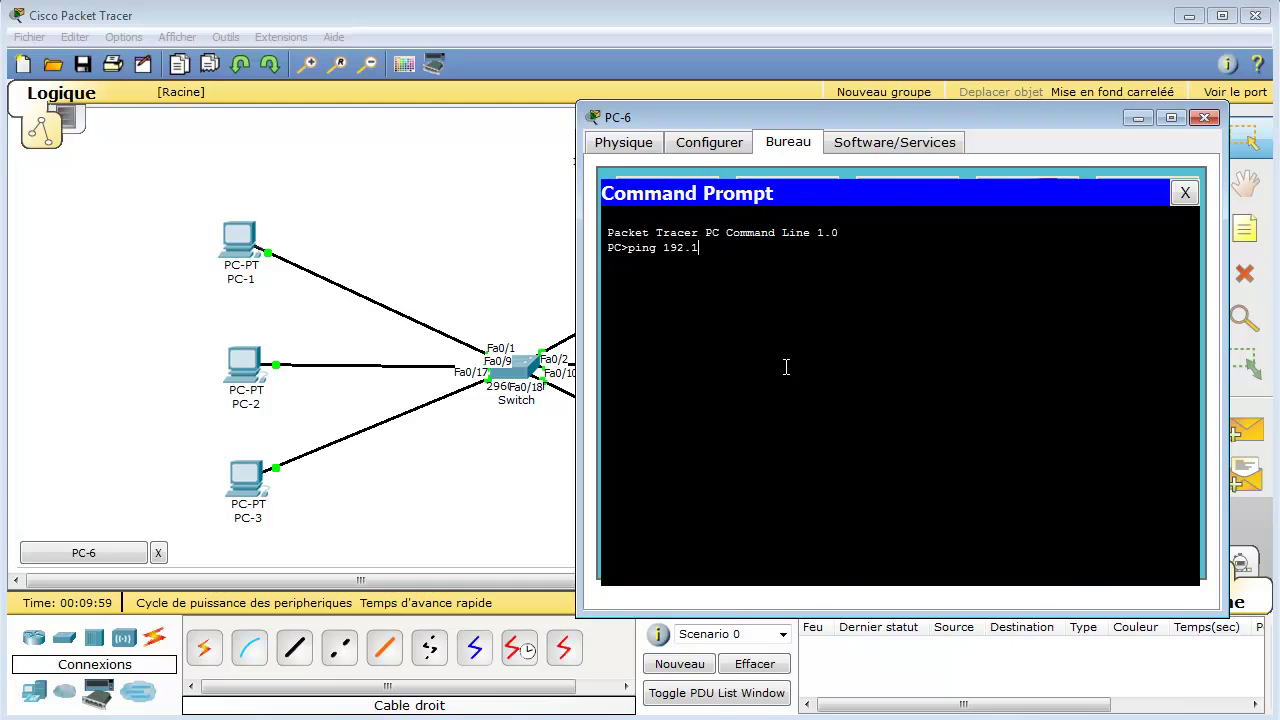
text(ping 192.168.1.1)
key(Return)
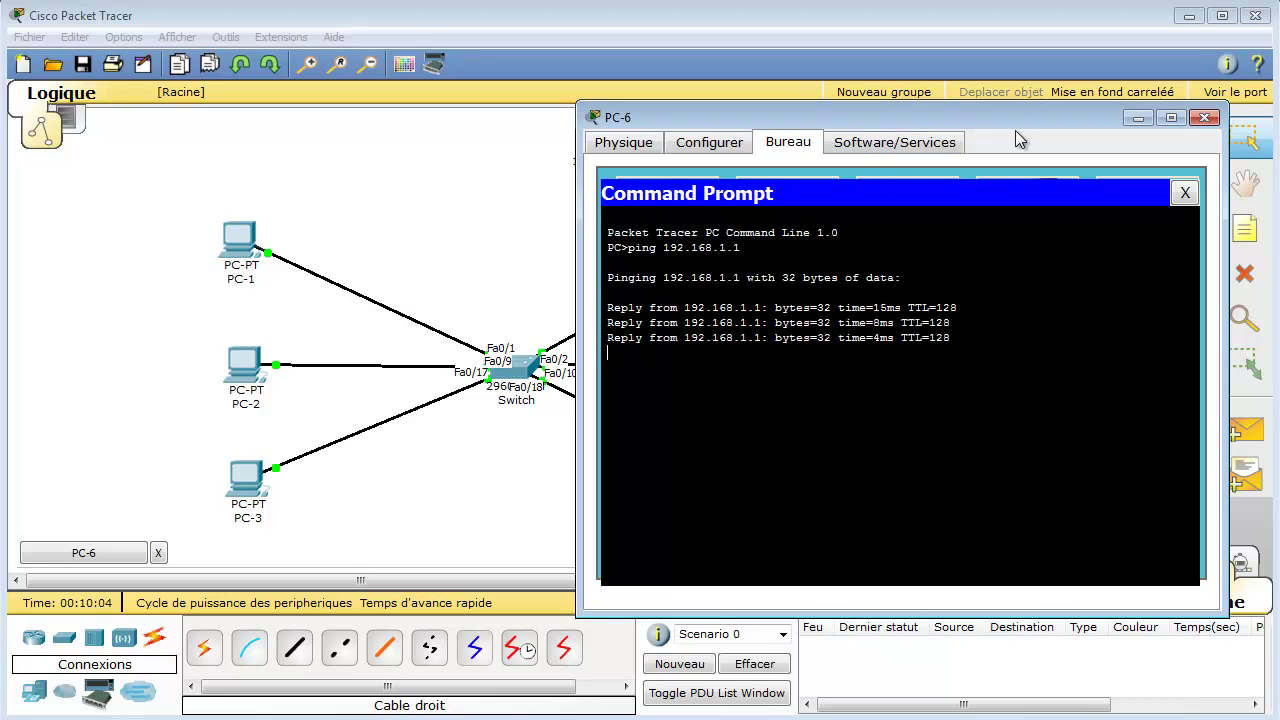
click(1185, 194)
click(1206, 119)
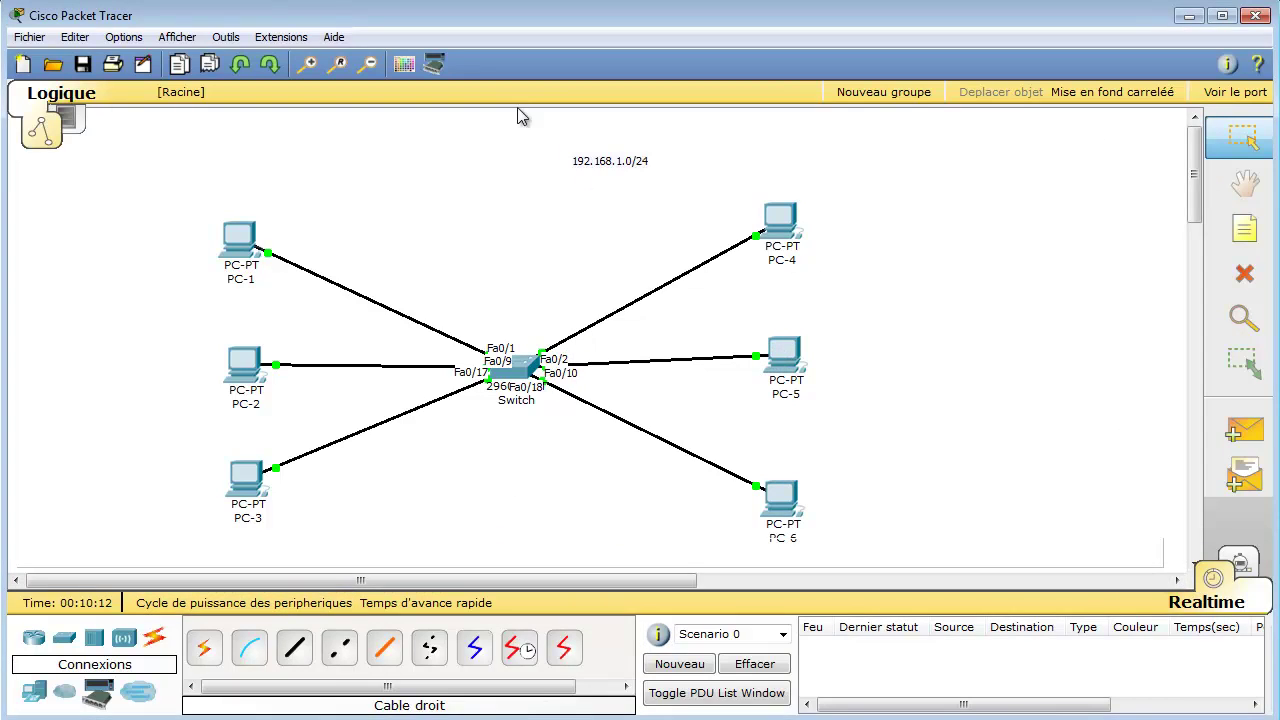
- Add a note beside PC-4 with the lines "Vlan10 - Bleu", "Vlan20 - Orange" and "Vlan30 - Vert"
mouse_move(320, 370)
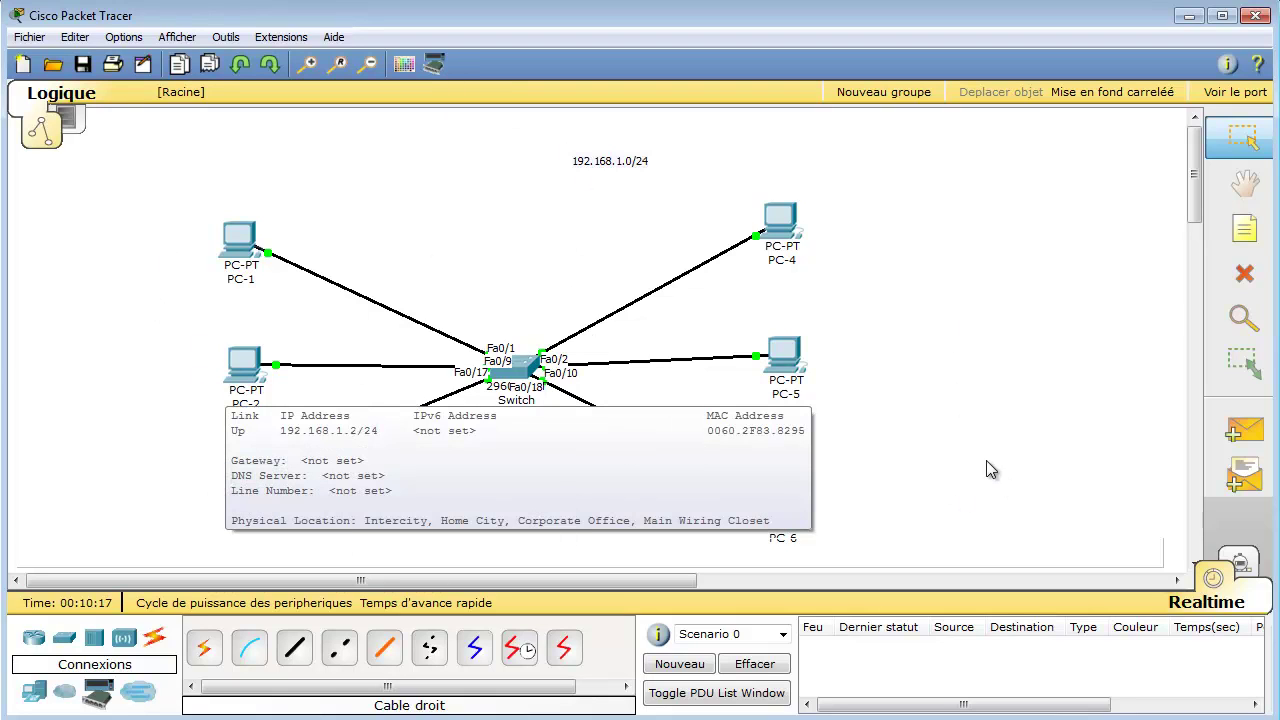
click(1245, 232)
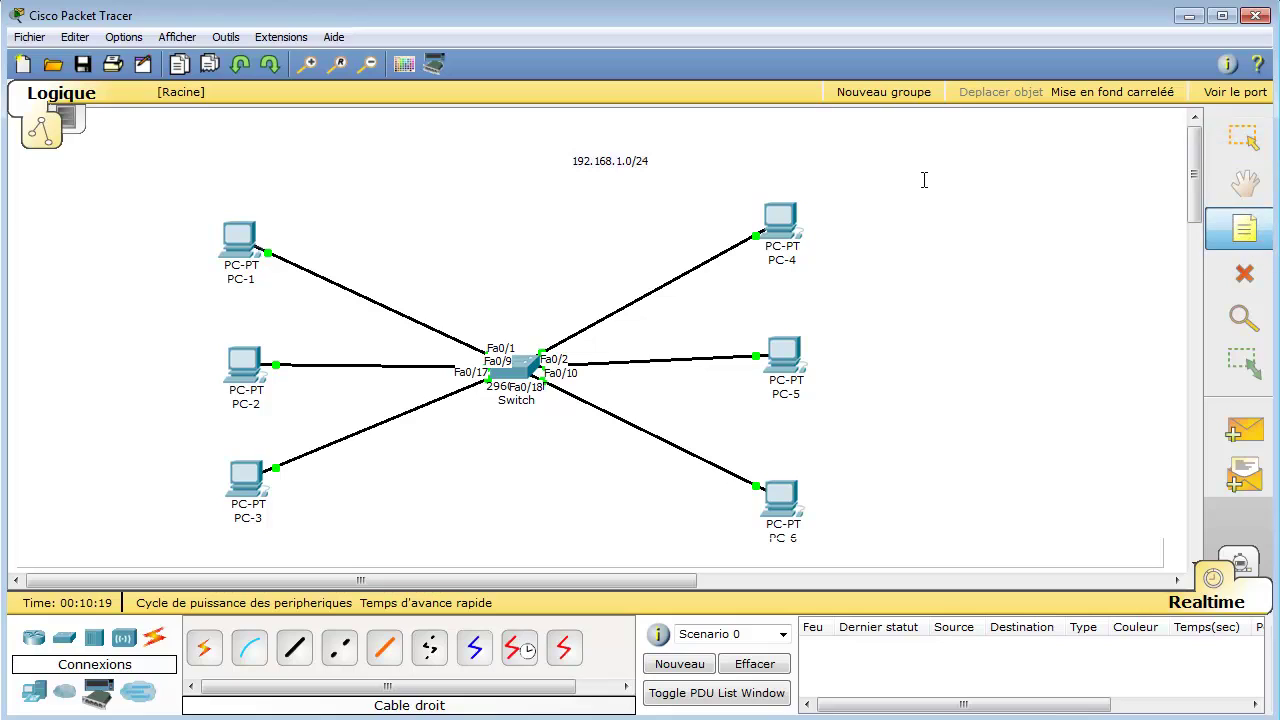
click(922, 182)
text(Vlan)
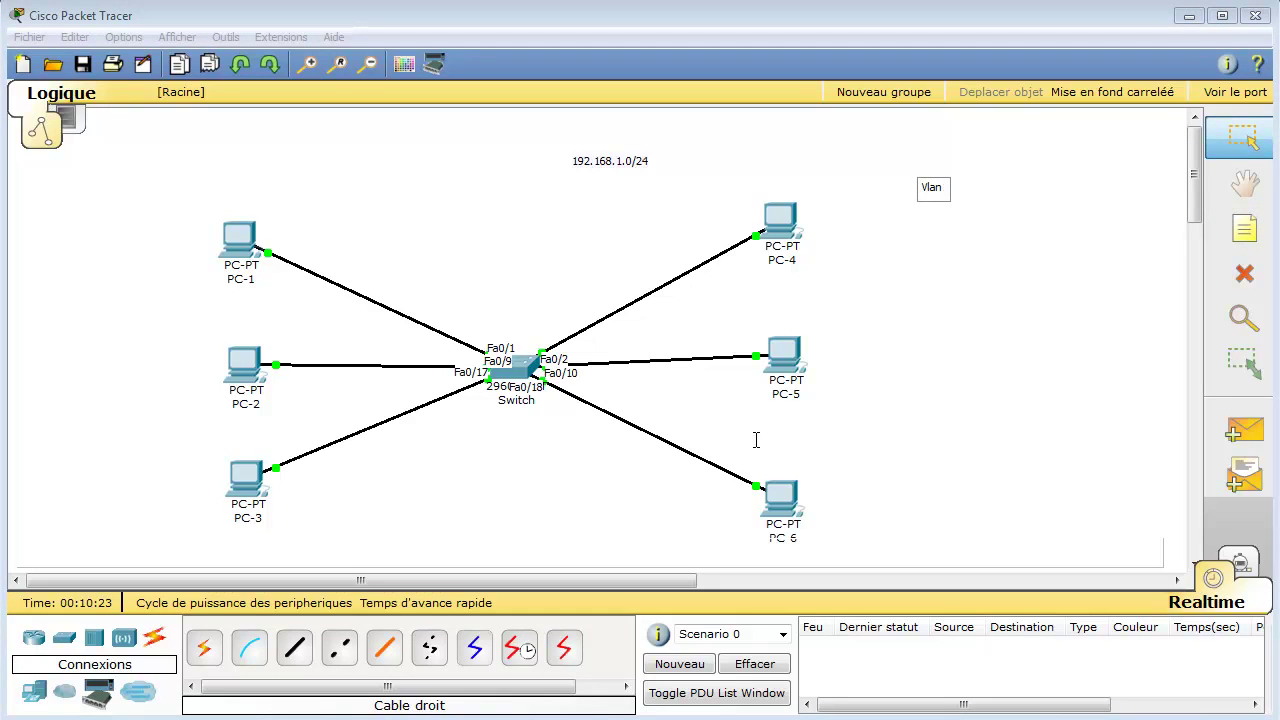
text(10 - Bleu)
key(Return)
key(BackSpace)
key(BackSpace)
key(BackSpace)
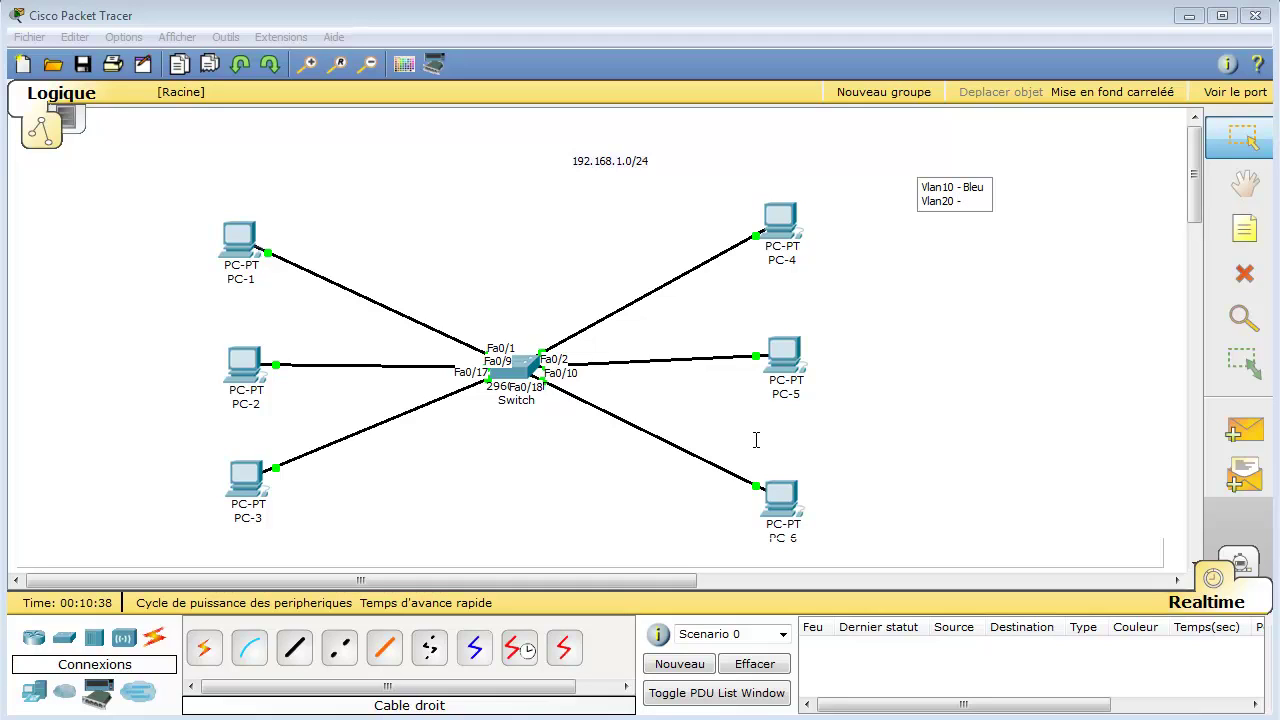
text(ange)
key(Return)
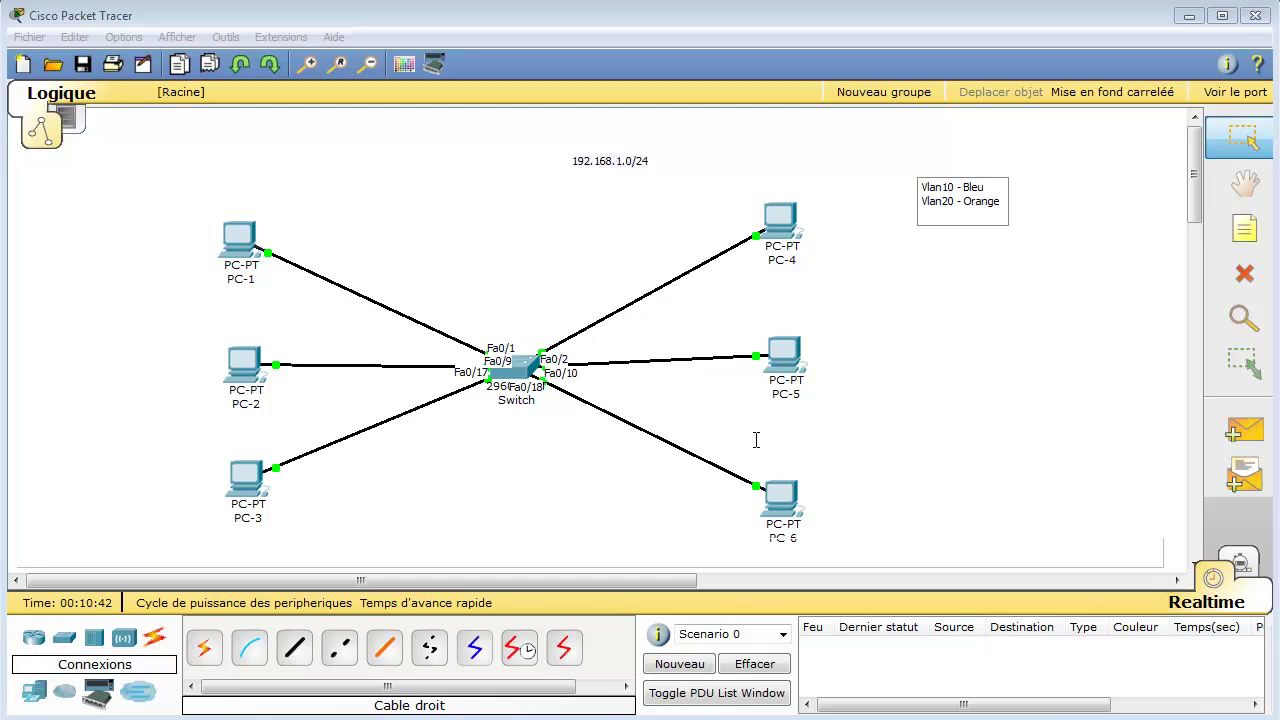
text(Vlan)
text(30 - Vert)
- Append the departments to the VLAN note: "(direction)" for Vlan10, "(compta)" for Vlan20 and "(commercial)" for Vlan30
text(irectt)
key(BackSpace)
text(io)
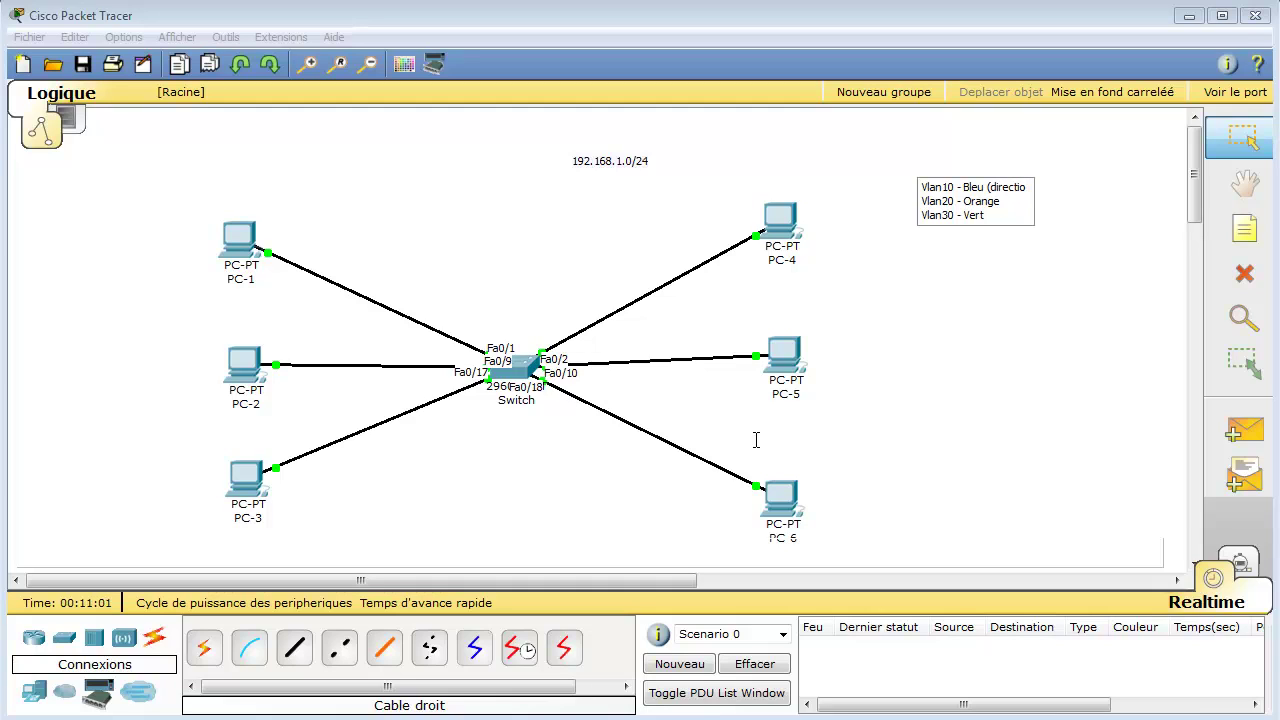
text(n))
text(mpta)
text())
text( ()
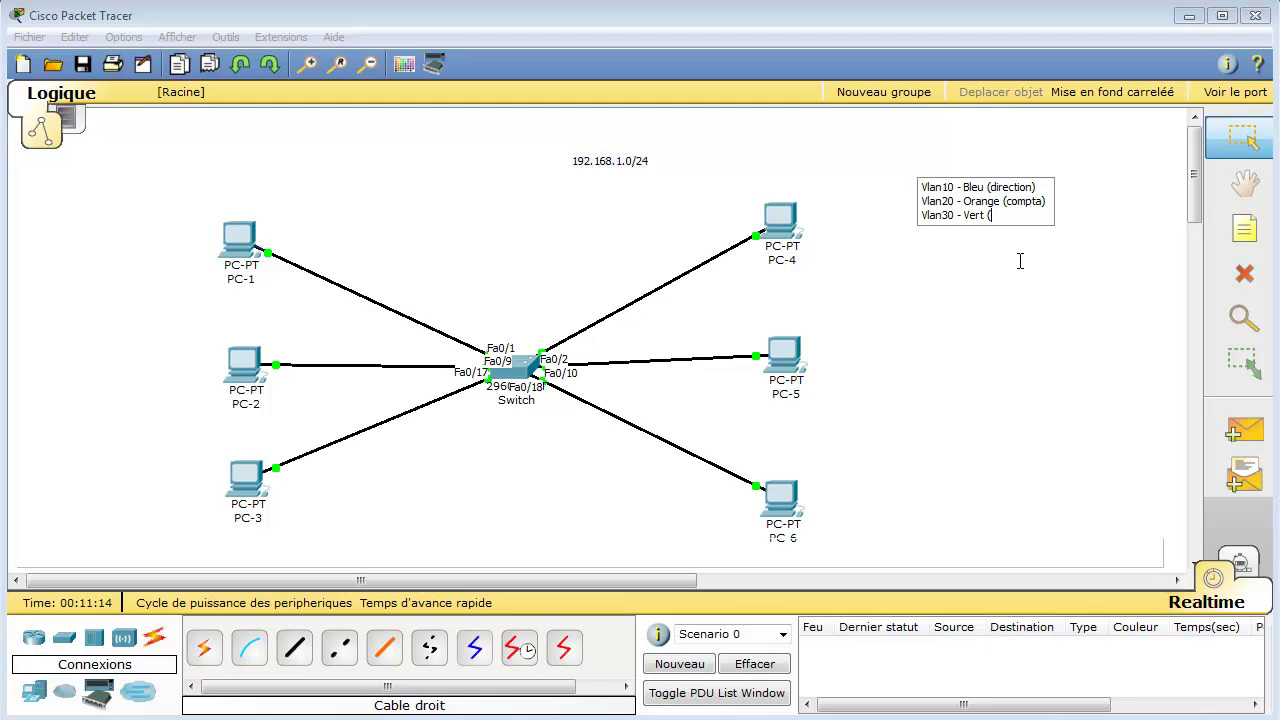
text(commercial))
click(1020, 261)
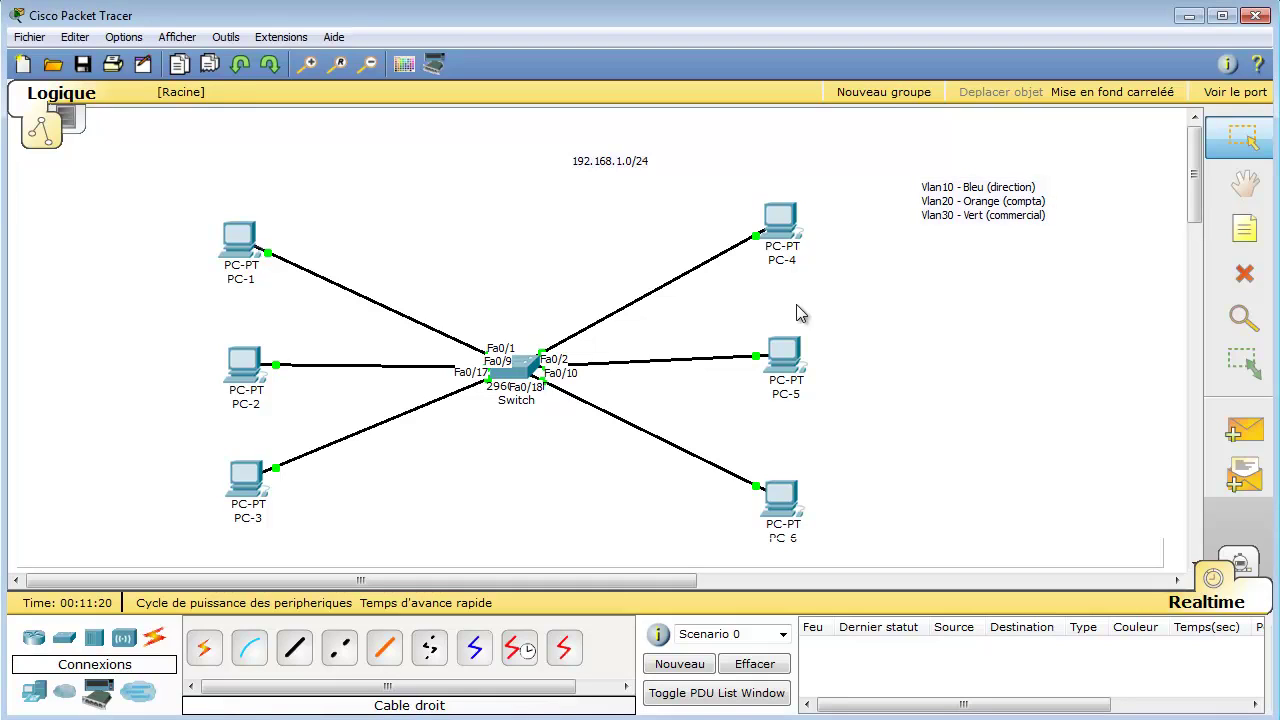
- Draw two blue-filled circles (RGB 0, 0, 255) and place one behind PC-1 and the other behind PC-6
click(404, 64)
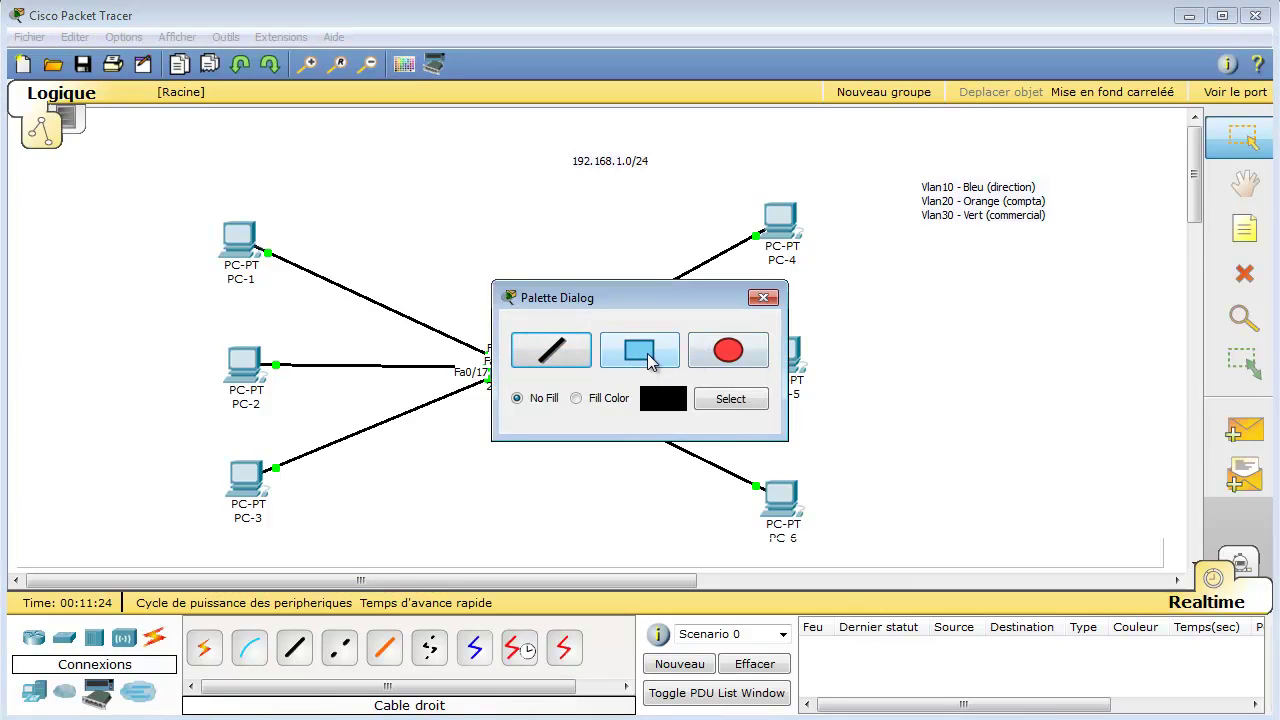
click(760, 352)
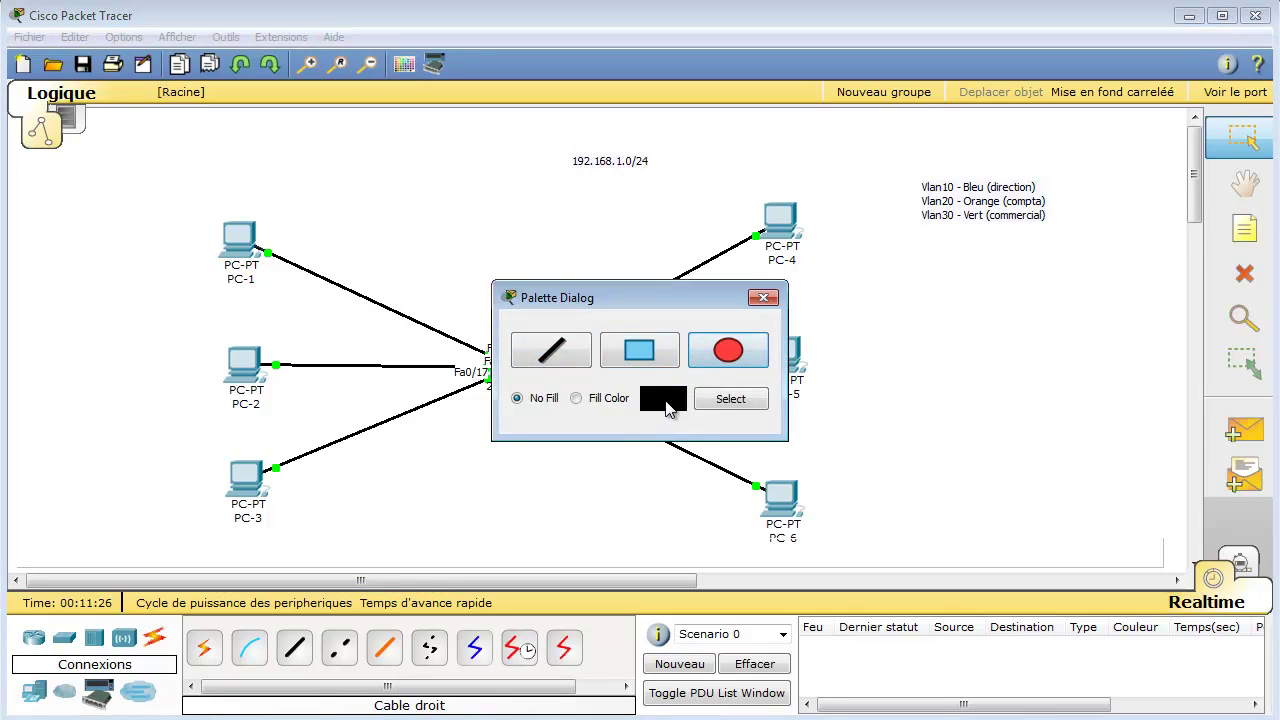
click(576, 398)
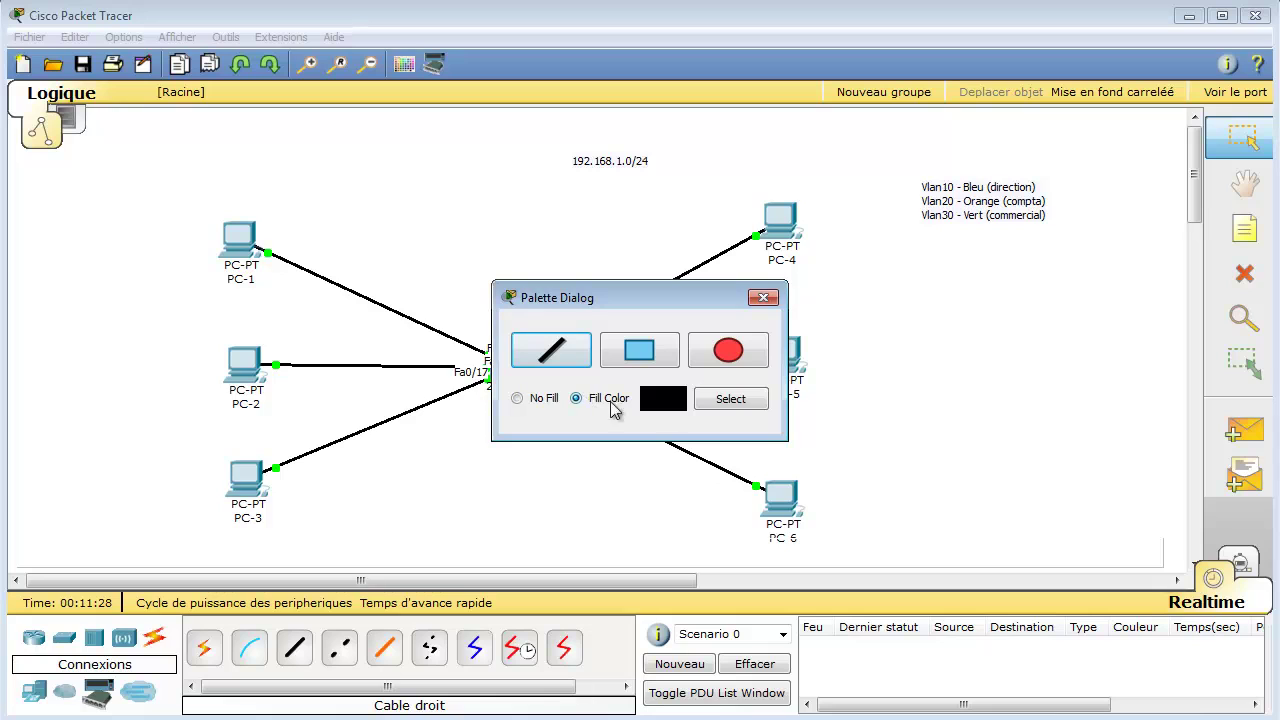
click(731, 399)
click(388, 277)
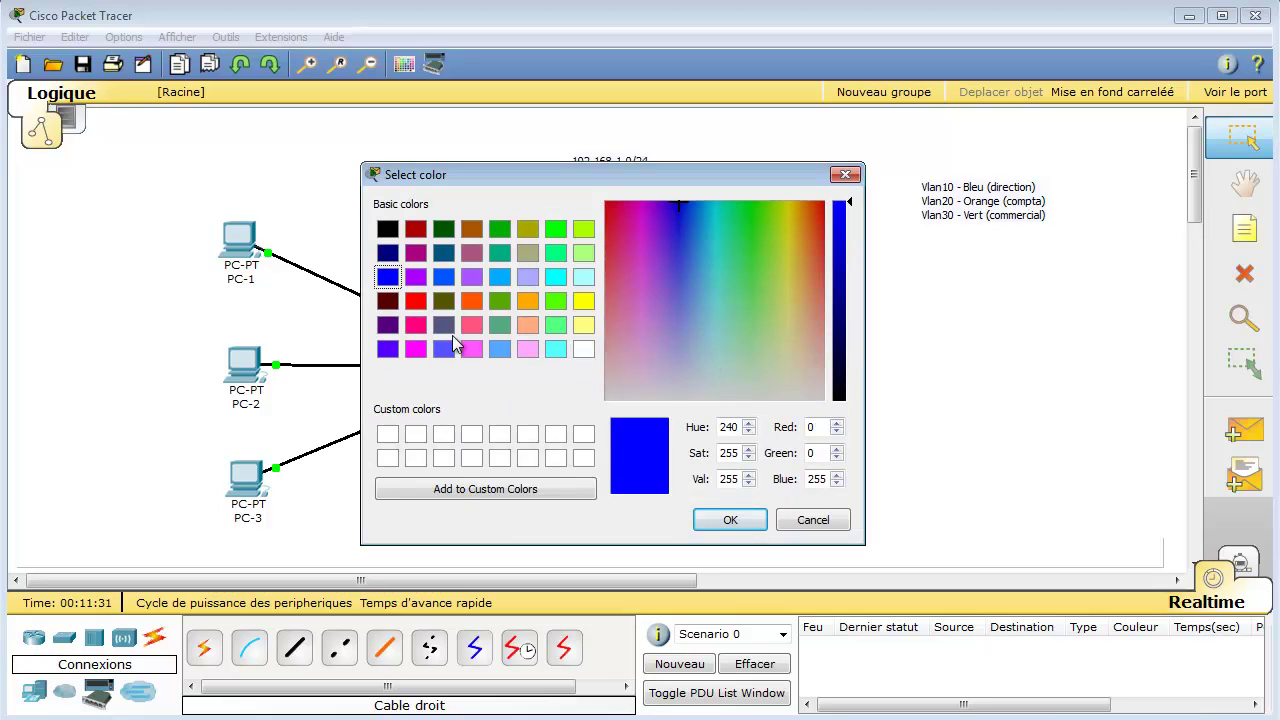
click(730, 520)
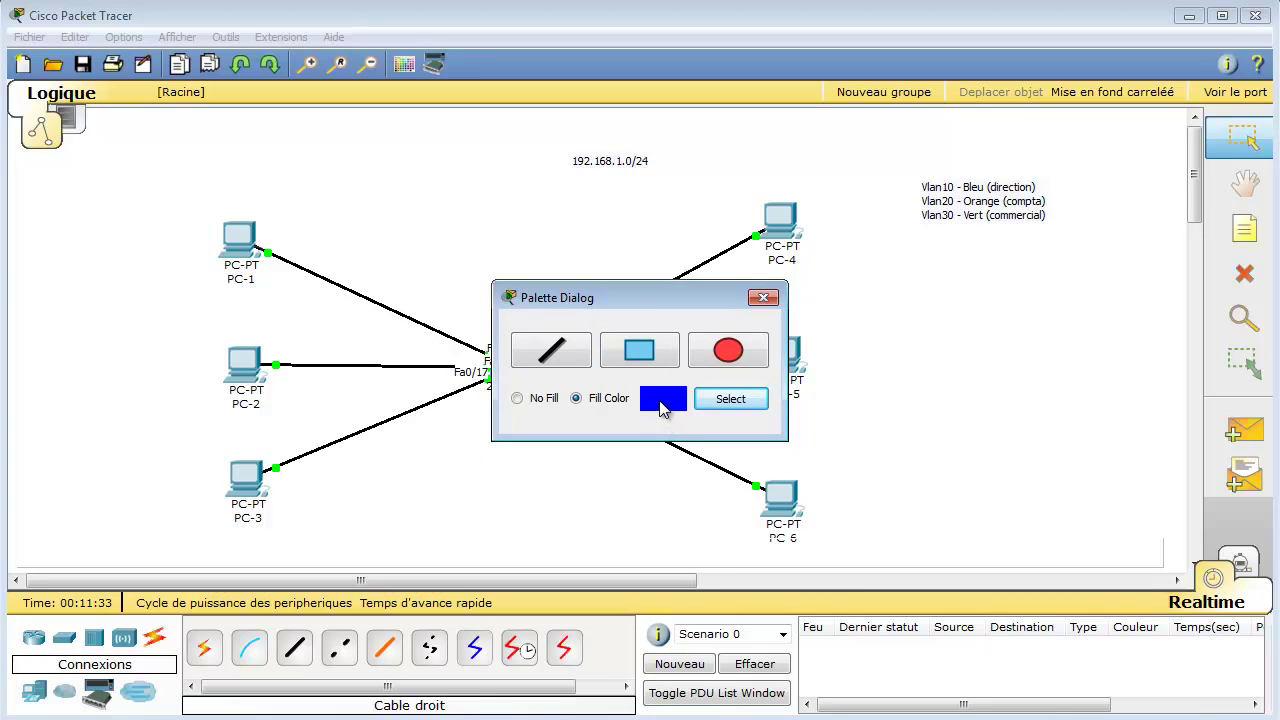
mouse_move(190, 205)
mouse_down()
mouse_move(250, 278)
mouse_move(214, 243)
mouse_move(242, 255)
mouse_move(229, 246)
mouse_up()
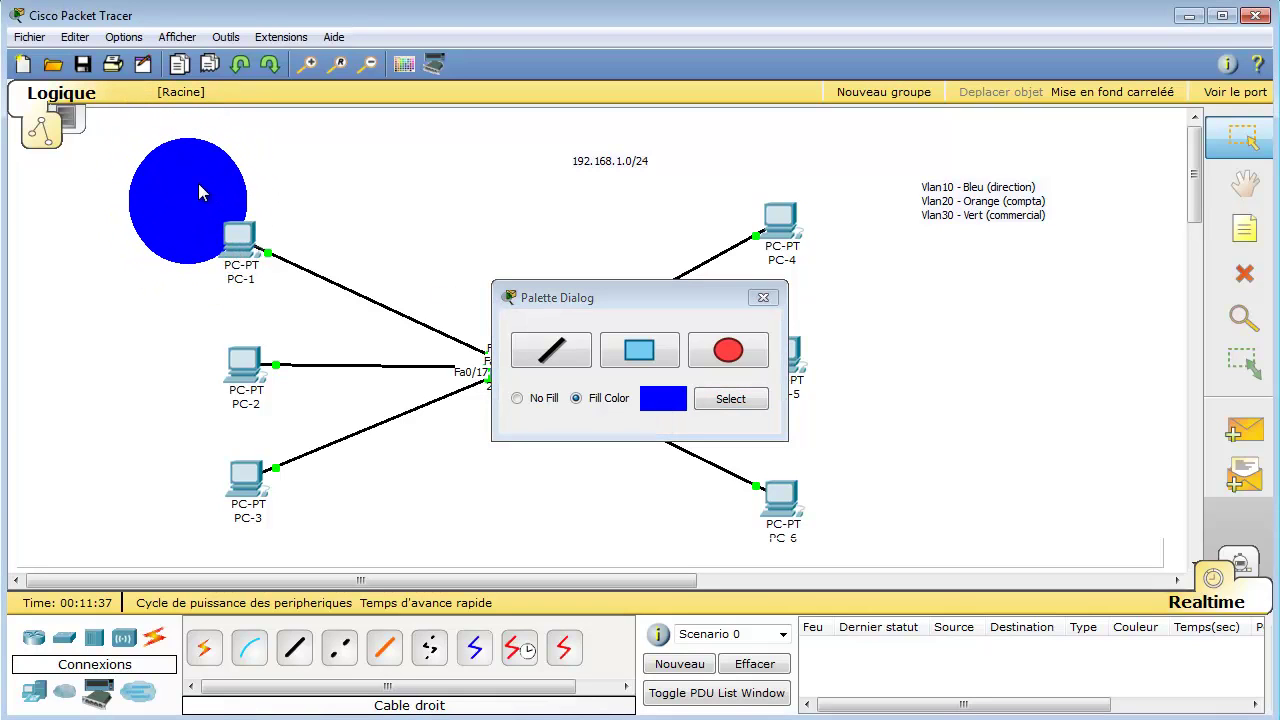
drag(200, 193, 250, 235)
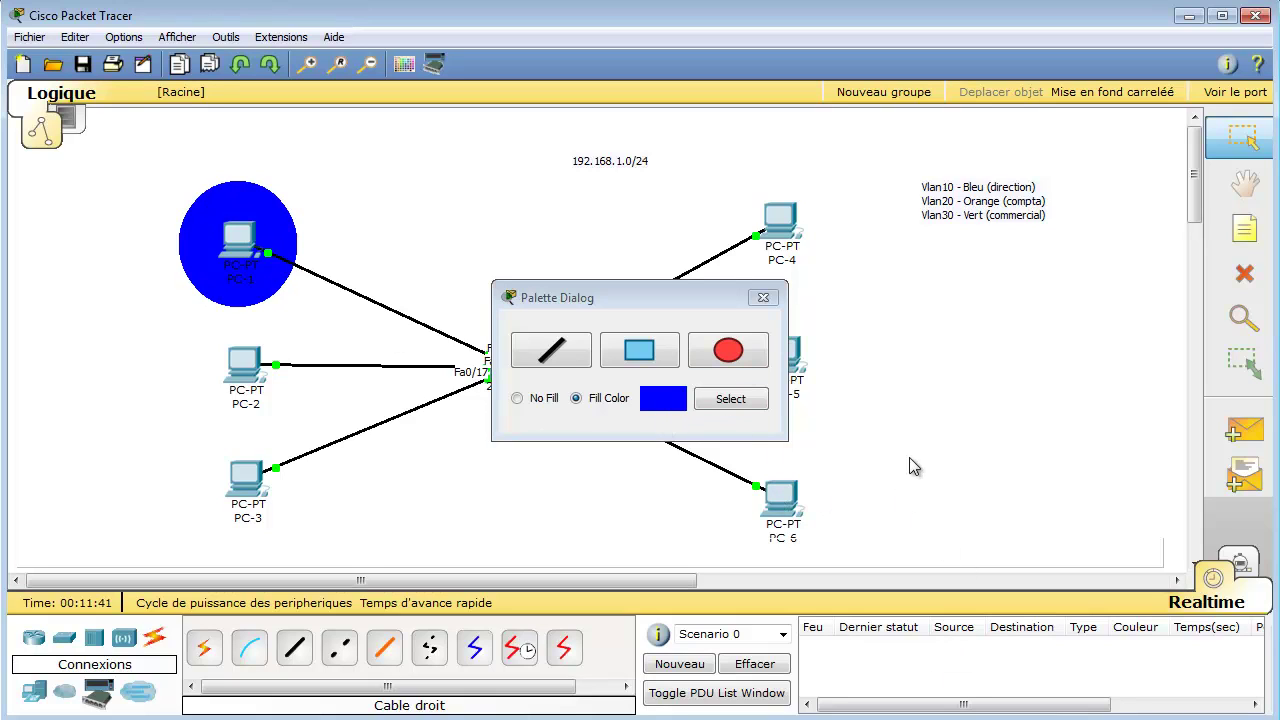
click(661, 346)
mouse_move(866, 465)
mouse_down()
mouse_move(800, 520)
mouse_move(790, 513)
mouse_up()
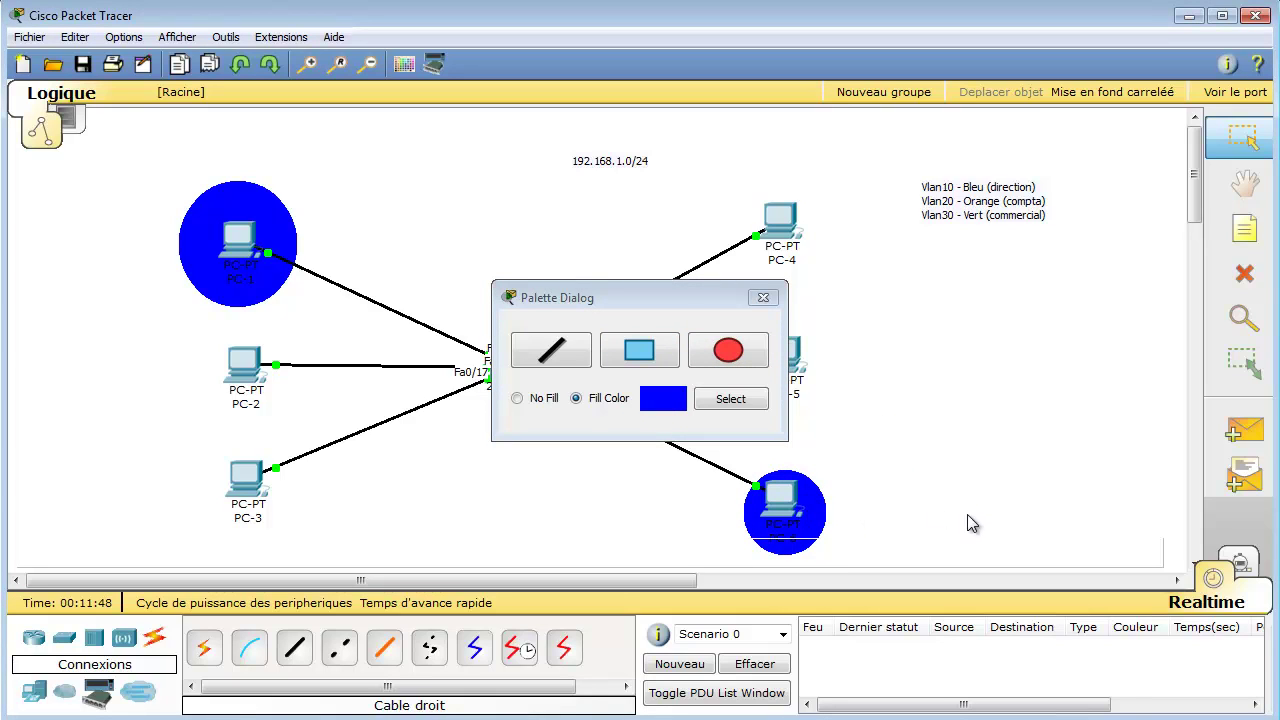
- Draw two orange-filled circles (RGB 255, 85, 0) below the VLAN note and place one behind PC-4
click(730, 399)
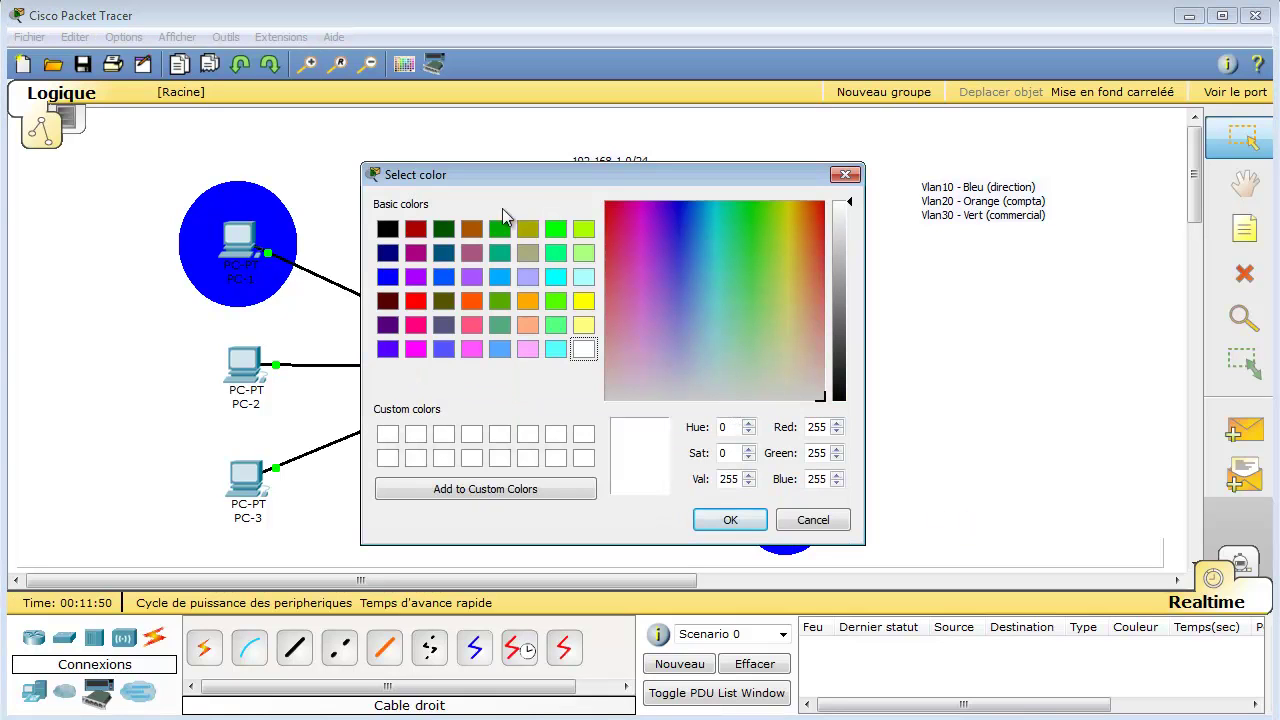
click(472, 300)
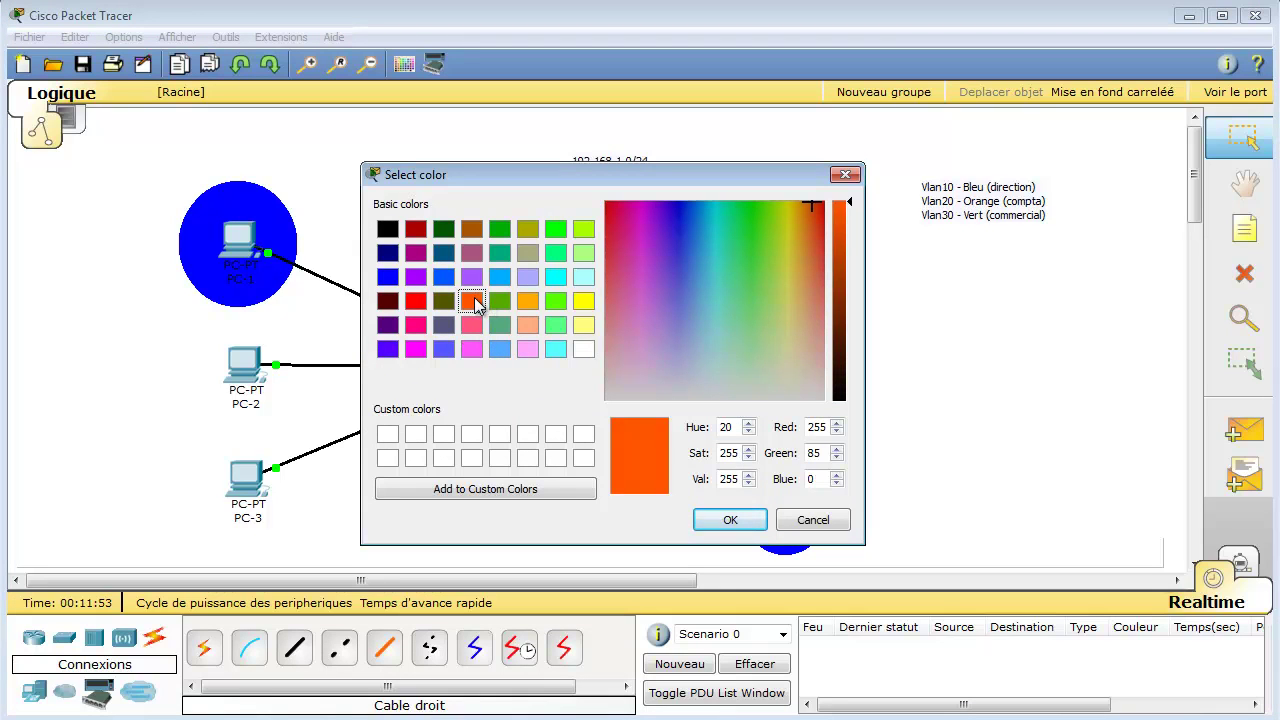
click(730, 520)
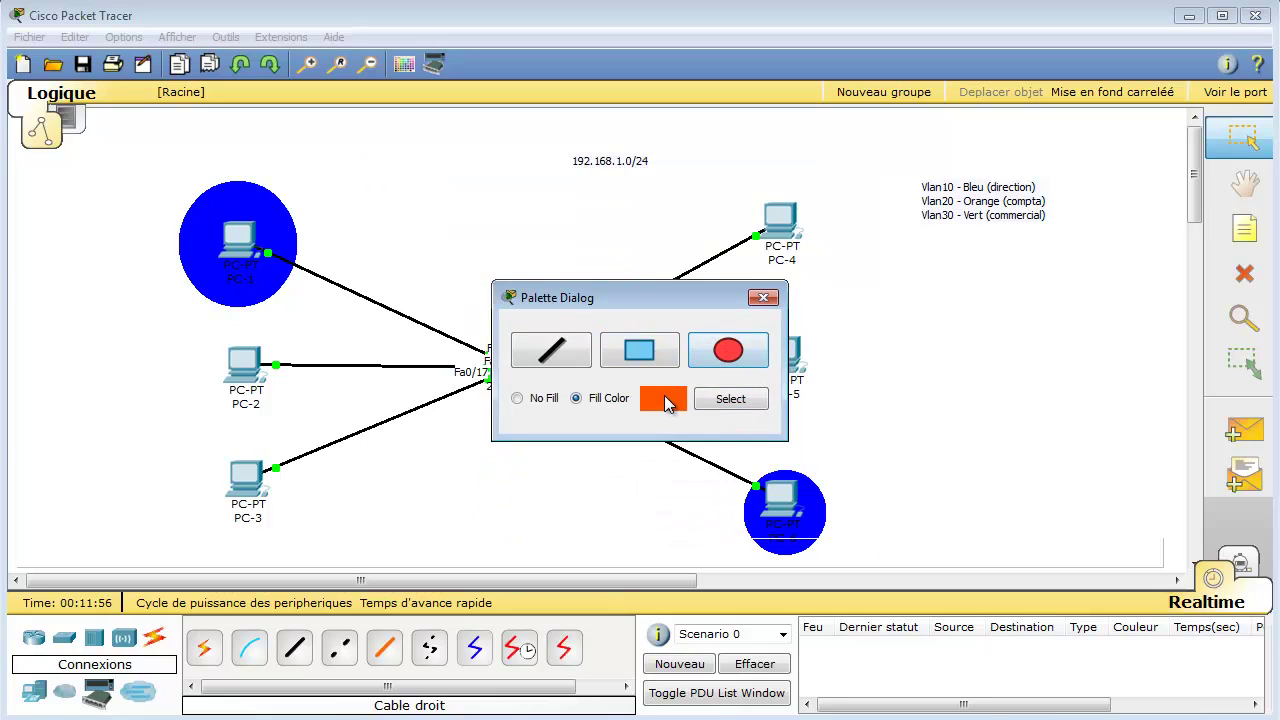
drag(945, 328, 967, 349)
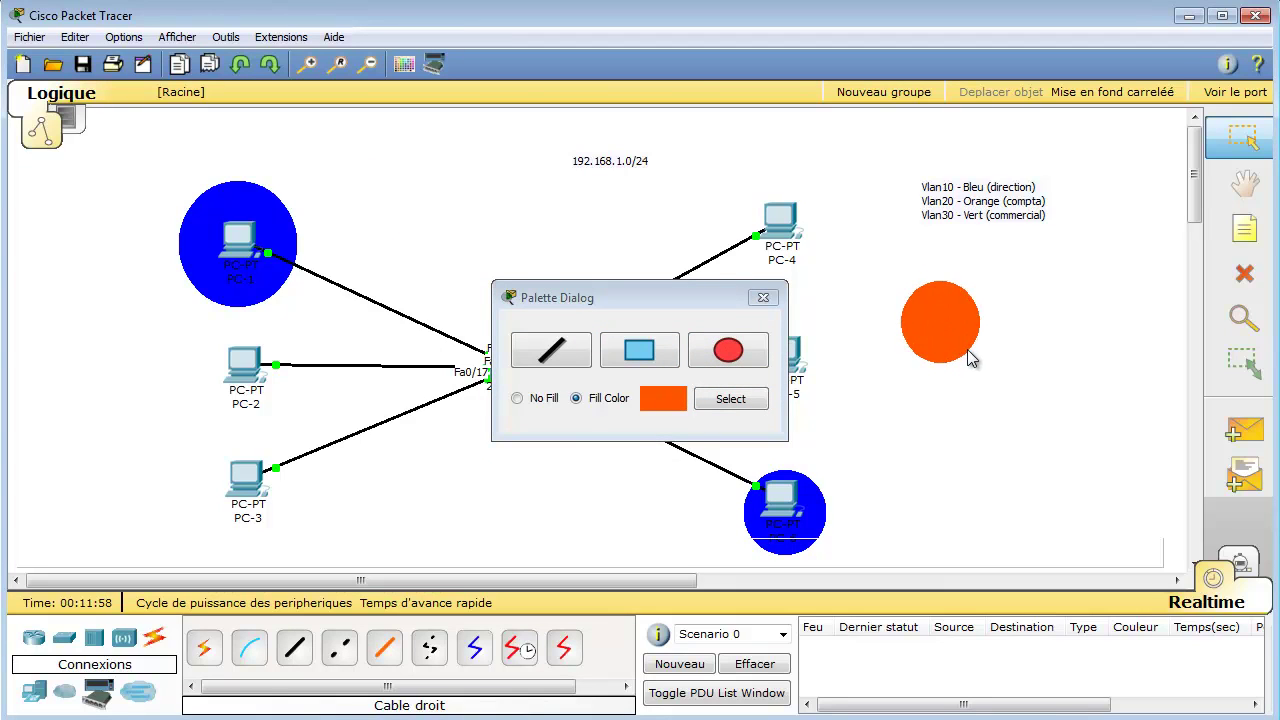
click(733, 352)
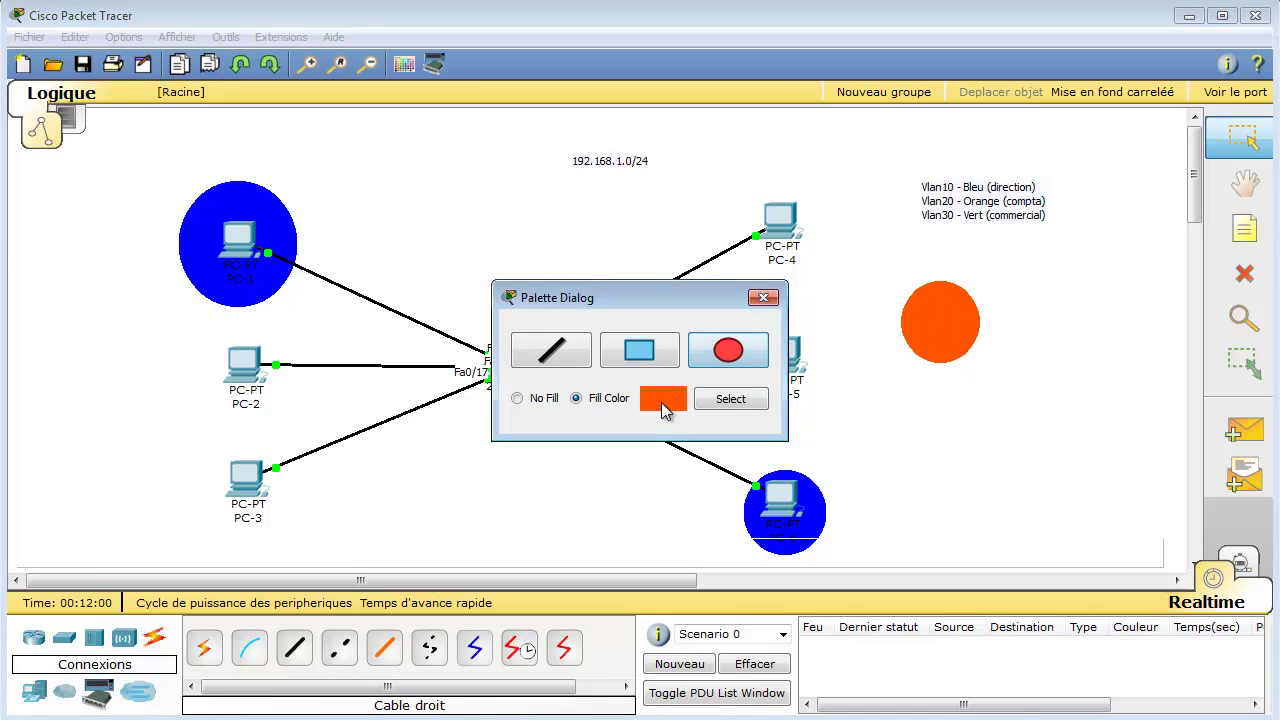
drag(1056, 304, 1092, 340)
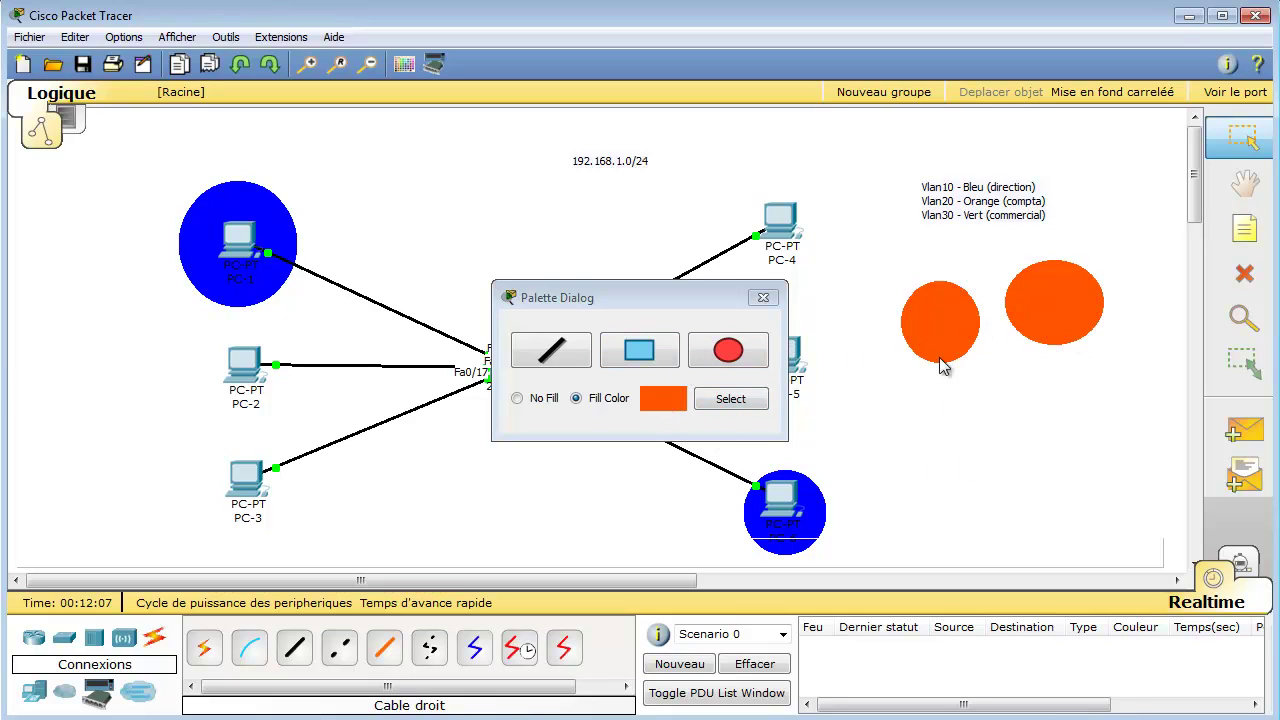
drag(893, 310, 783, 240)
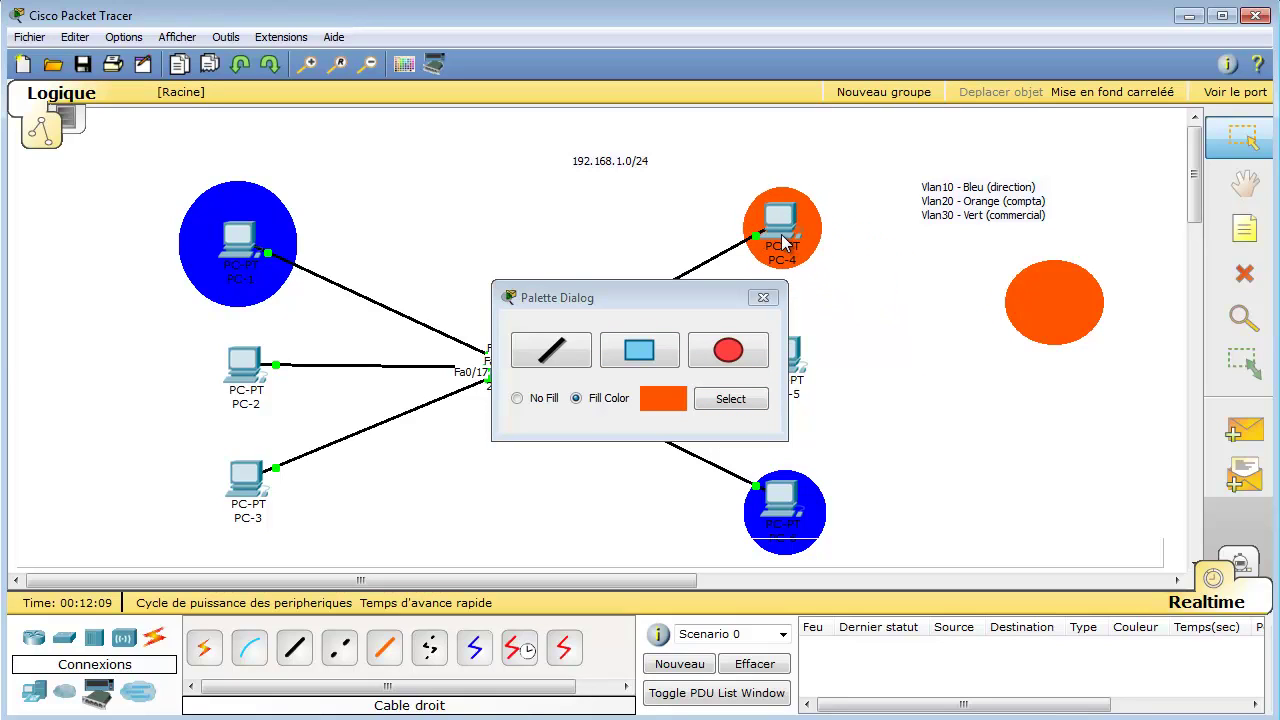
key(ctrl+z)
key(ctrl+z)
key(ctrl+z)
key(ctrl+z)
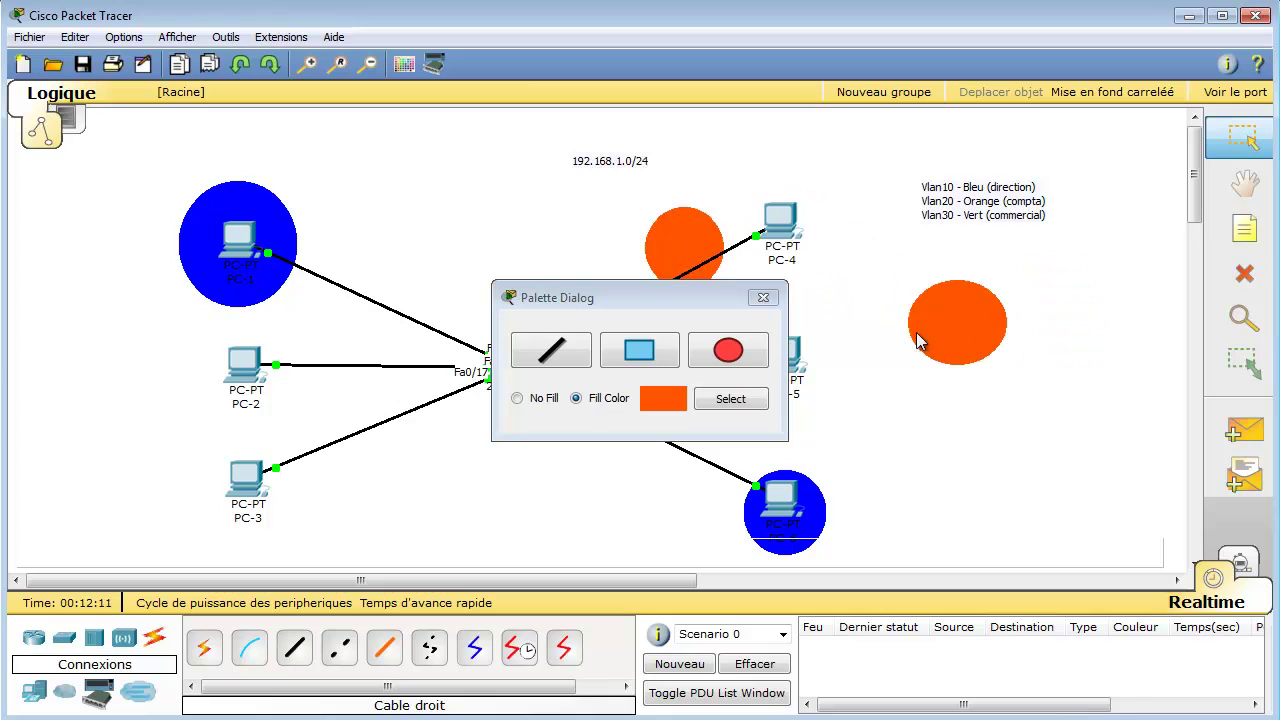
key(ctrl+y)
key(ctrl+y)
key(ctrl+y)
key(ctrl+y)
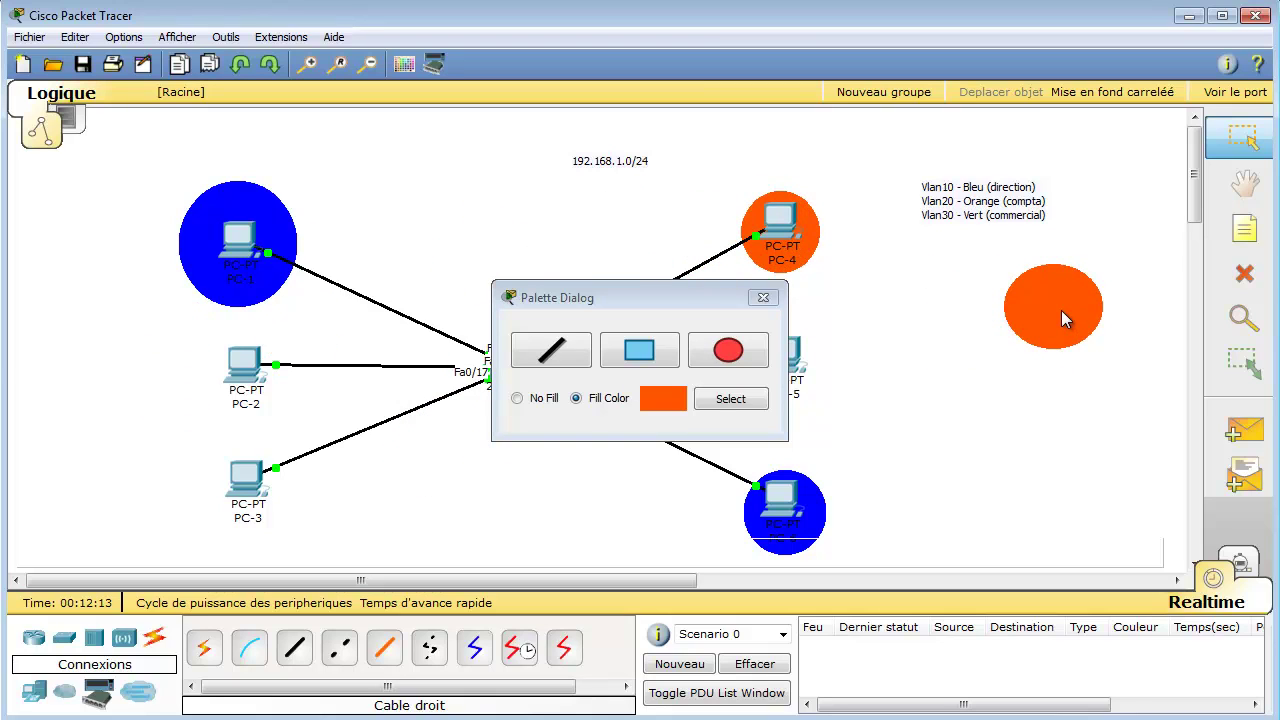
key(ctrl+y)
key(ctrl+y)
key(ctrl+y)
- Move the remaining orange circle from below the VLAN note to behind PC-2
drag(1058, 305, 260, 375)
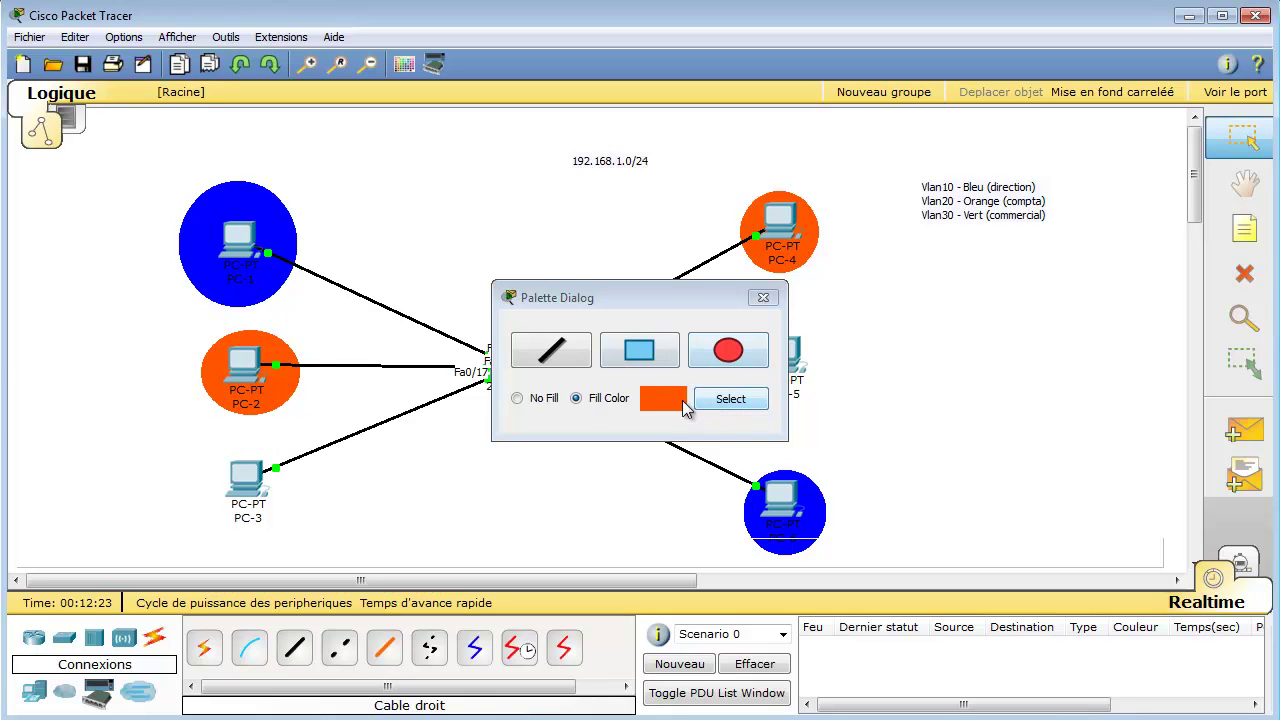
- Draw two green-filled circles (RGB 17, 255, 36) and place one behind PC-5 and the other behind PC-3
click(737, 400)
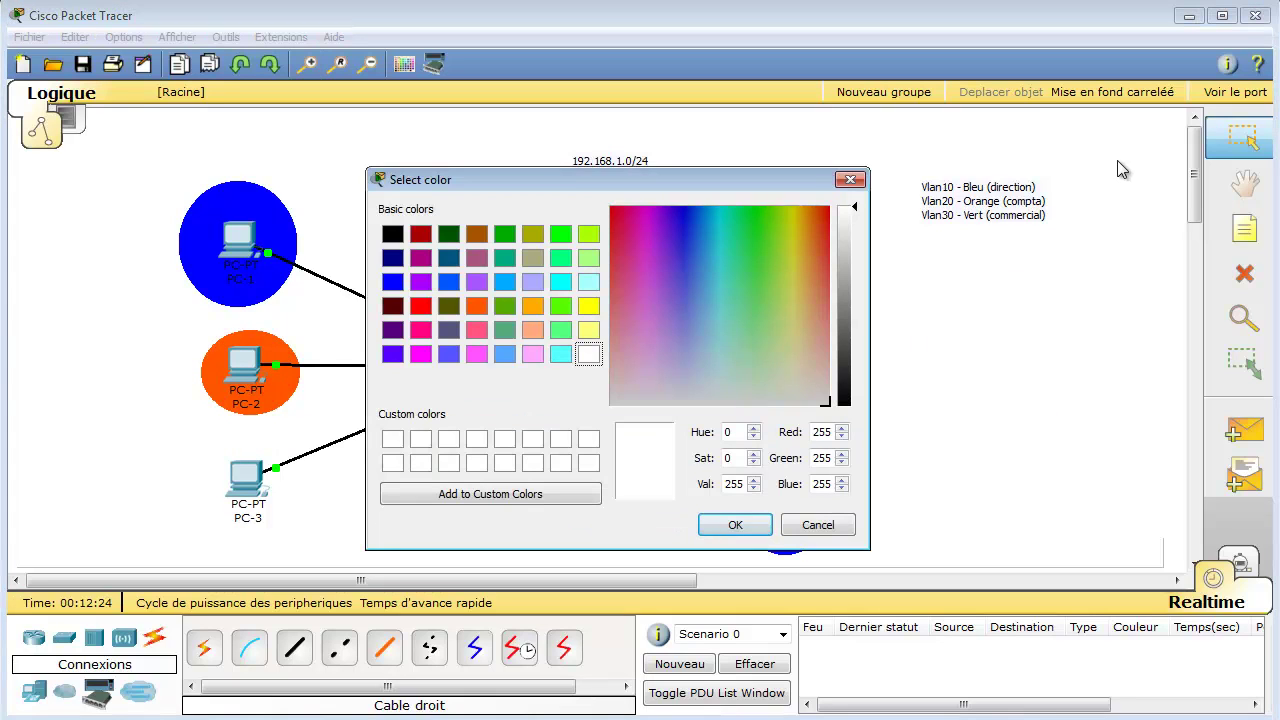
click(753, 220)
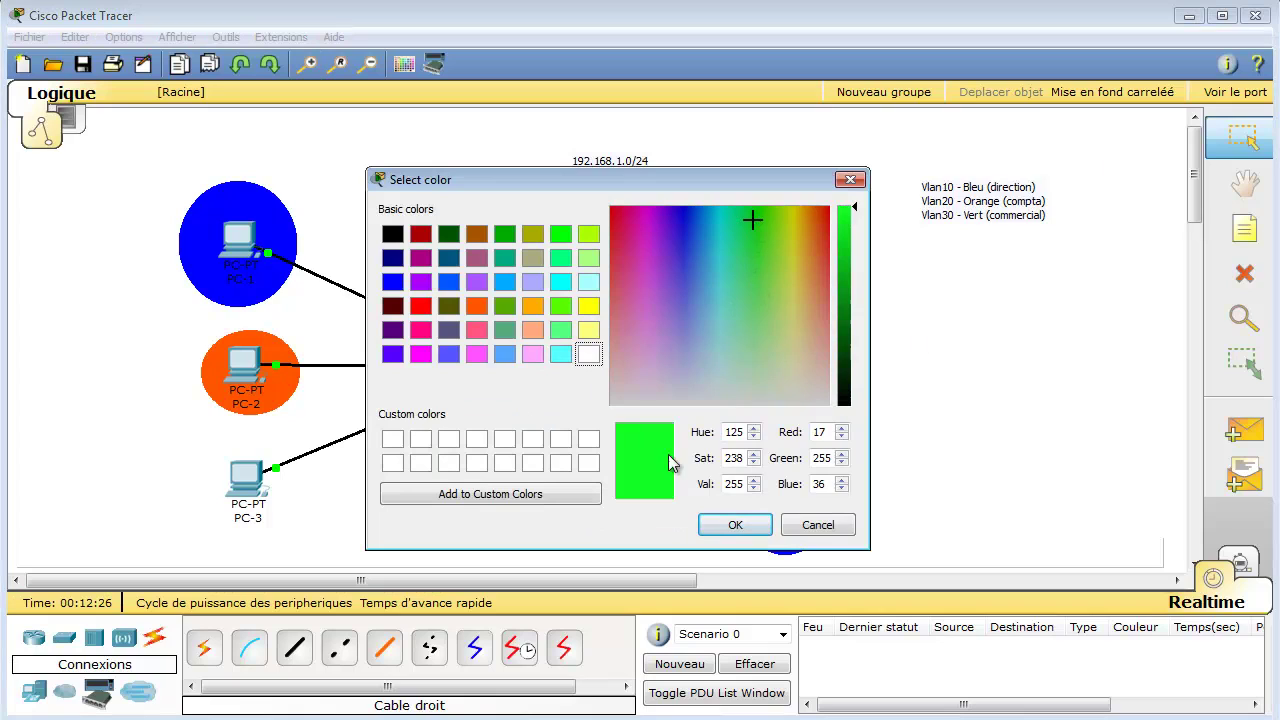
click(734, 528)
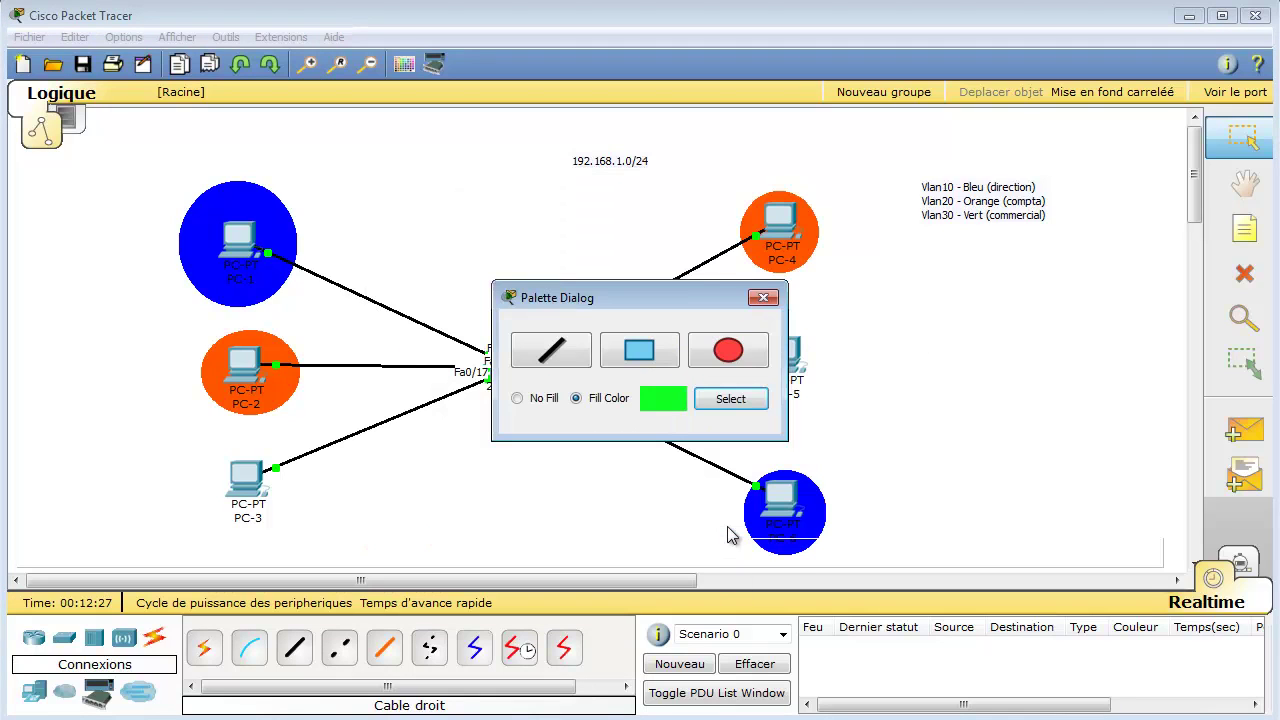
click(724, 363)
drag(942, 309, 975, 351)
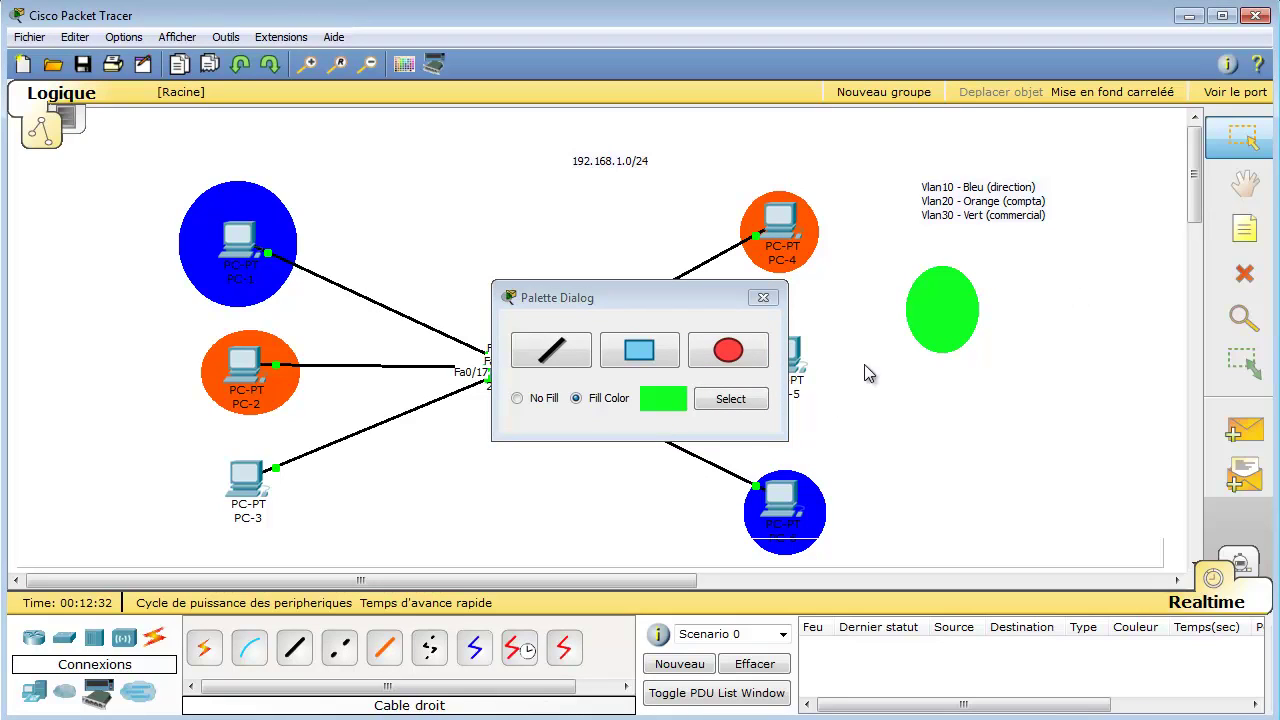
click(728, 352)
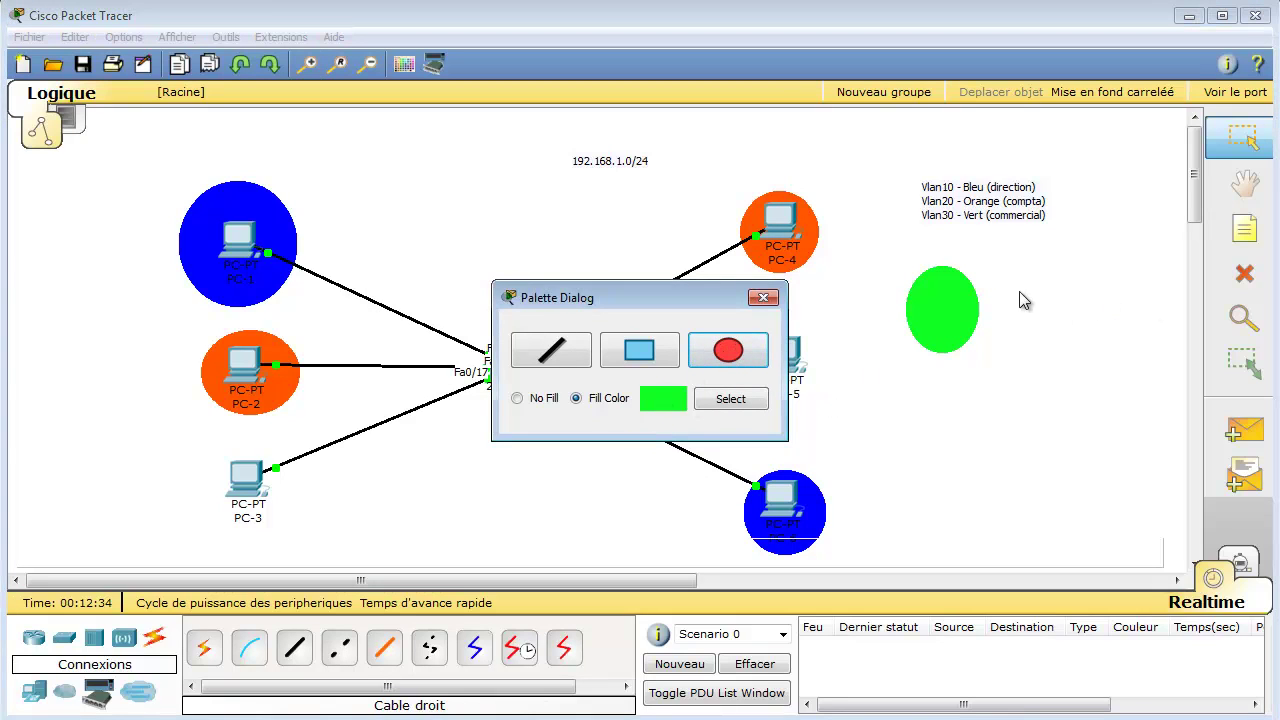
mouse_move(1036, 296)
mouse_down()
mouse_move(1073, 321)
mouse_move(1070, 334)
mouse_up()
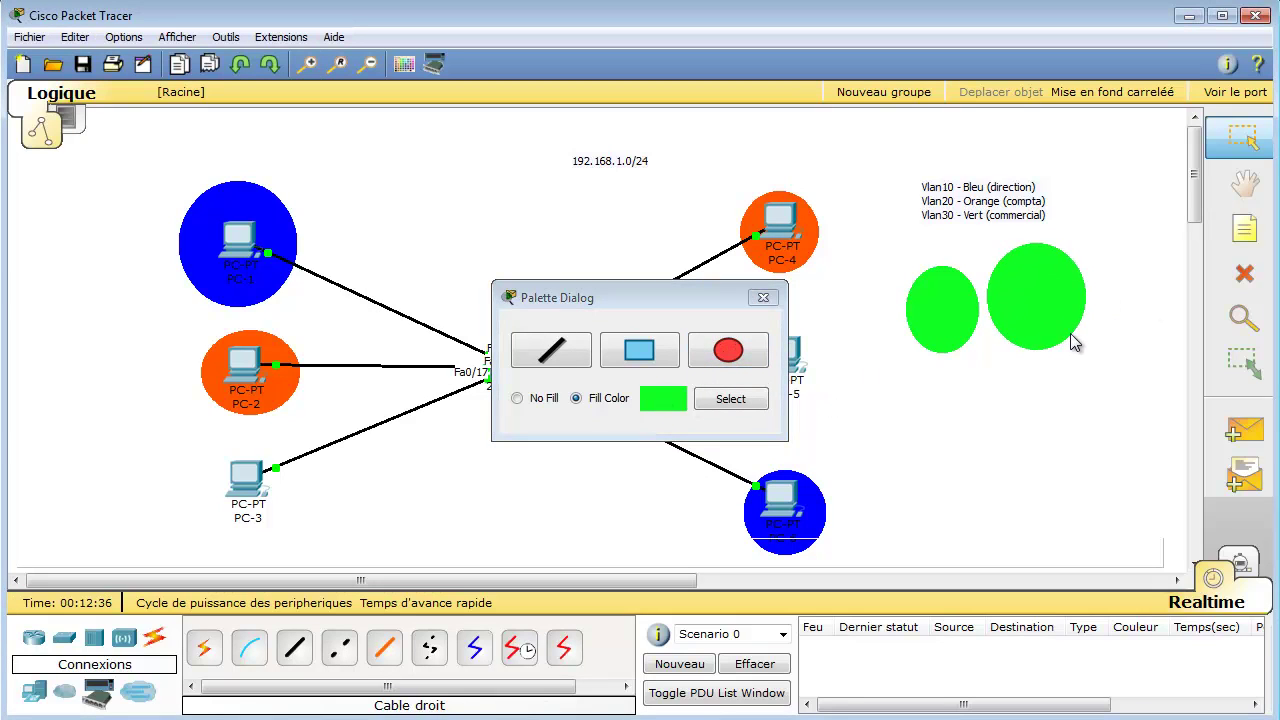
click(763, 297)
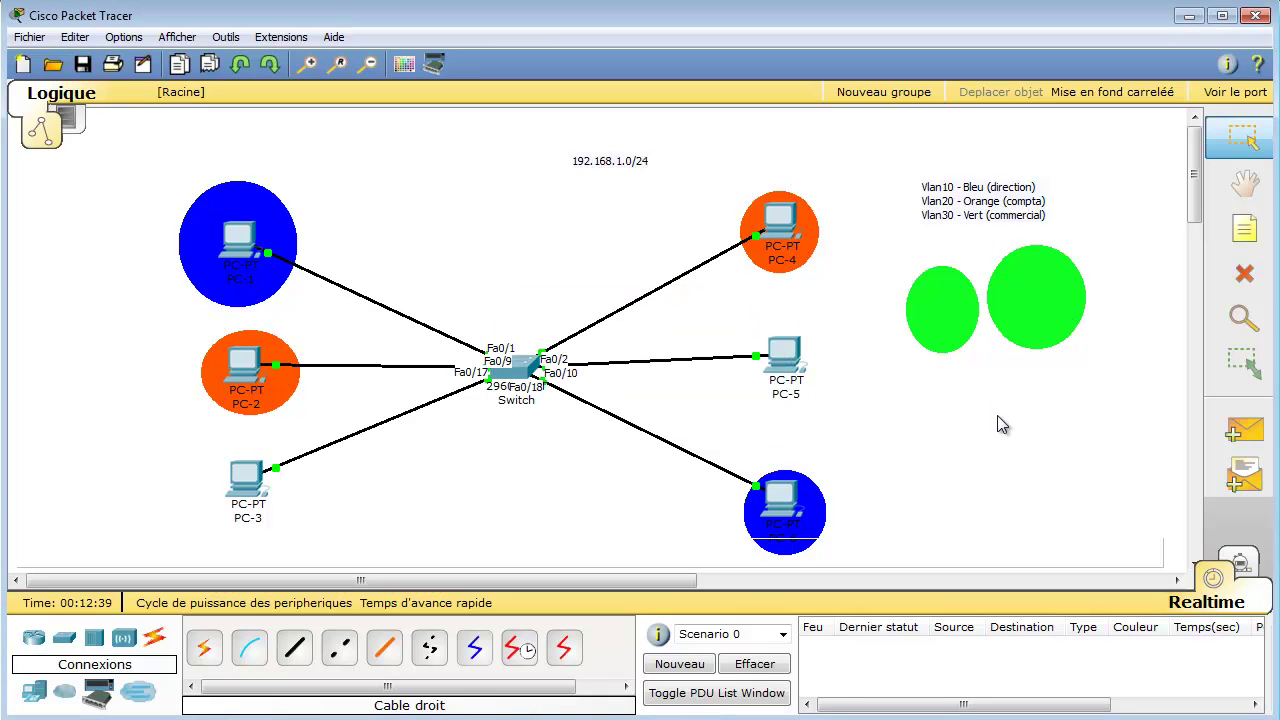
drag(934, 305, 782, 364)
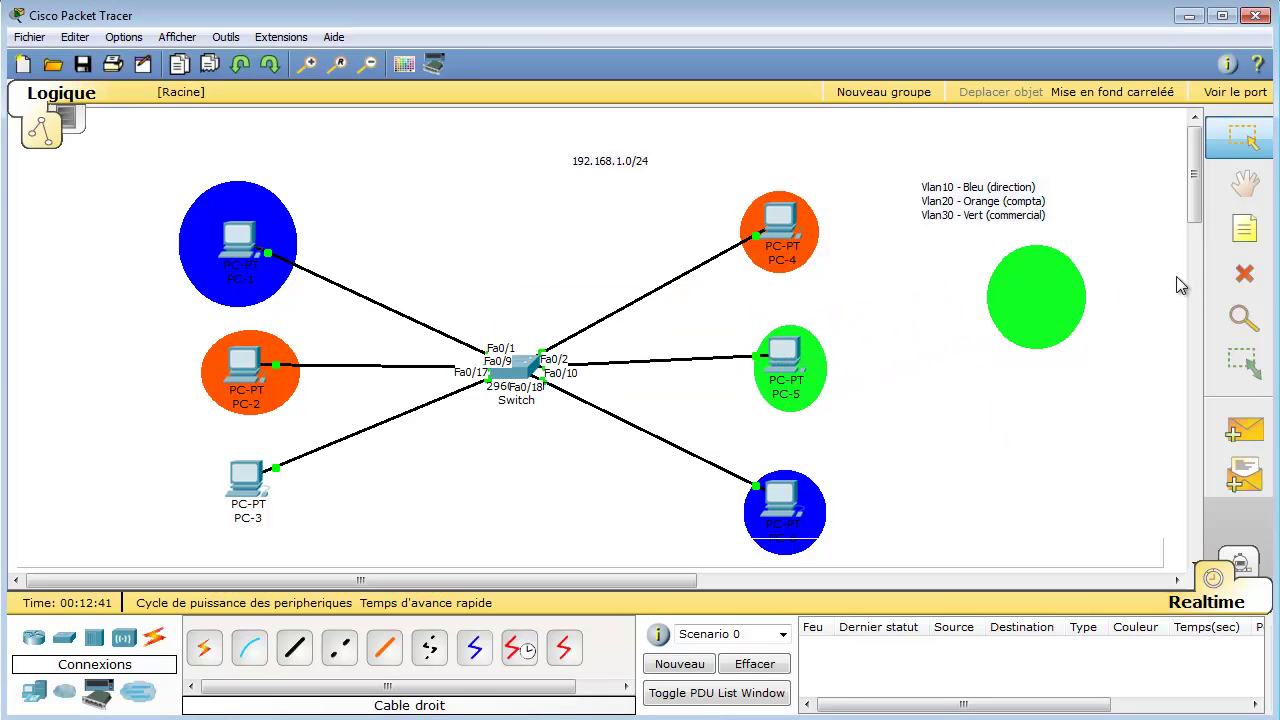
drag(1049, 314, 257, 496)
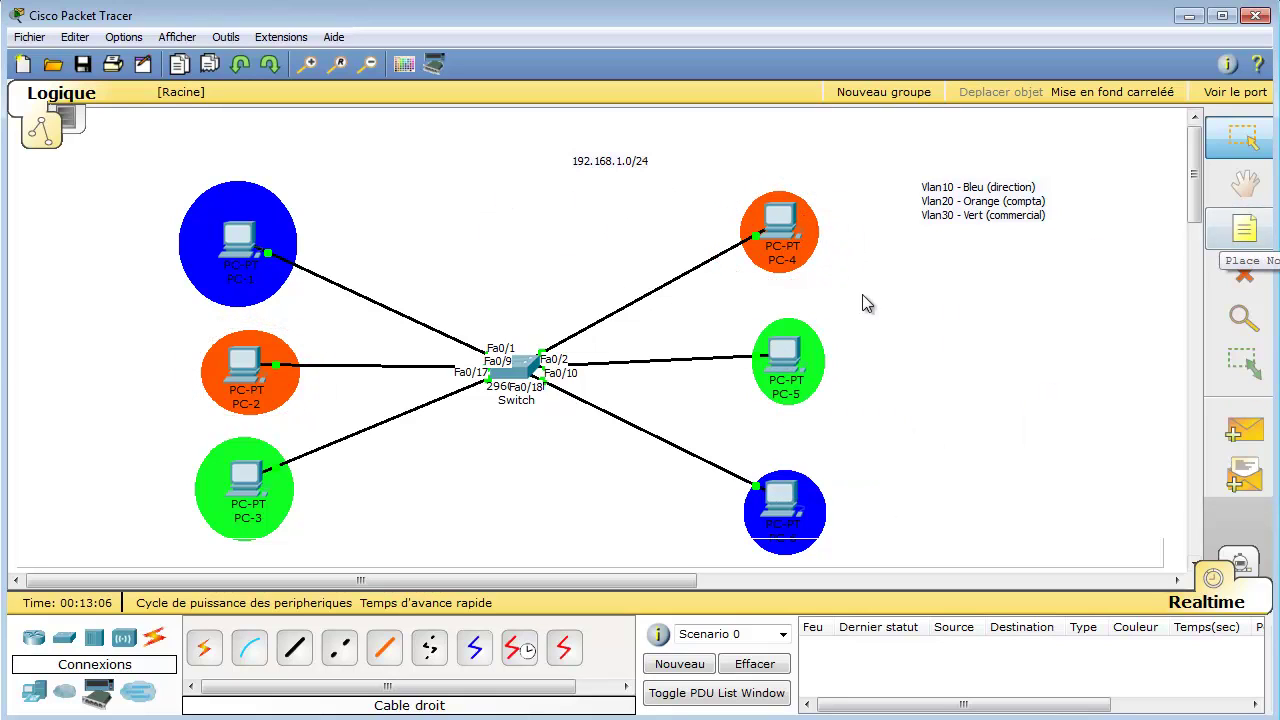
- Open the switch's IOS command line interface and bring up its user mode prompt
mouse_move(790, 376)
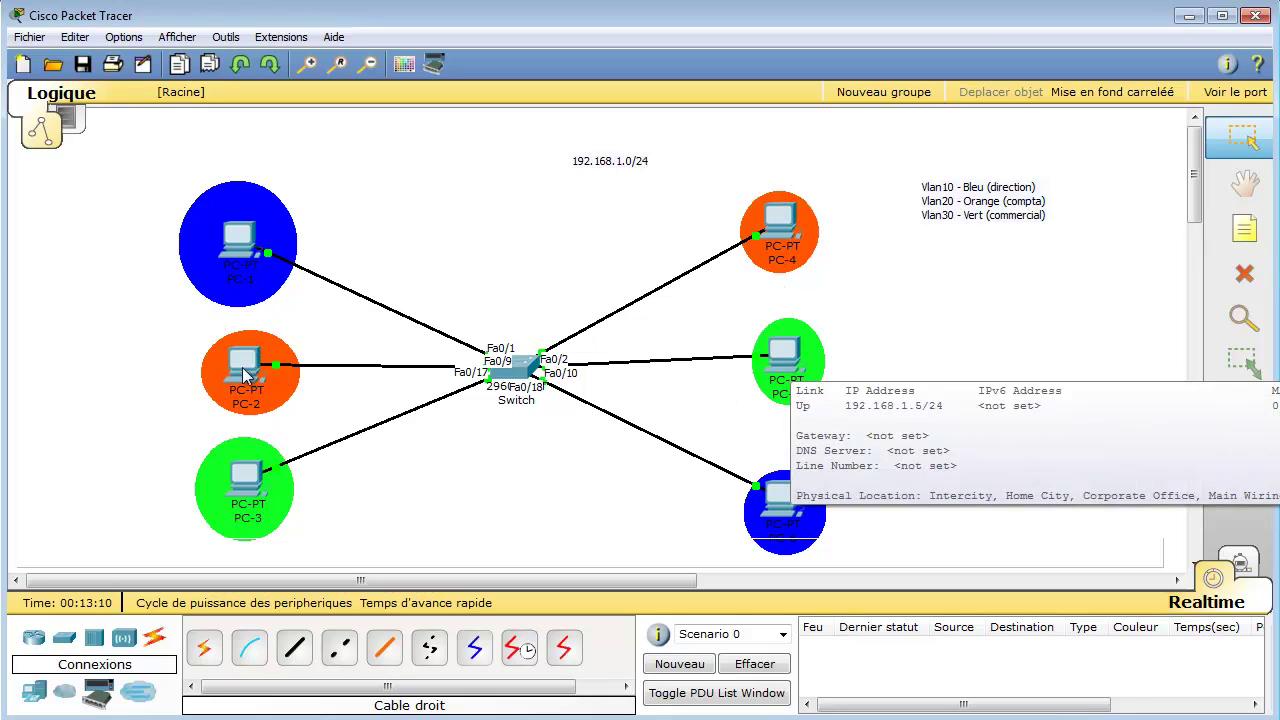
mouse_move(257, 391)
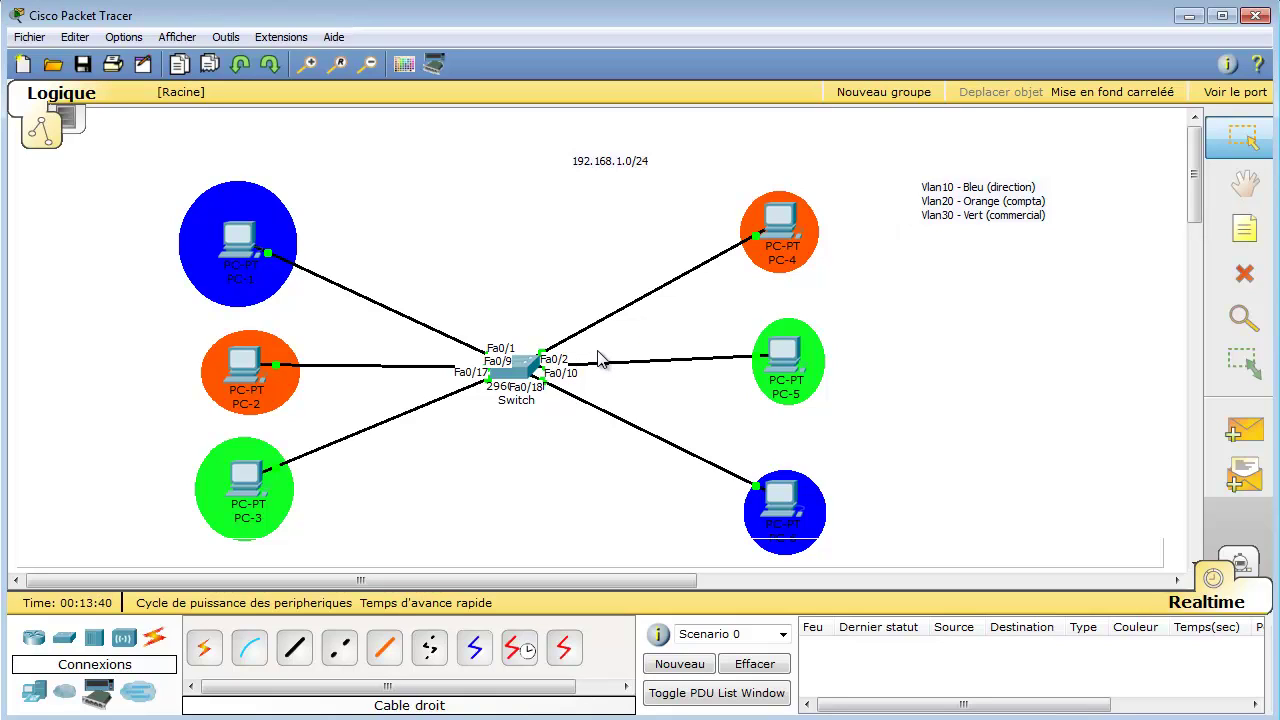
click(516, 376)
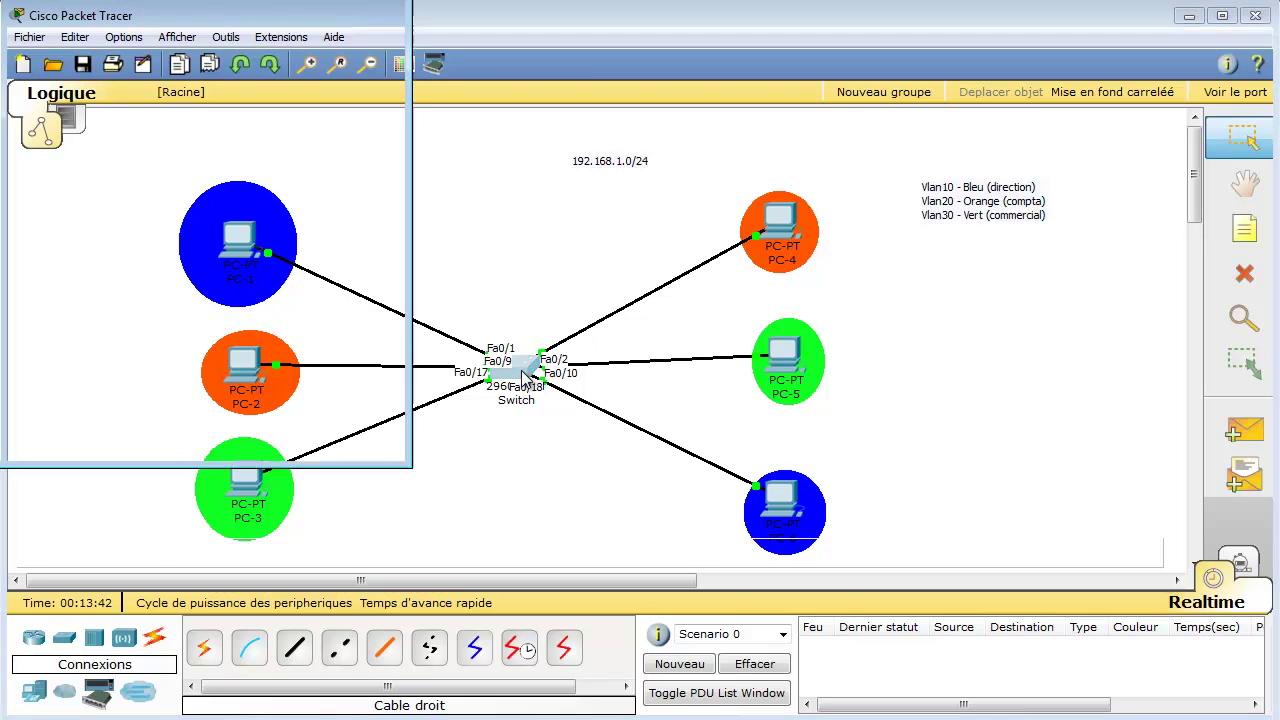
drag(684, 113, 867, 114)
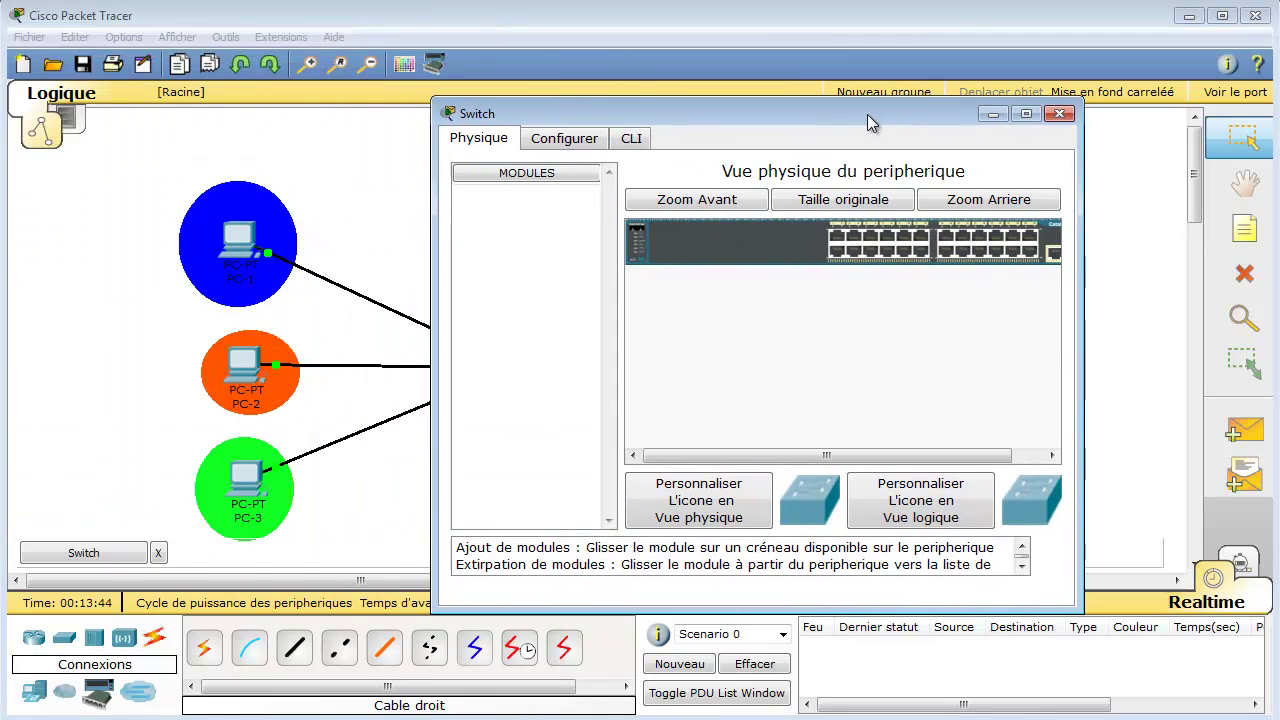
click(645, 145)
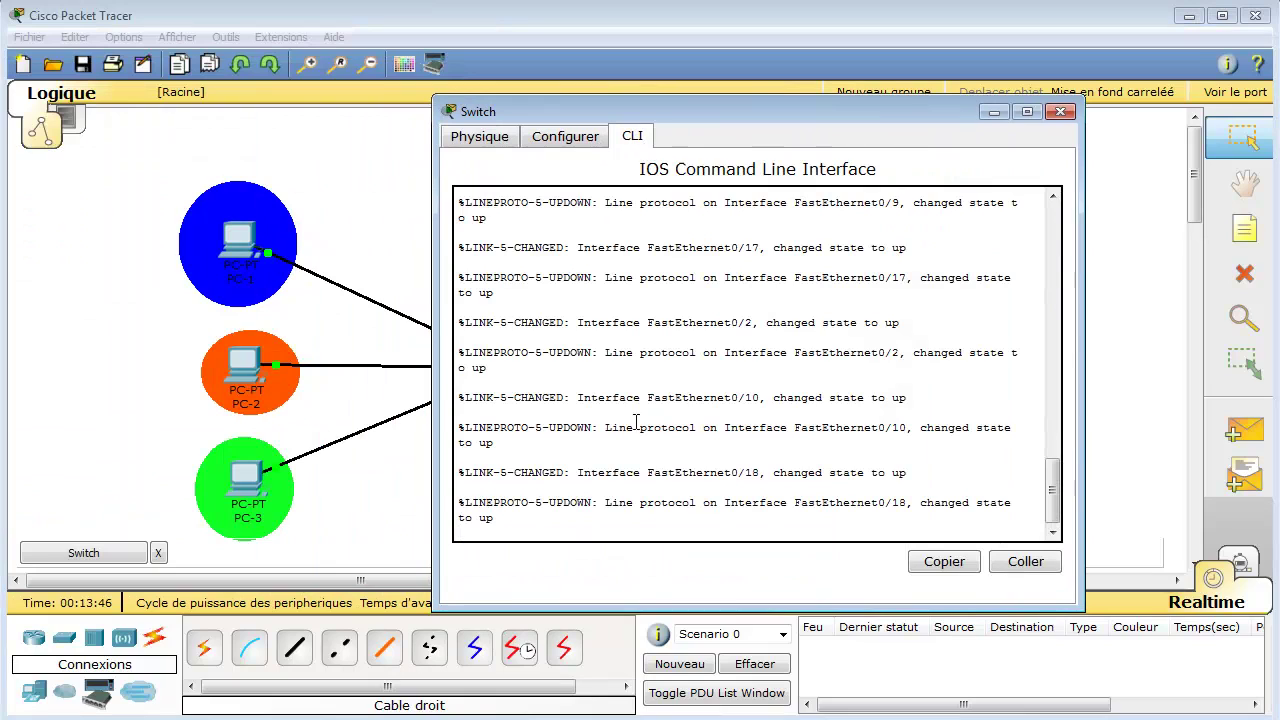
key(Return)
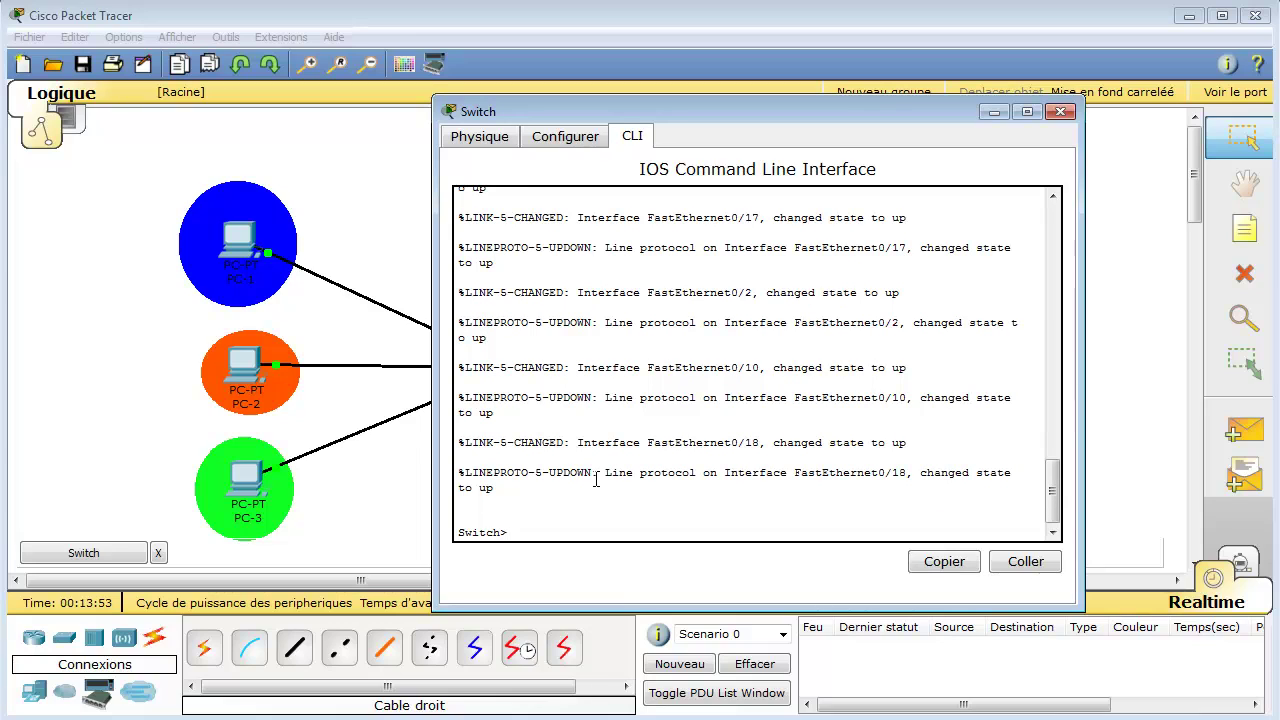
- Enter privileged mode with enable and global configuration mode with configure terminal on the switch
text(en)
key(Tab)
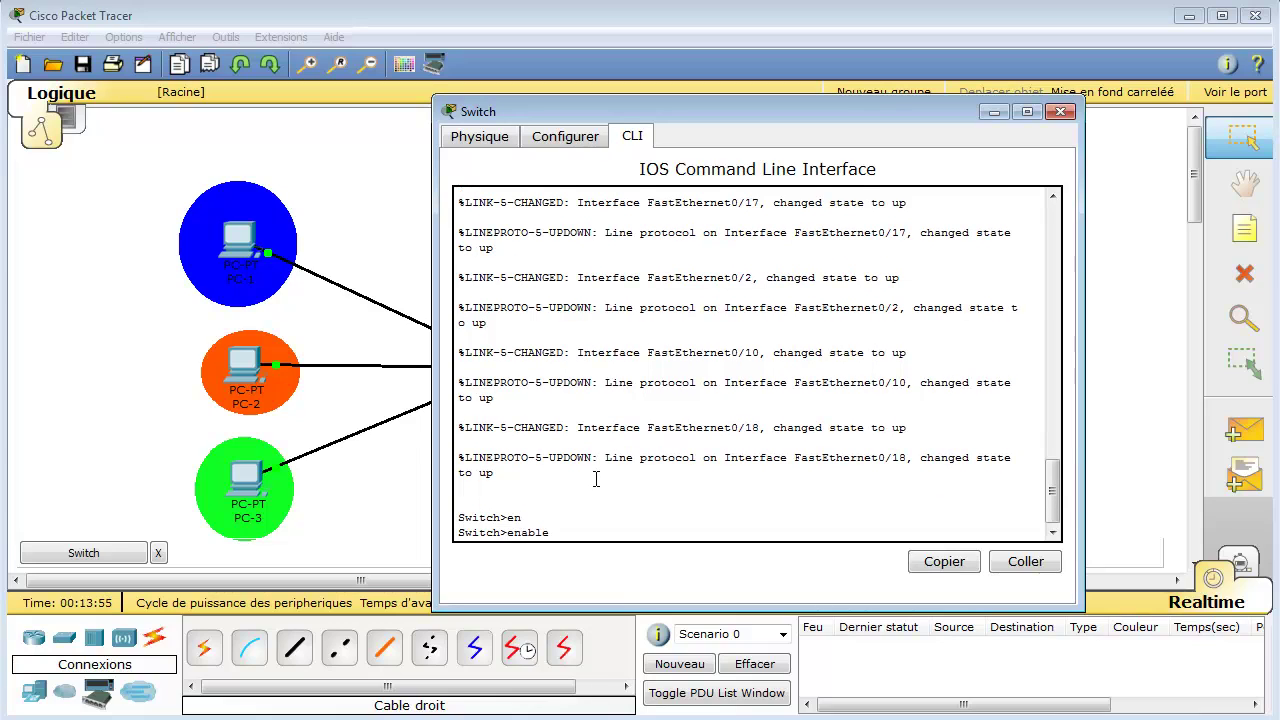
key(Return)
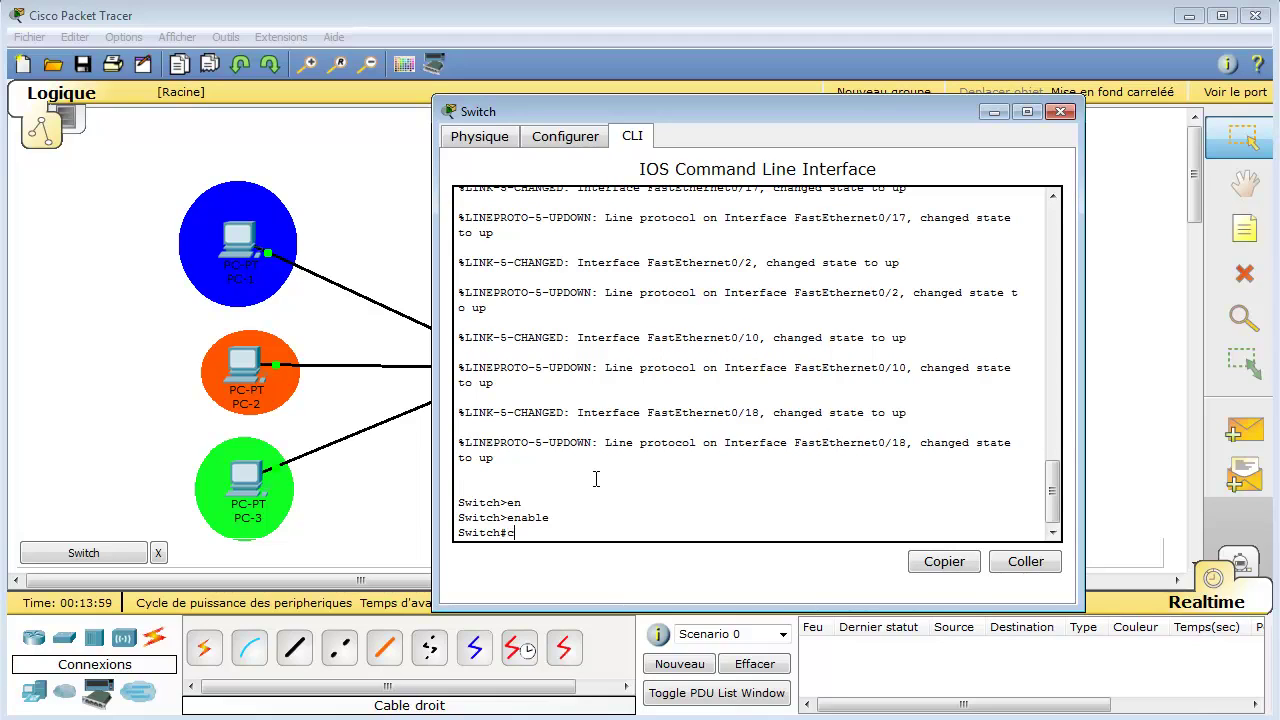
text(conf)
key(Tab)
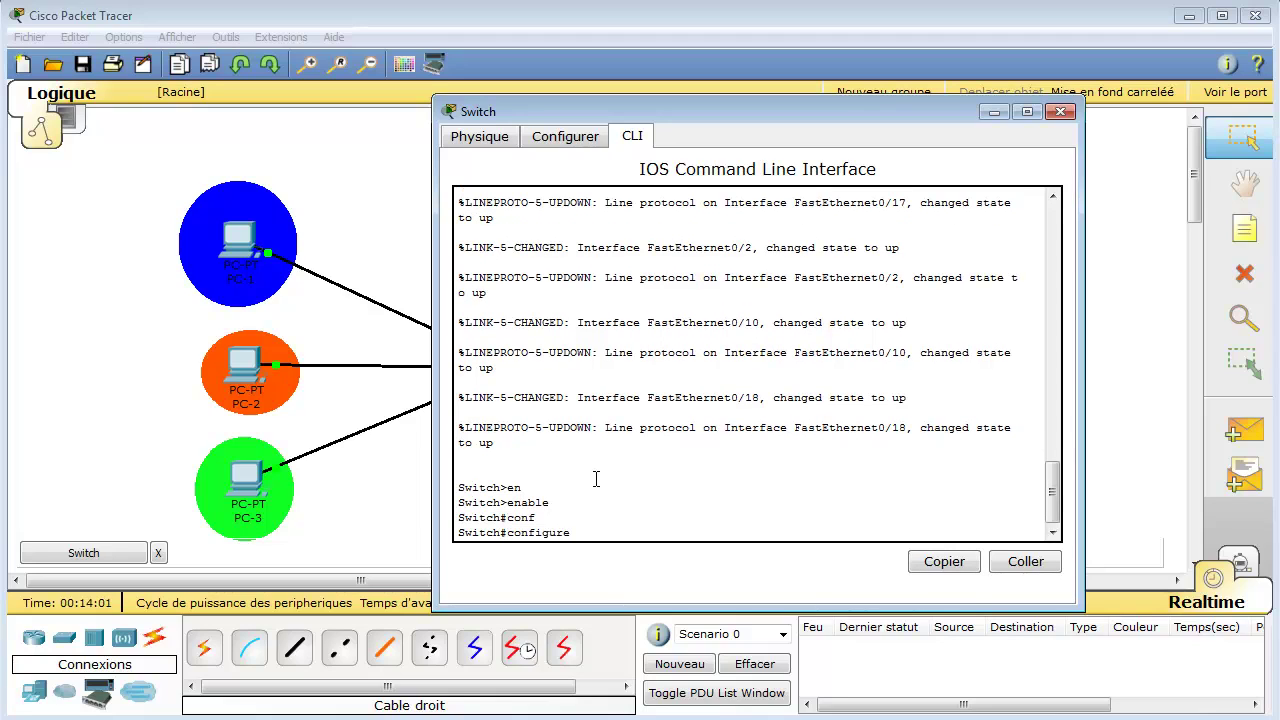
text(ter)
key(Tab)
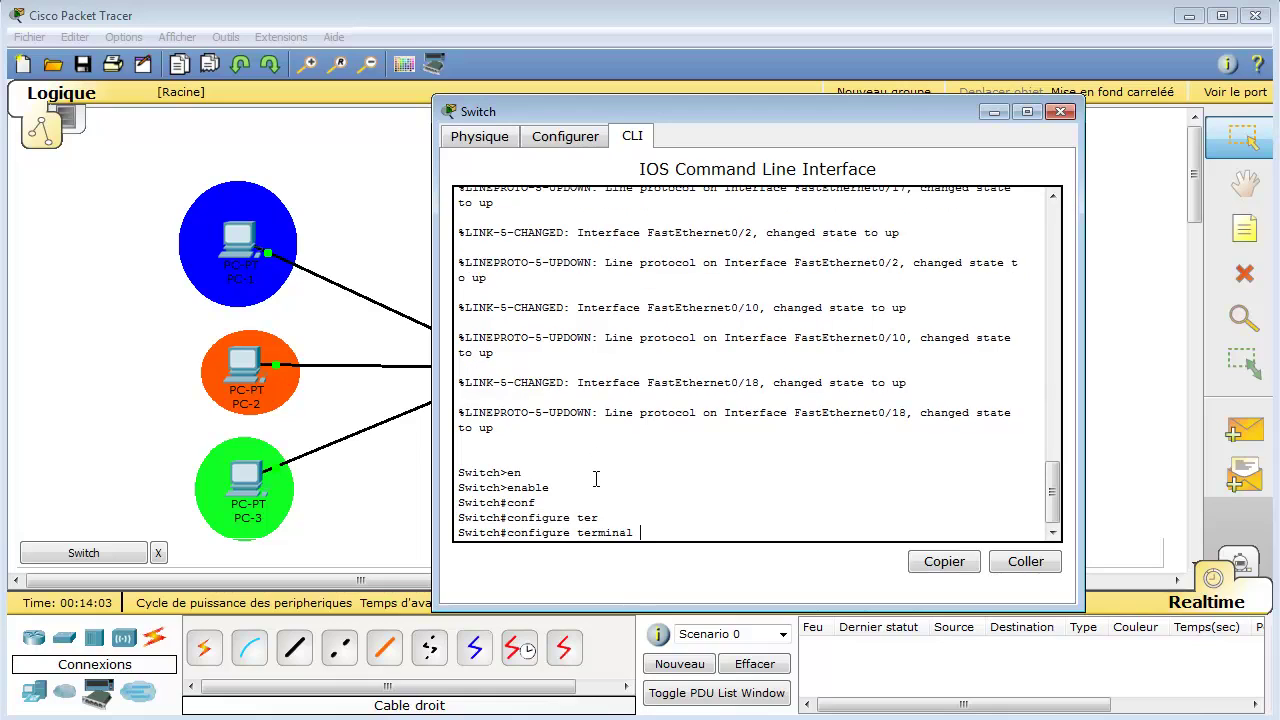
key(Return)
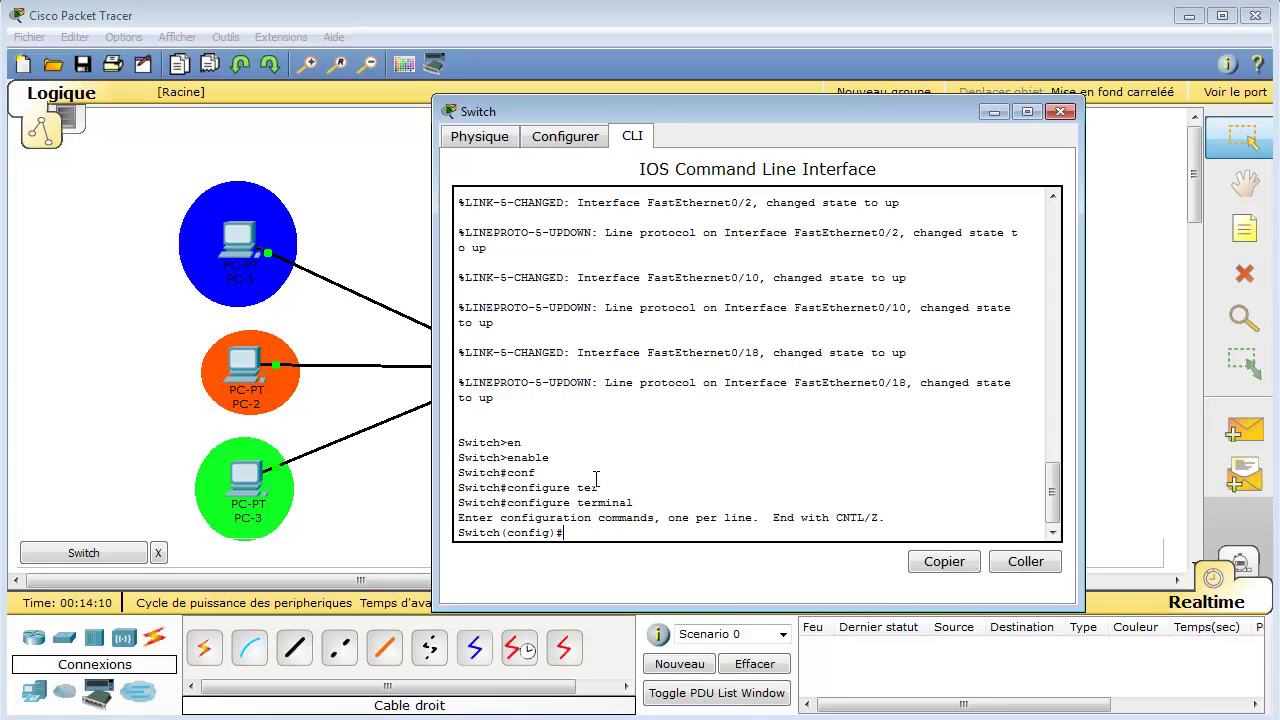
- Create VLAN 10 on the switch, name it Direction and return to global configuration mode
text(an10)
key(Return)
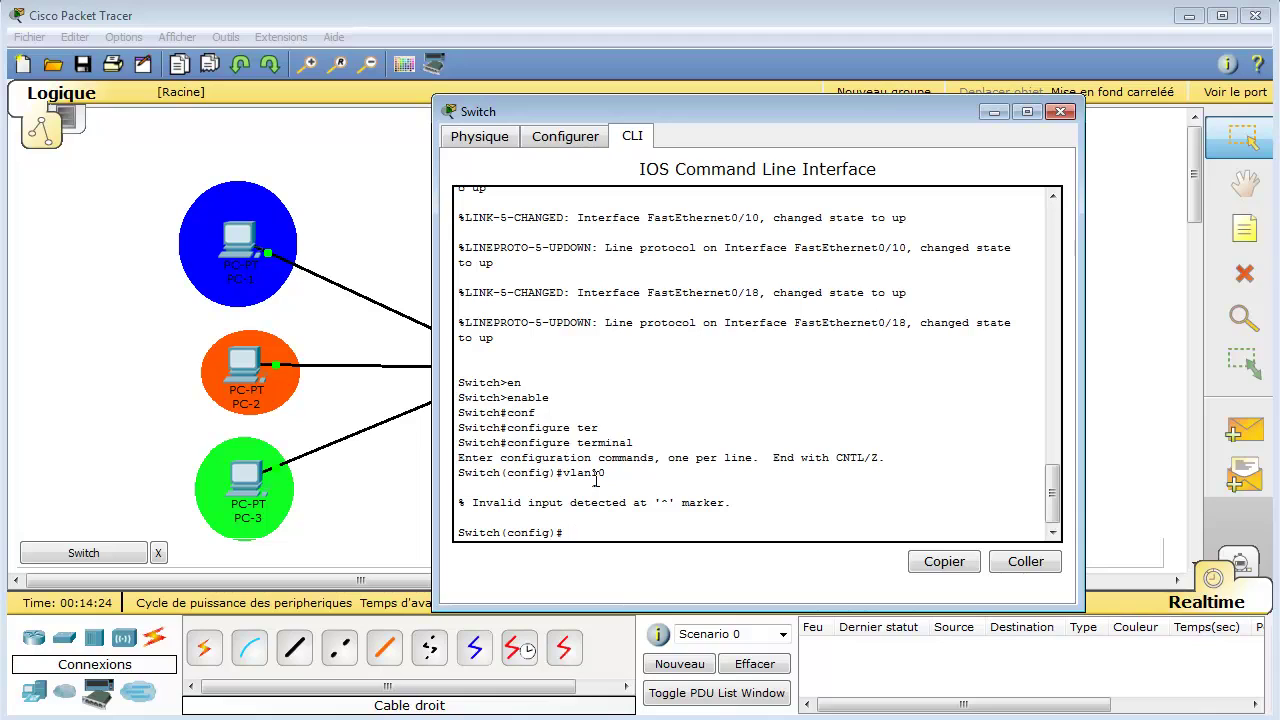
key(Up)
key(Return)
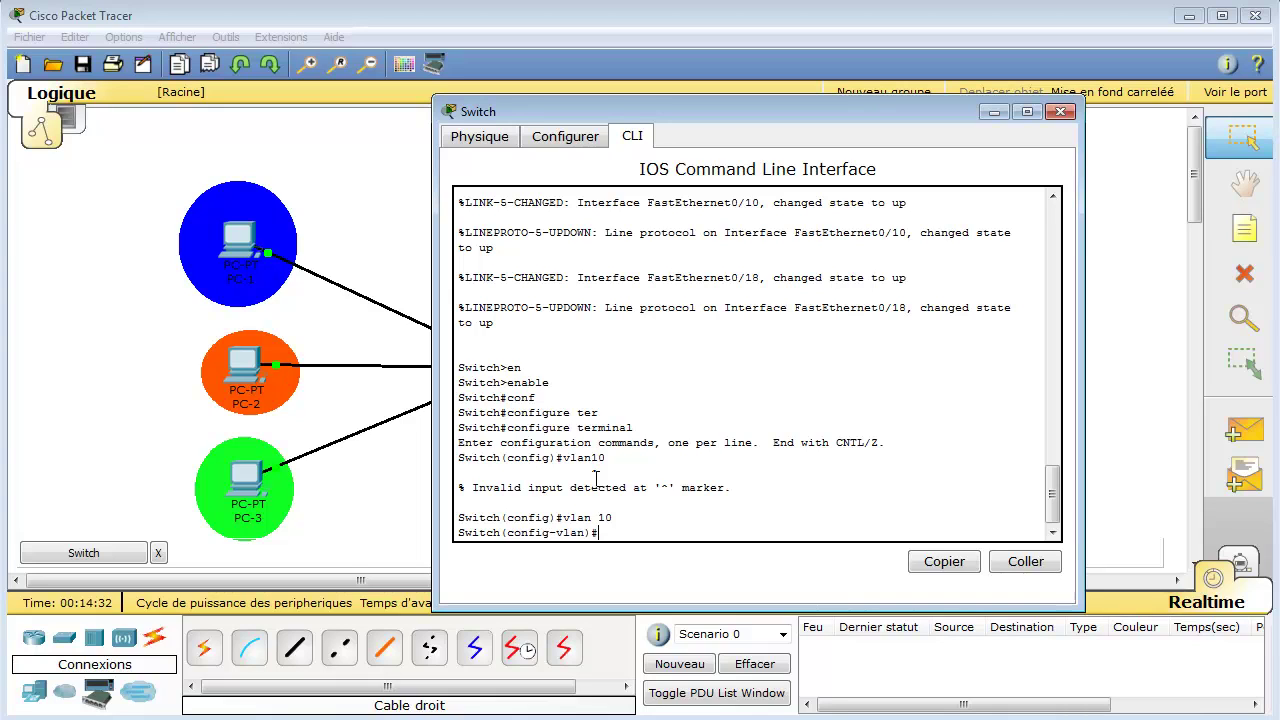
drag(881, 110, 669, 113)
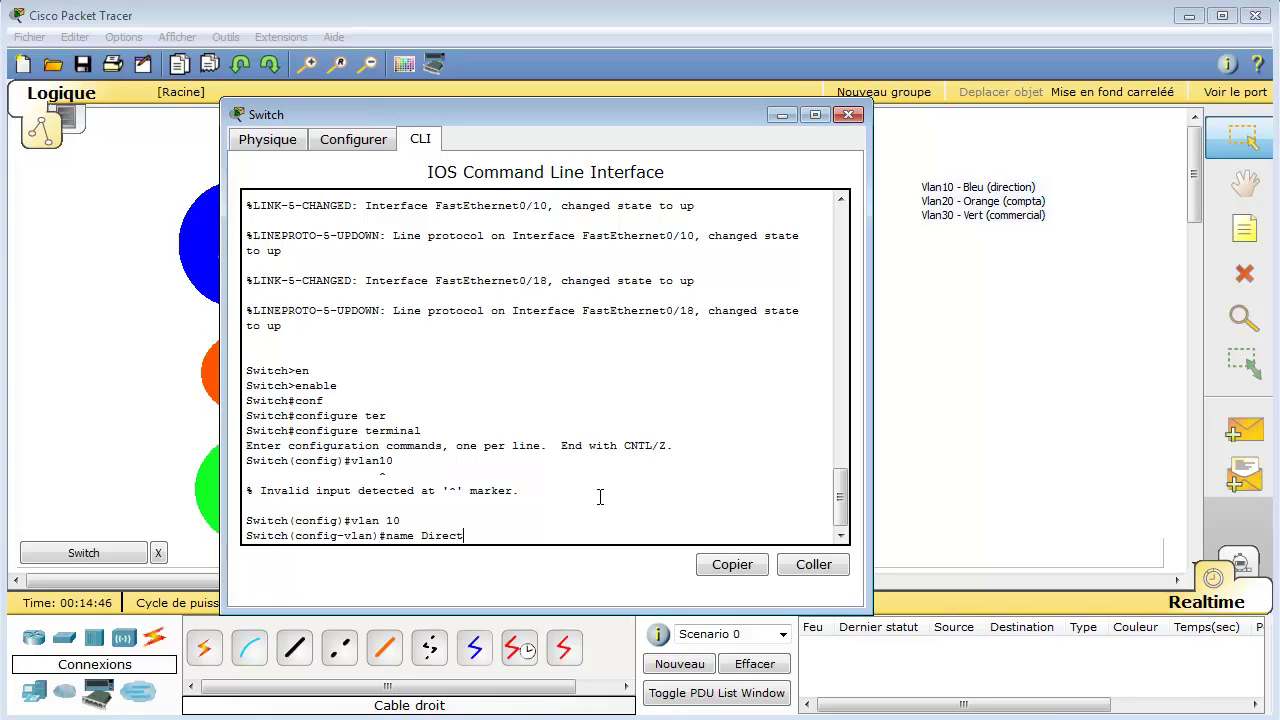
text(ion)
key(Return)
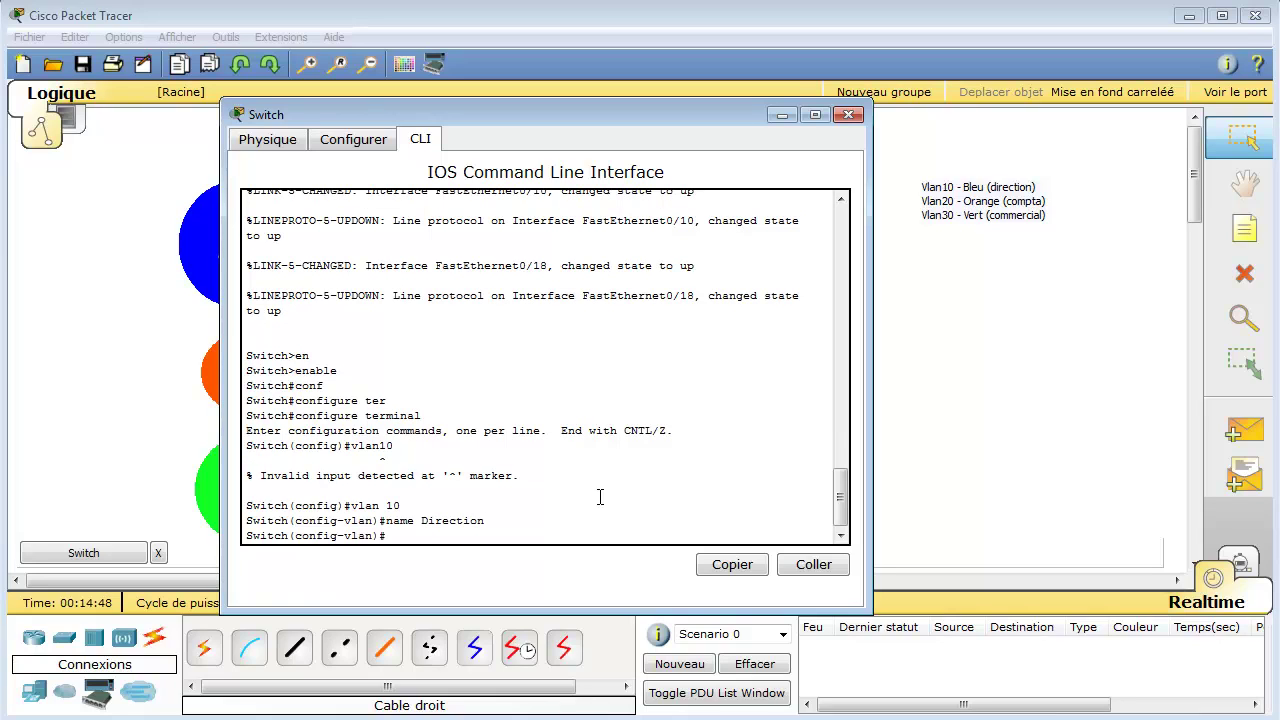
text(exit)
key(Return)
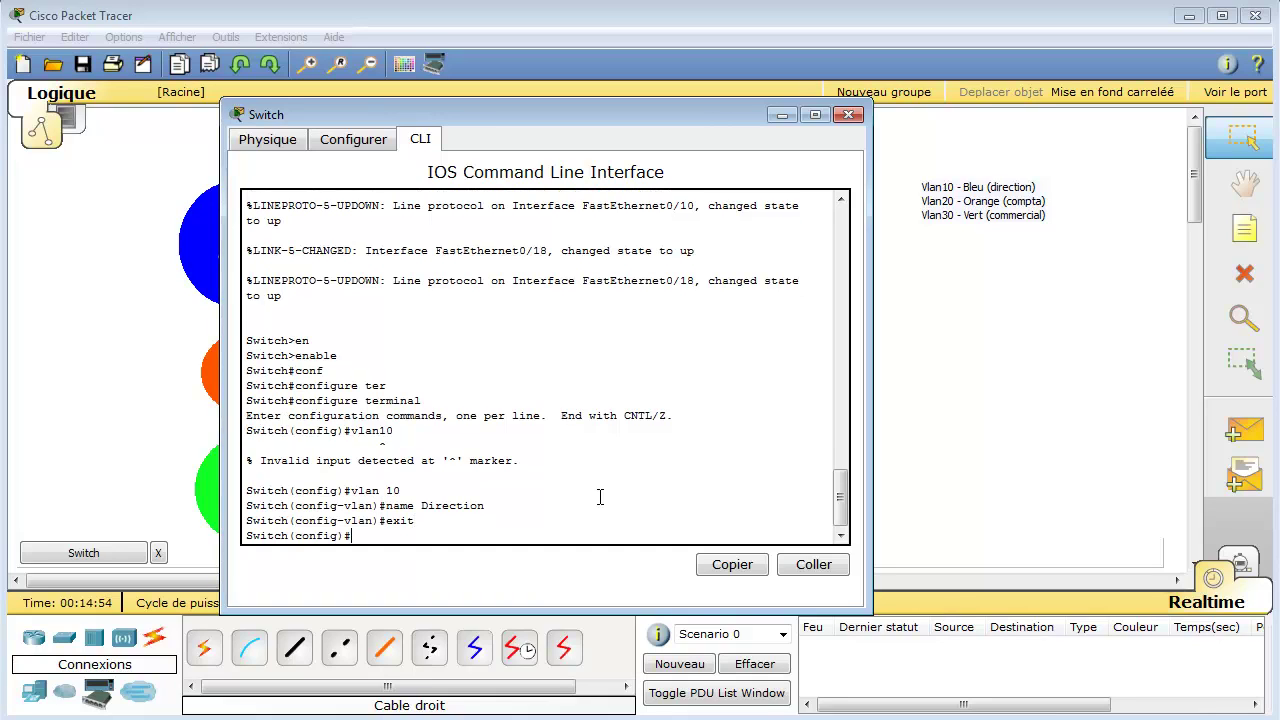
- Create VLAN 20 on the switch with the vlan 20 command
key(Up)
key(Up)
key(Up)
key(Return)
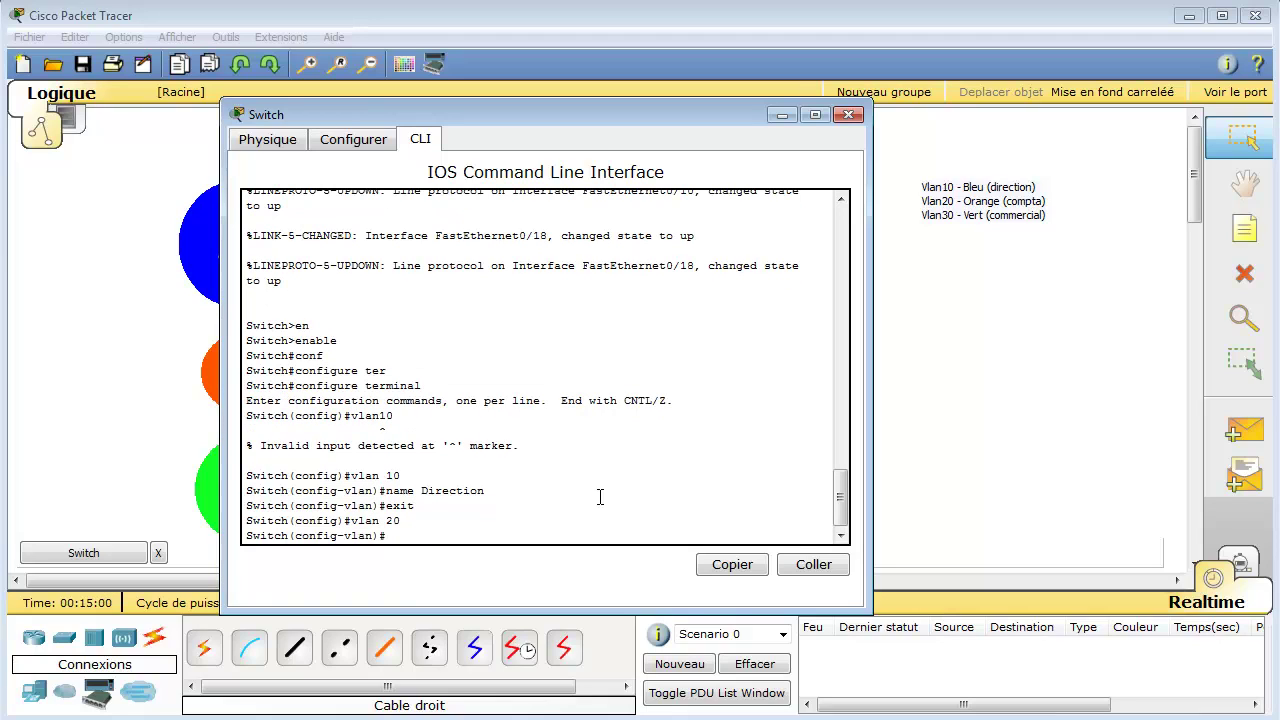
- Name VLAN 20 Compta and exit to global configuration mode
key(Up)
key(Up)
key(Up)
key(BackSpace)
key(BackSpace)
key(BackSpace)
key(BackSpace)
key(BackSpace)
key(BackSpace)
text(Compt)
key(Return)
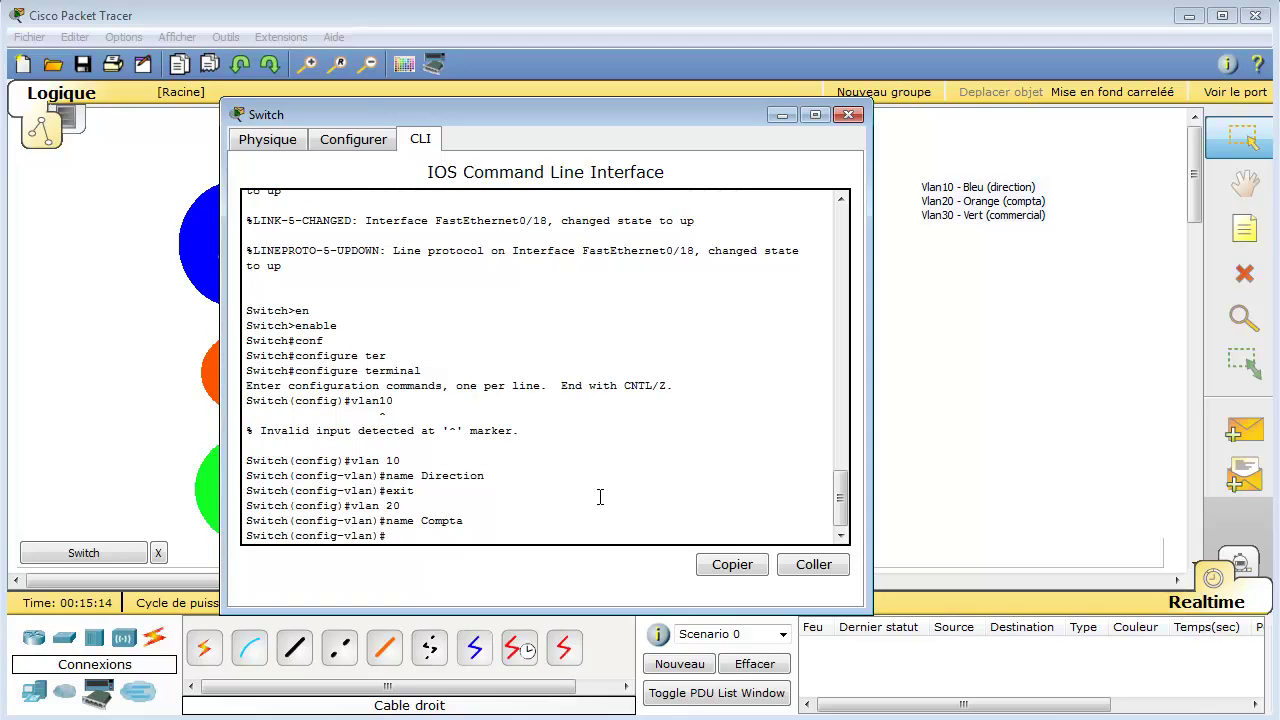
key(Up)
key(Up)
key(Up)
key(Return)
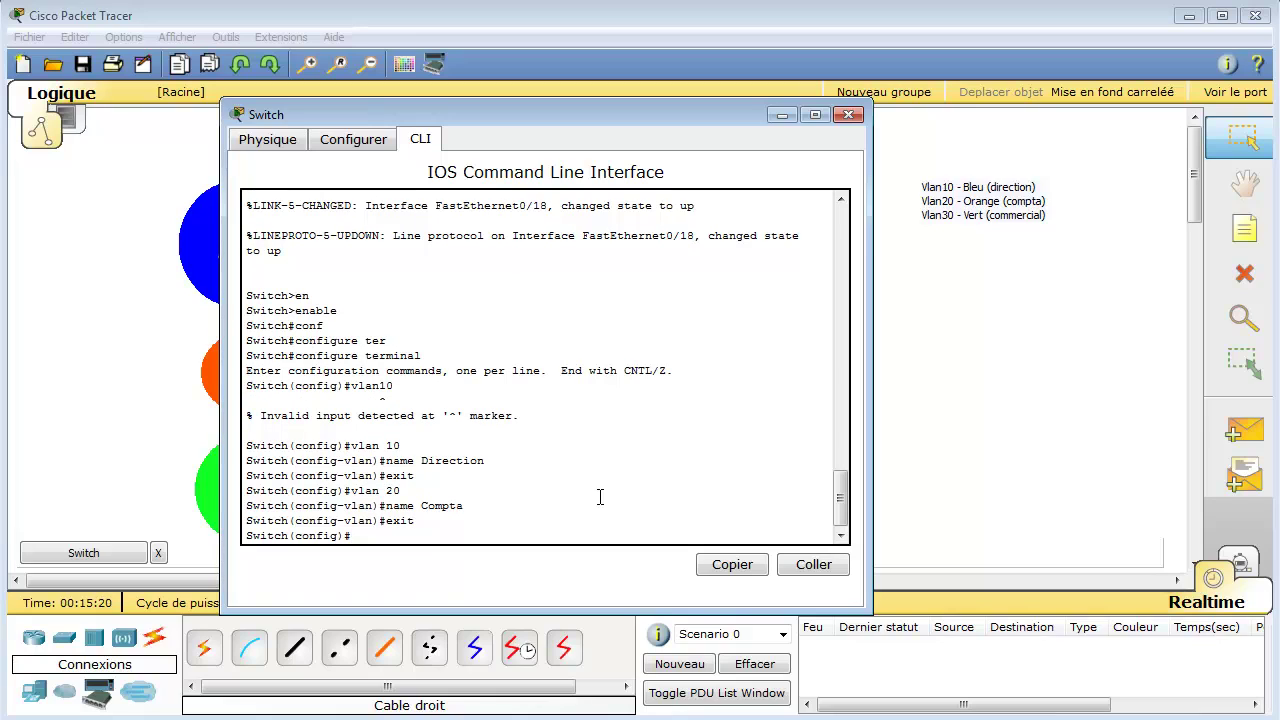
- Create VLAN 30 on the switch, name it Commercial and end the configuration session
text(vlan 30)
key(Return)
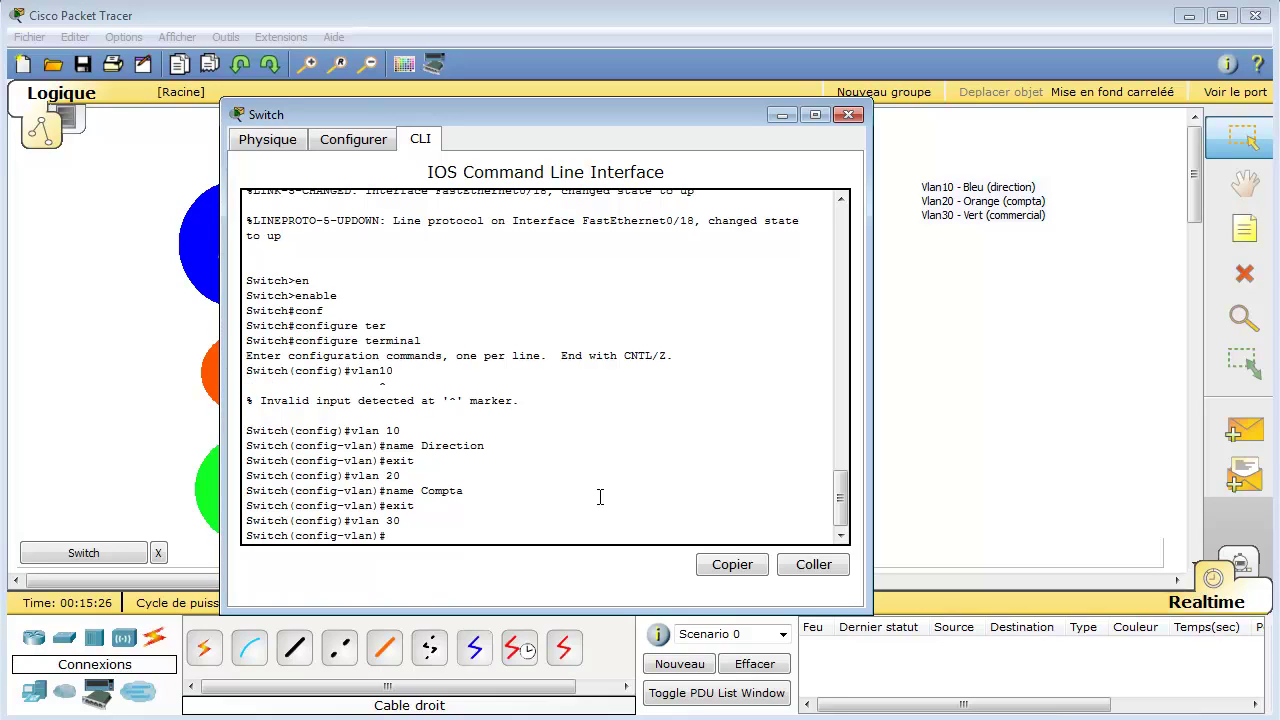
text(name Commercial)
key(Return)
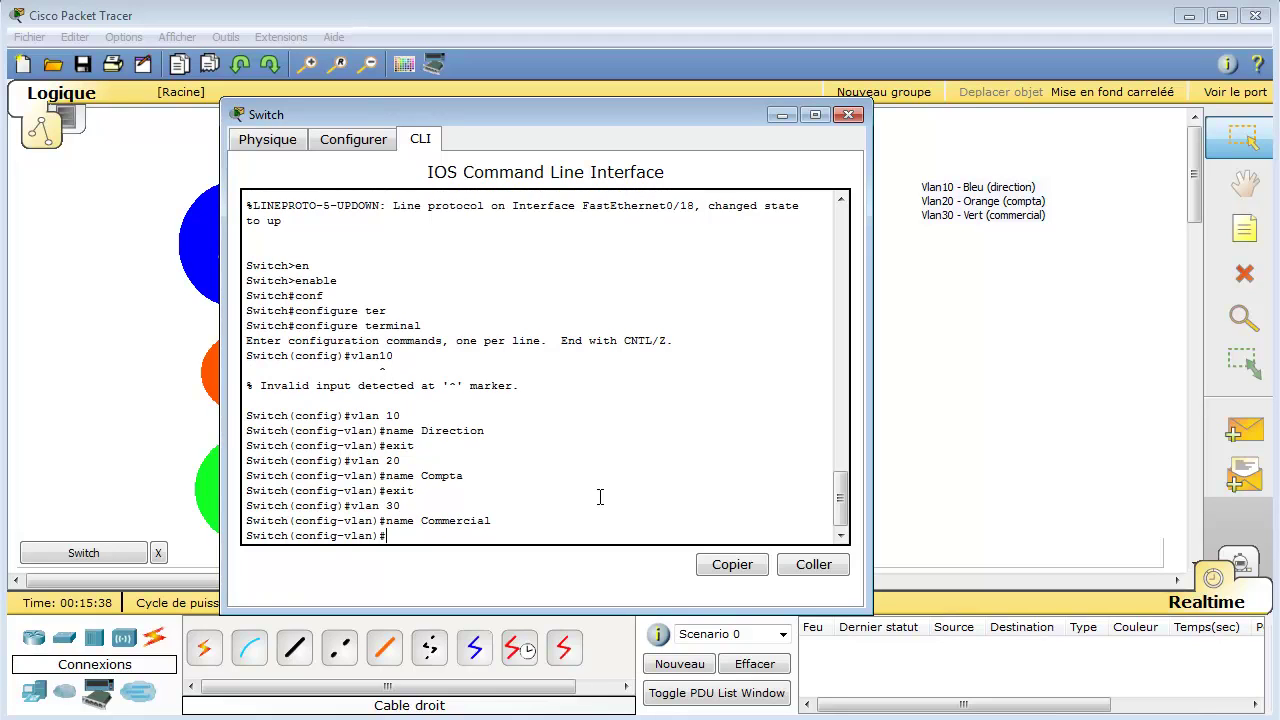
text(end)
key(Return)
key(Return)
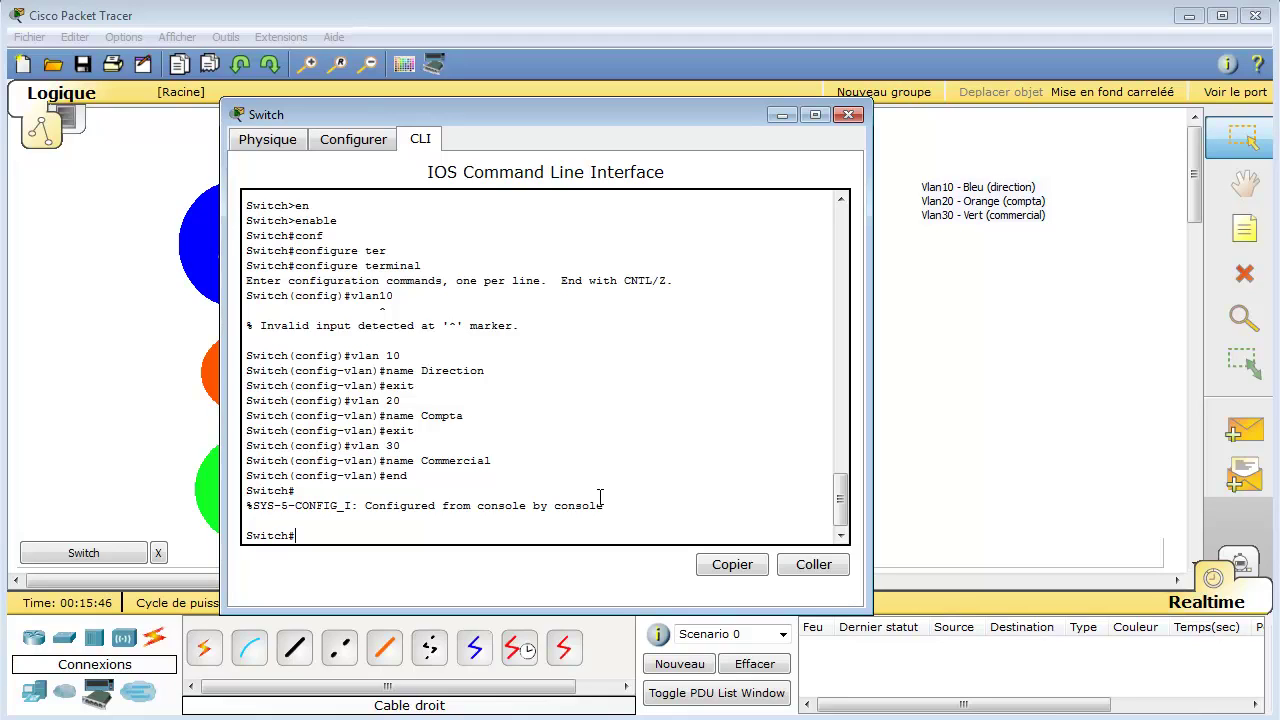
- Run show vlan and examine the entries for VLANs 10, 20 and 30 and the ports assigned to the default VLAN
text(show vlan)
key(Return)
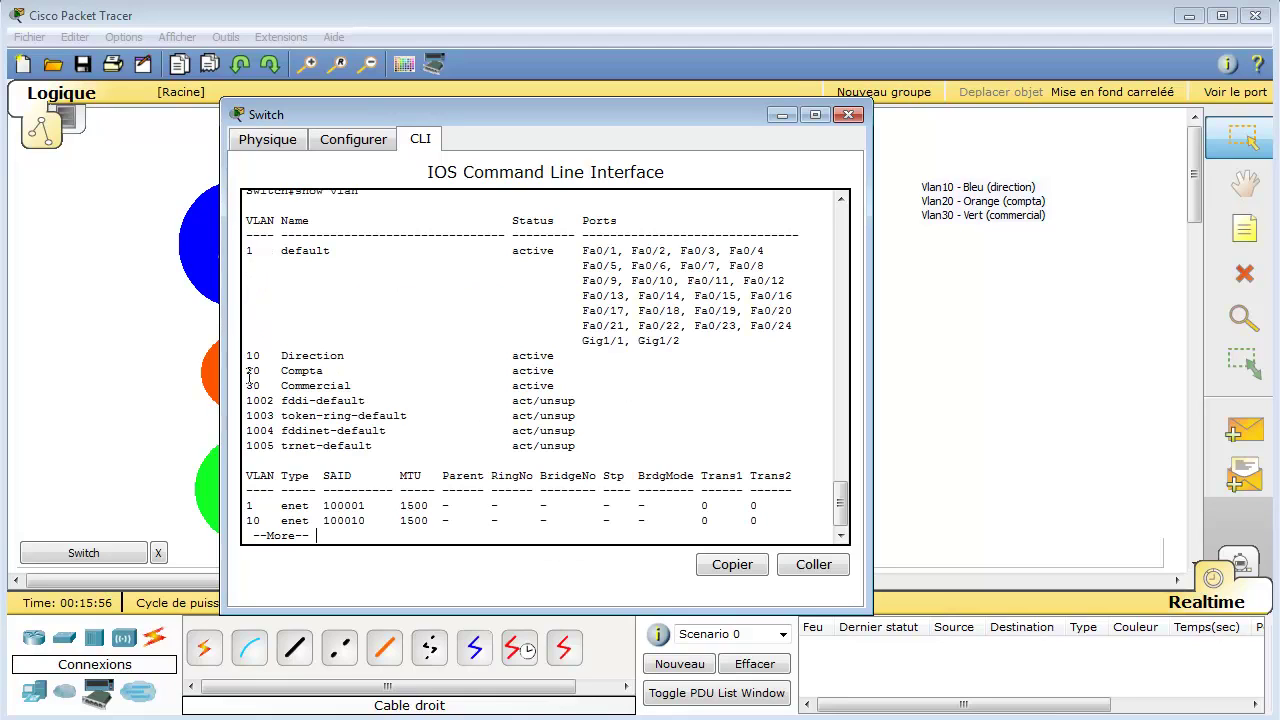
mouse_move(247, 355)
mouse_down()
mouse_move(562, 357)
mouse_move(572, 386)
mouse_up()
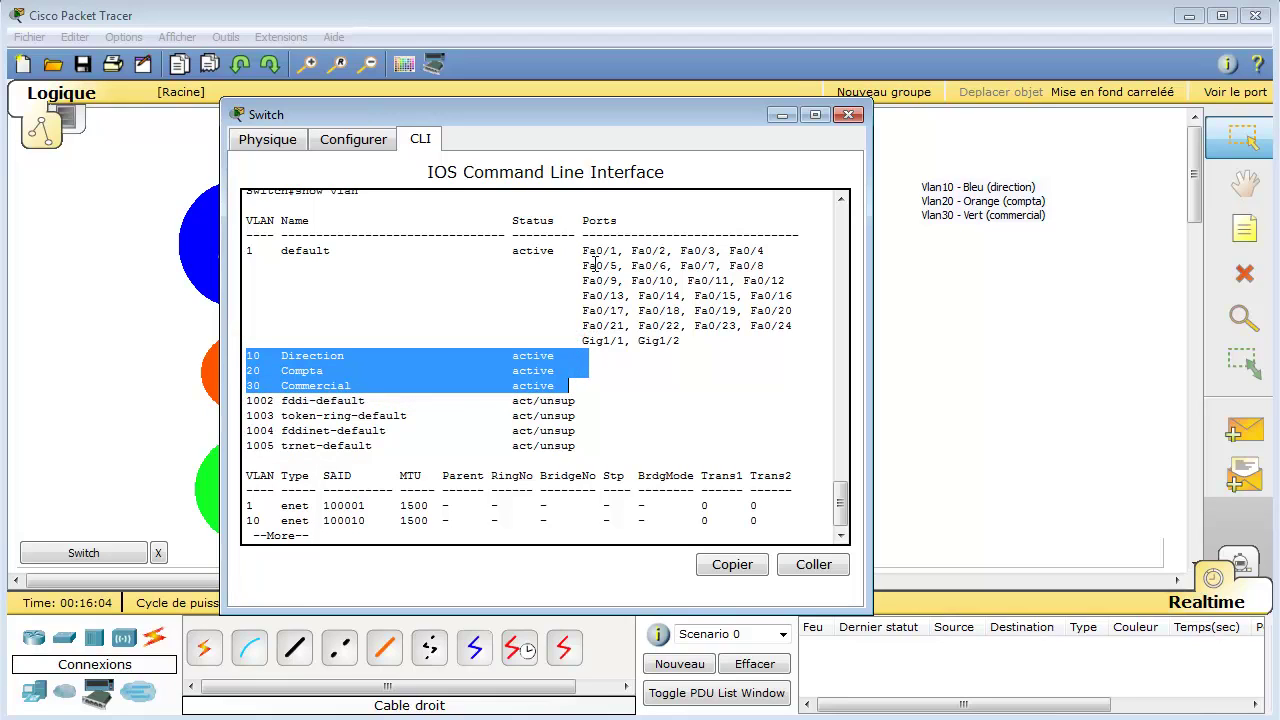
drag(578, 250, 704, 340)
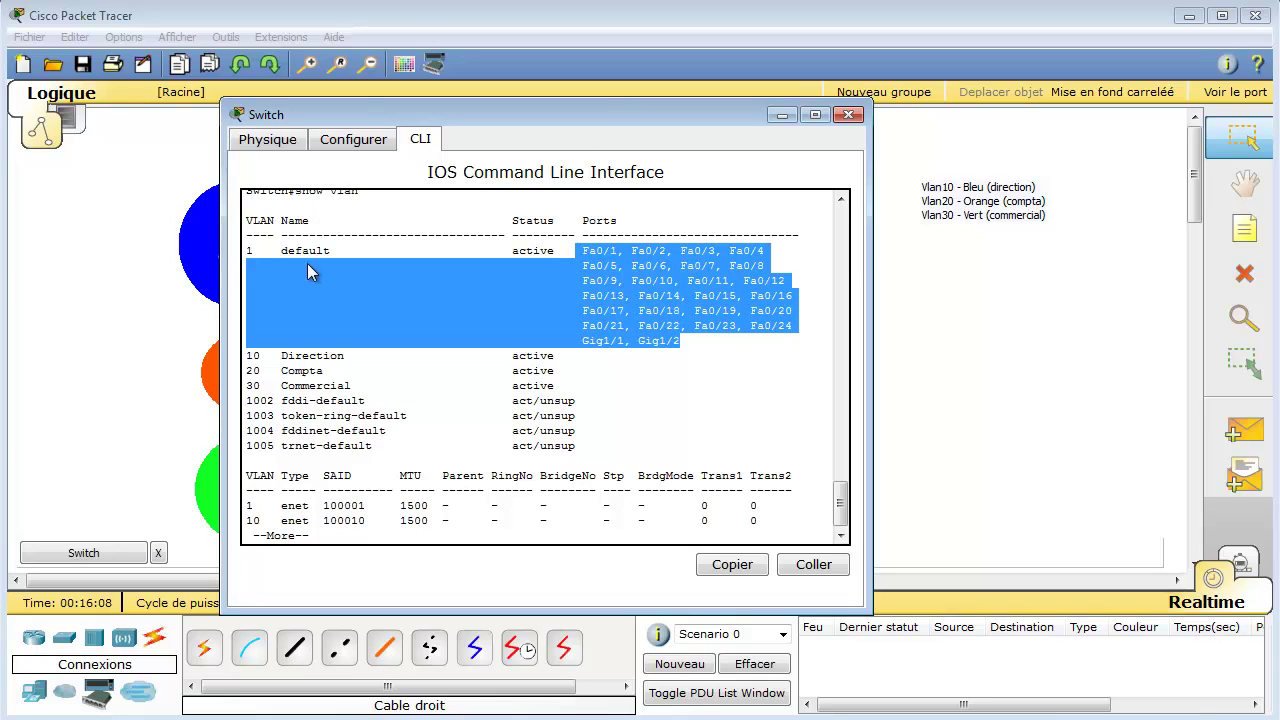
drag(493, 116, 832, 136)
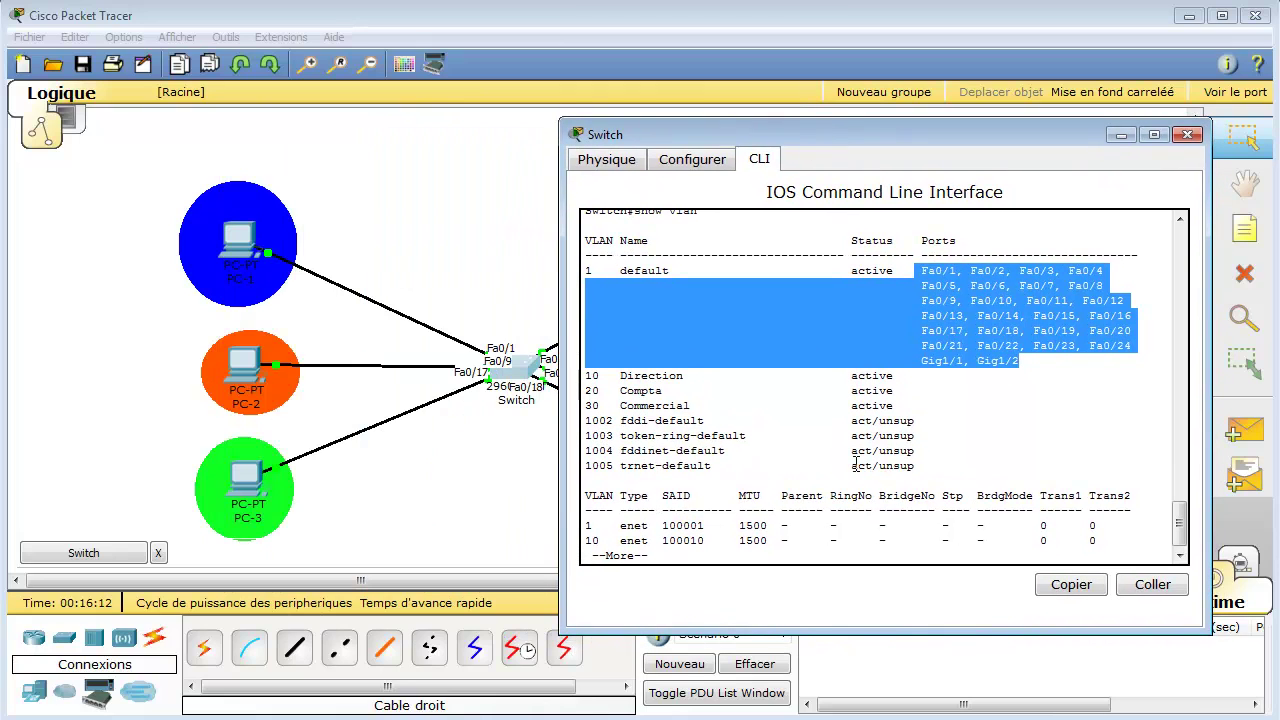
- Page through the remaining show vlan output and reposition the Switch window to check the VLAN colour legend on the workspace
click(736, 420)
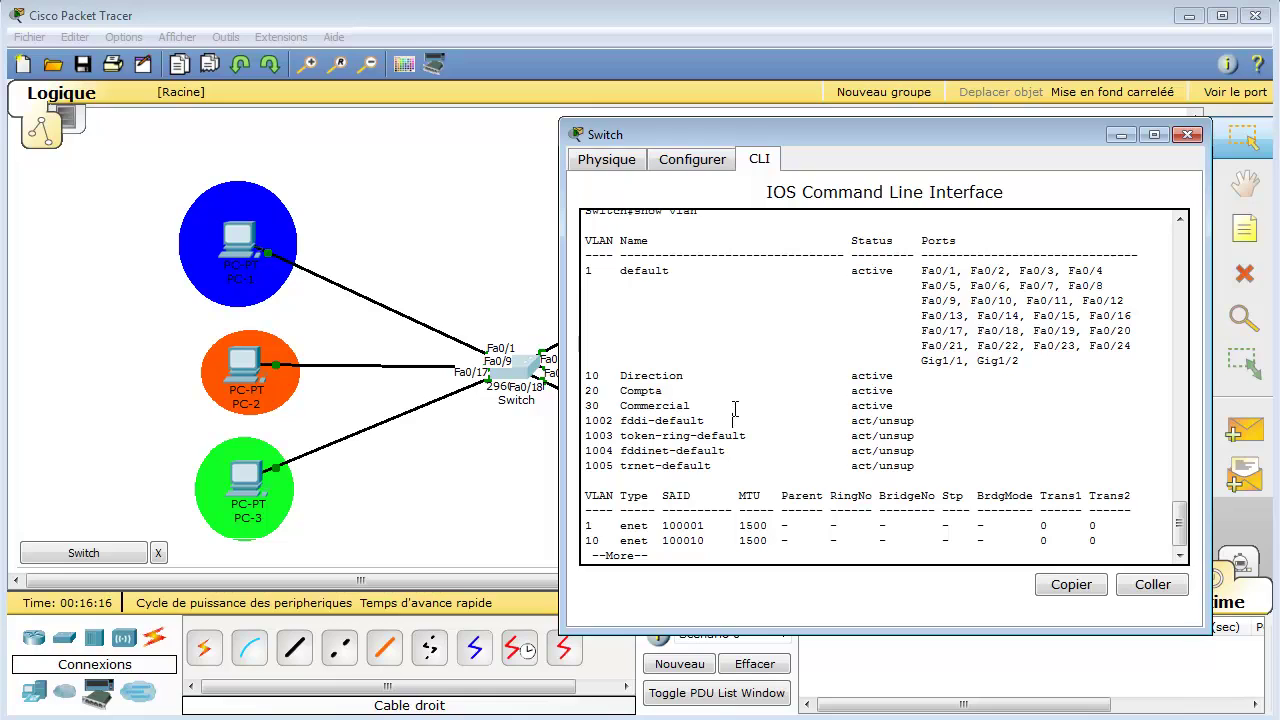
key(space)
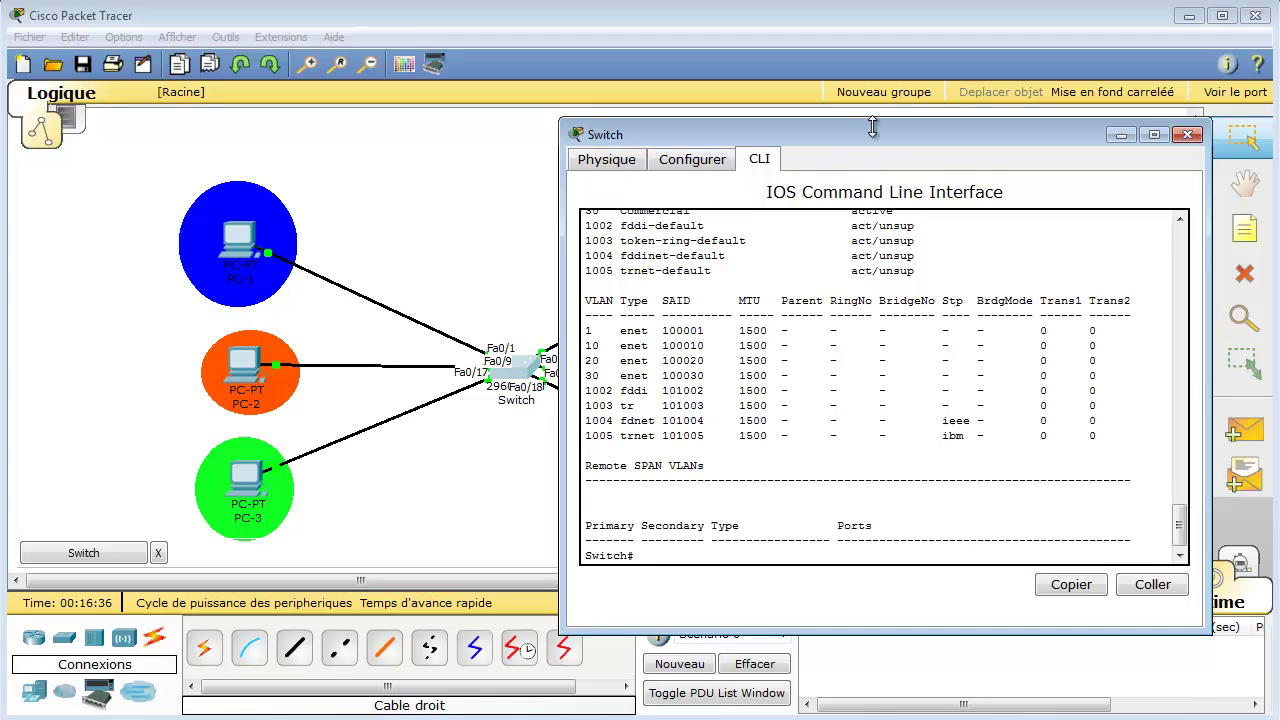
drag(872, 134, 859, 217)
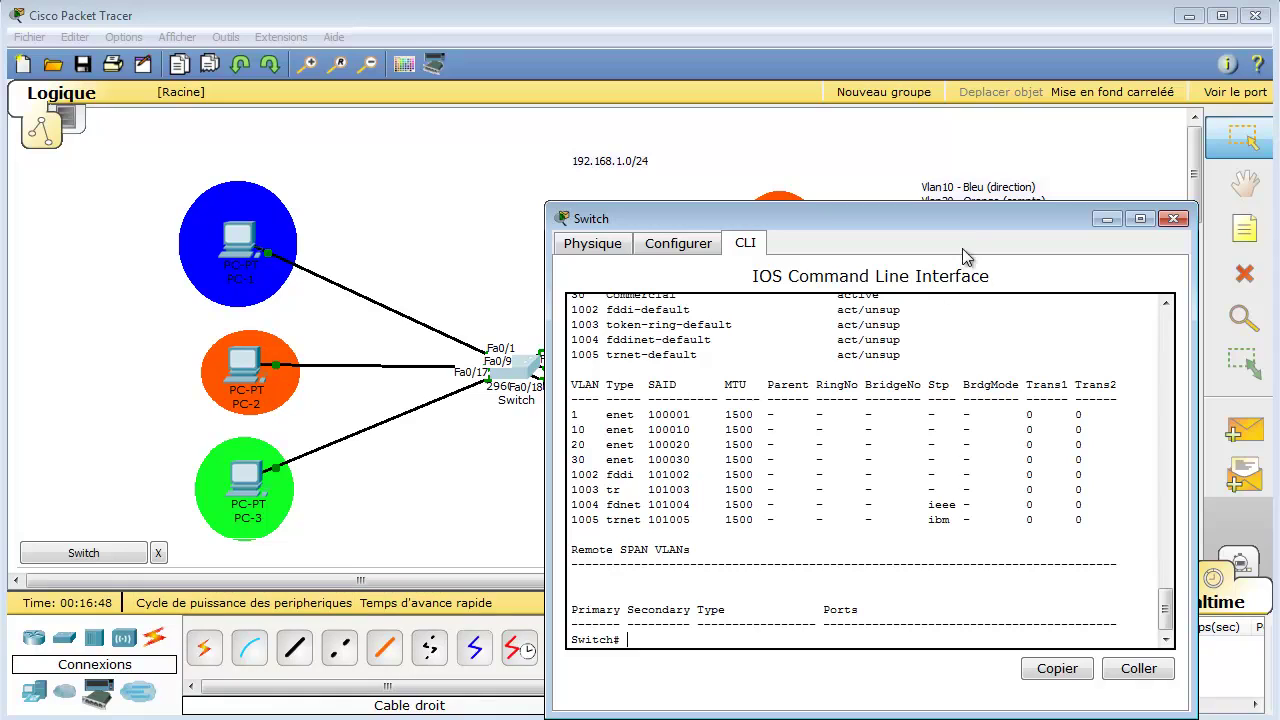
drag(958, 217, 949, 232)
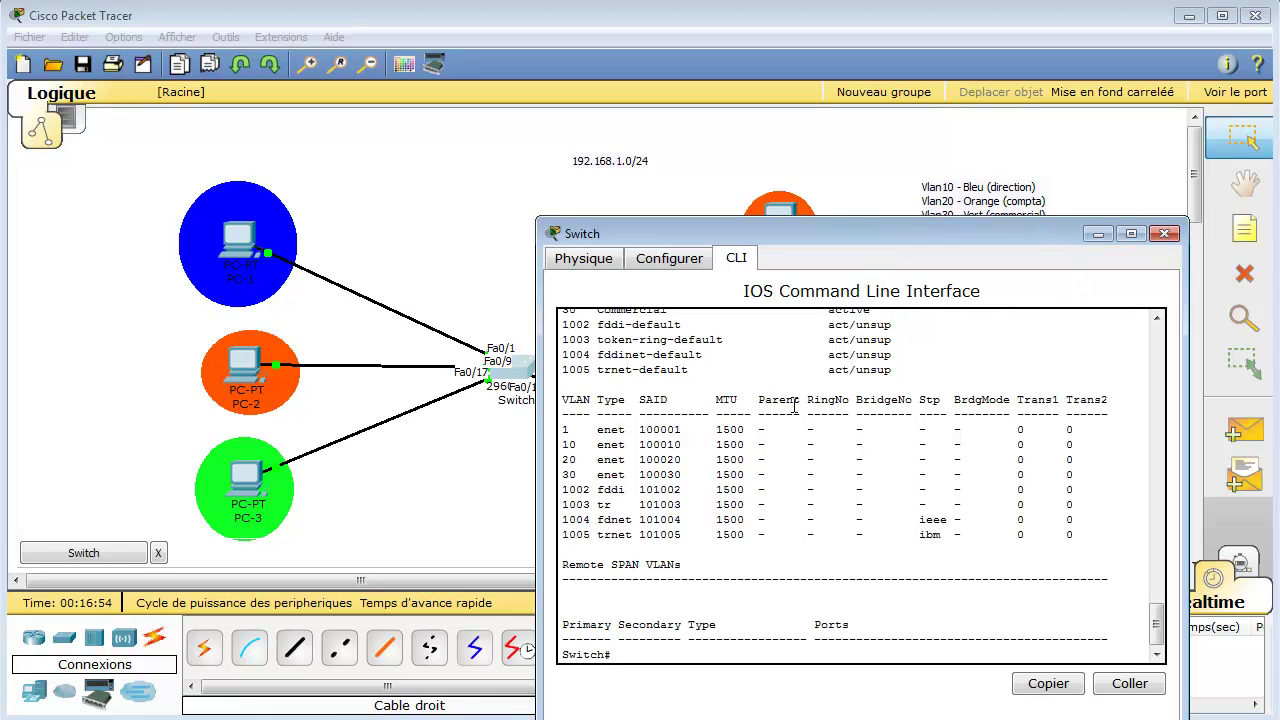
drag(869, 240, 825, 148)
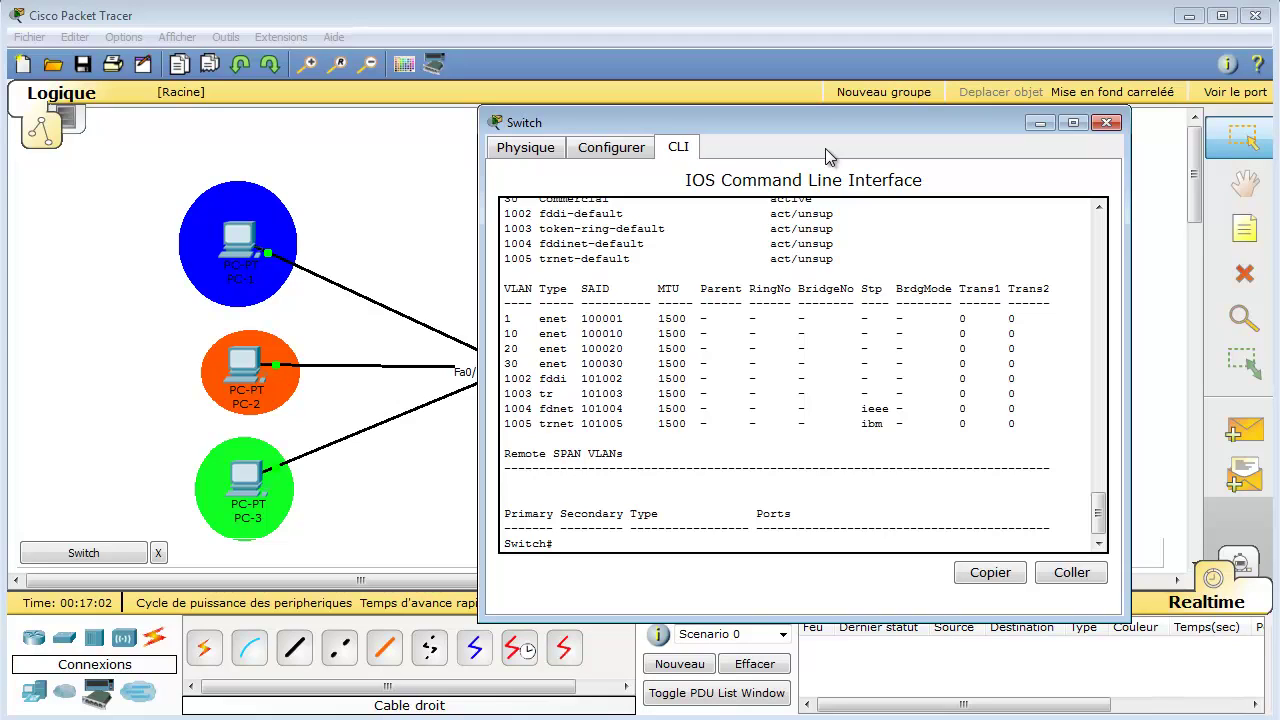
- Enter global configuration mode on the switch with conf t
text(c)
text(nf t)
key(BackSpace)
key(BackSpace)
key(BackSpace)
key(BackSpace)
text(onf t)
key(Return)
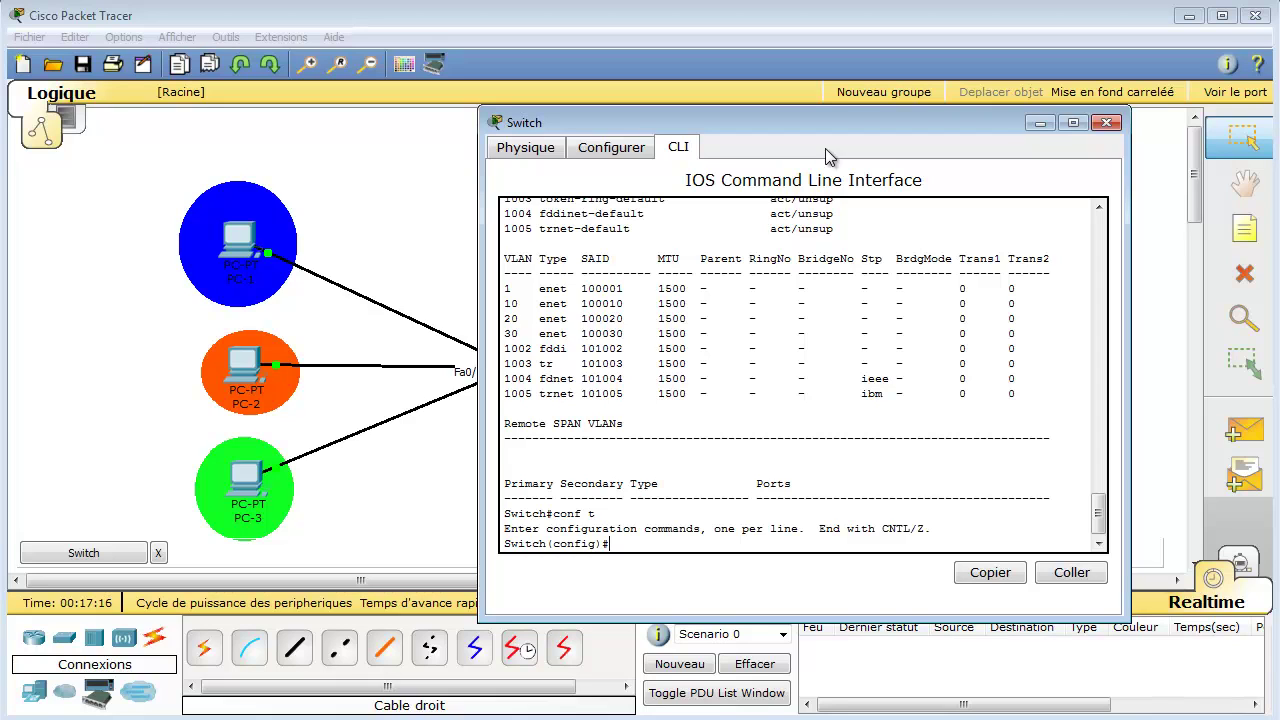
- Open interface configuration for the switch port fastEthernet 0/1, which connects PC-1
drag(861, 127, 983, 121)
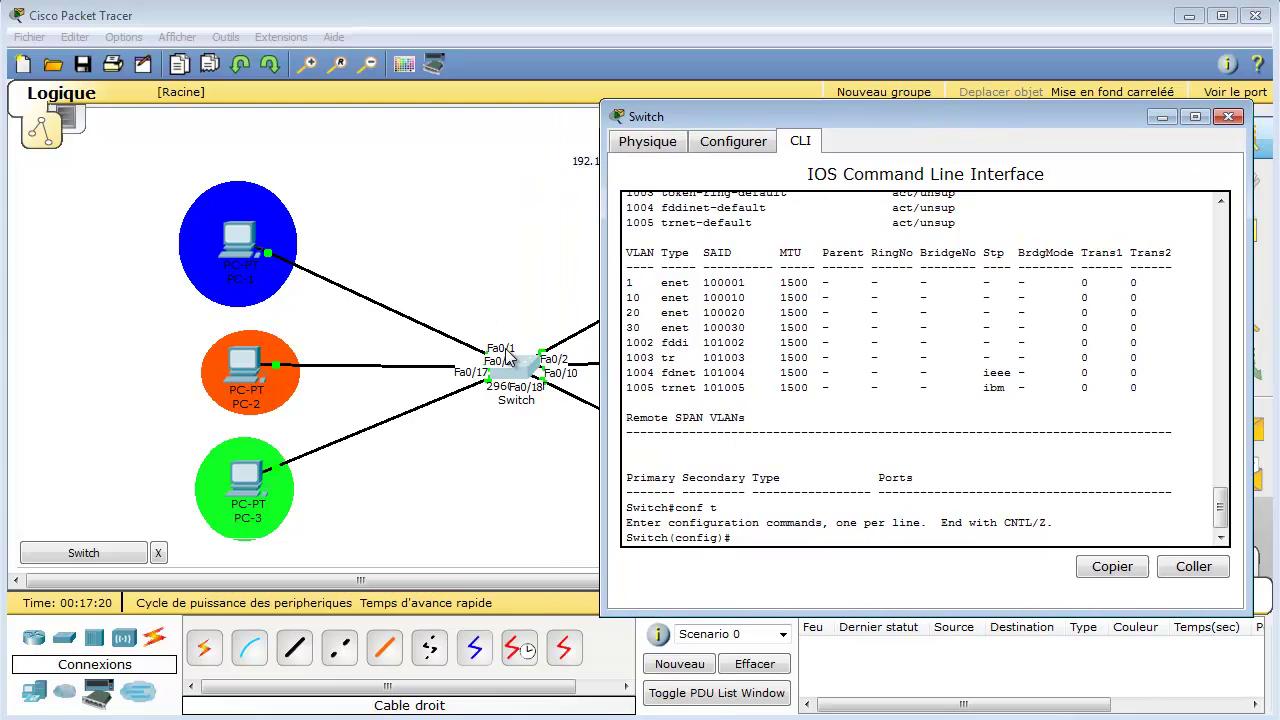
text(int)
key(Tab)
text(fast)
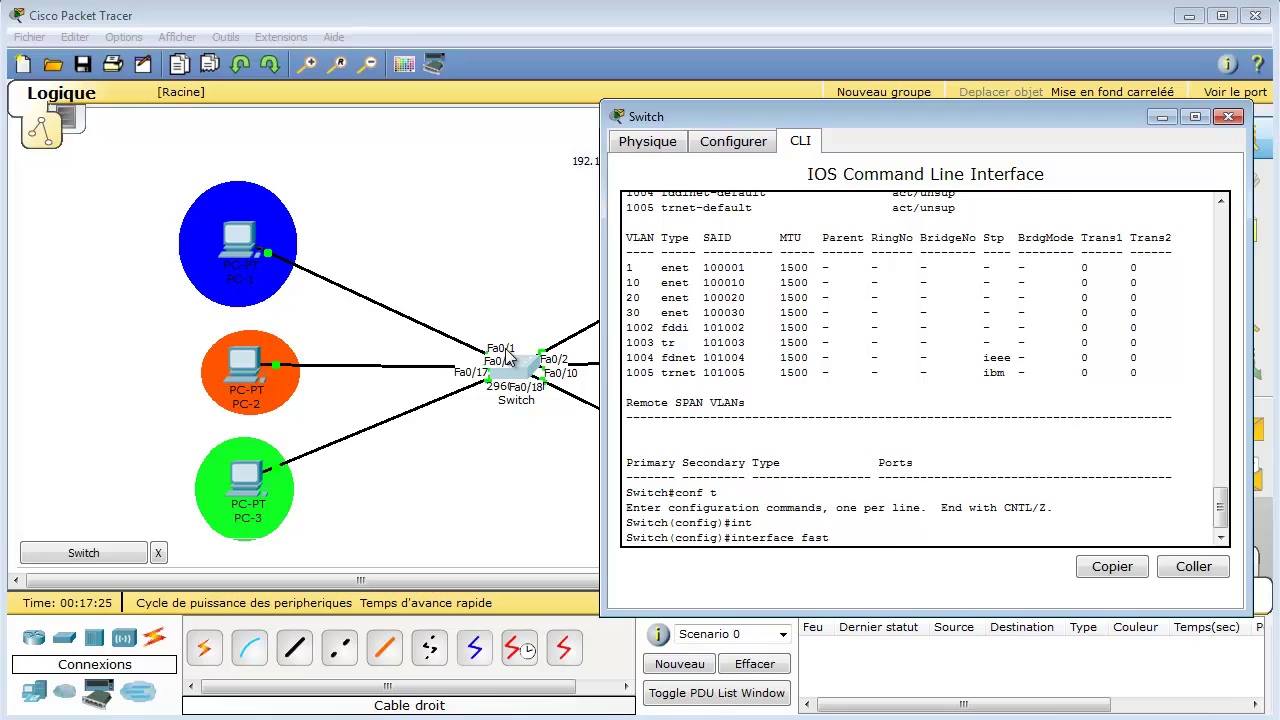
key(Tab)
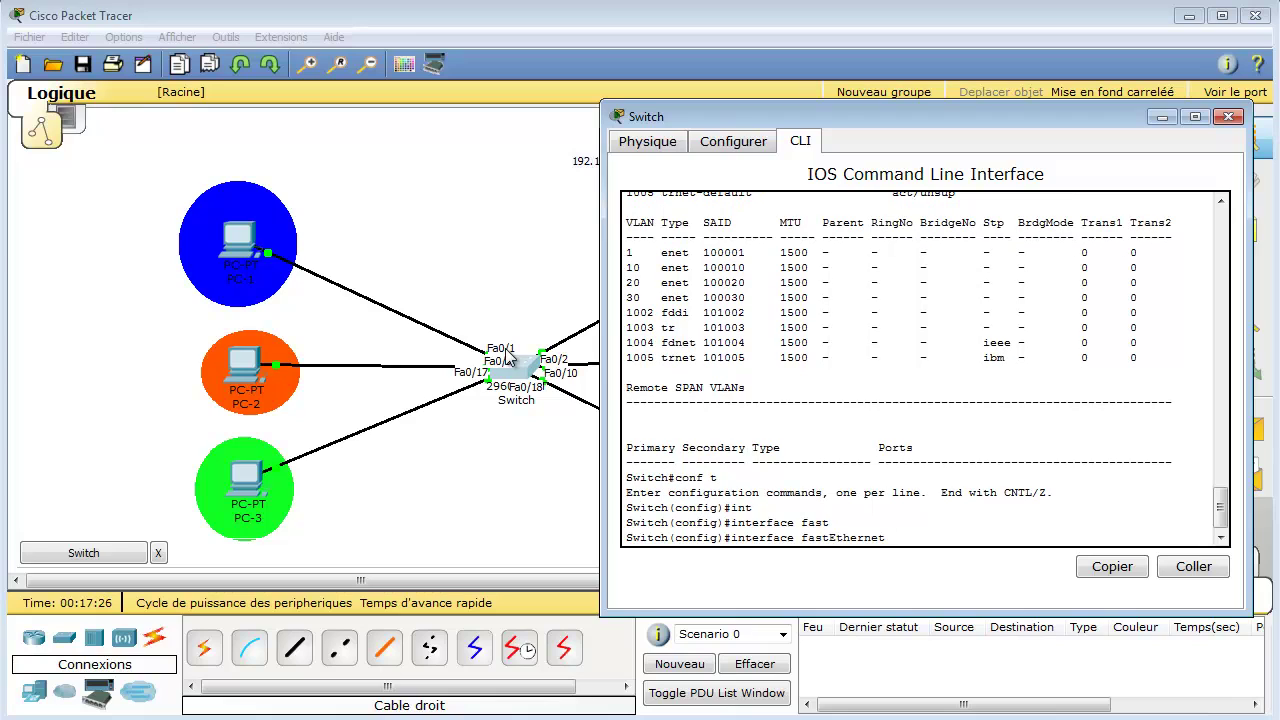
text(0/1)
key(Return)
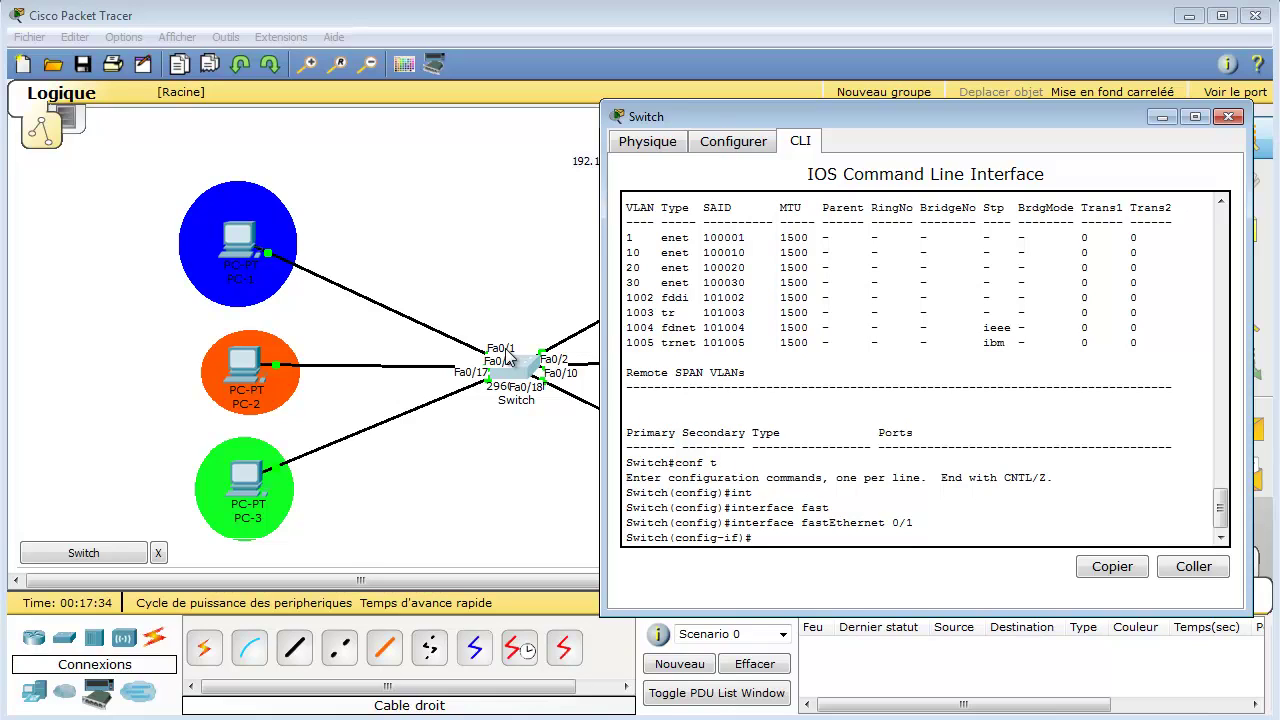
- Assign port fastEthernet 0/1 to VLAN 10 with switchport access vlan 10
text(swi)
key(Tab)
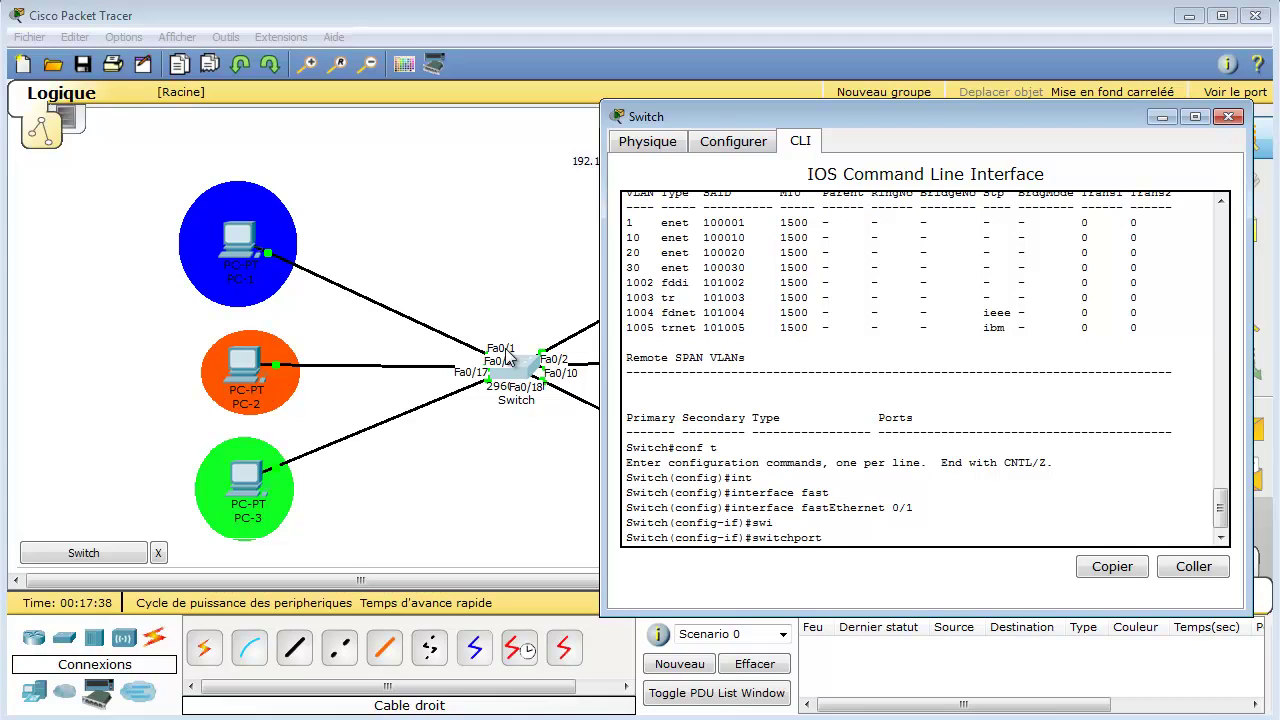
text(acc)
key(Tab)
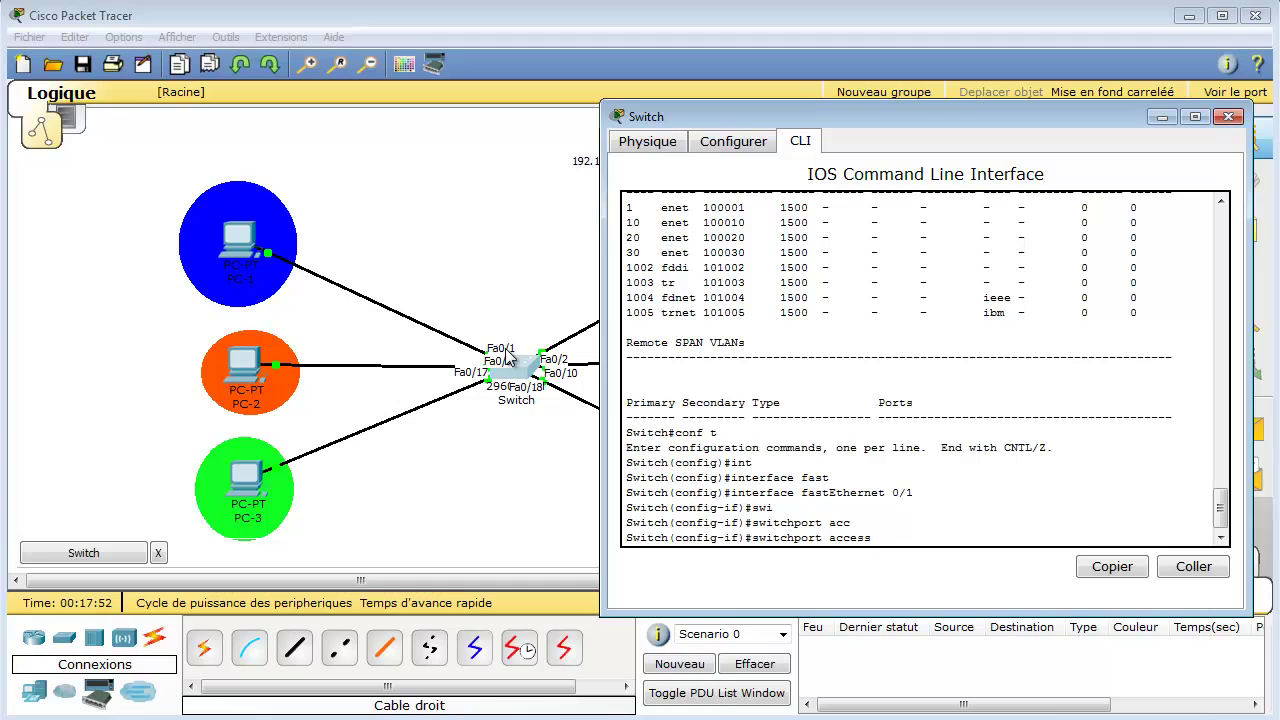
text(vlan 10)
key(Return)
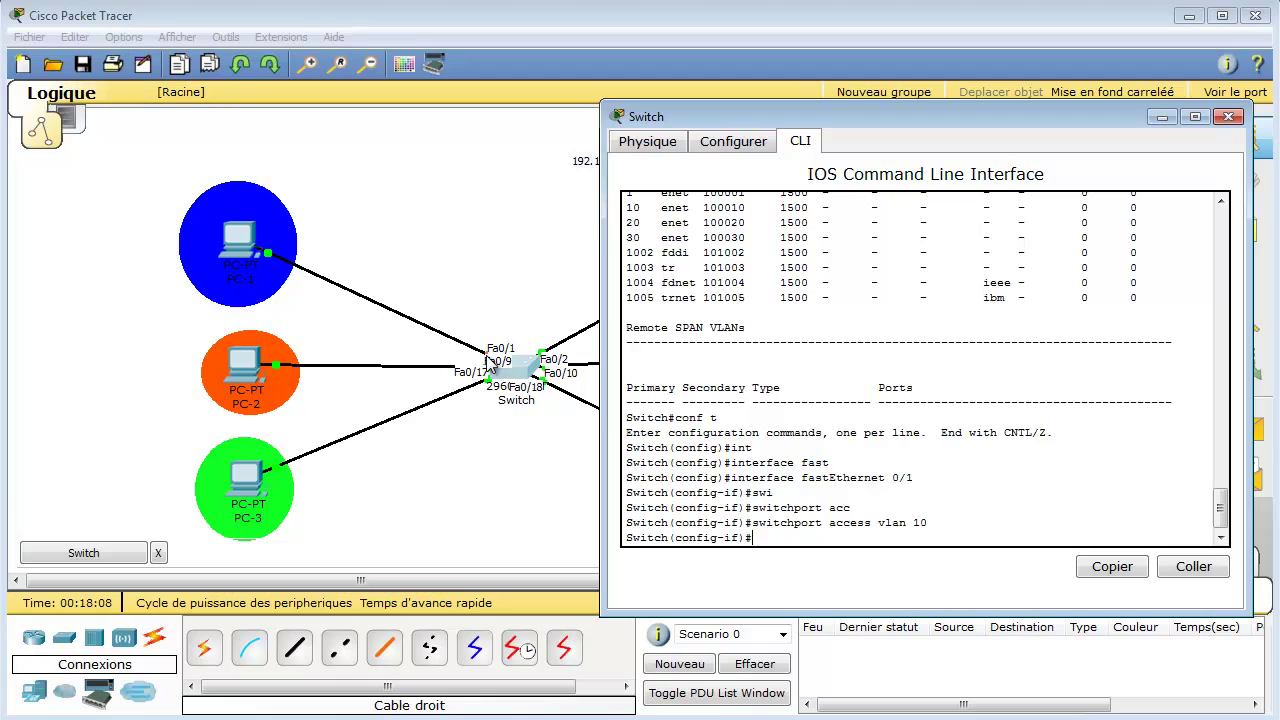
- Turn off the device labels (Montrer etiquettes des materiels) in the interface preferences
click(492, 440)
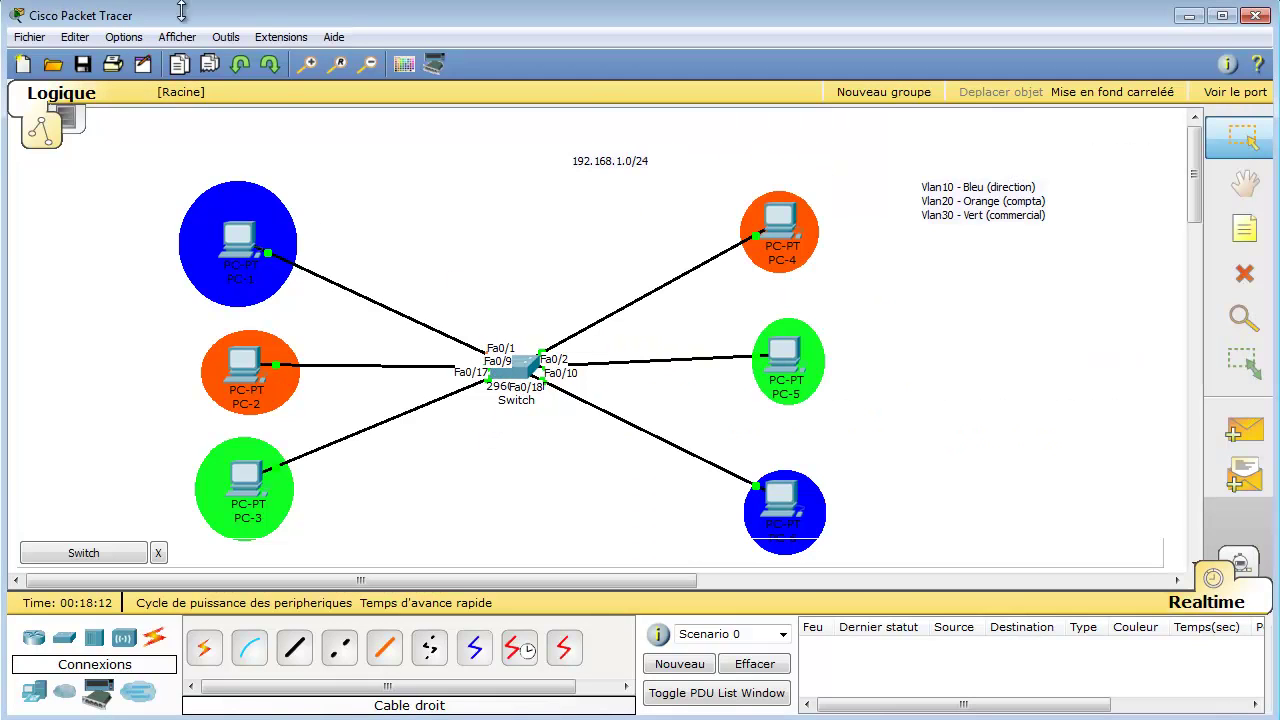
click(78, 37)
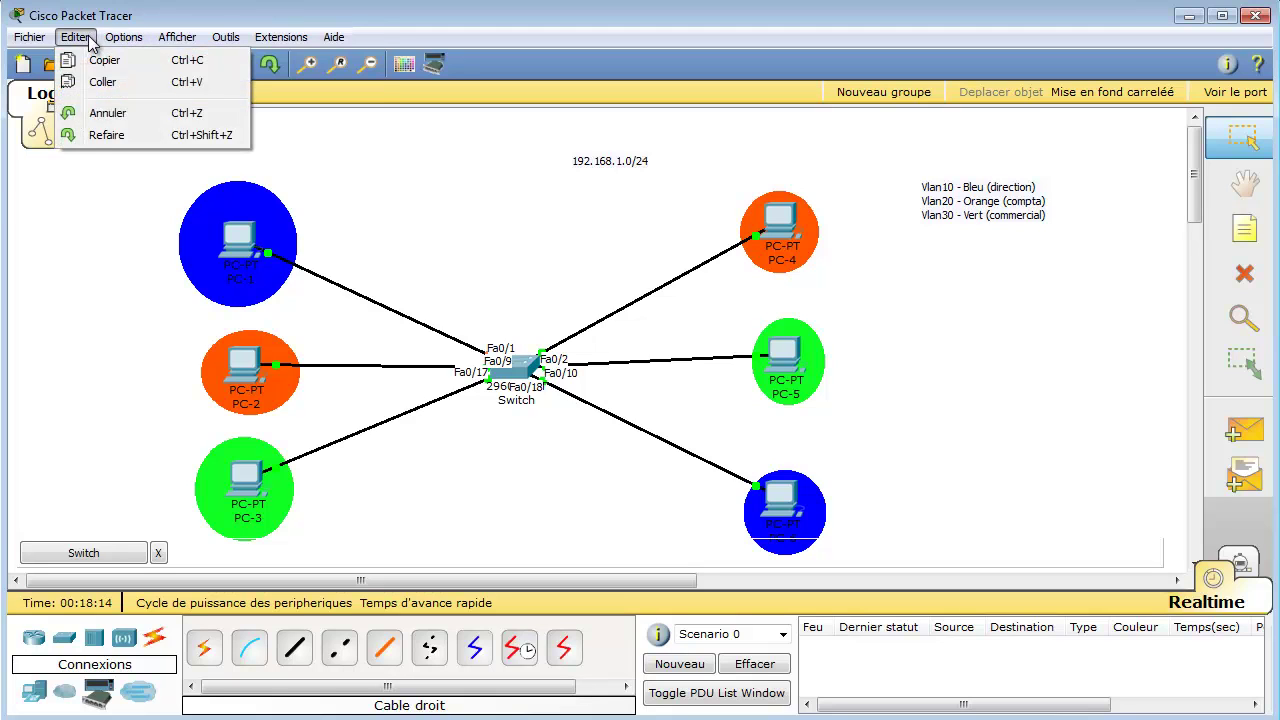
click(124, 59)
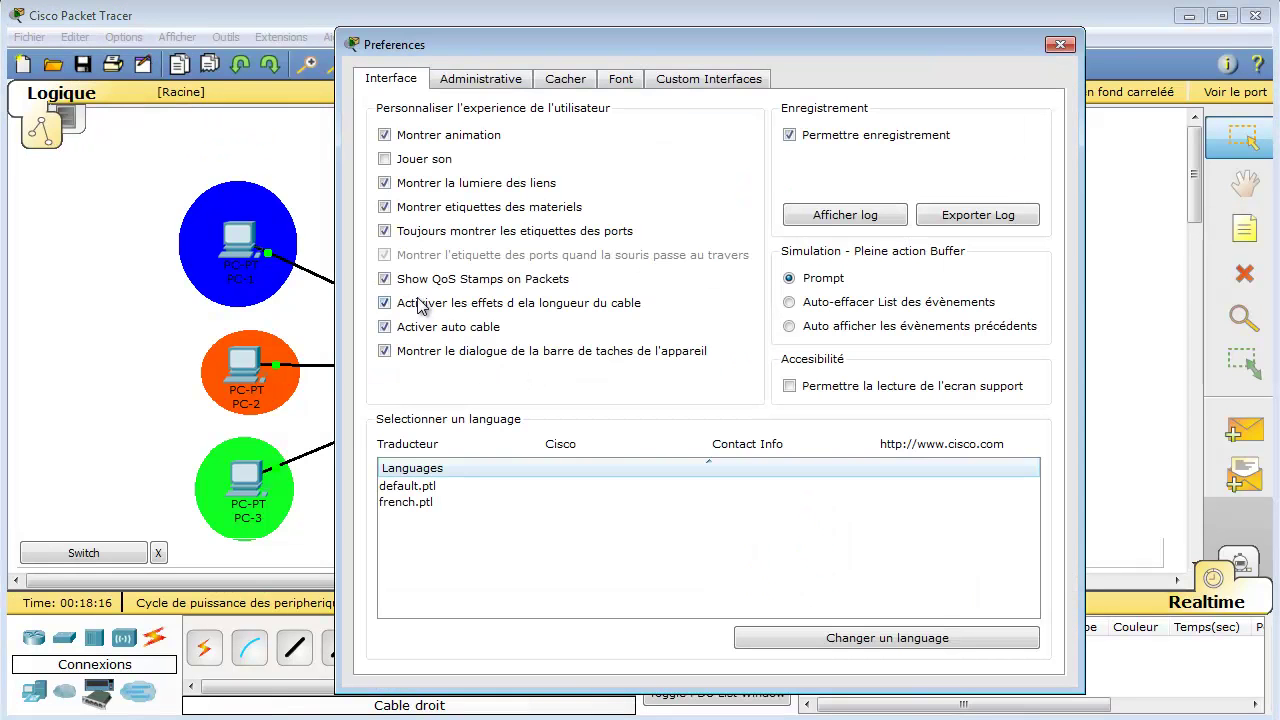
click(385, 207)
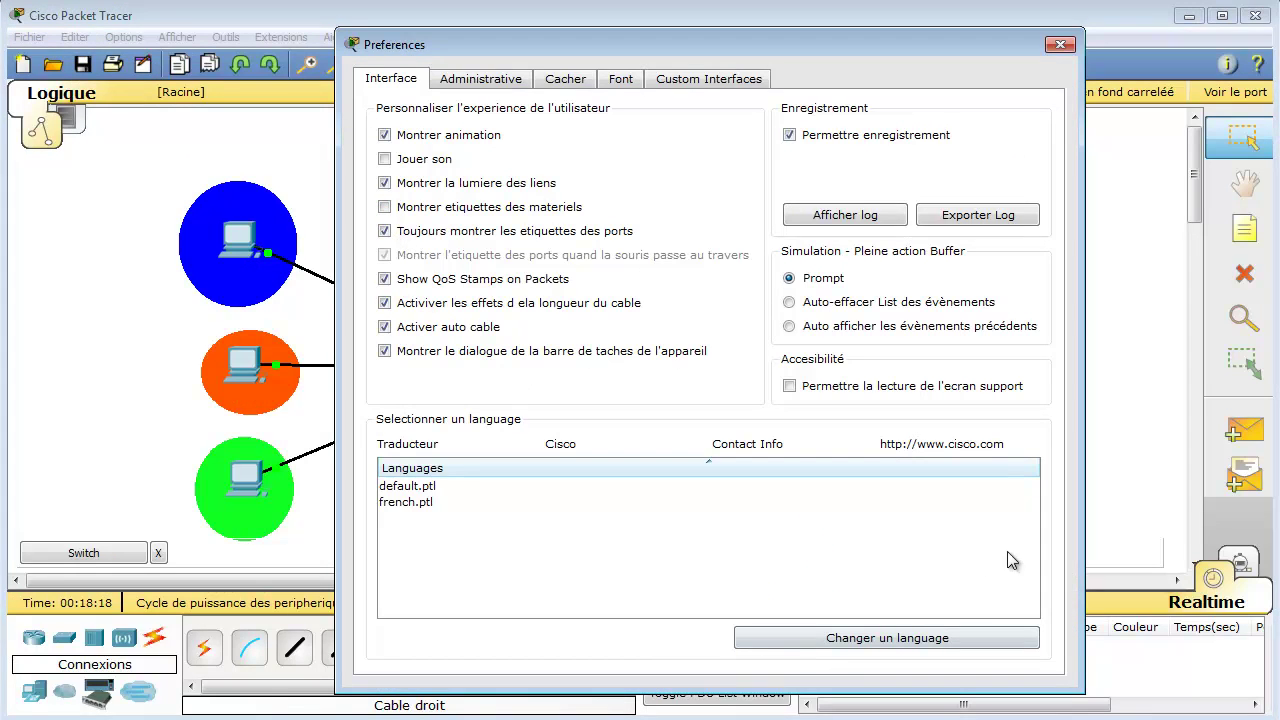
click(1059, 43)
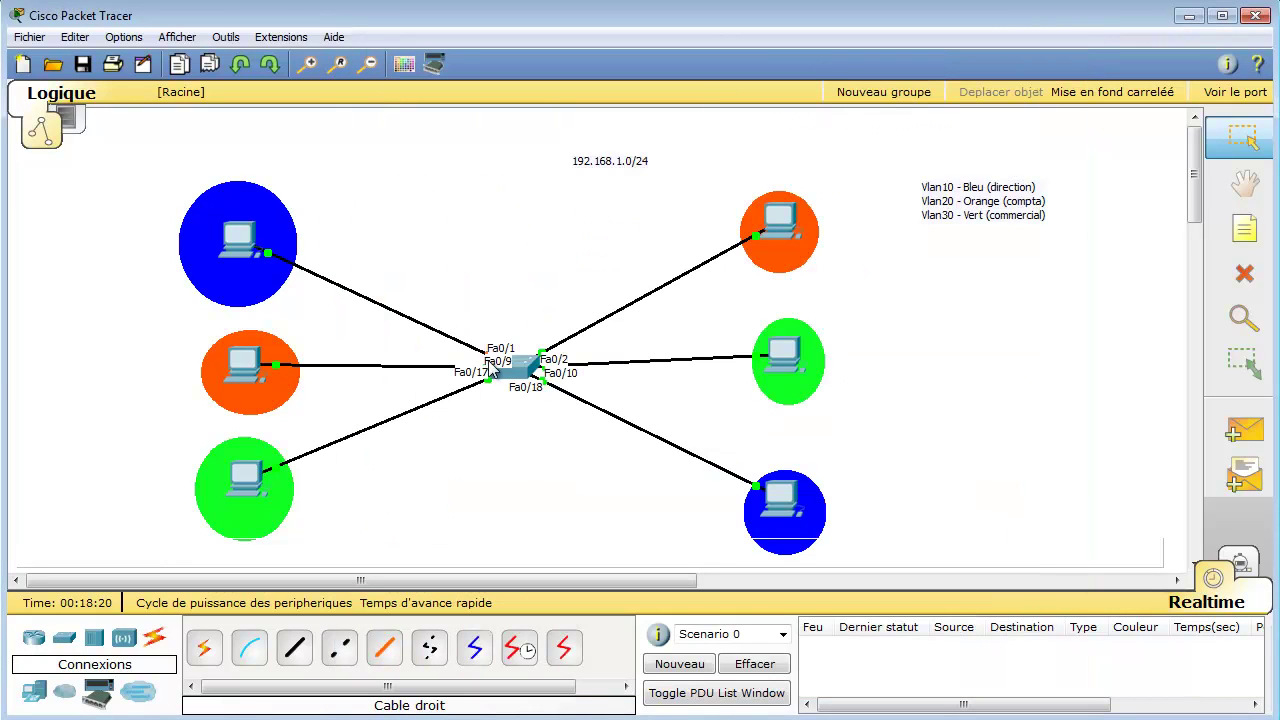
- Turn the device labels back on and disable the permanent display of port labels in the interface preferences
click(174, 37)
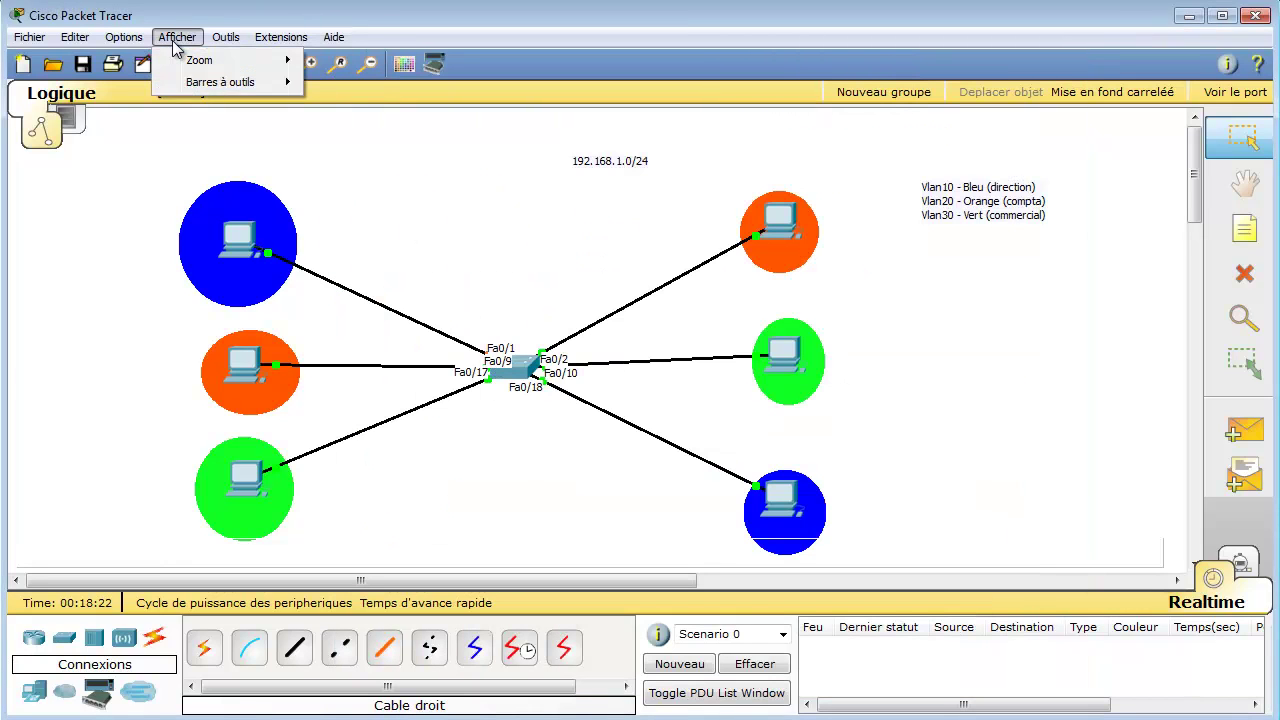
mouse_move(138, 38)
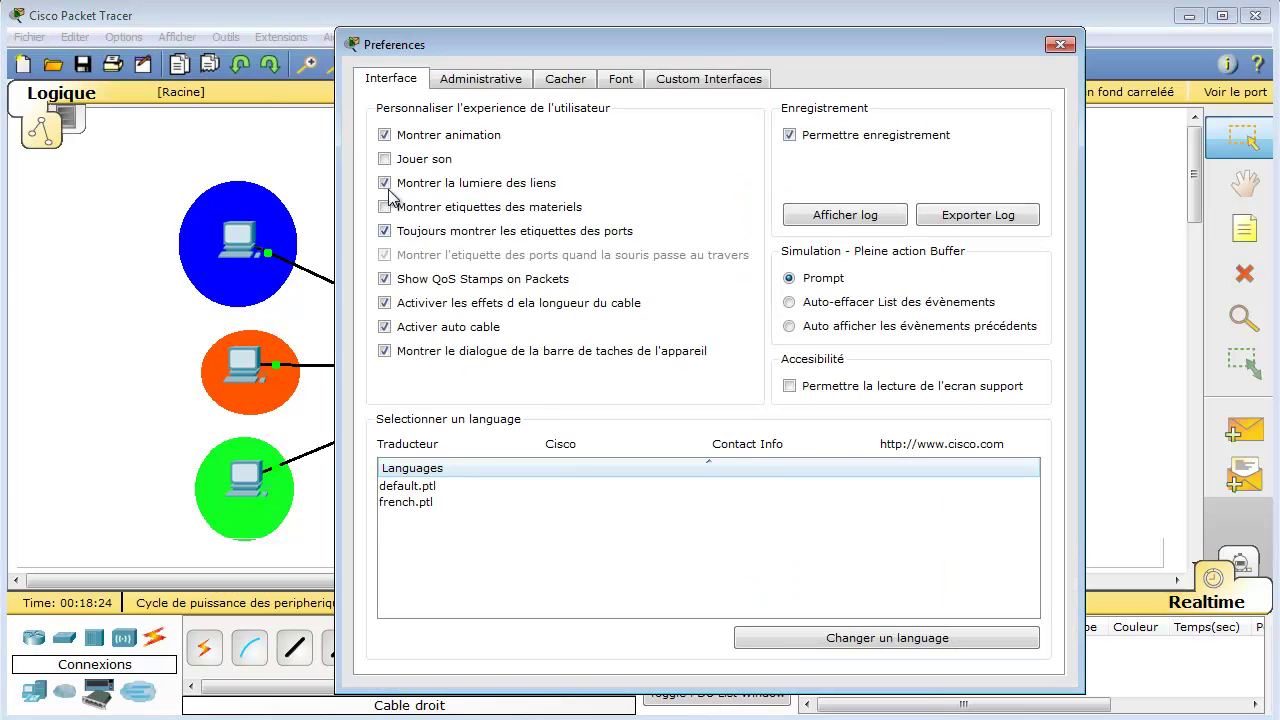
click(384, 206)
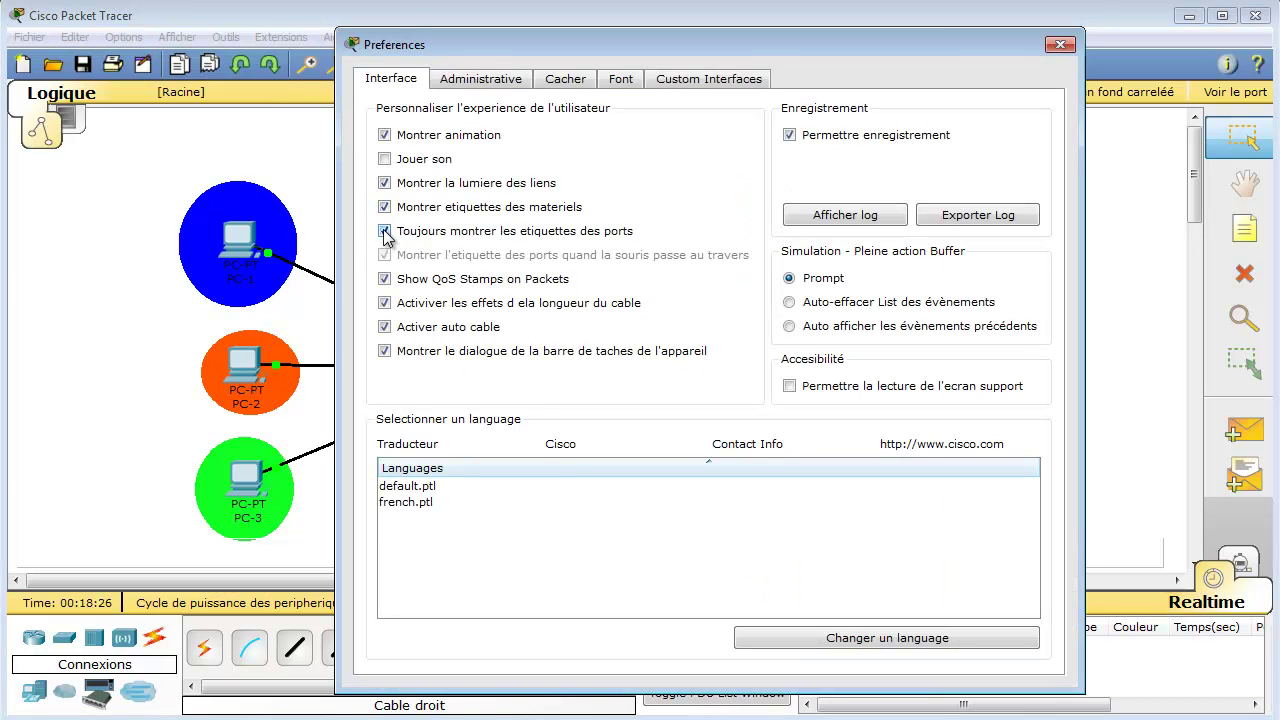
click(384, 230)
drag(812, 51, 1149, 98)
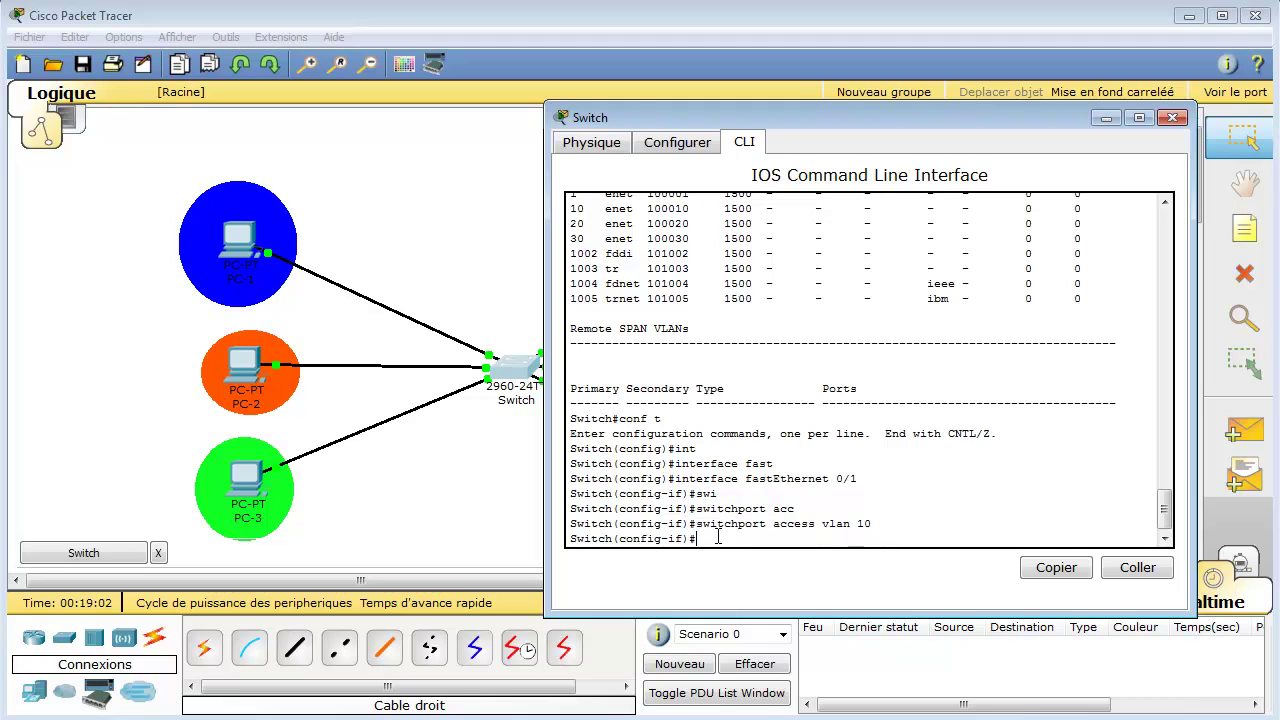
- Exit the fastEthernet 0/1 interface configuration to return to global configuration mode
text(exity)
key(Return)
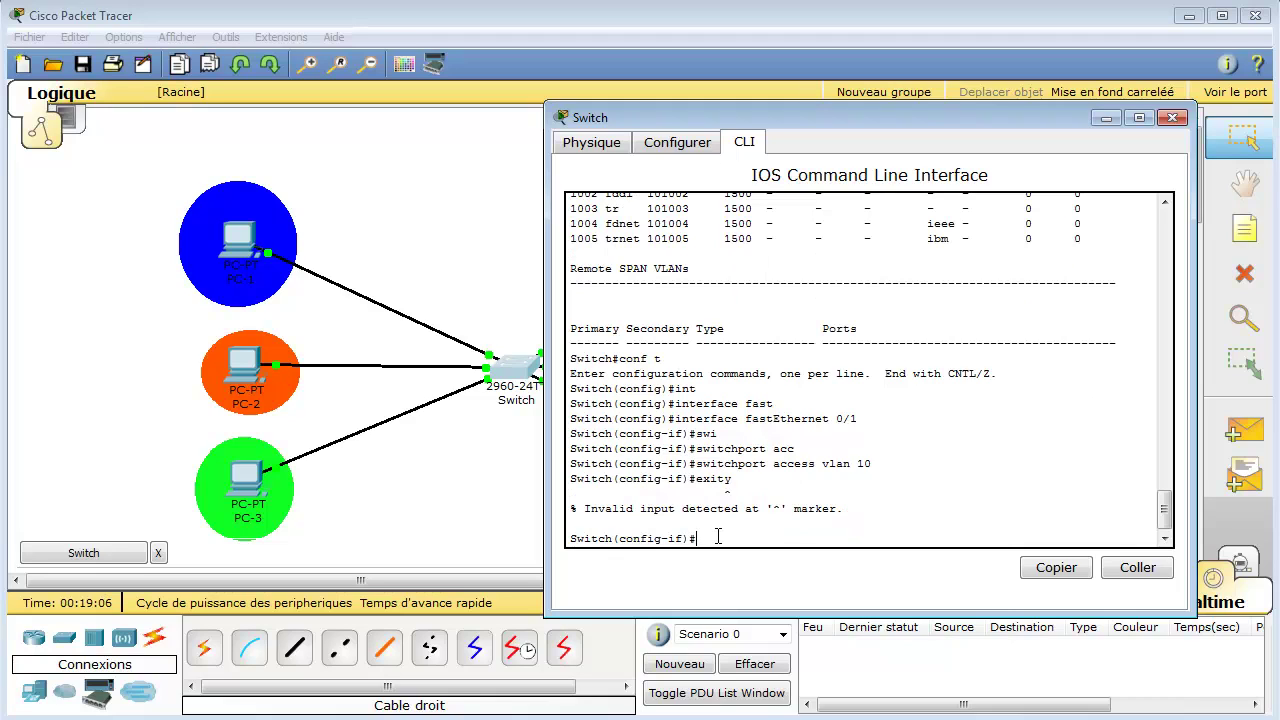
text(exit)
key(Return)
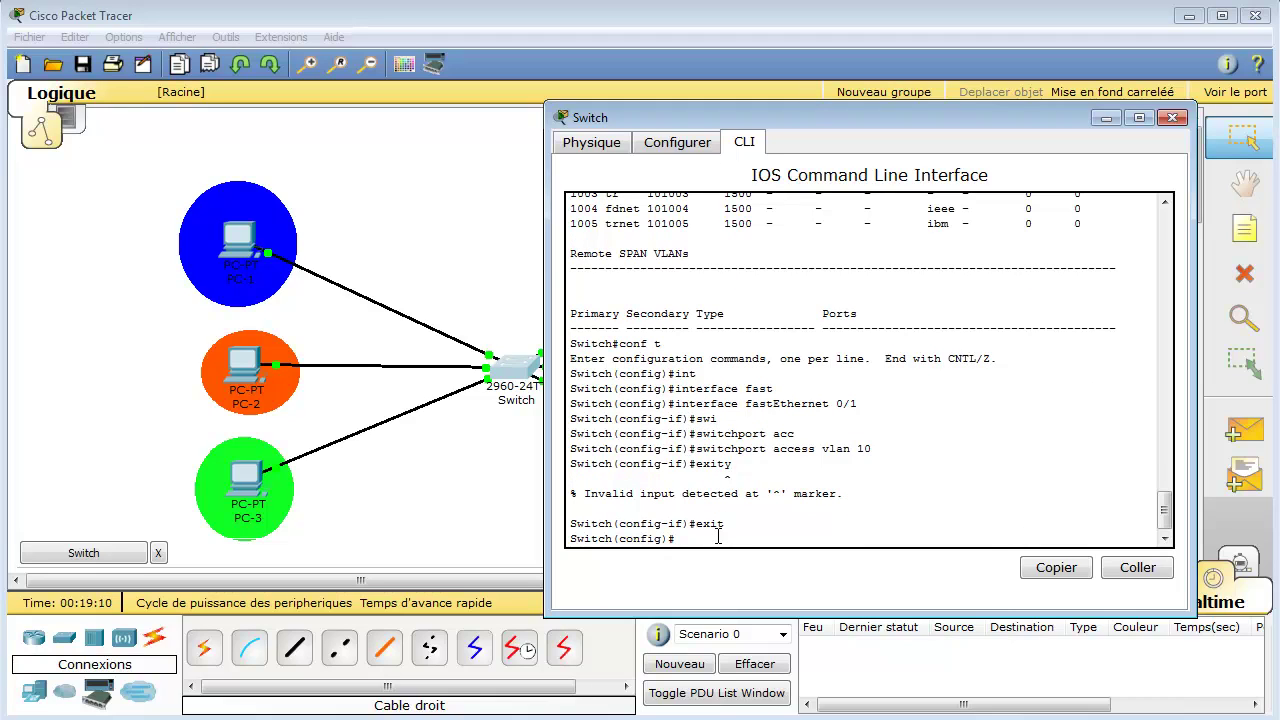
- Reuse the earlier interface command to open interface configuration for port fastEthernet 0/9, which connects PC-2
text(exit)
key(Up)
key(Up)
key(Up)
key(Up)
key(Up)
key(Up)
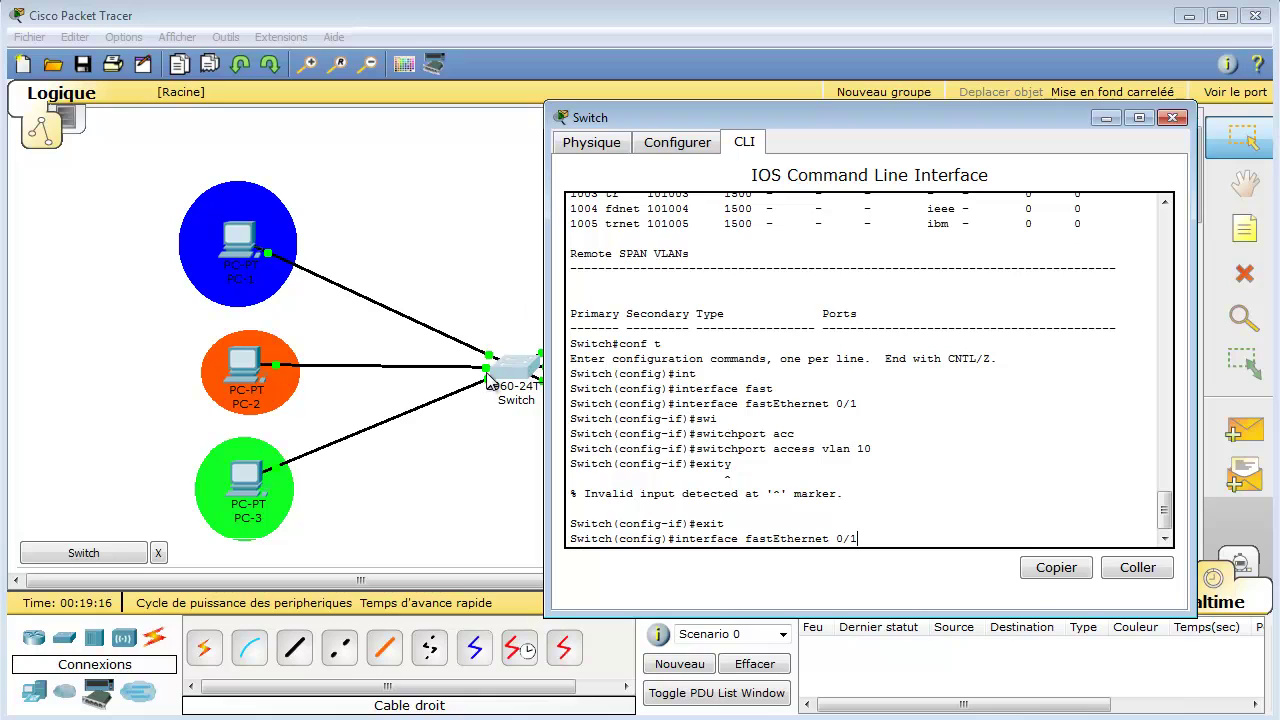
drag(904, 119, 967, 107)
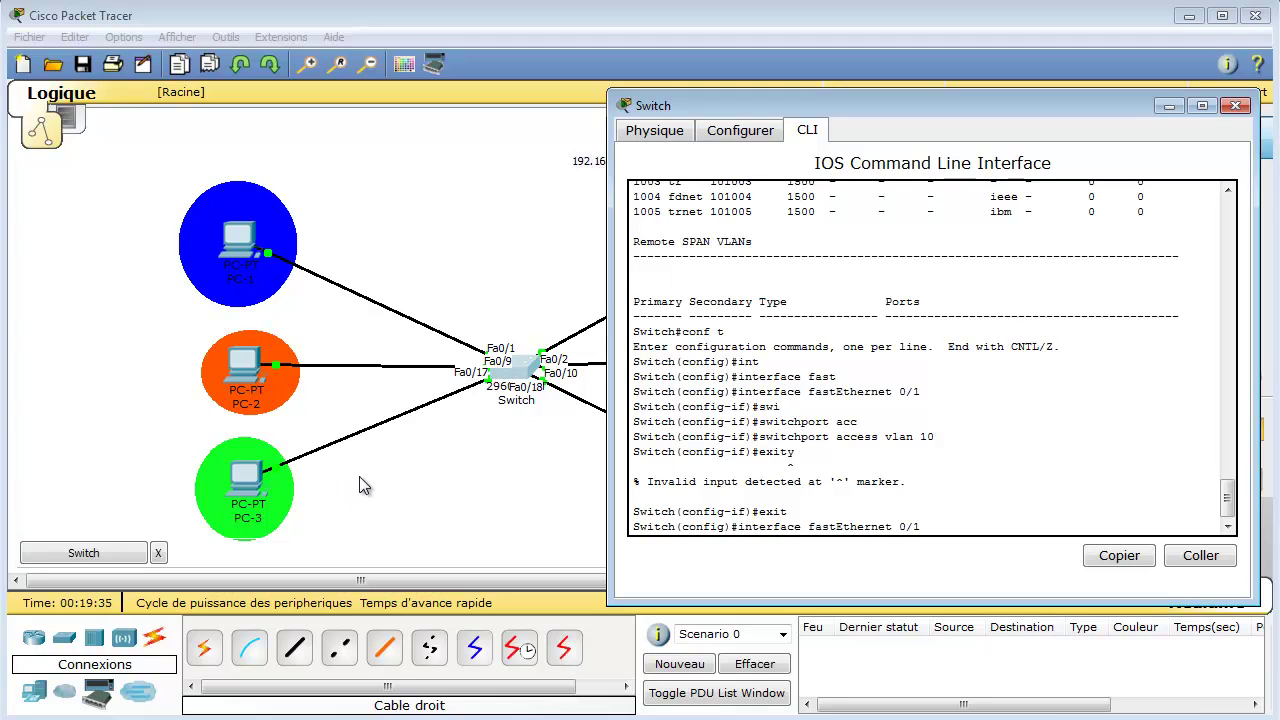
text(9)
key(Return)
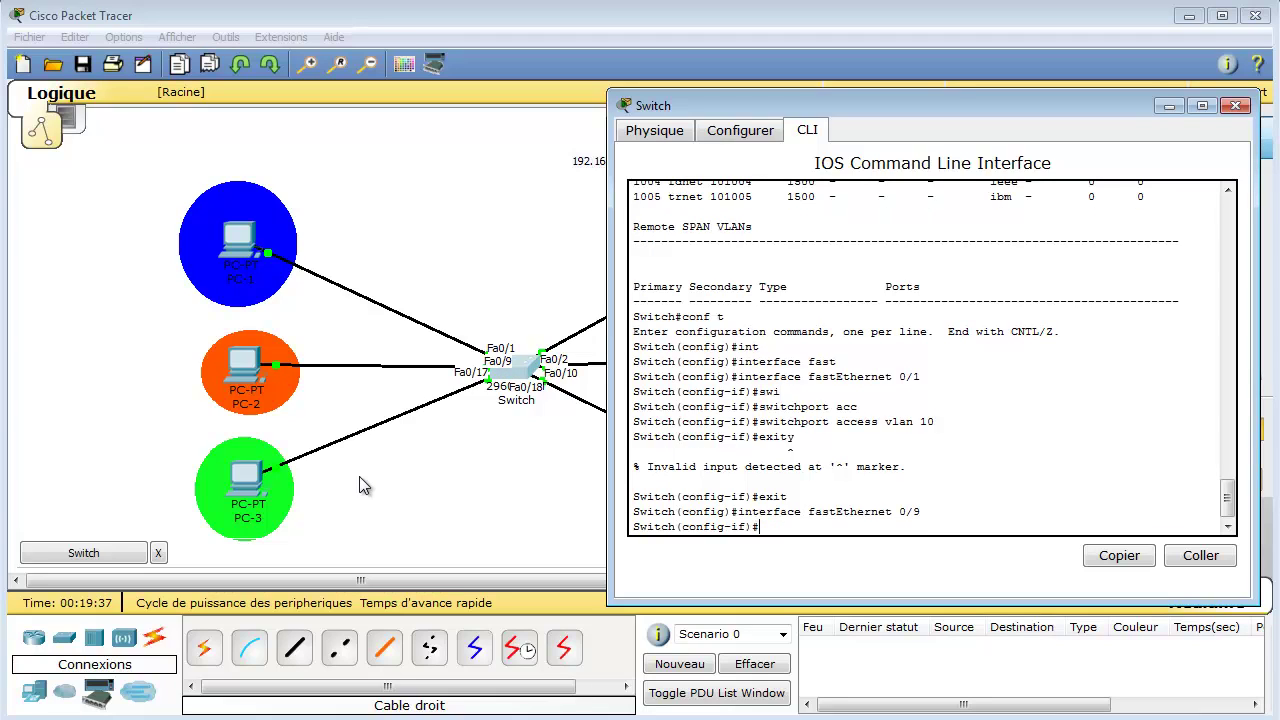
- Assign port fastEthernet 0/9 to VLAN 20 by reusing the earlier switchport access command with the new VLAN number
key(Up)
key(Up)
key(Up)
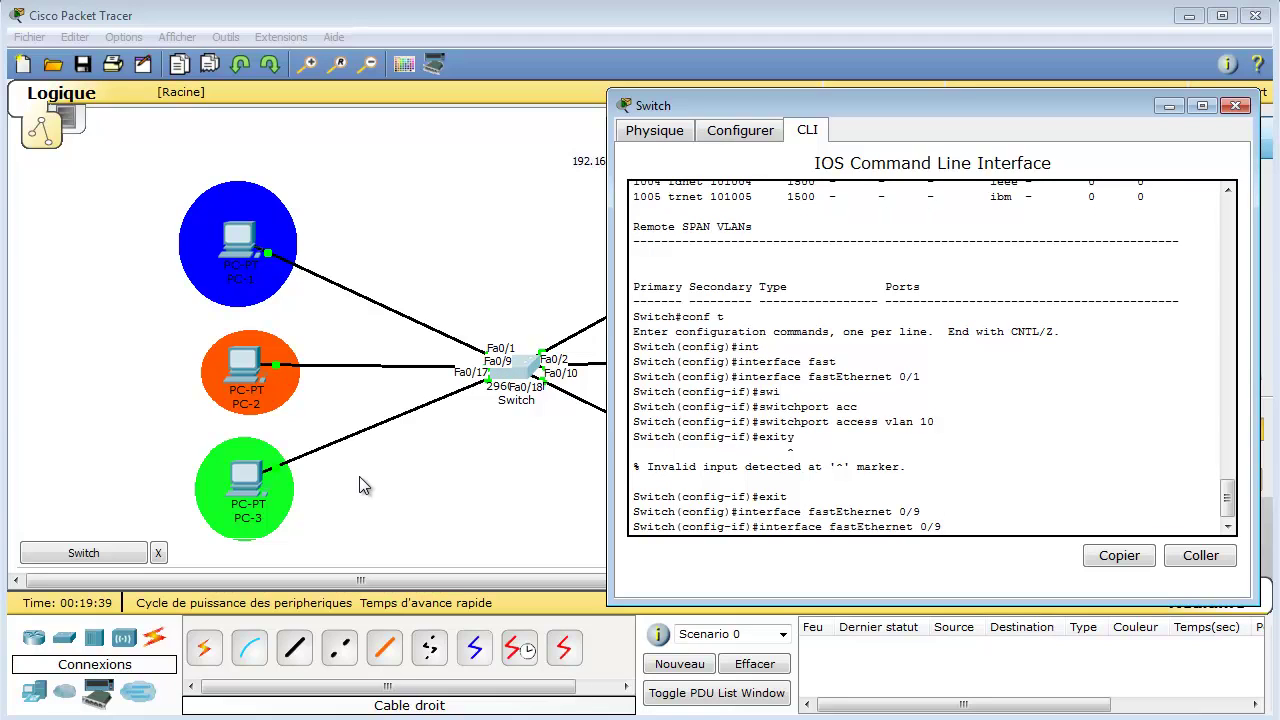
key(Up)
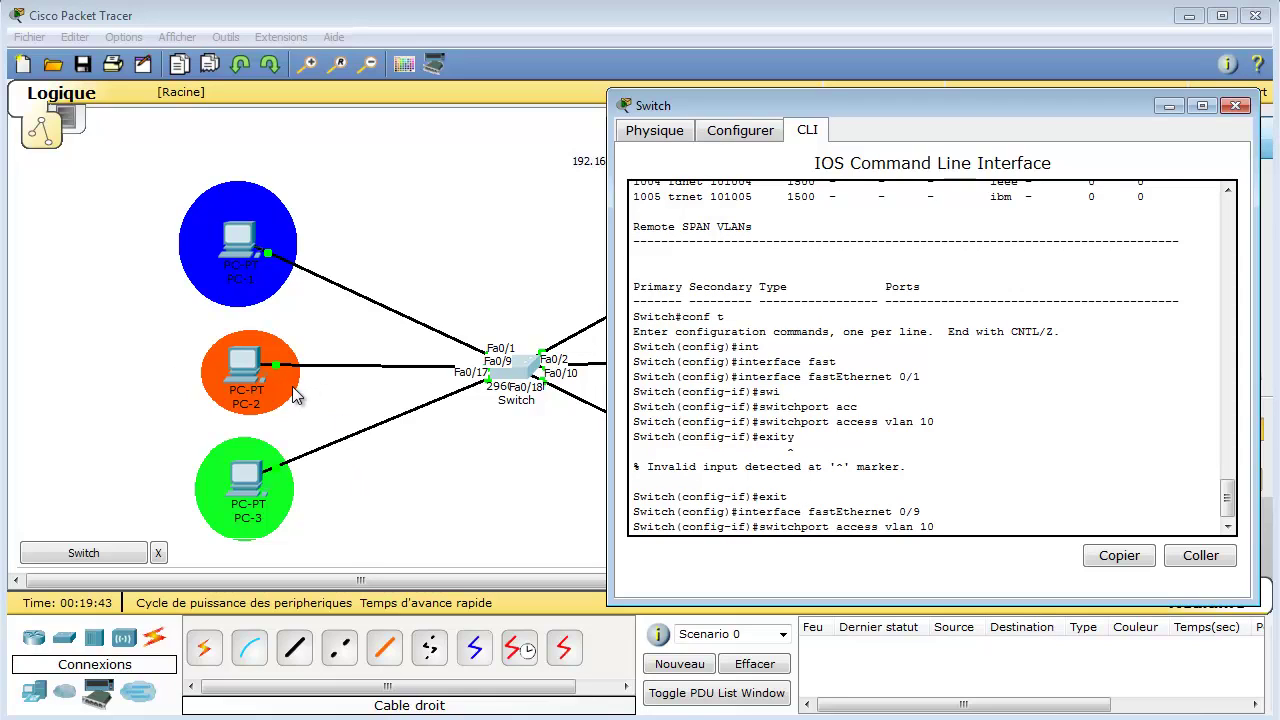
drag(917, 109, 839, 147)
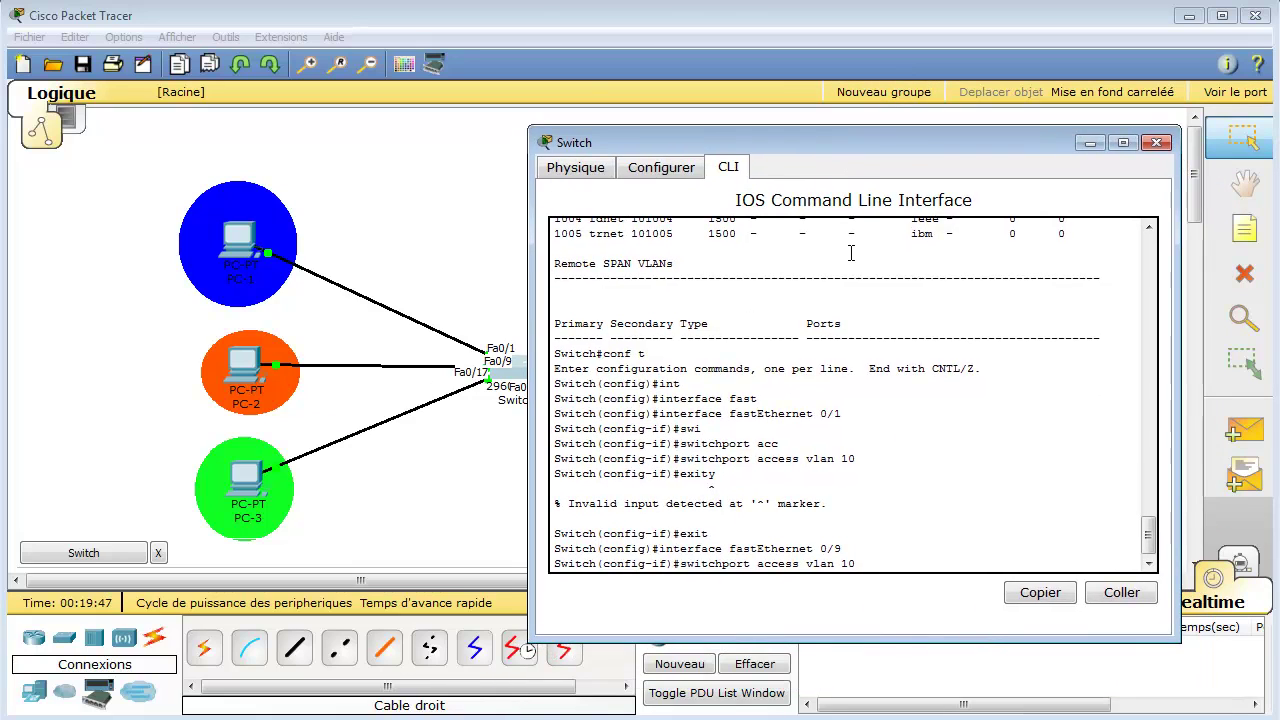
key(BackSpace)
key(BackSpace)
text(20)
key(Return)
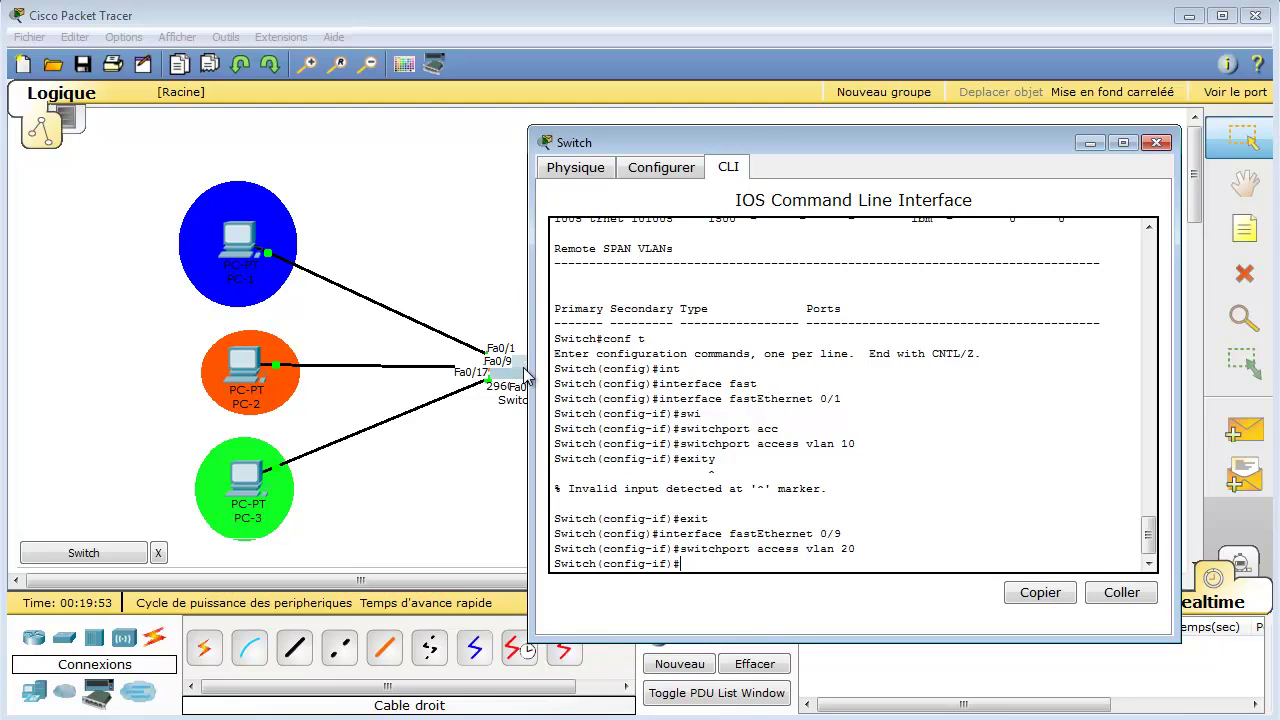
- Exit the fastEthernet 0/9 interface configuration to return to global configuration mode
key(Up)
key(Up)
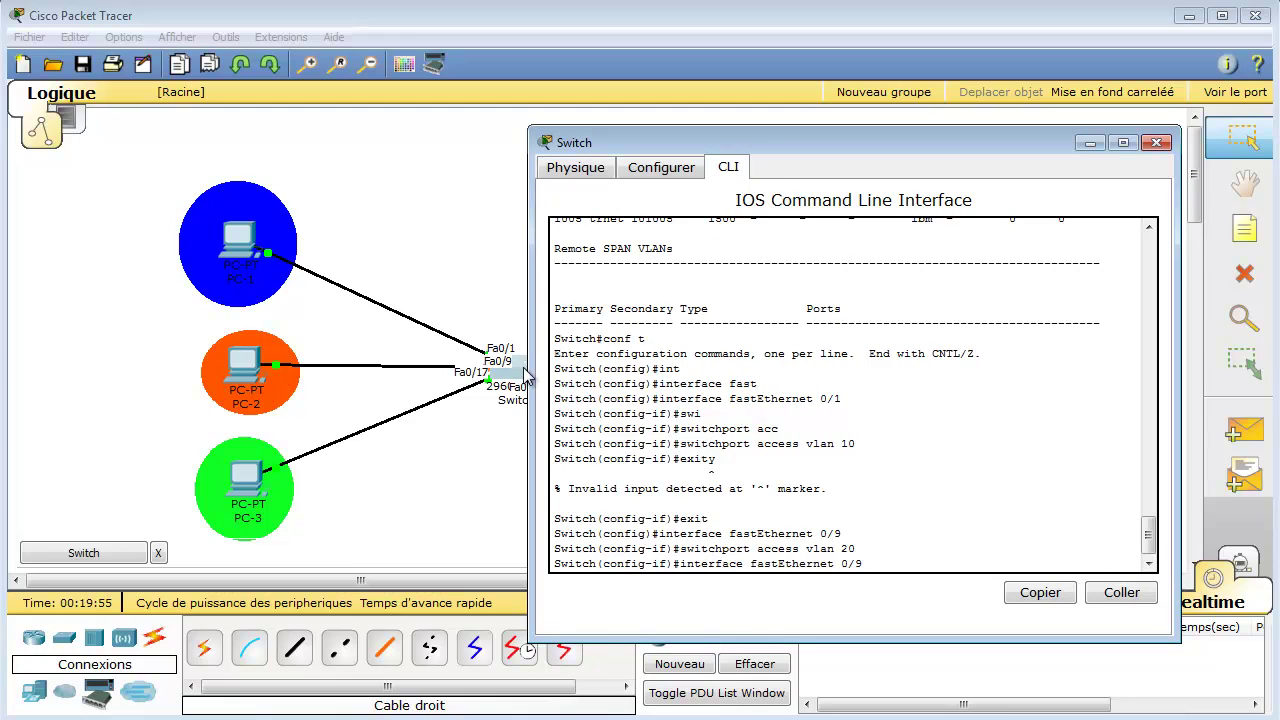
key(Up)
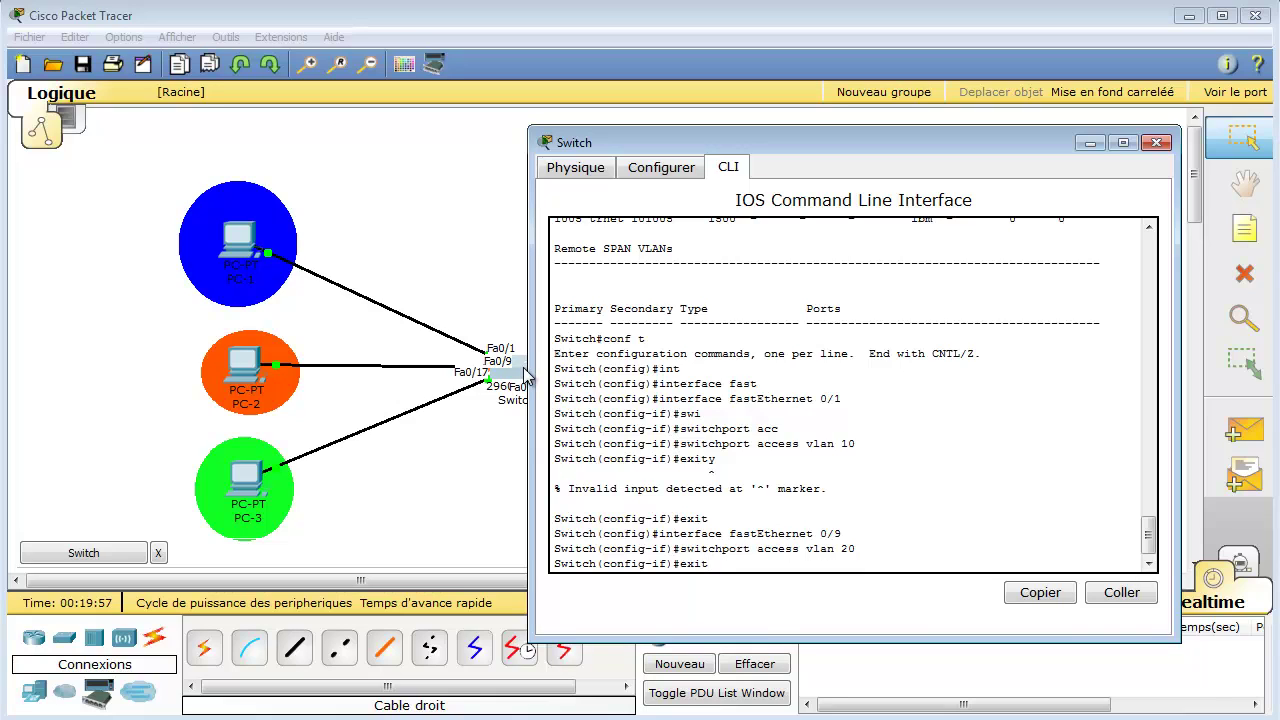
key(Return)
- Open interface configuration for port fastEthernet 0/17, which connects PC-3, by reusing the earlier interface command
key(Up)
key(Up)
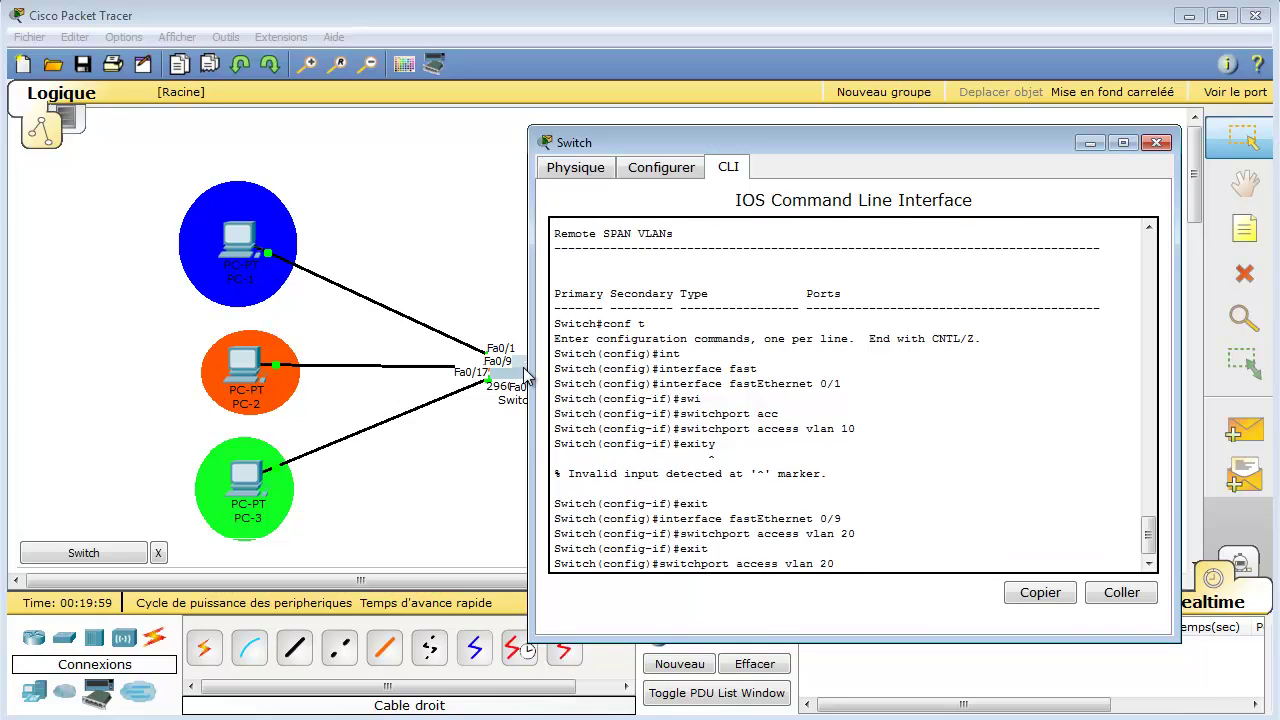
key(Up)
key(BackSpace)
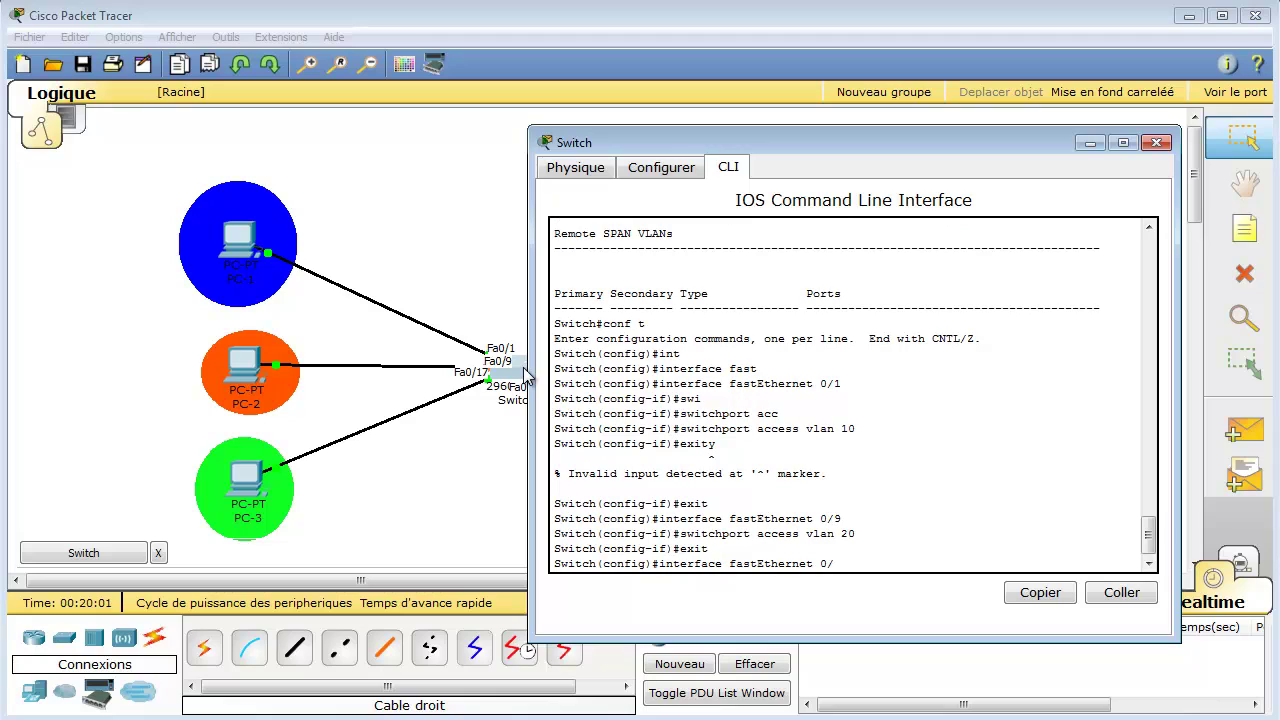
text(17)
key(Return)
- Assign port fastEthernet 0/17 to VLAN 30 and exit to global configuration mode
key(Up)
key(Up)
key(Up)
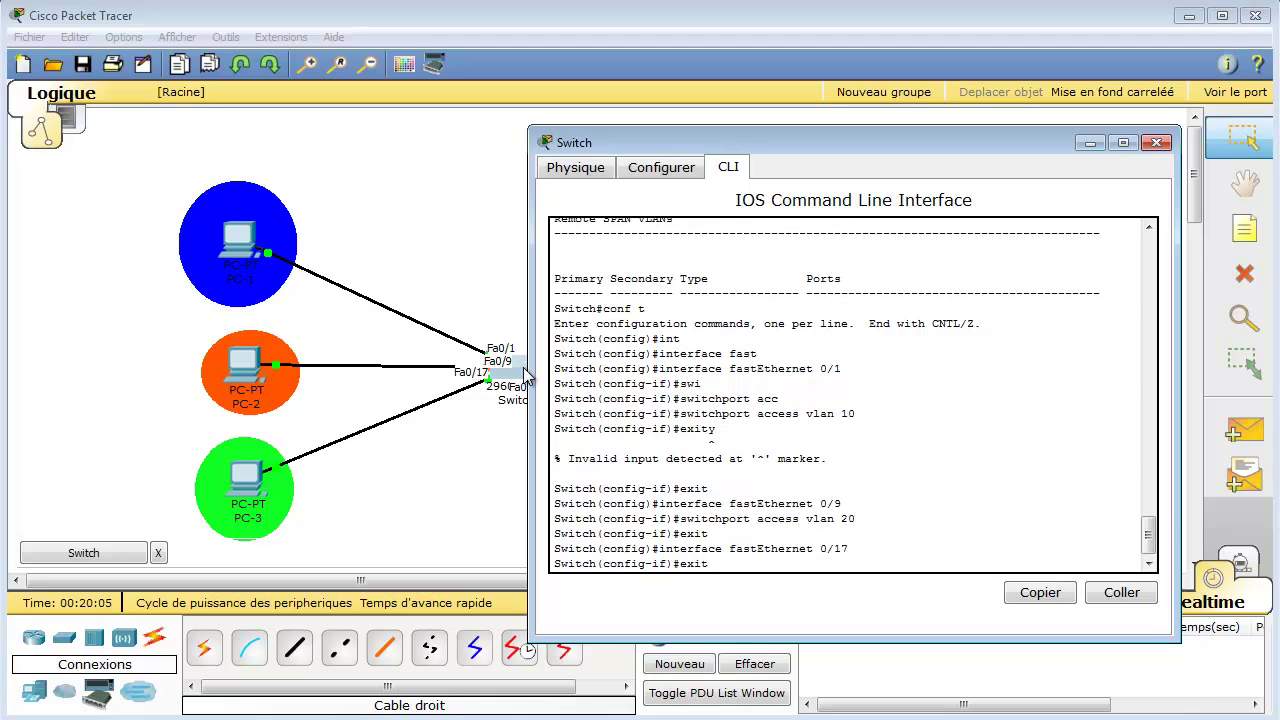
key(BackSpace)
key(BackSpace)
text(30)
key(Return)
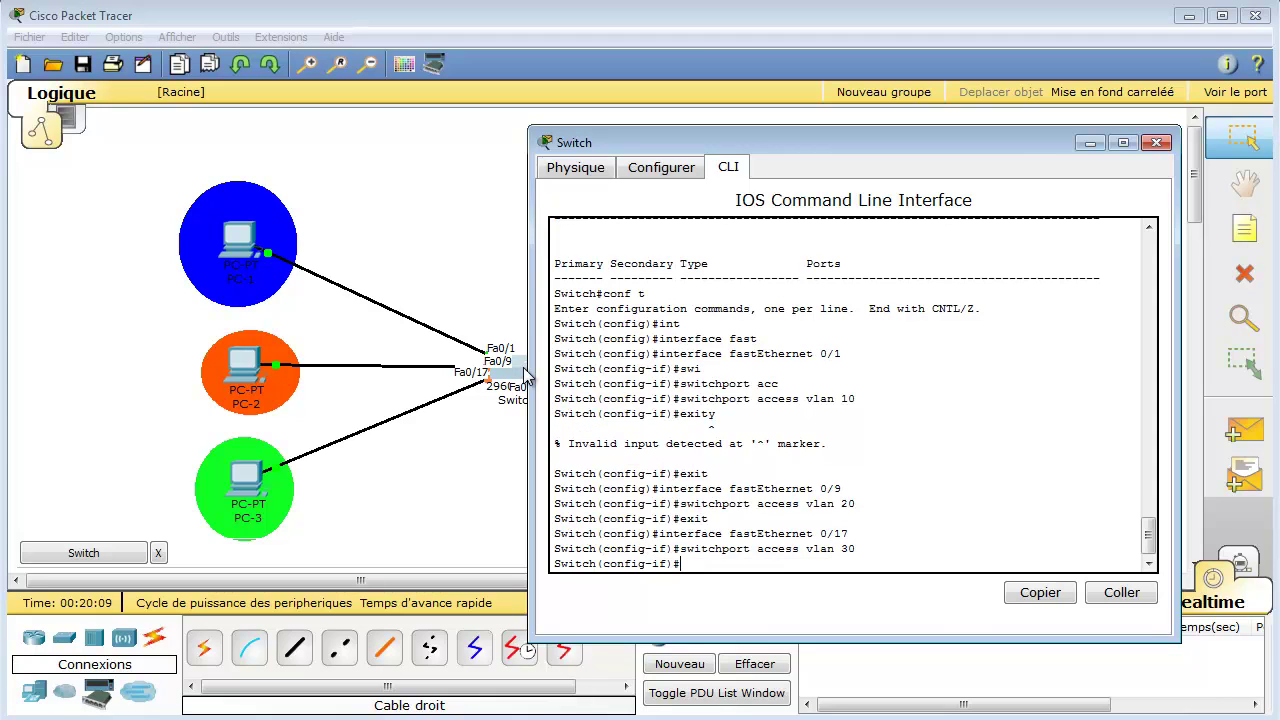
text(exit)
key(Return)
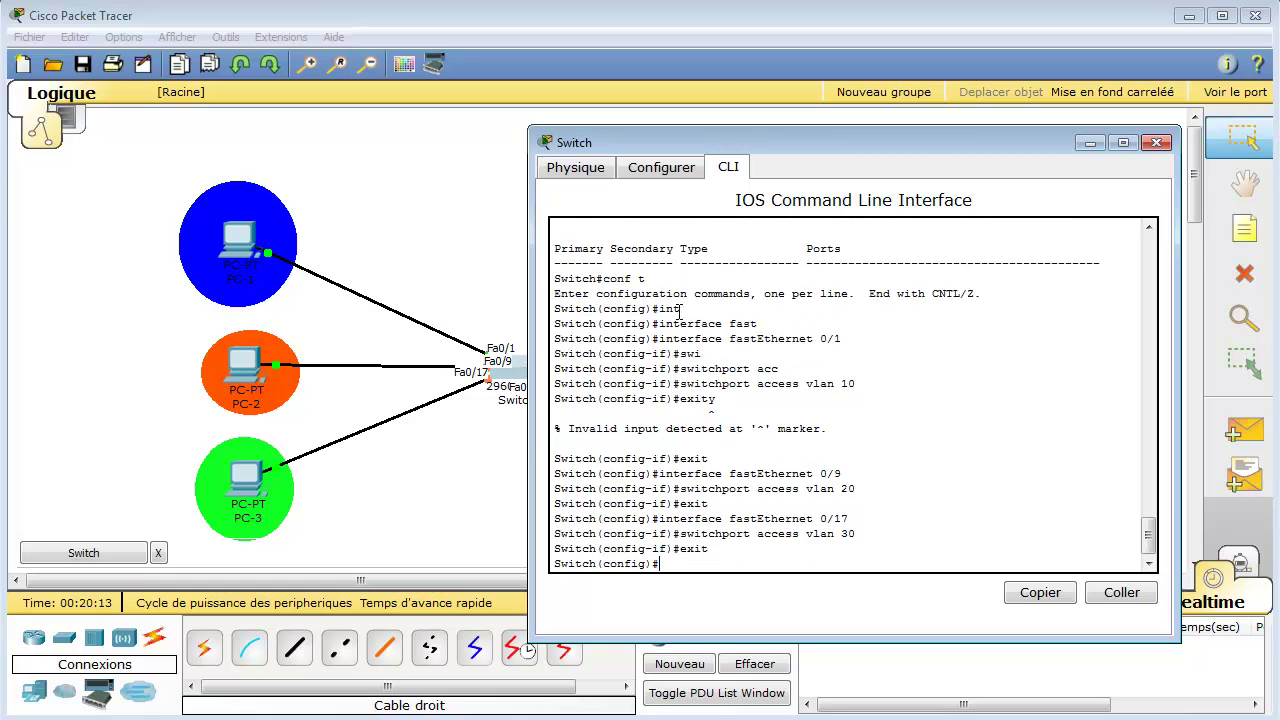
- Check the right-hand port labels in the topology and open interface configuration for port fastEthernet 0/2, which connects PC-4
drag(945, 143, 1279, 127)
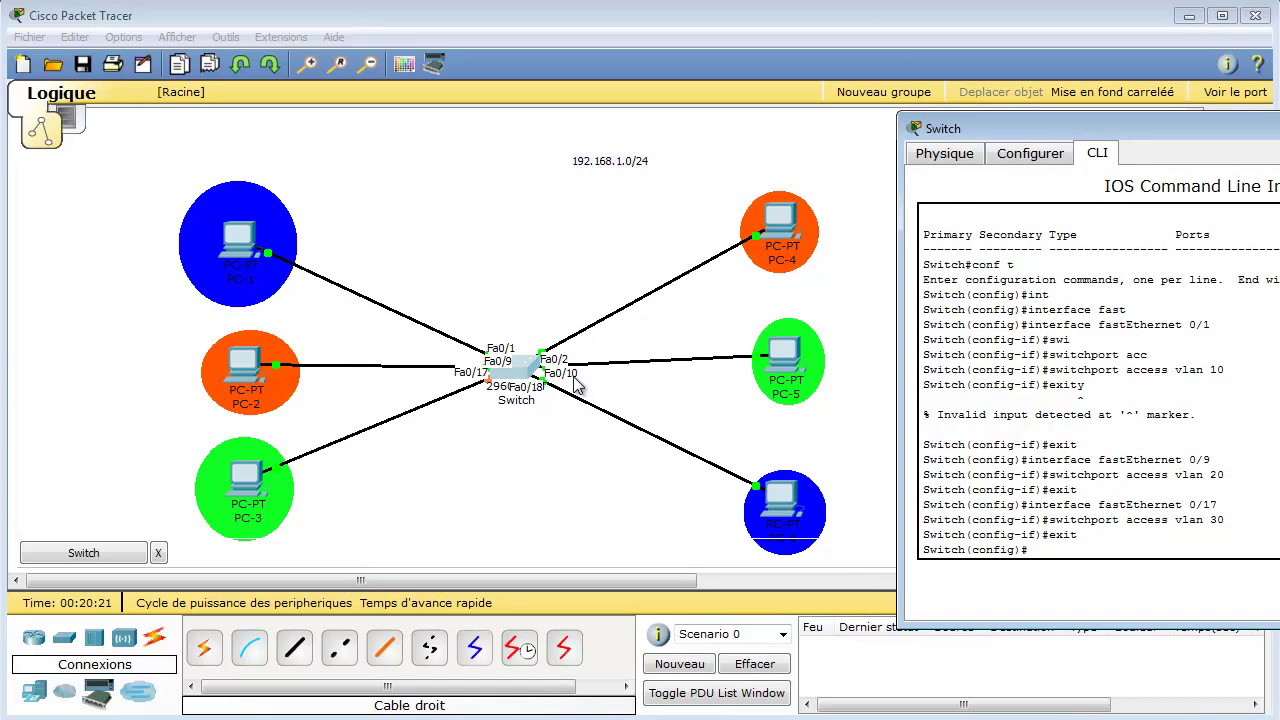
drag(1272, 133, 395, 115)
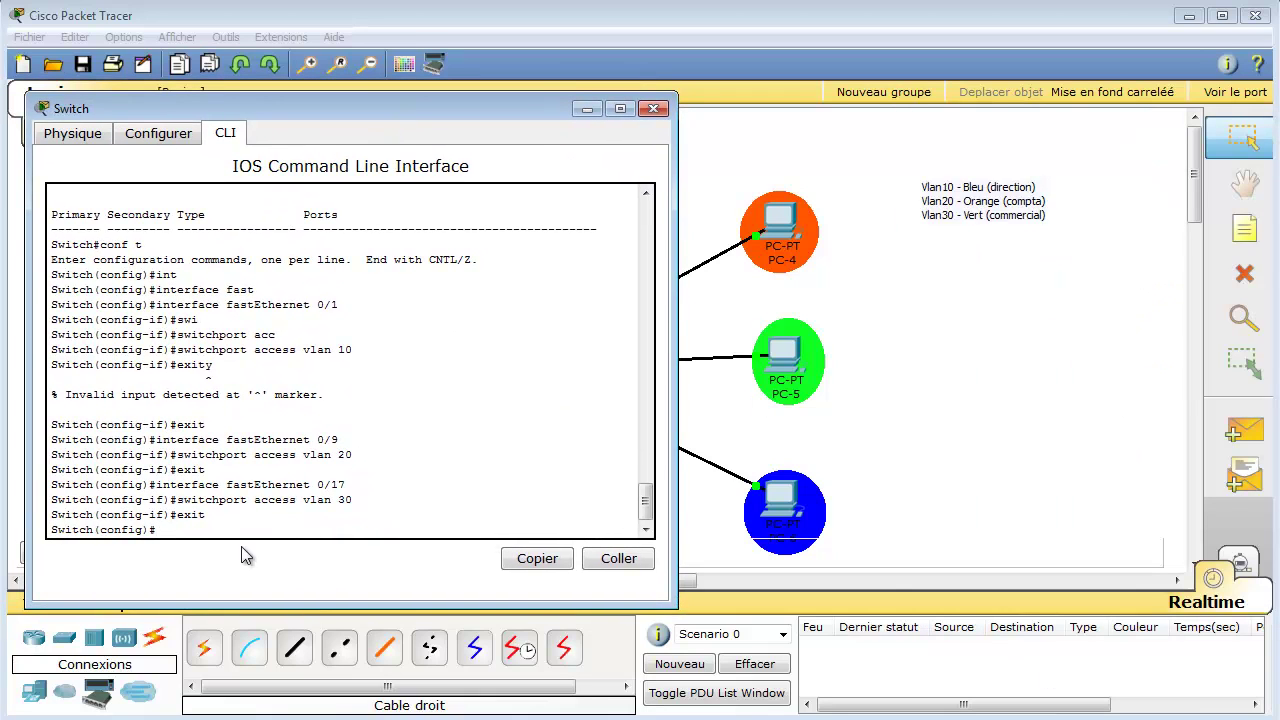
key(Up)
key(Up)
key(Up)
text(2)
drag(400, 110, 413, 139)
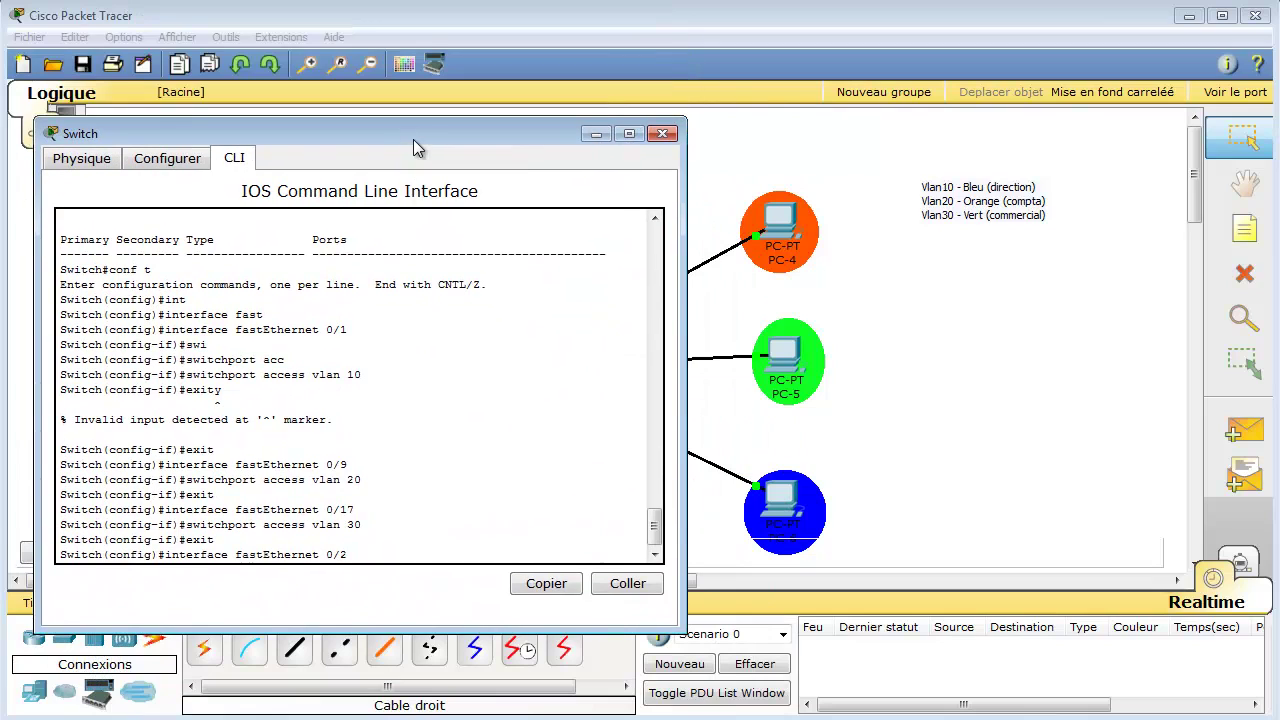
key(Return)
- Assign port fastEthernet 0/2 to VLAN 20 and exit to global configuration mode
key(Up)
key(Up)
key(Up)
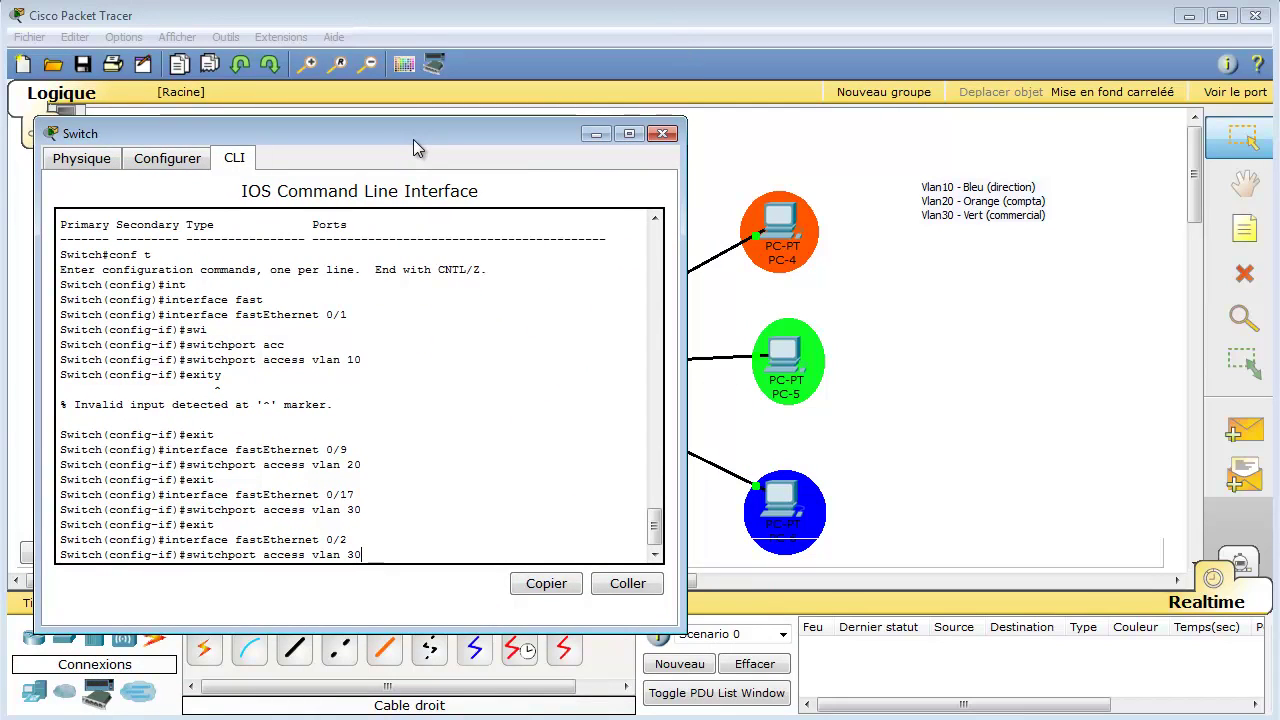
key(BackSpace)
text(1)
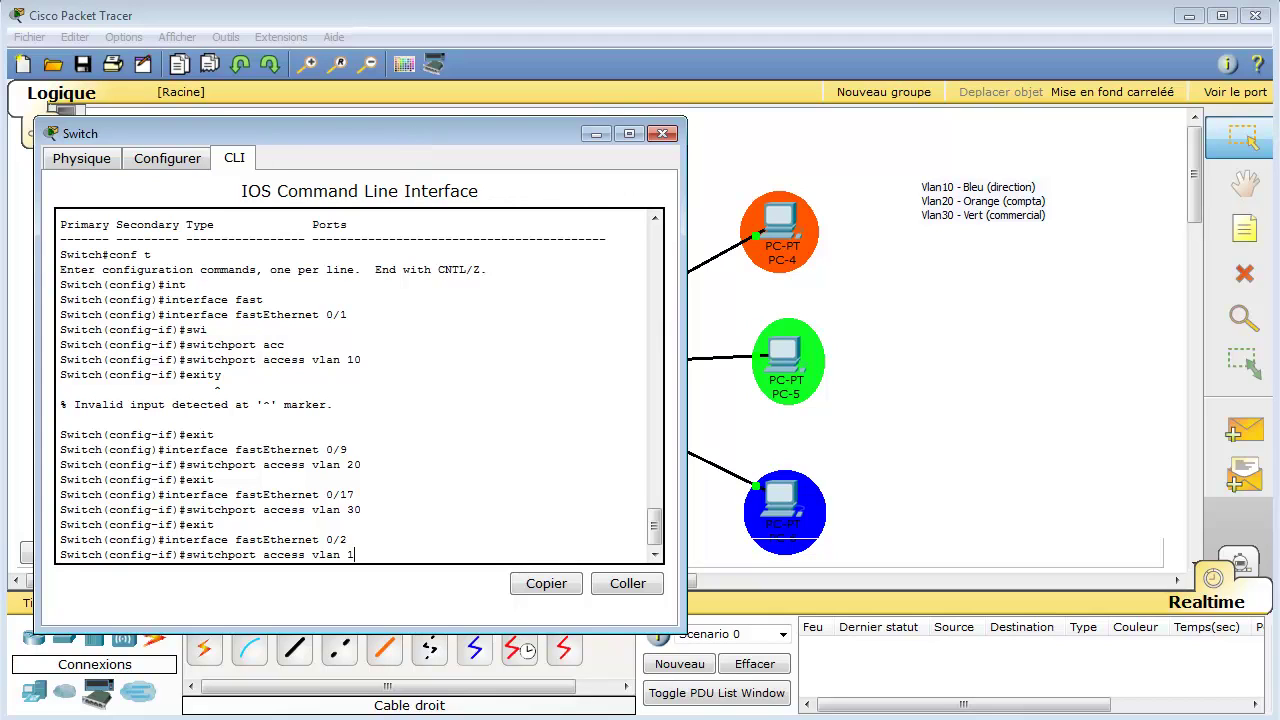
drag(490, 127, 459, 183)
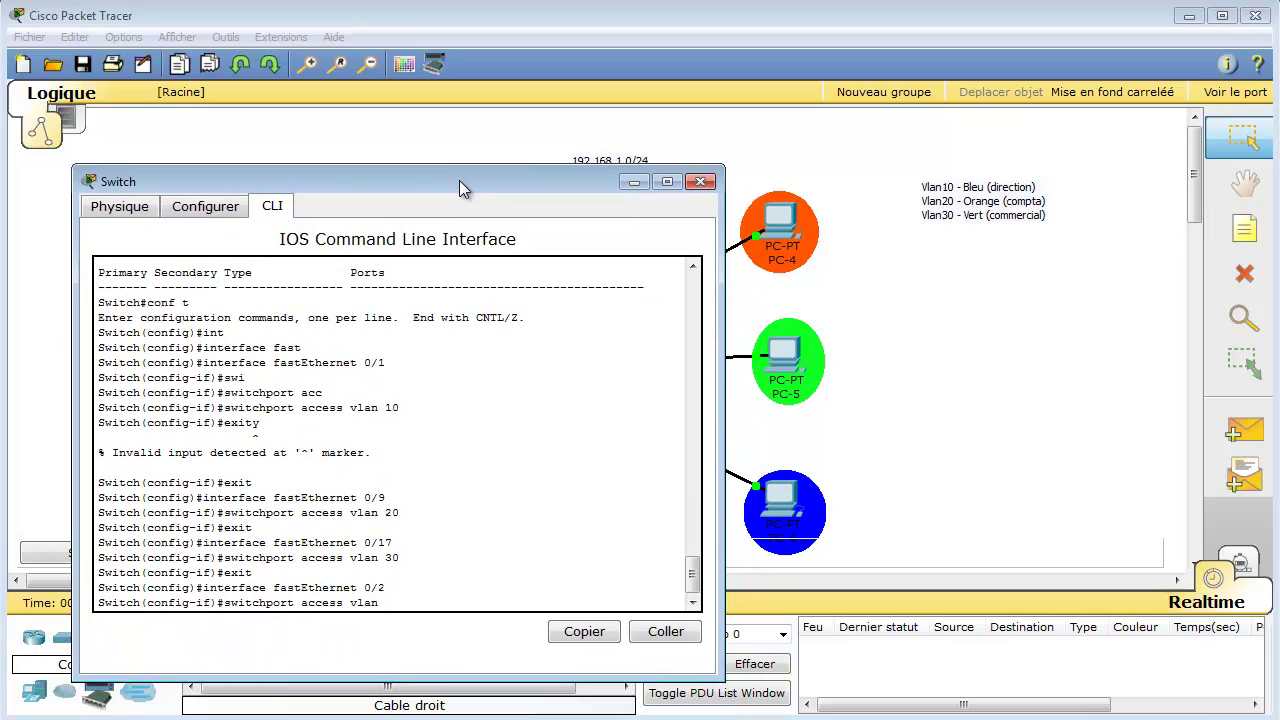
text(20)
key(Return)
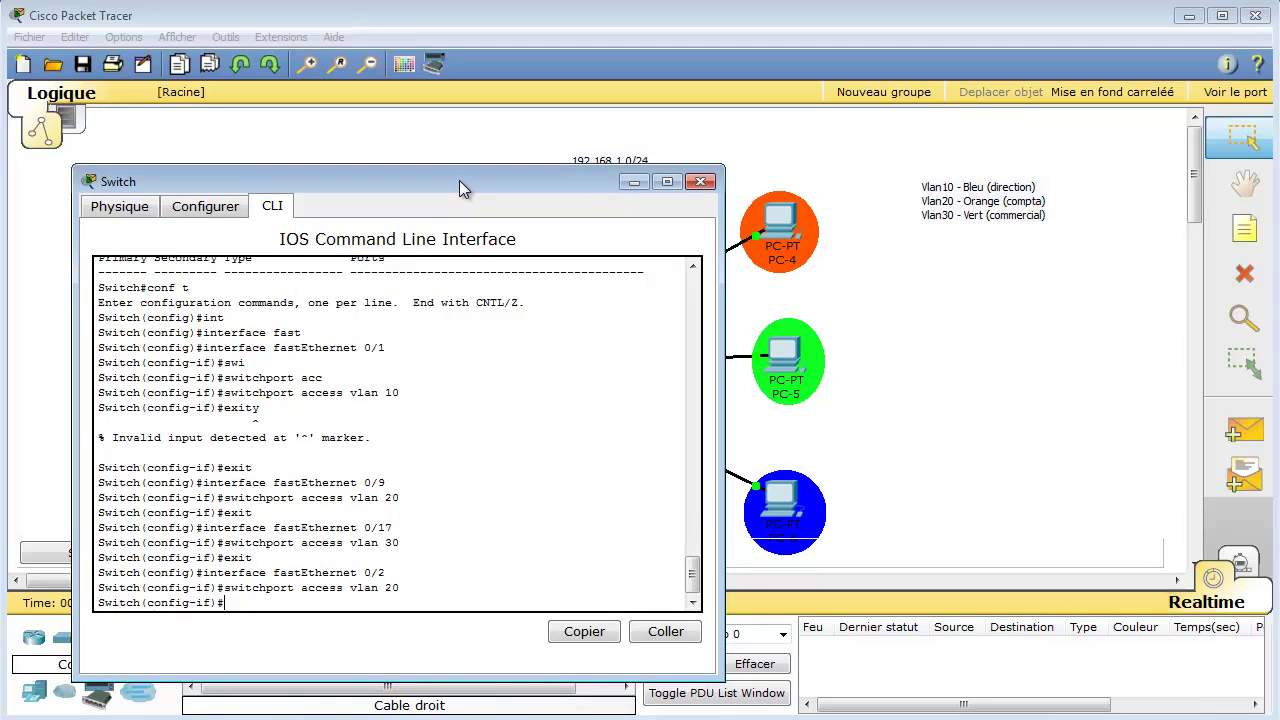
key(Up)
key(Up)
key(Up)
key(Return)
- Open interface configuration for port fastEthernet 0/10, which connects PC-5, by adapting the recalled interface command
key(Up)
key(Up)
key(Up)
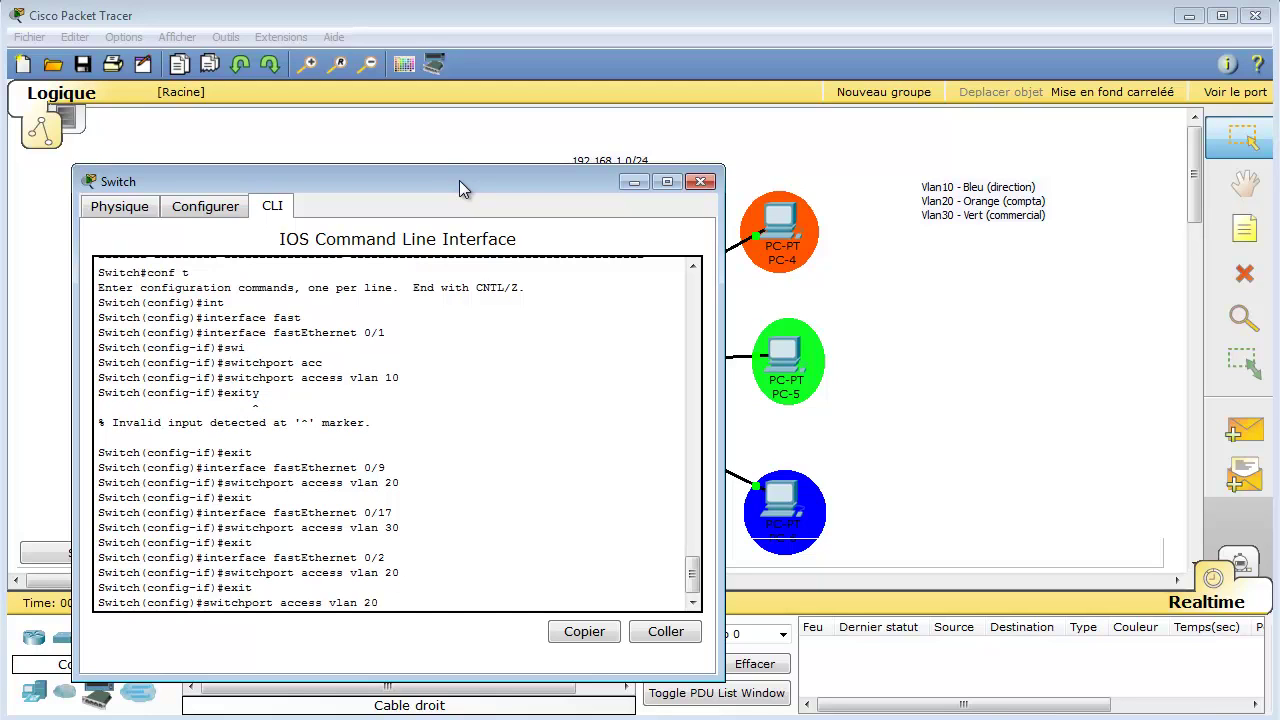
drag(459, 180, 982, 120)
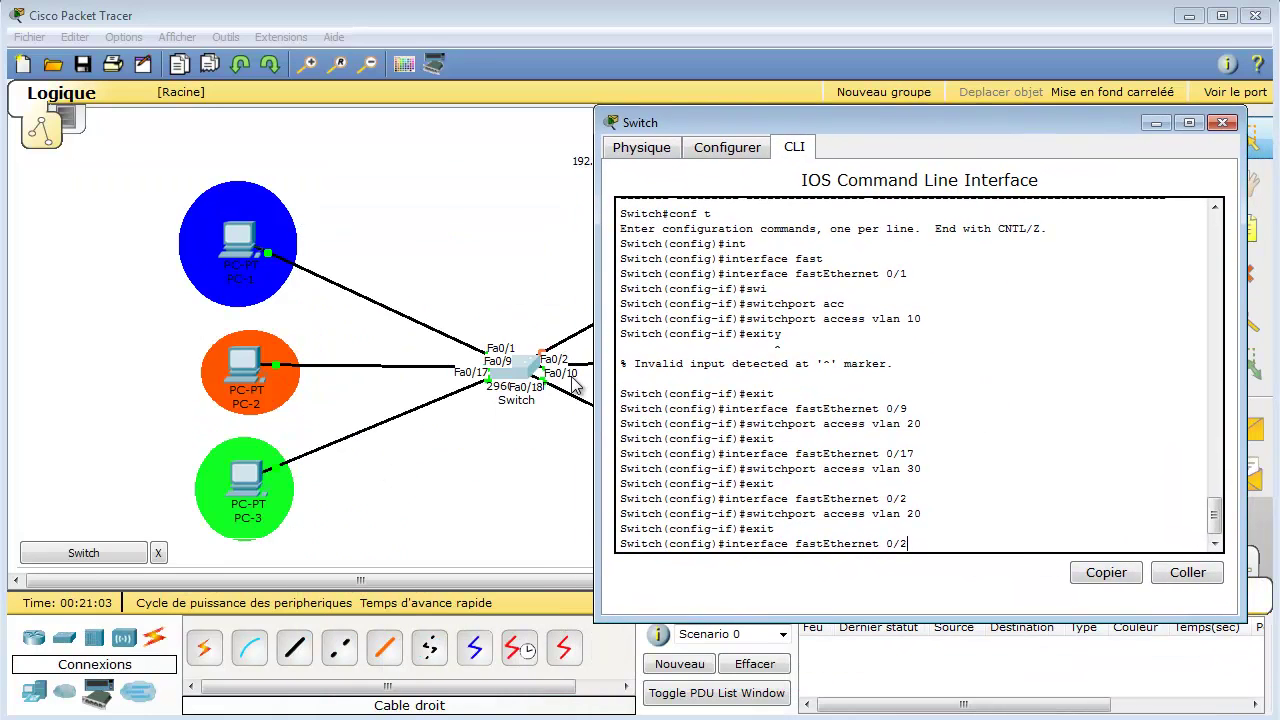
key(BackSpace)
text(10)
key(Return)
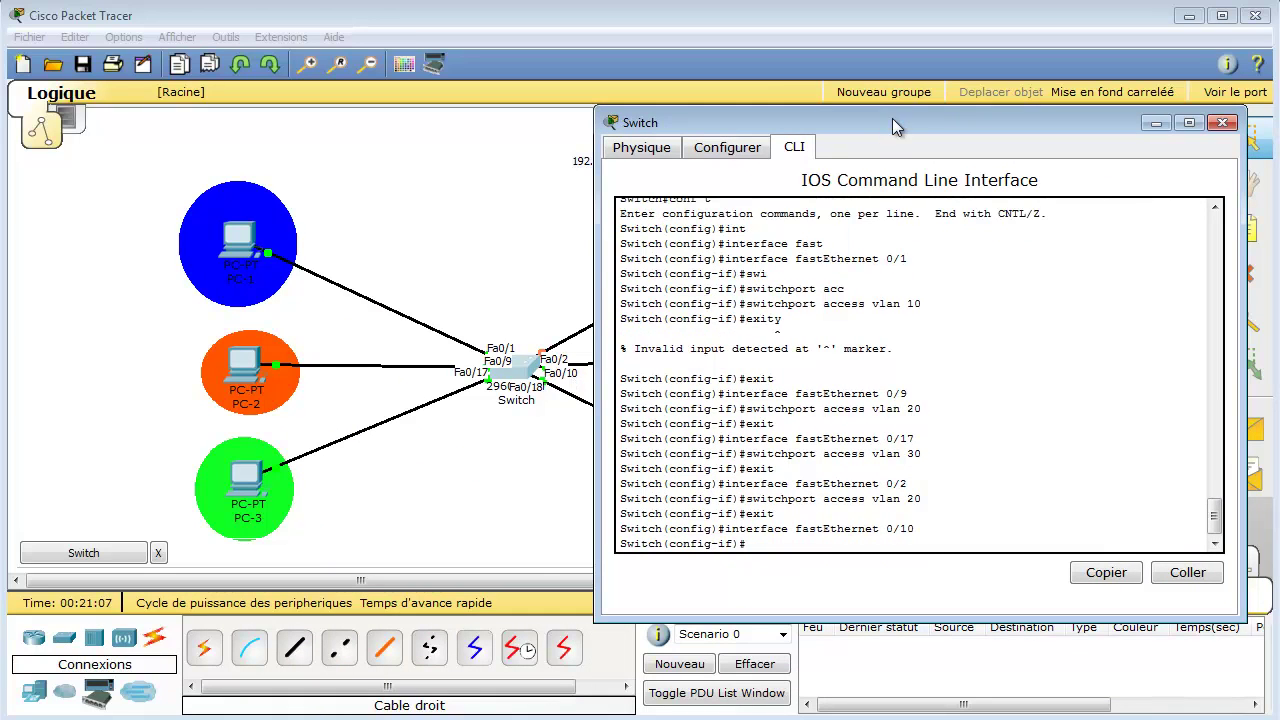
- Assign port fastEthernet 0/10 to VLAN 30, matching PC-5's green marking, and exit to global configuration mode
drag(893, 126, 695, 414)
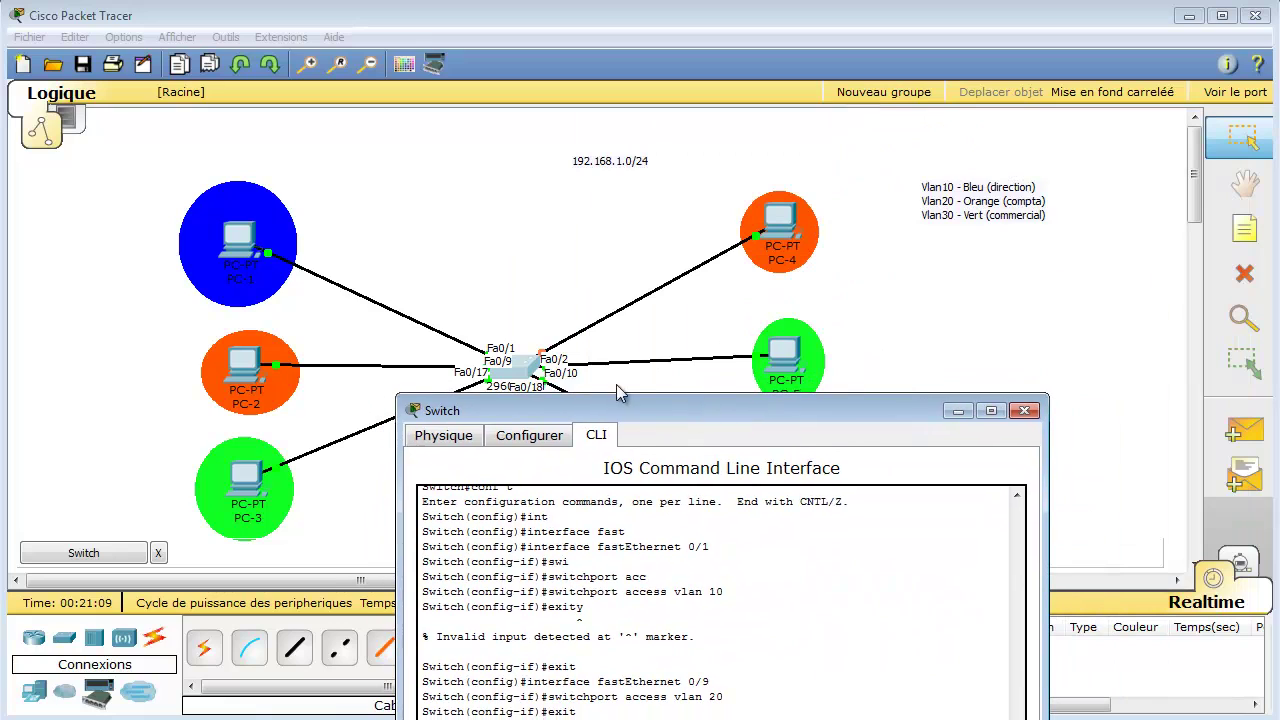
drag(782, 415, 906, 172)
key(Up)
key(Up)
key(Up)
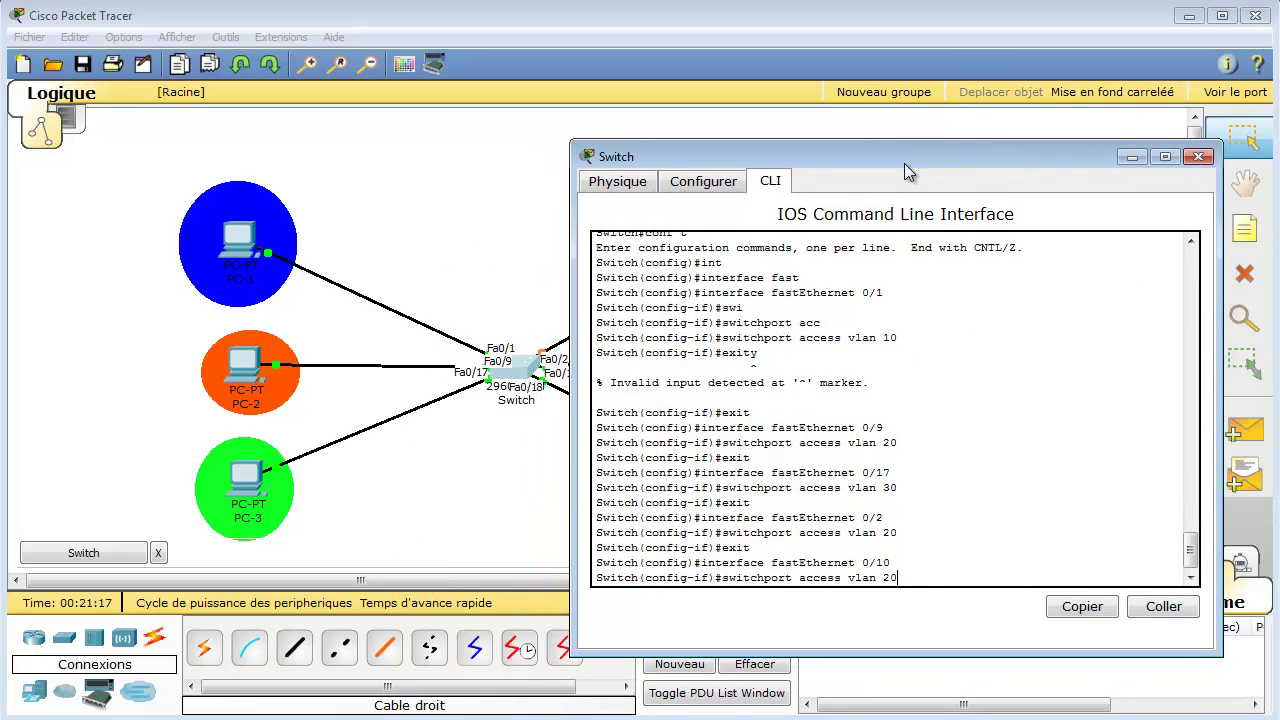
key(BackSpace)
text(30)
key(Return)
key(Up)
key(Up)
key(Up)
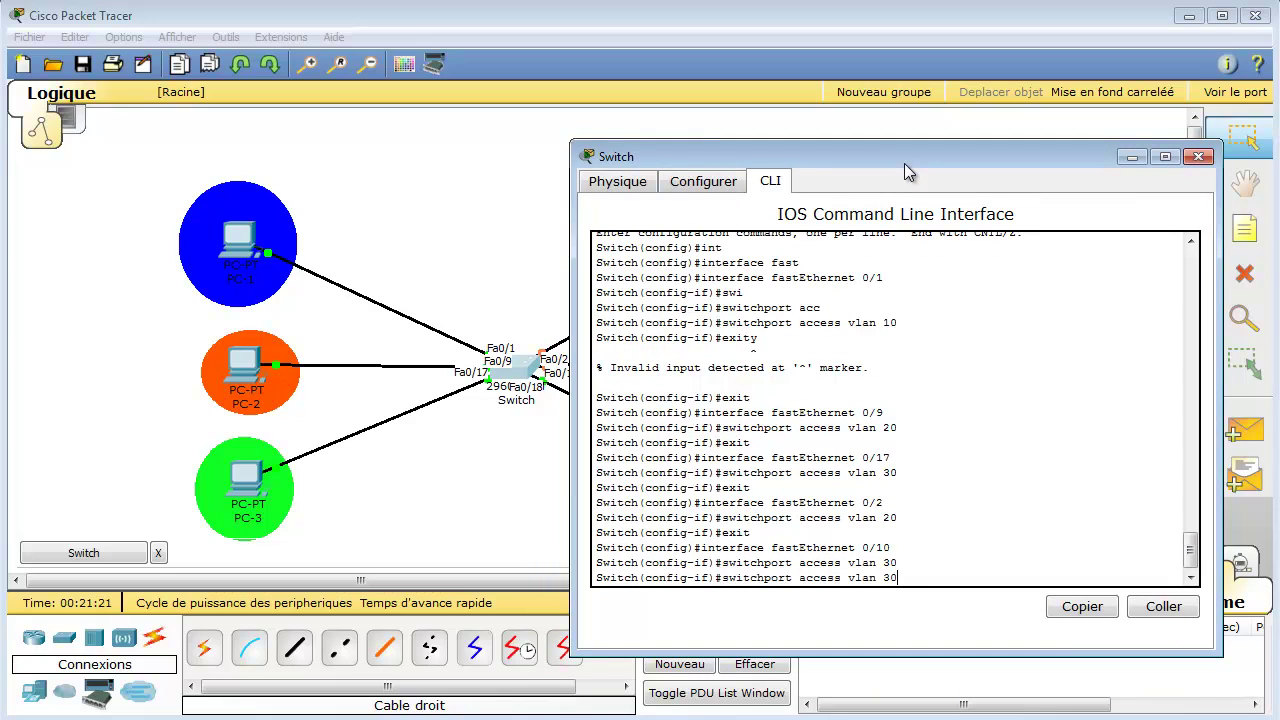
key(Return)
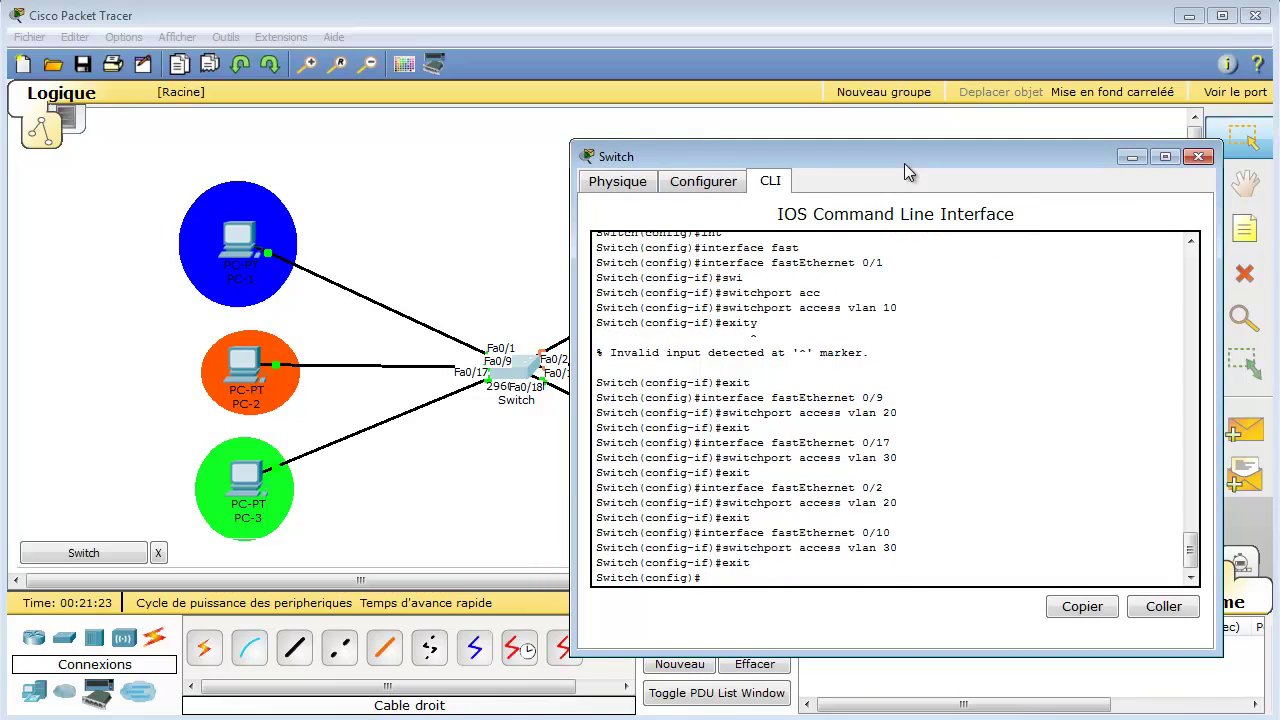
- Open interface configuration for port fastEthernet 0/18, which connects the blue-marked PC below PC-5
key(Up)
key(Up)
key(Up)
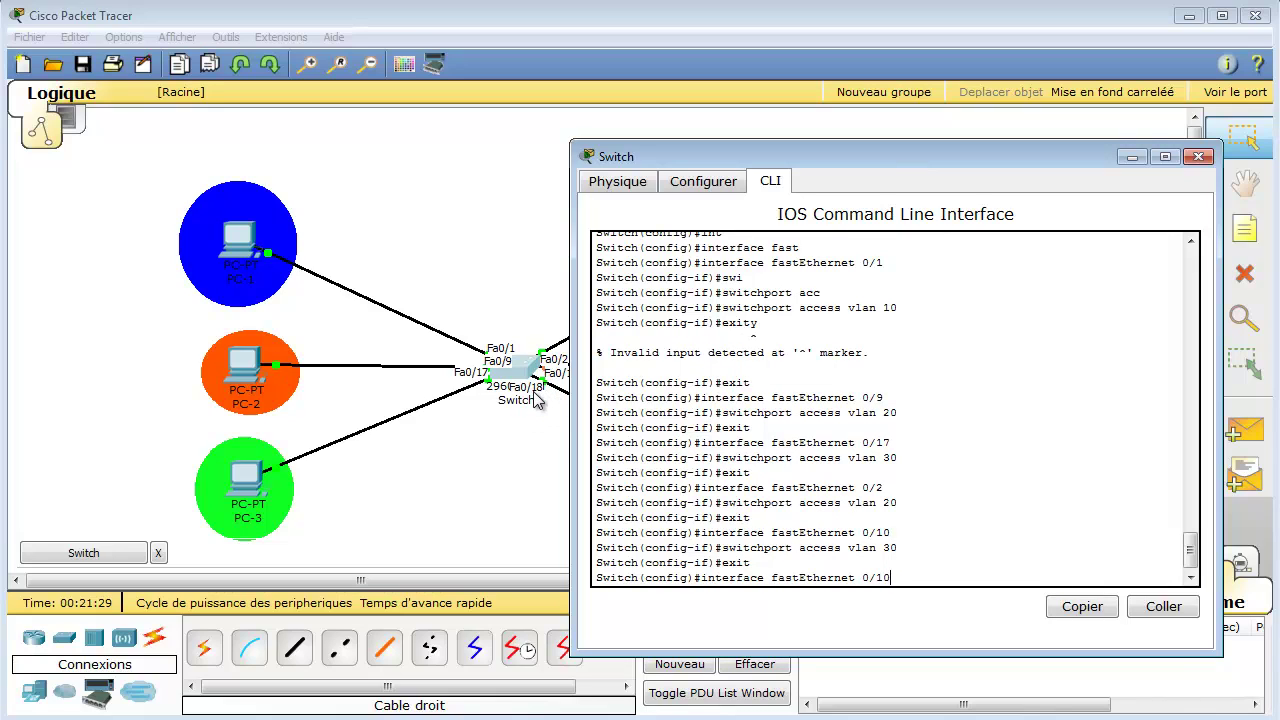
key(BackSpace)
text(8)
key(Return)
- Assign port fastEthernet 0/18 to VLAN 10 and end configuration mode to return to the privileged prompt
key(Up)
key(Up)
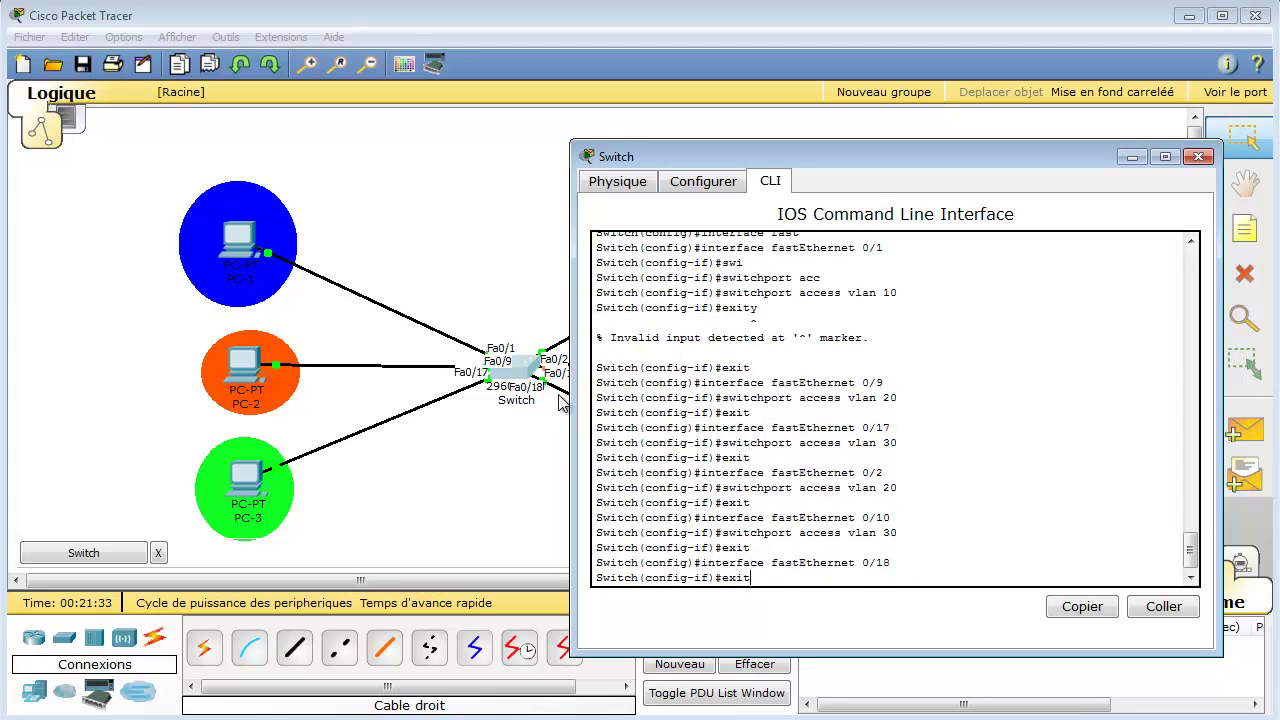
key(Up)
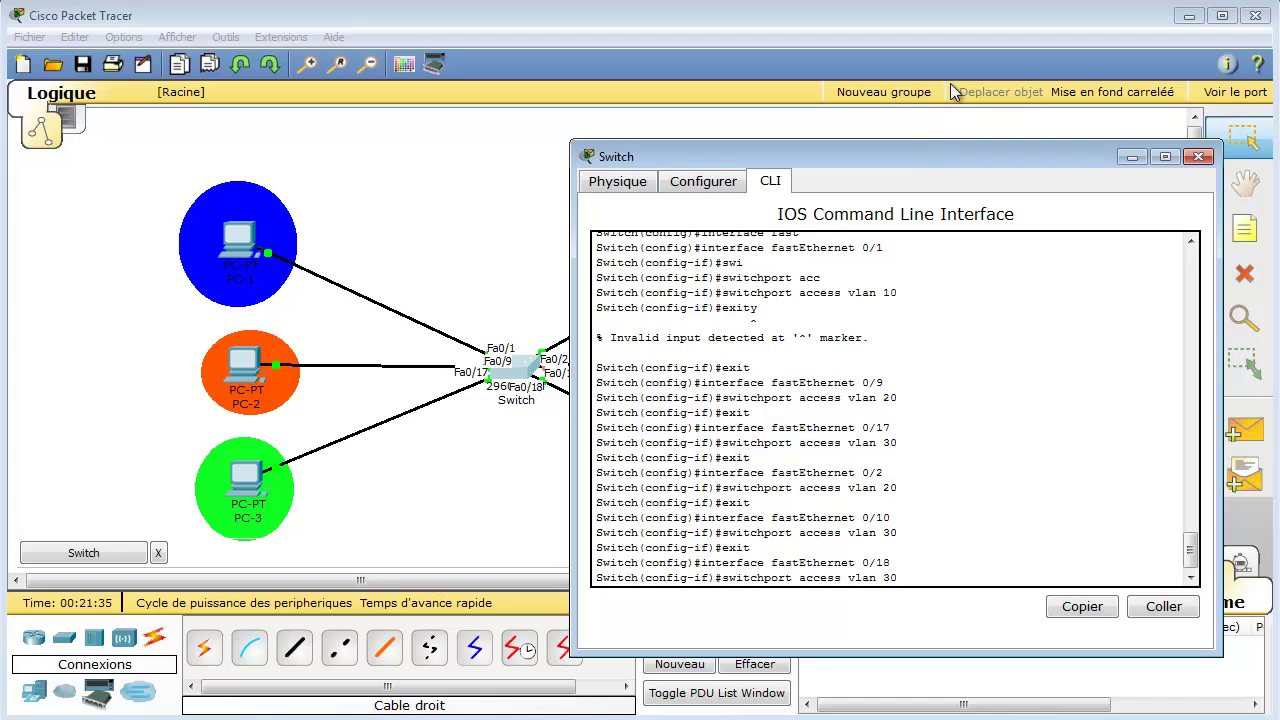
drag(913, 156, 688, 147)
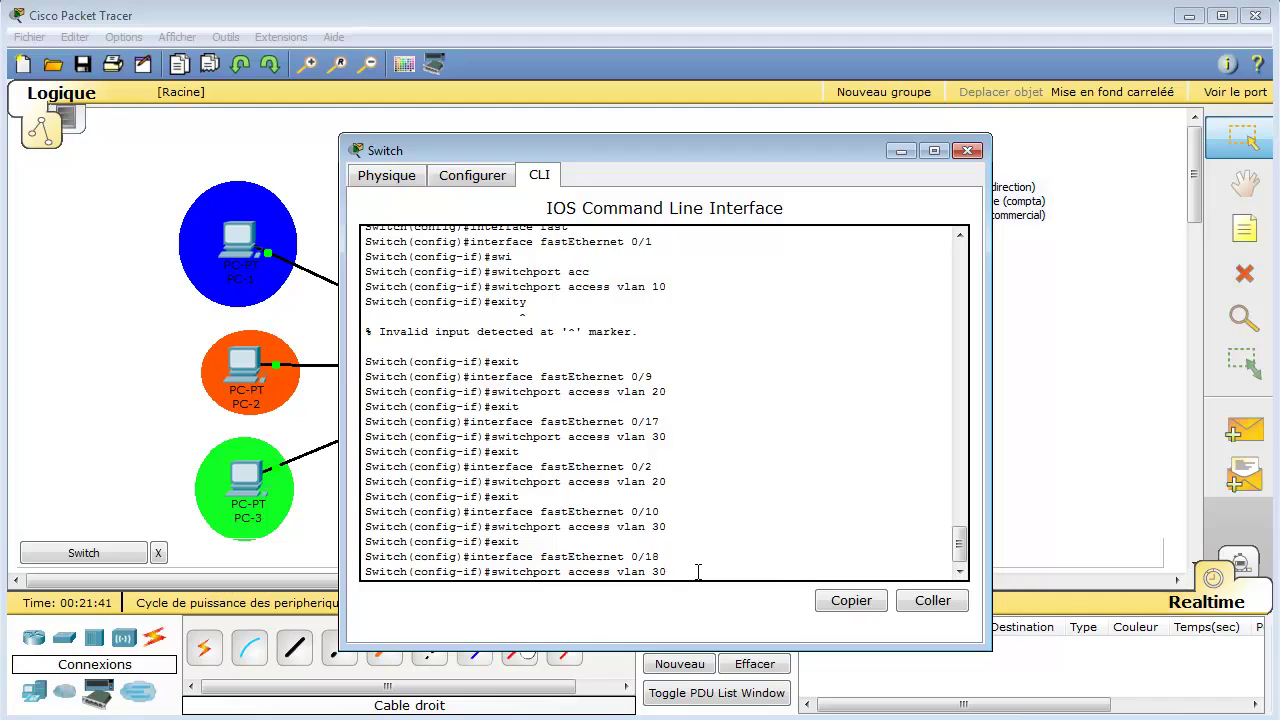
text(0)
key(Return)
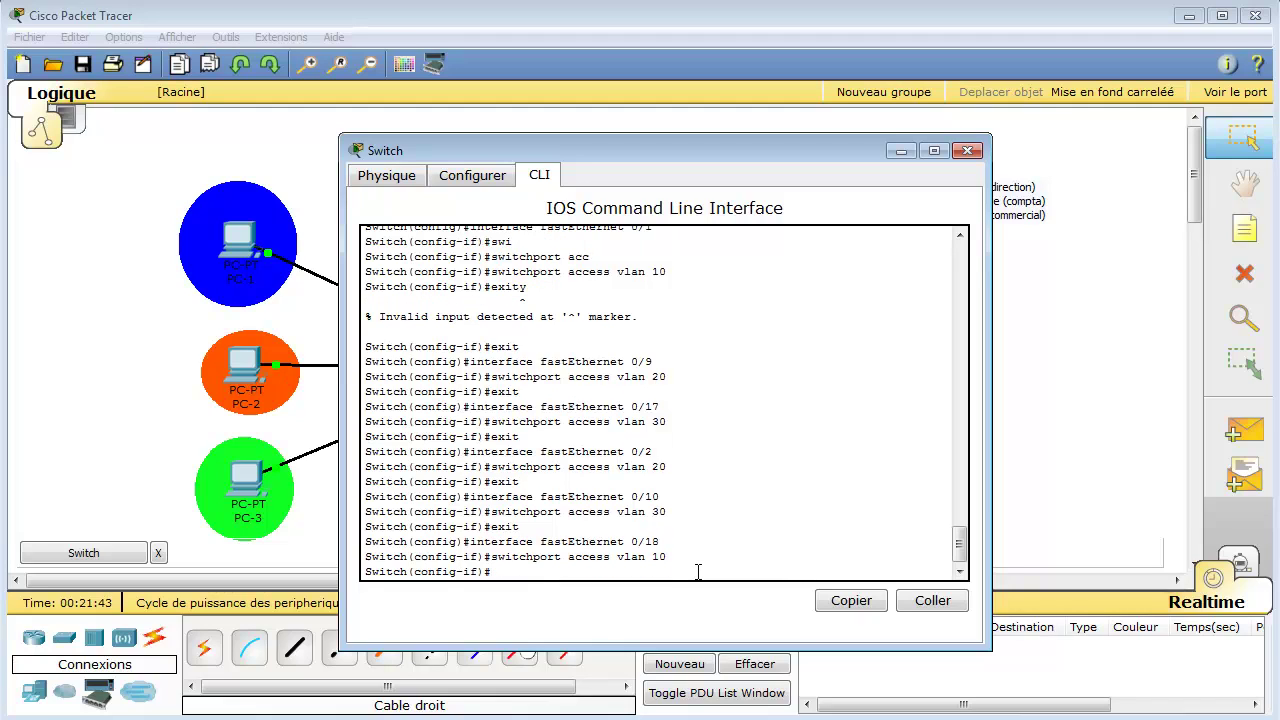
text(end)
key(Return)
key(Return)
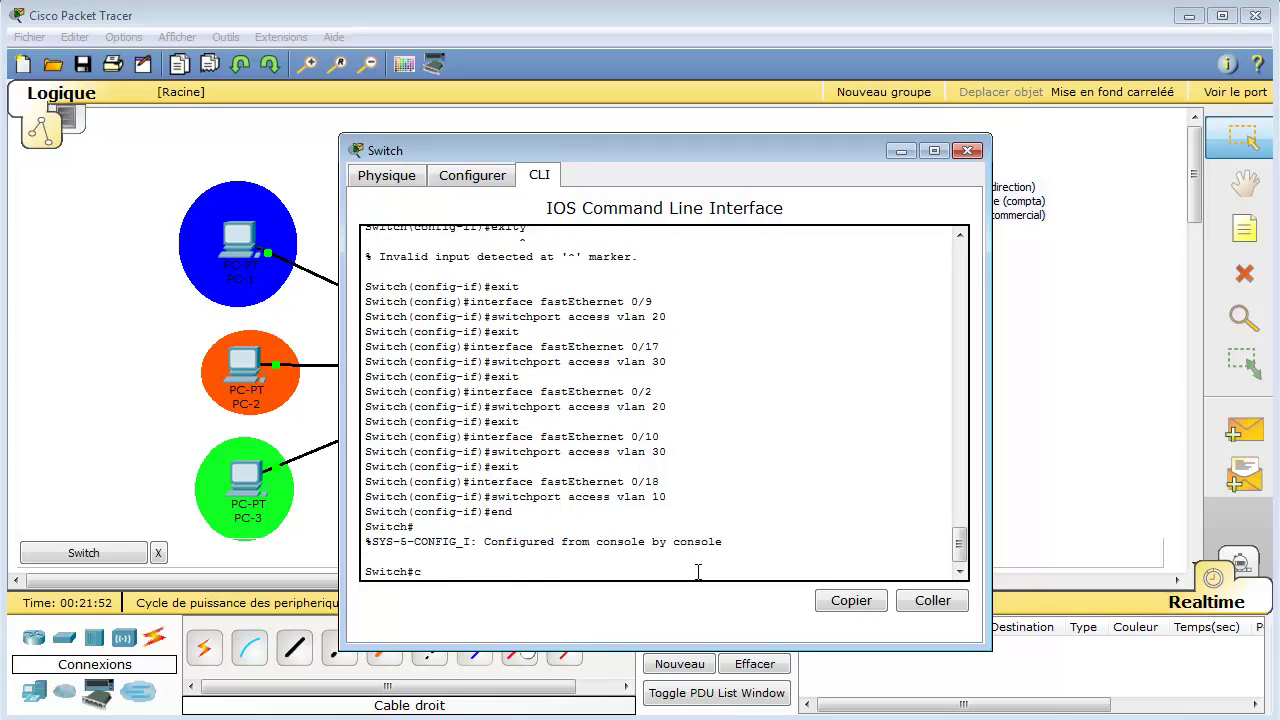
- Save the switch's configuration with copy running-config startup-config, accepting the default destination filename, and close the switch window
text(cop)
key(Tab)
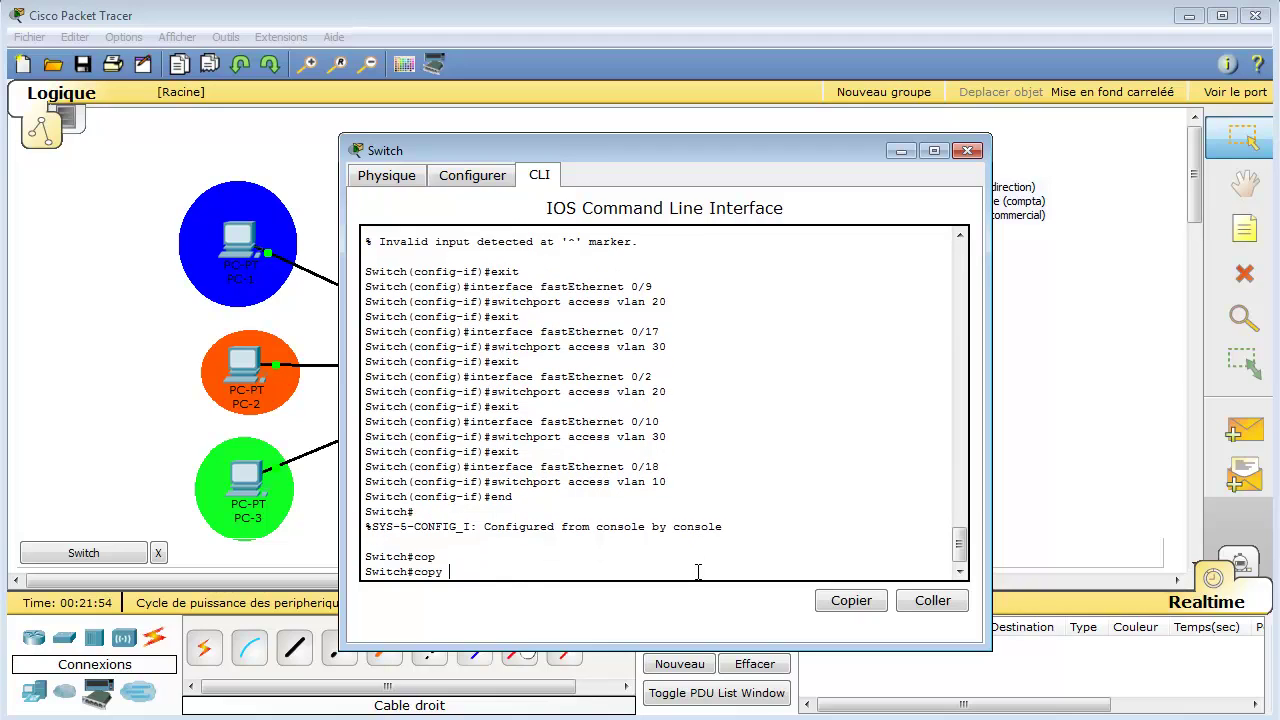
text(ru)
key(Tab)
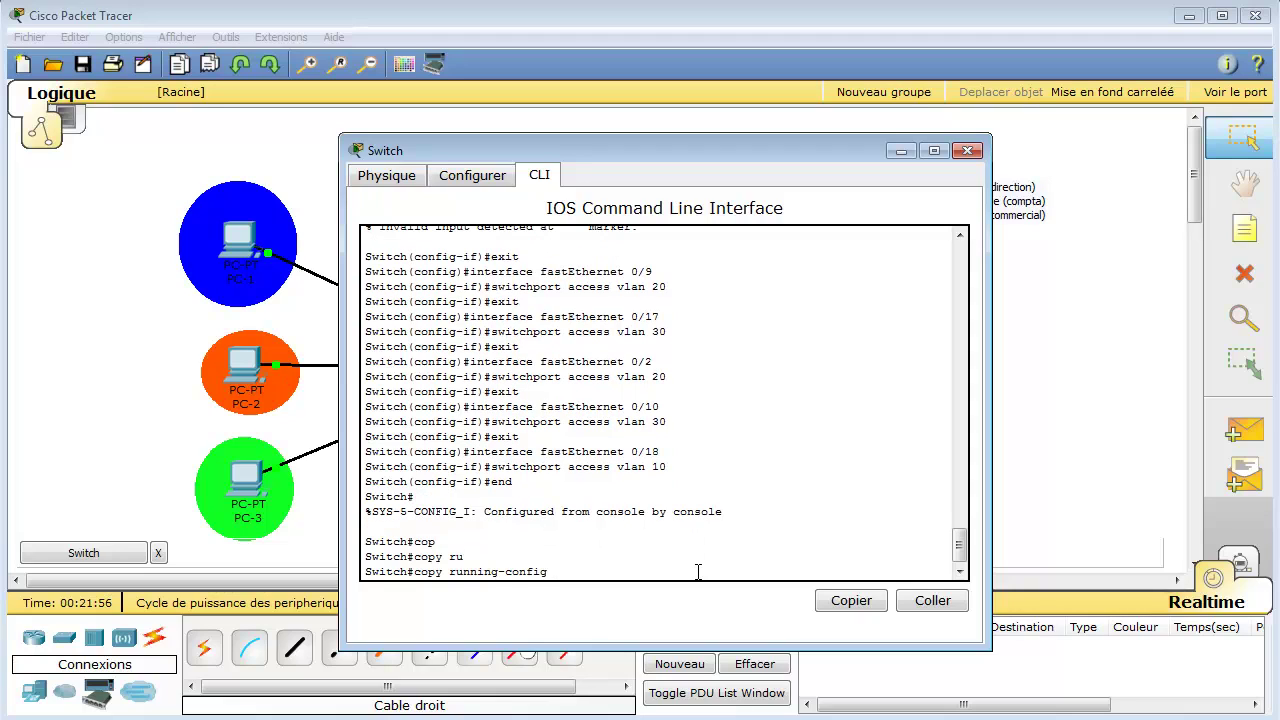
text(st)
key(Tab)
key(Return)
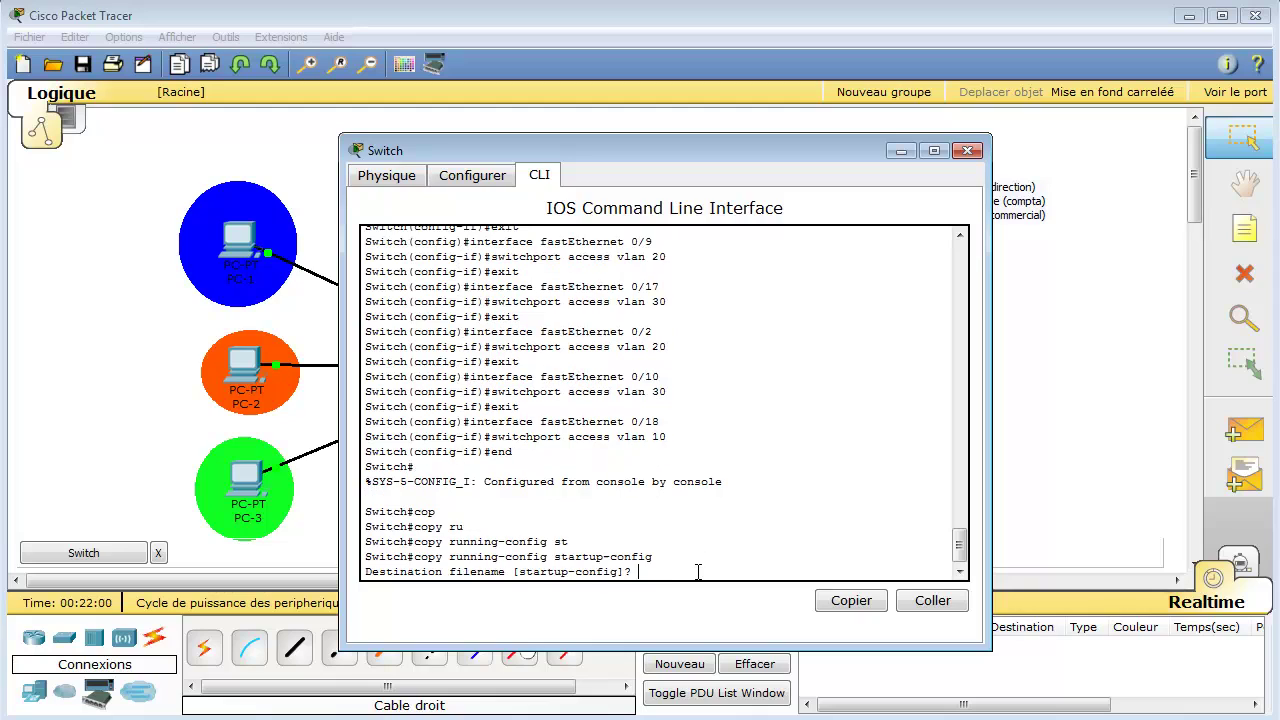
key(Return)
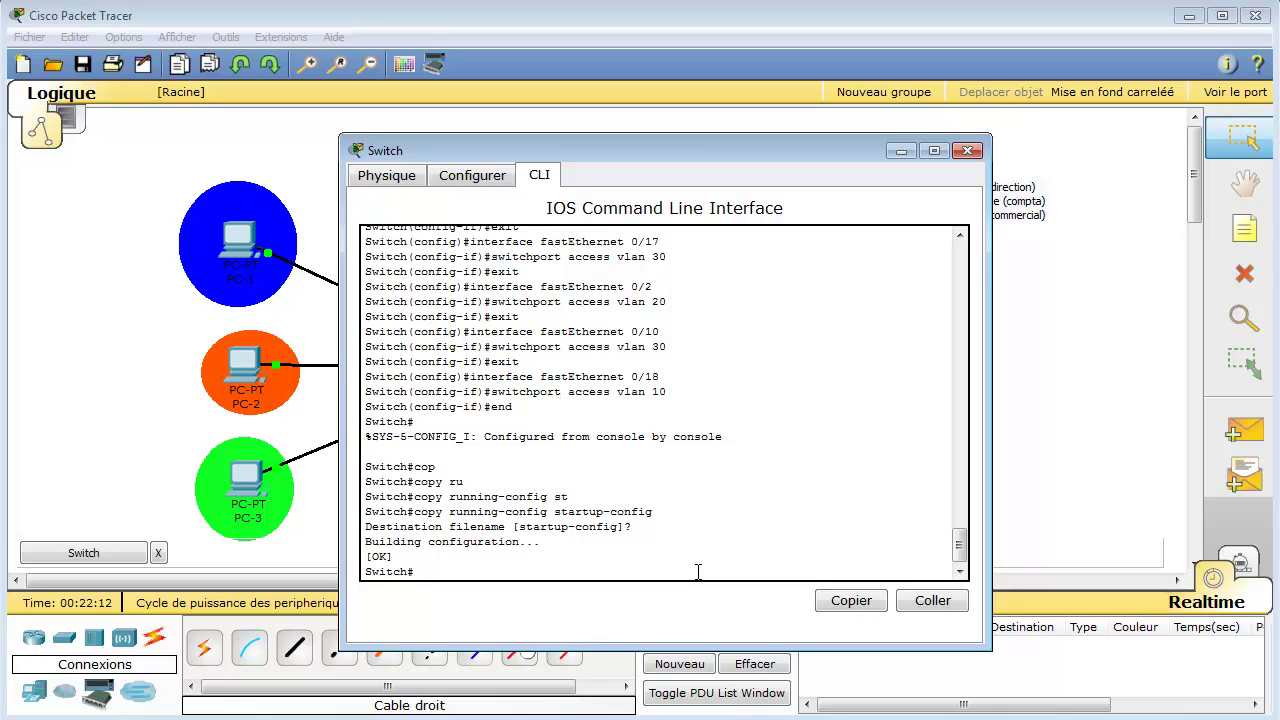
drag(497, 257, 693, 413)
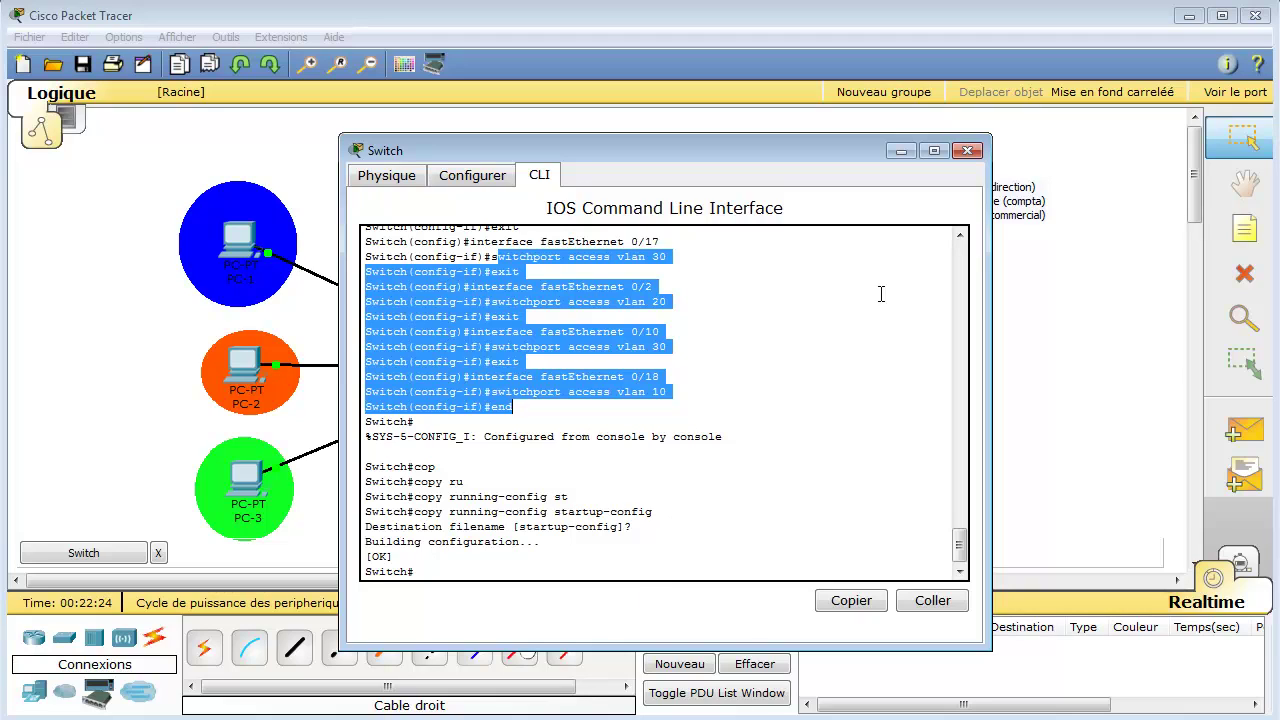
click(967, 151)
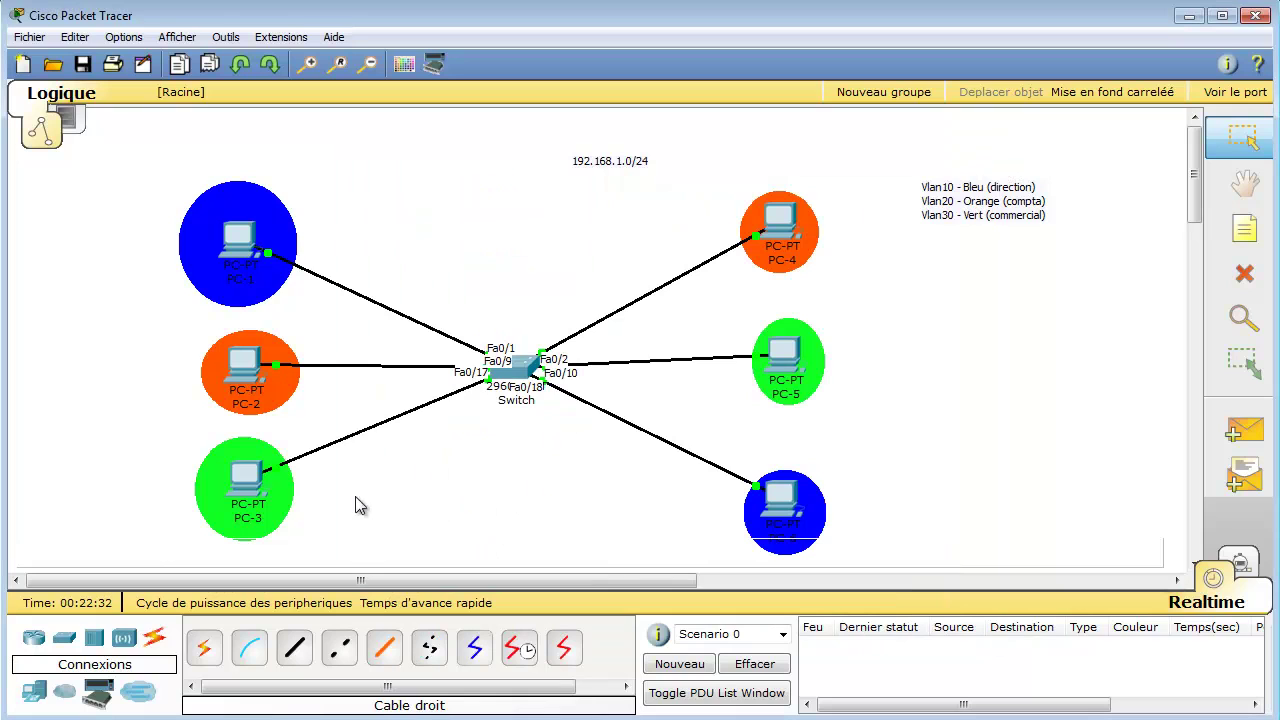
- Ping 192.168.1.5 from PC-1's Command Prompt to test communication between different VLANs, and interrupt the ping
click(250, 262)
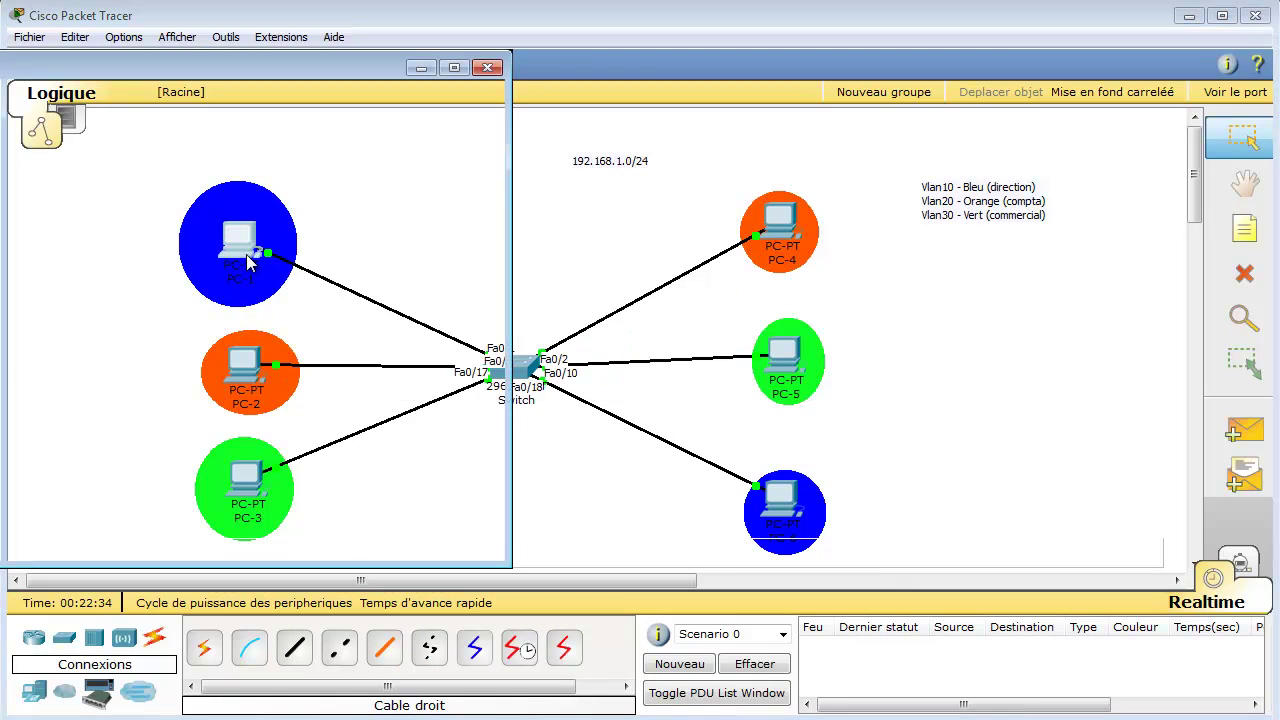
drag(255, 60, 492, 164)
click(995, 230)
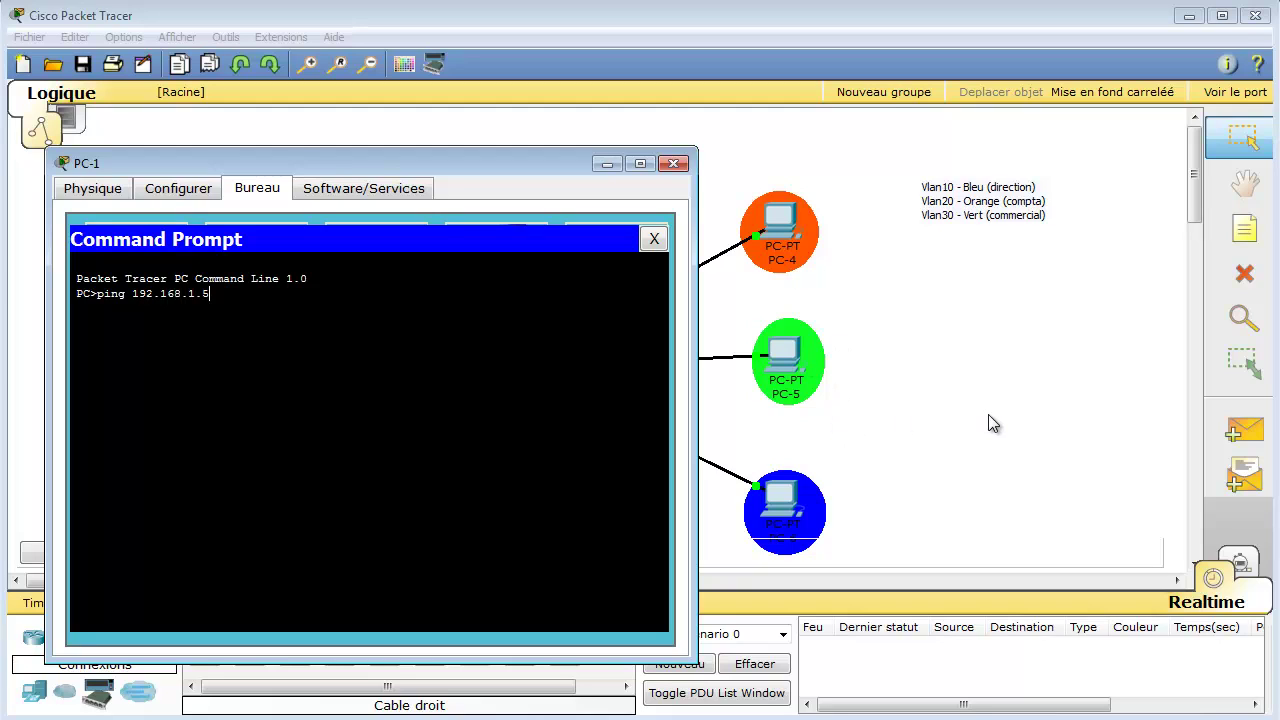
key(Return)
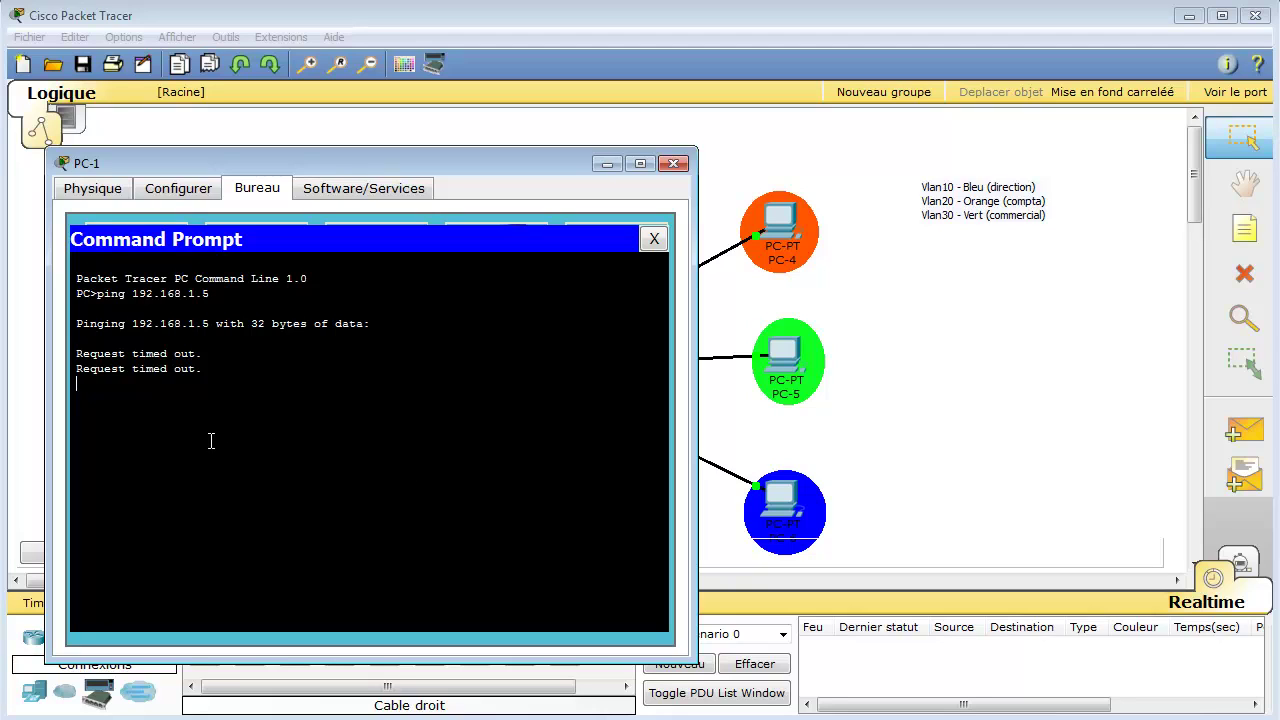
key(ctrl+c)
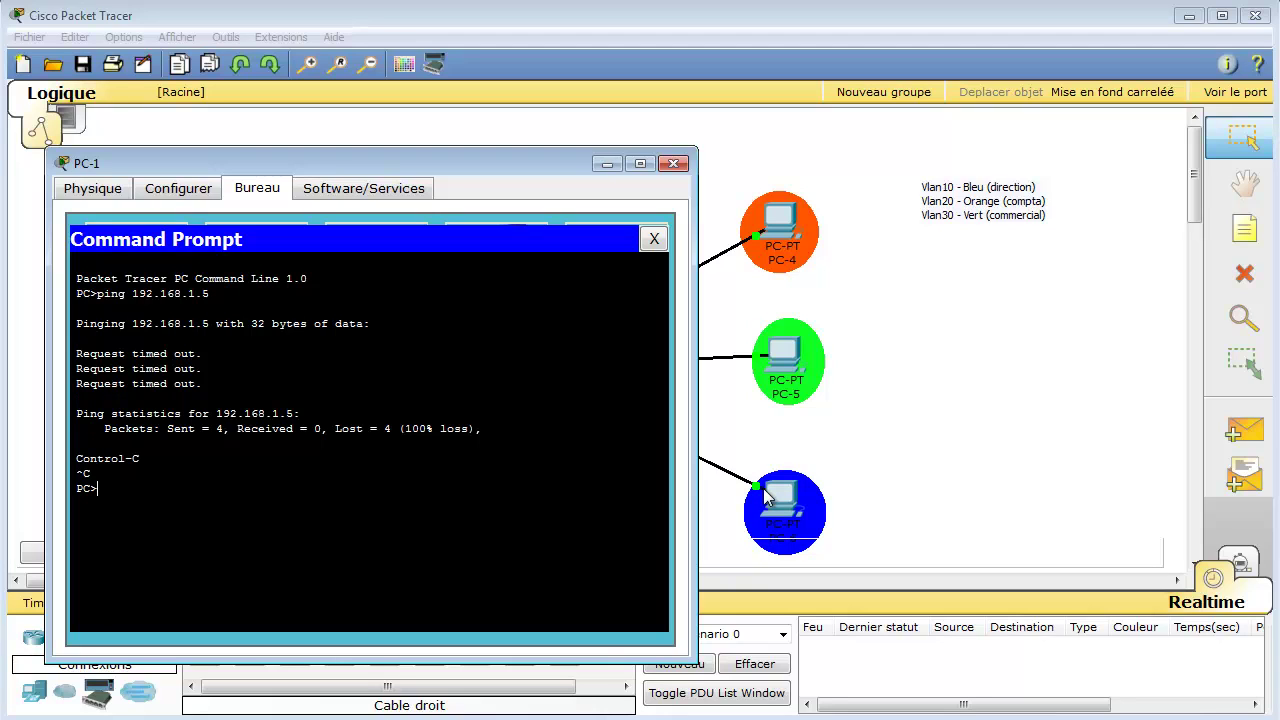
- Ping 192.168.1.6 from PC-1's Command Prompt to test communication within the same VLAN, and close PC-1's window
key(Up)
key(BackSpace)
drag(330, 163, 374, 136)
key(Return)
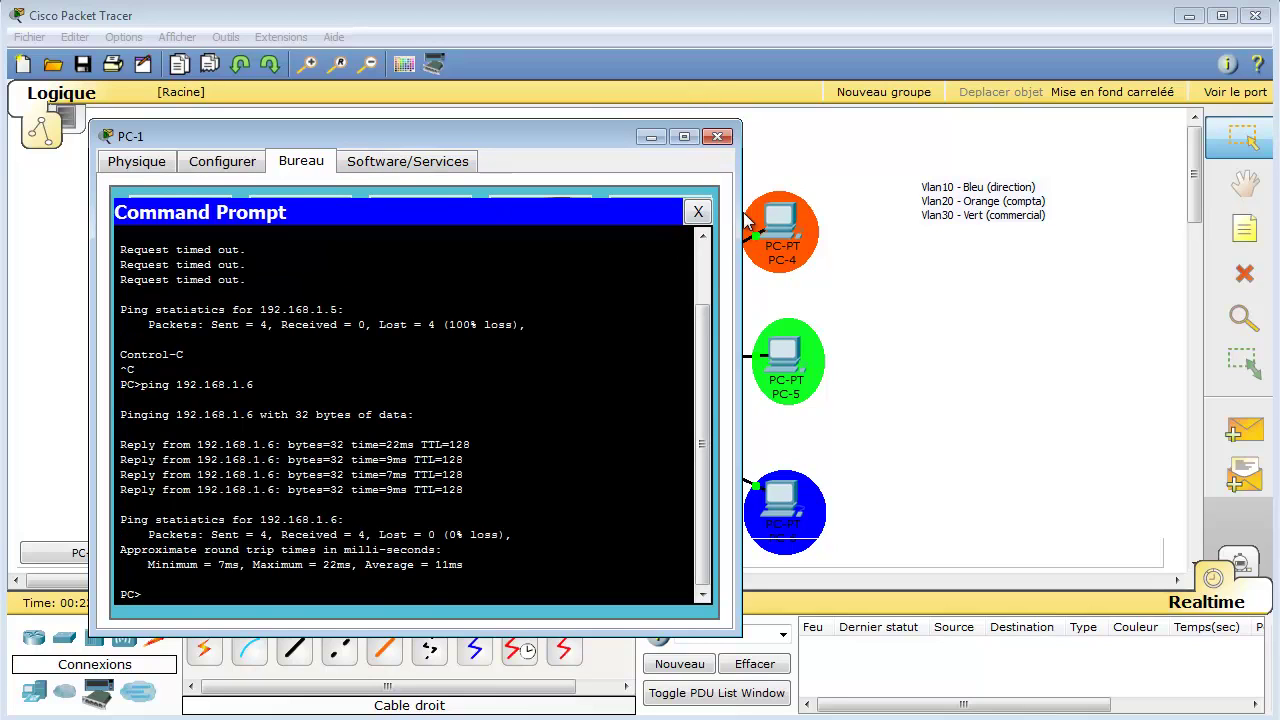
click(698, 212)
click(717, 136)
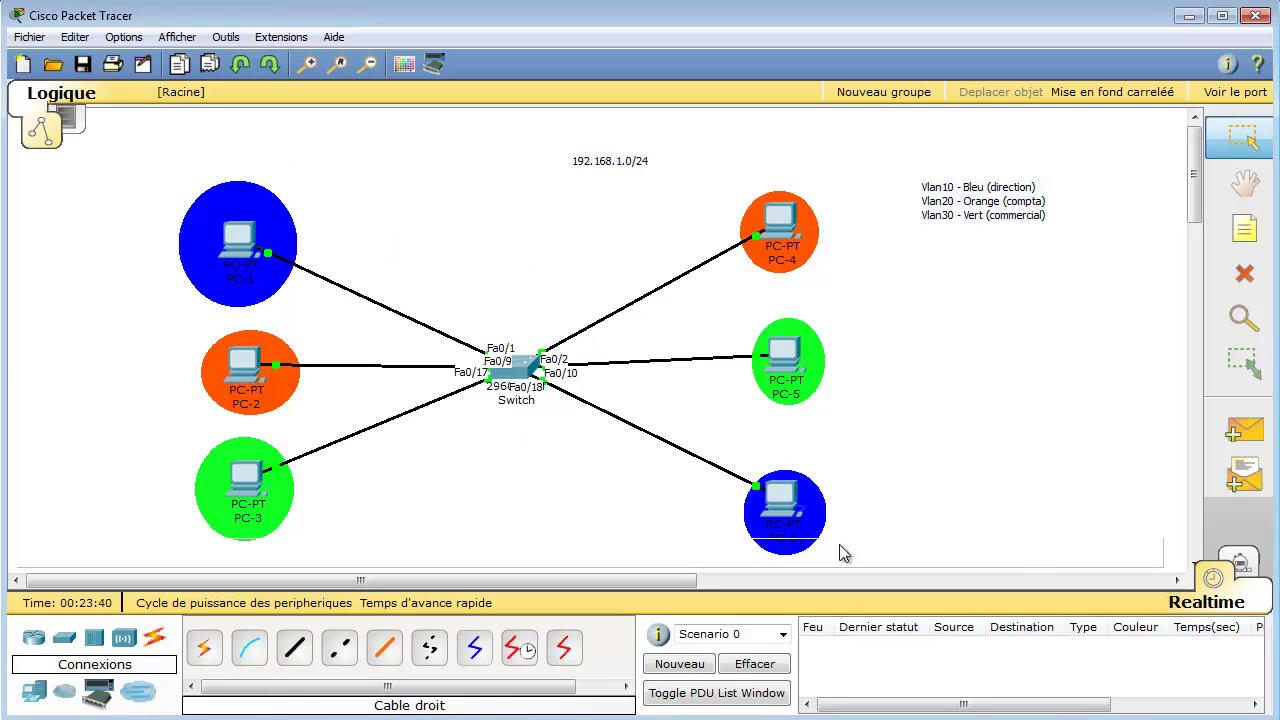
- Switch to Simulation mode, filter the event list to show only ICMP, and hide the event list
click(1240, 570)
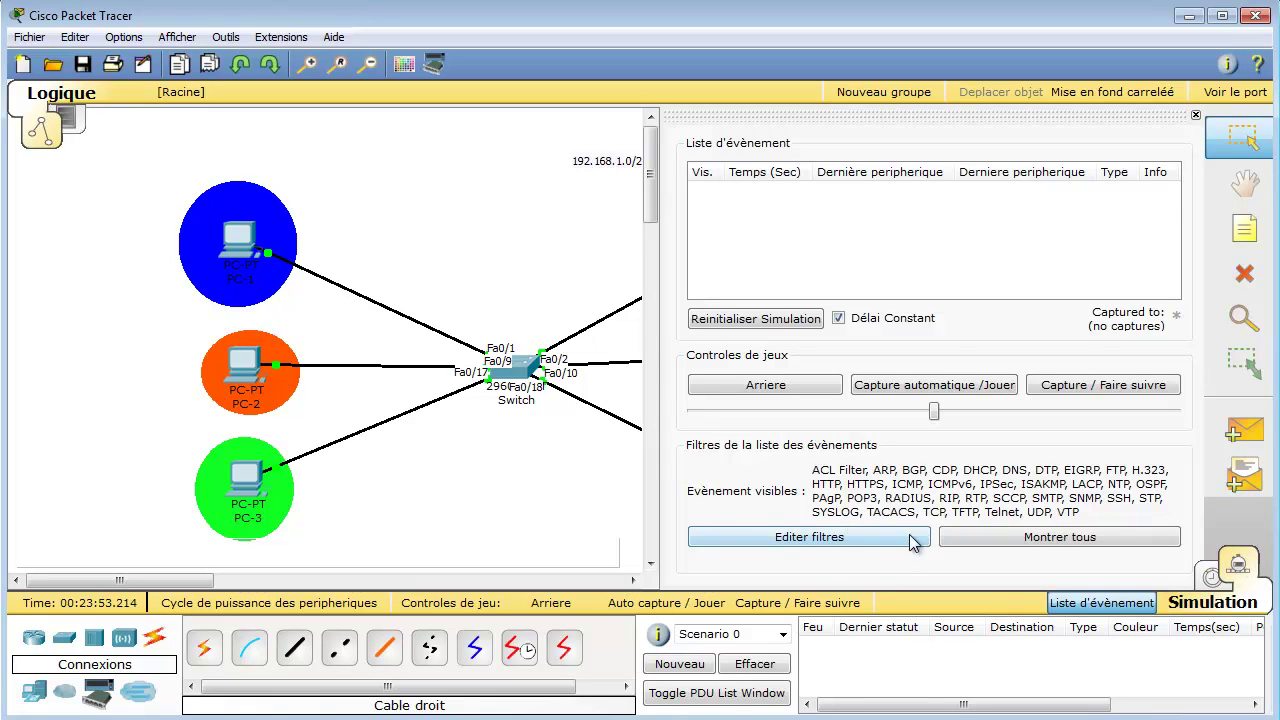
click(824, 537)
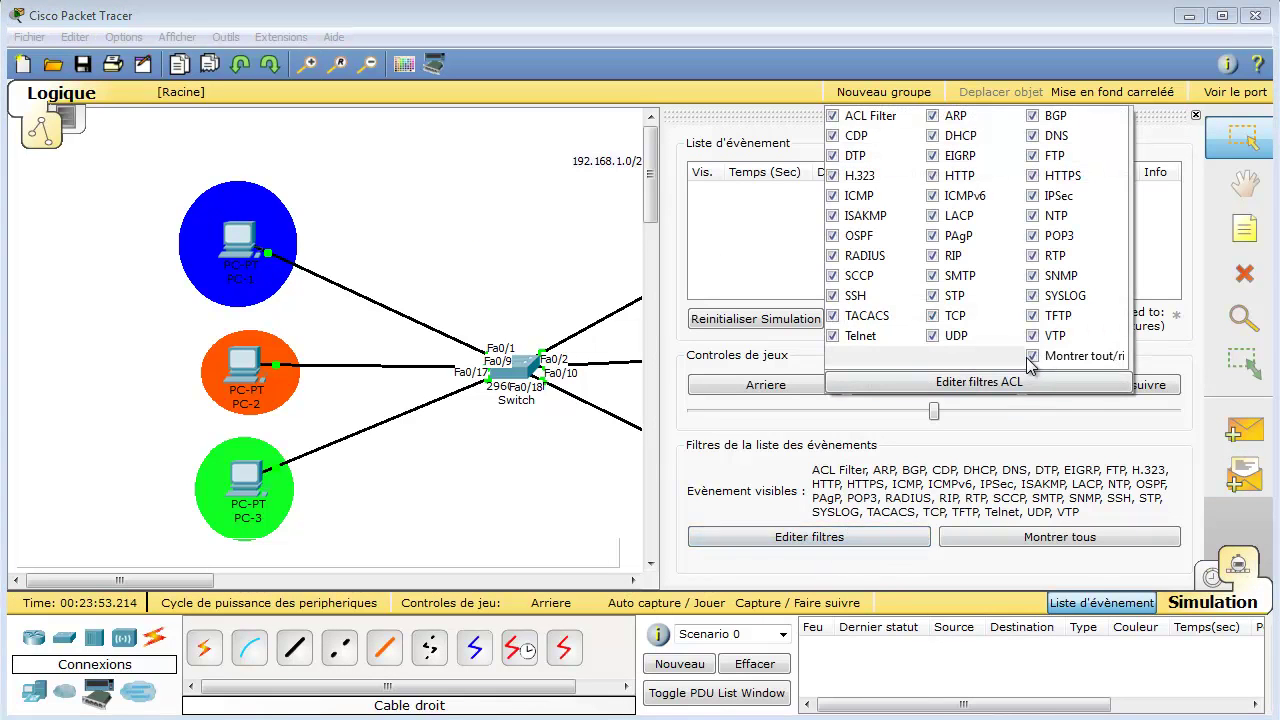
click(1031, 358)
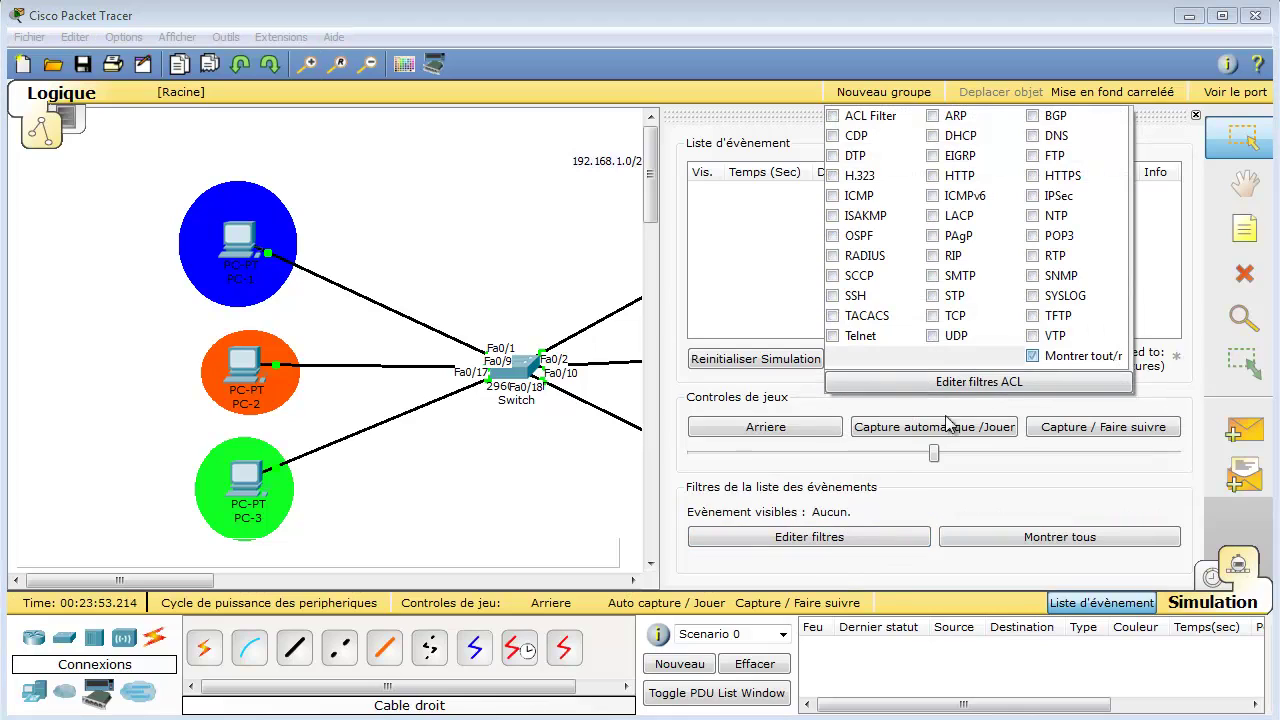
click(832, 196)
click(744, 235)
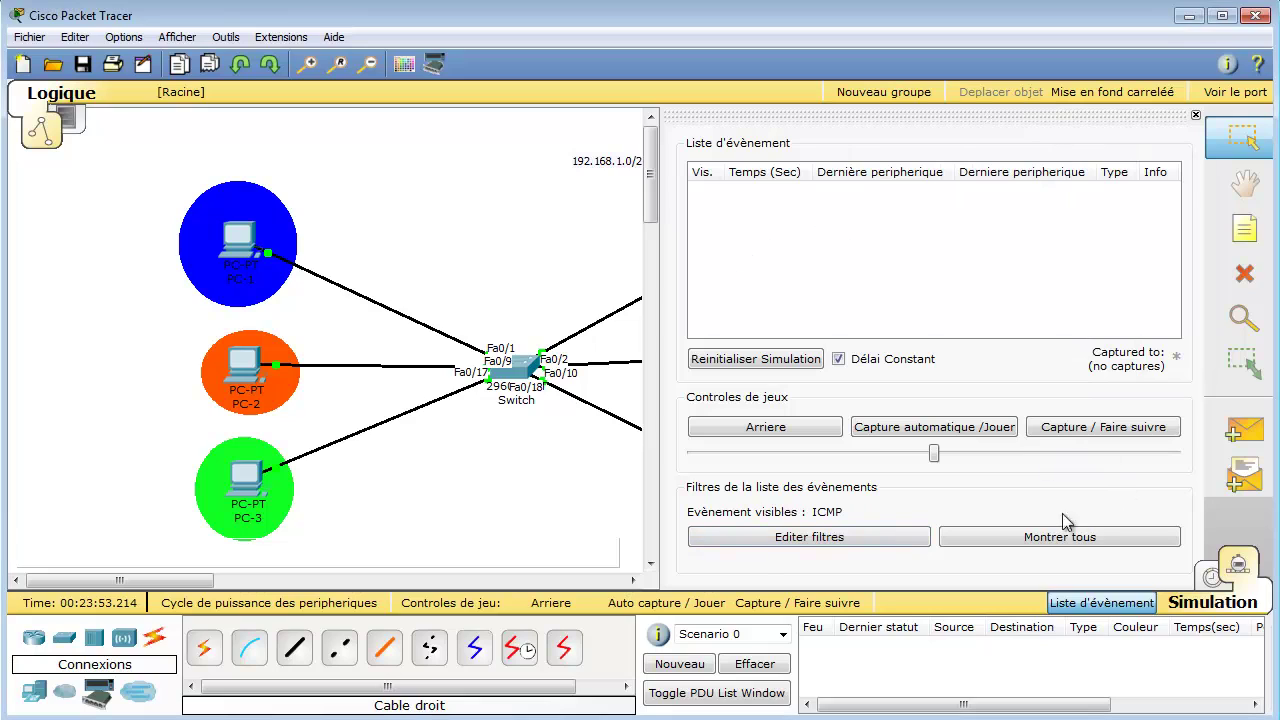
click(1101, 602)
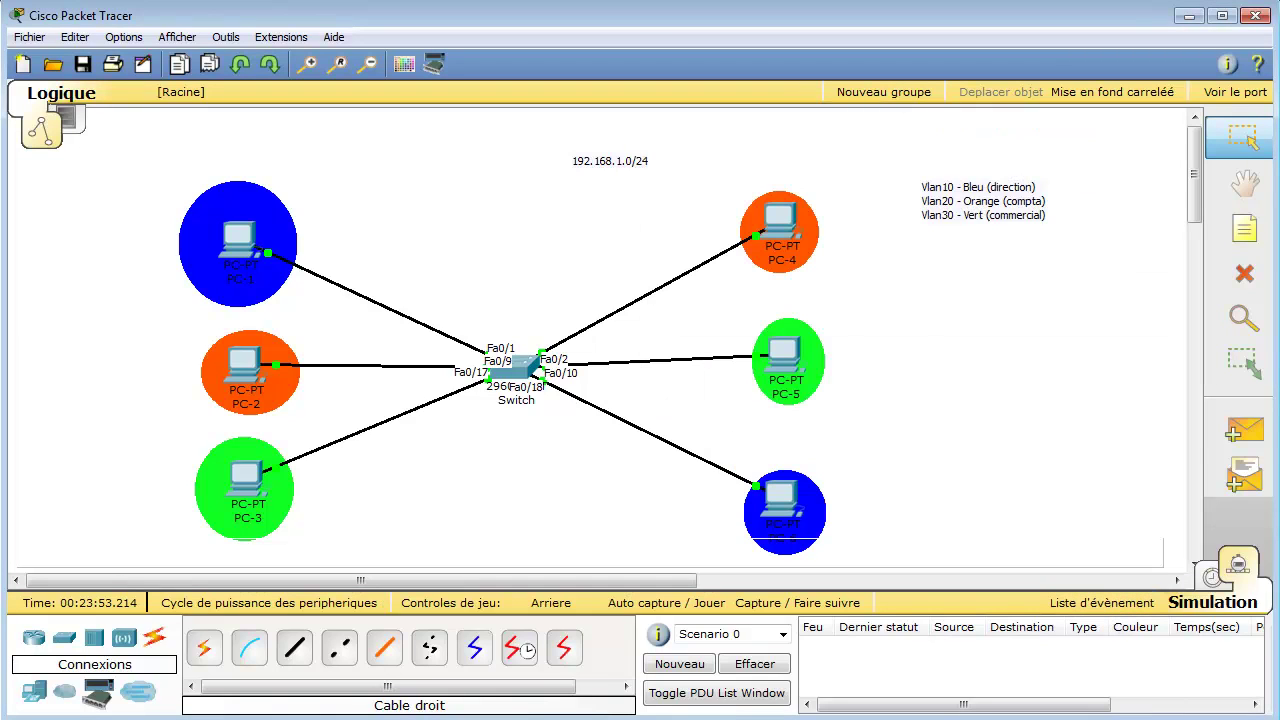
- Add a simple PDU from PC-2 to PC-5, run the simulation with automatic capture, and hide the event list
click(1244, 430)
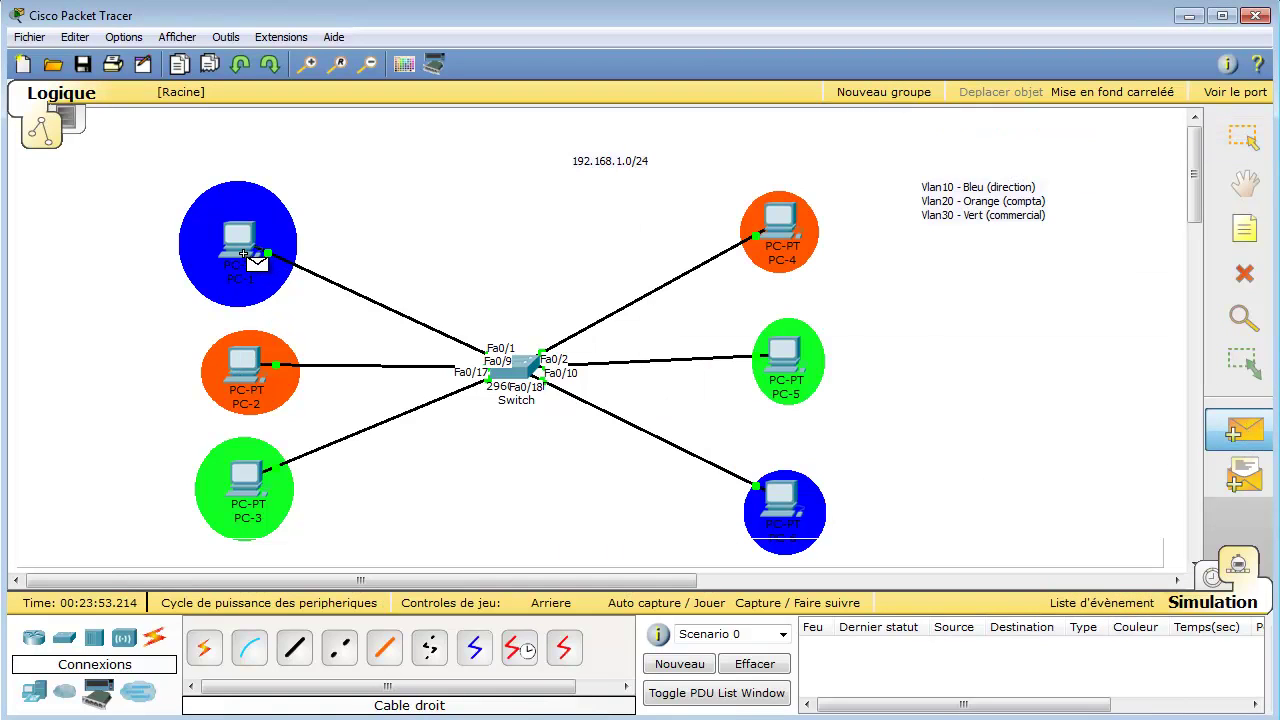
click(245, 364)
click(779, 349)
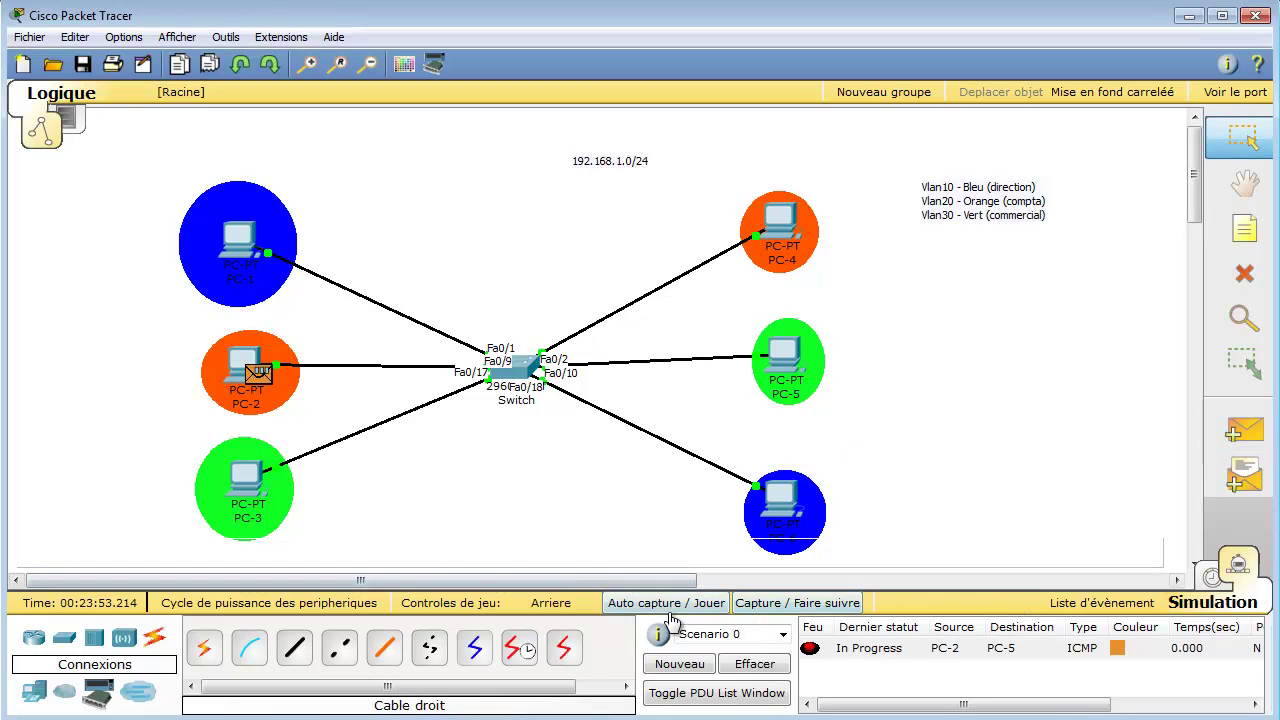
click(1245, 568)
click(1245, 568)
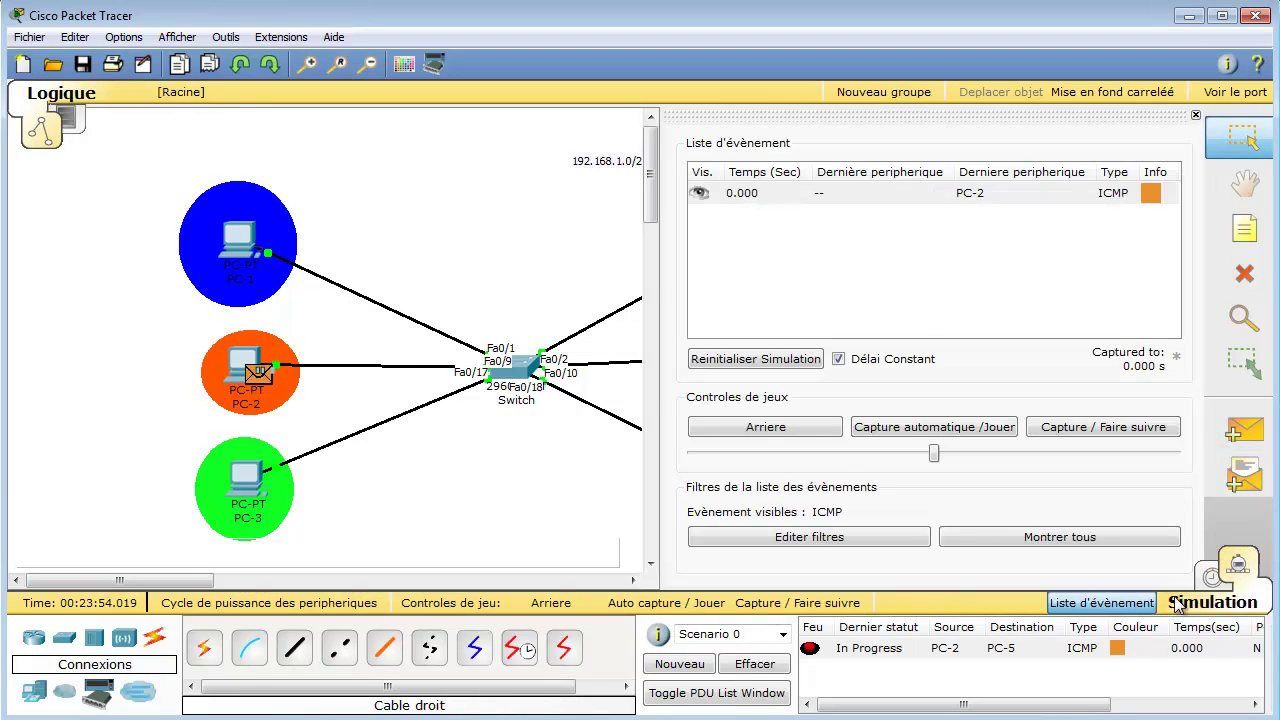
click(1080, 454)
click(1101, 602)
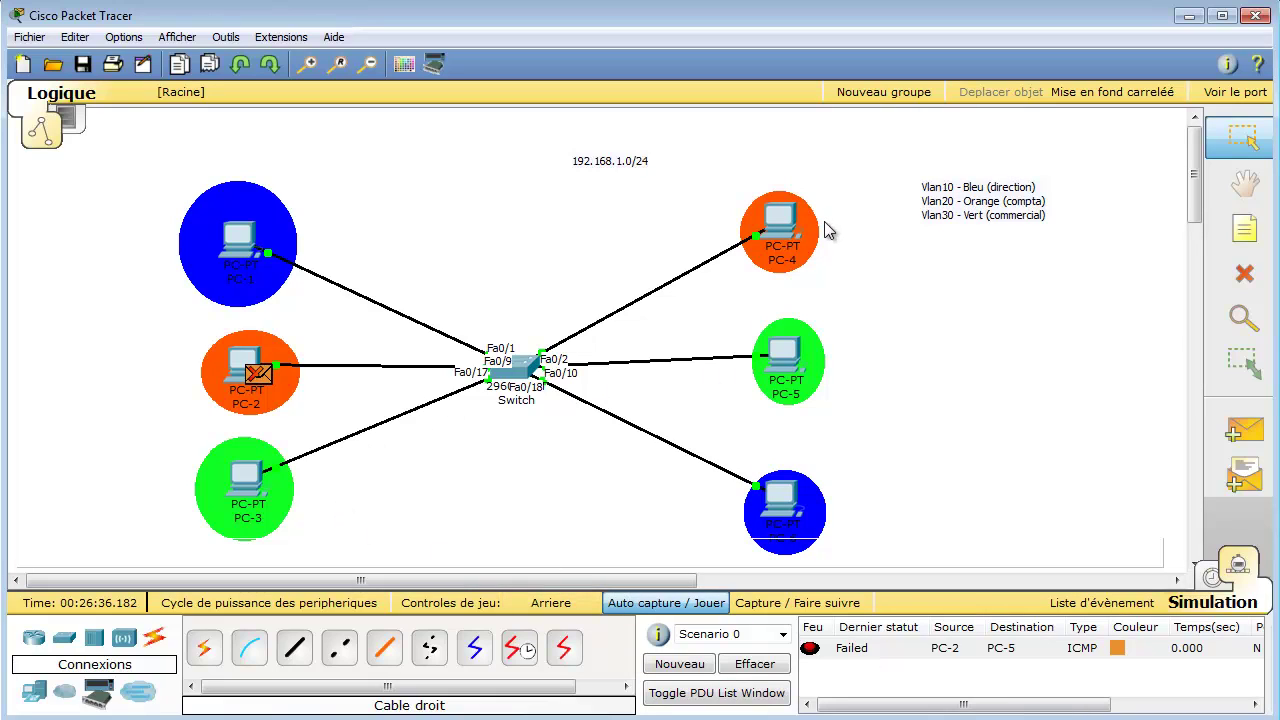
- Clear the PC-2 to PC-5 test from Scenario 0 and add a simple PDU from PC-2 to PC-4
click(756, 664)
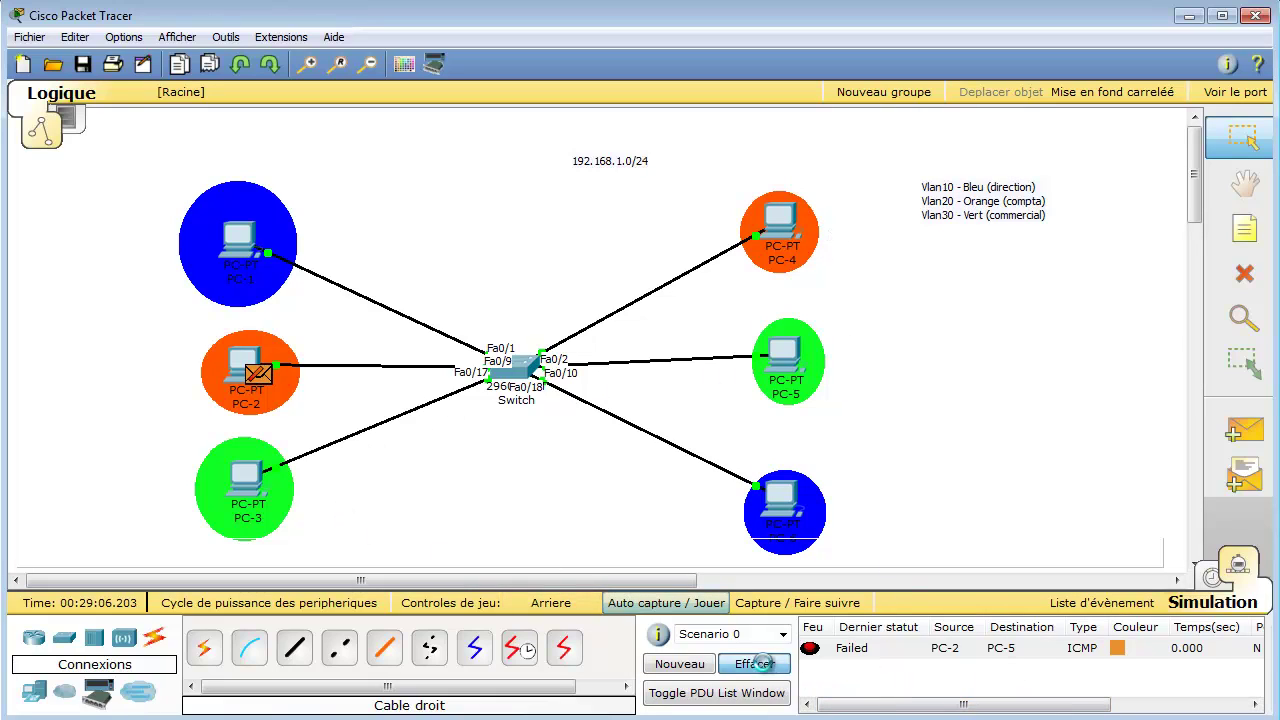
click(1244, 430)
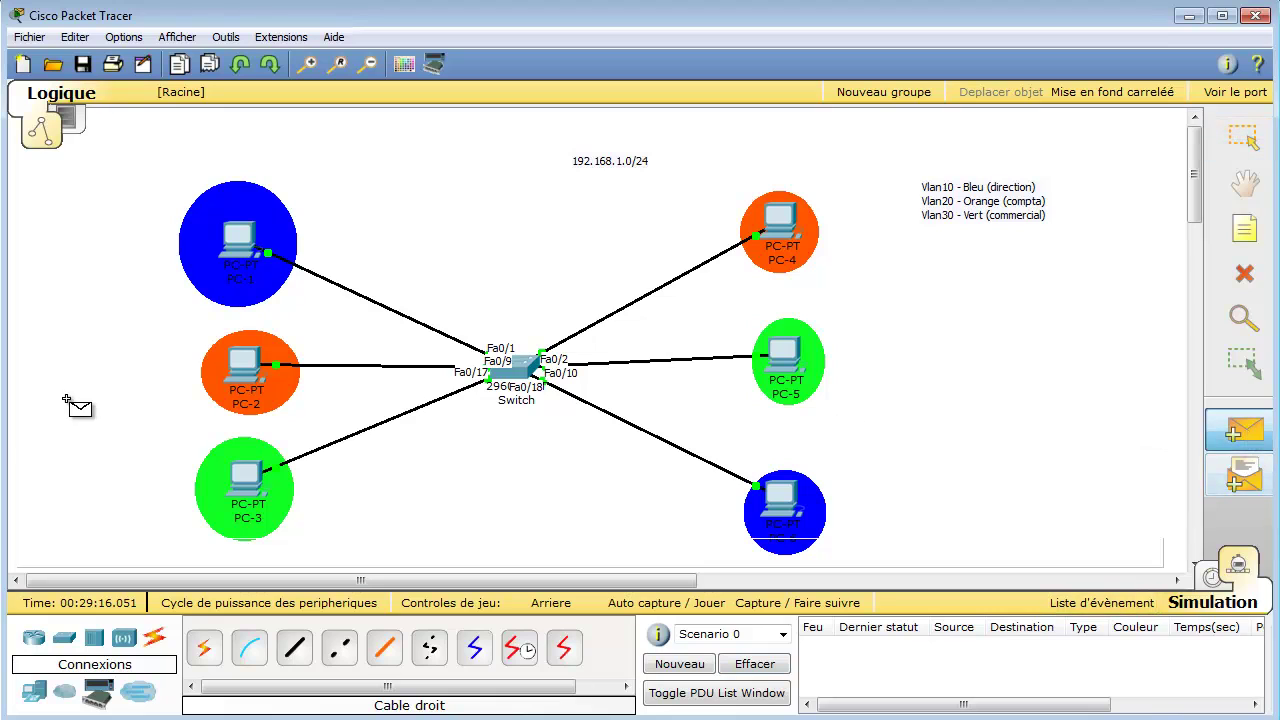
click(256, 383)
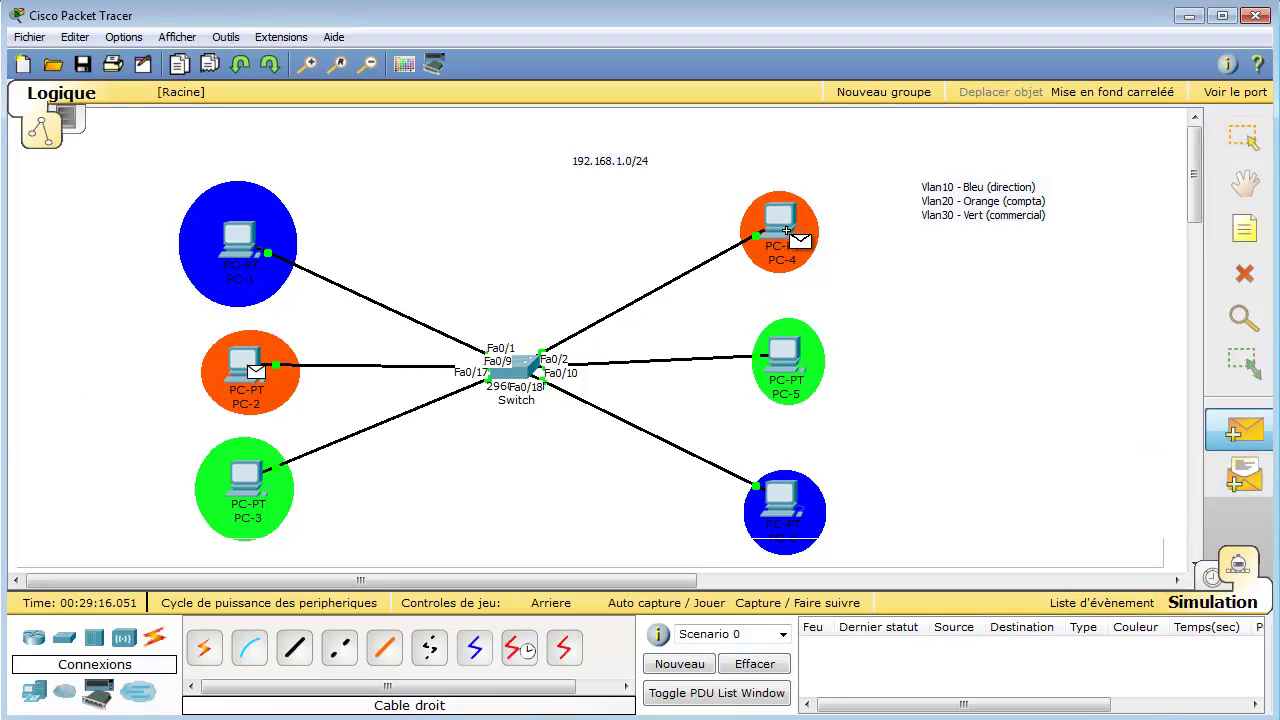
click(787, 231)
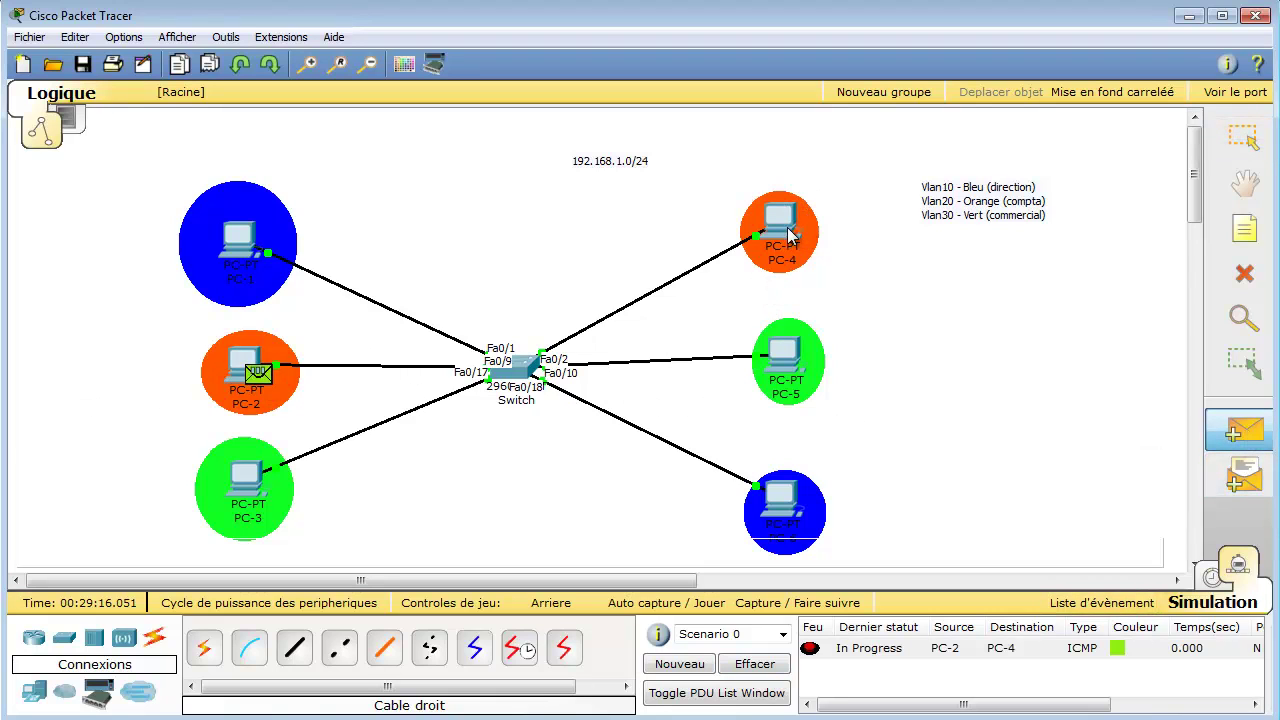
- Run automatic capture for the PC-2 to PC-4 PDU and choose to view previous events when the event buffer fills
click(666, 604)
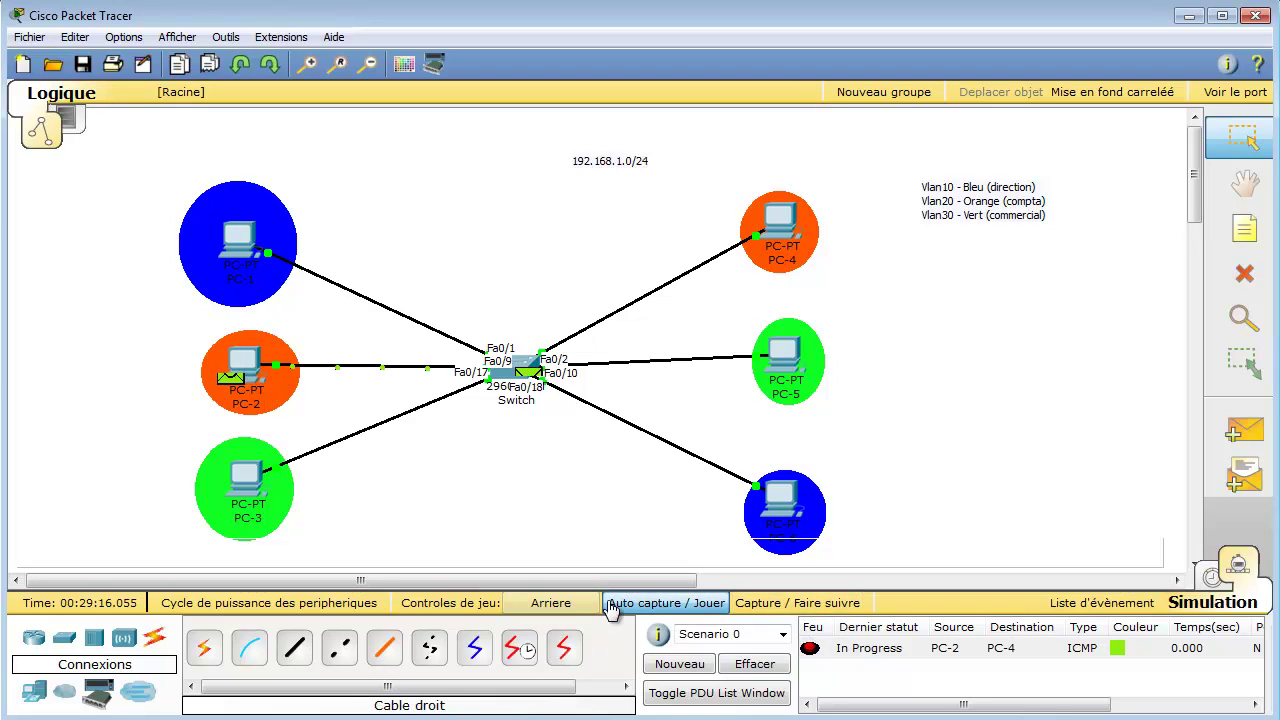
mouse_move(517, 397)
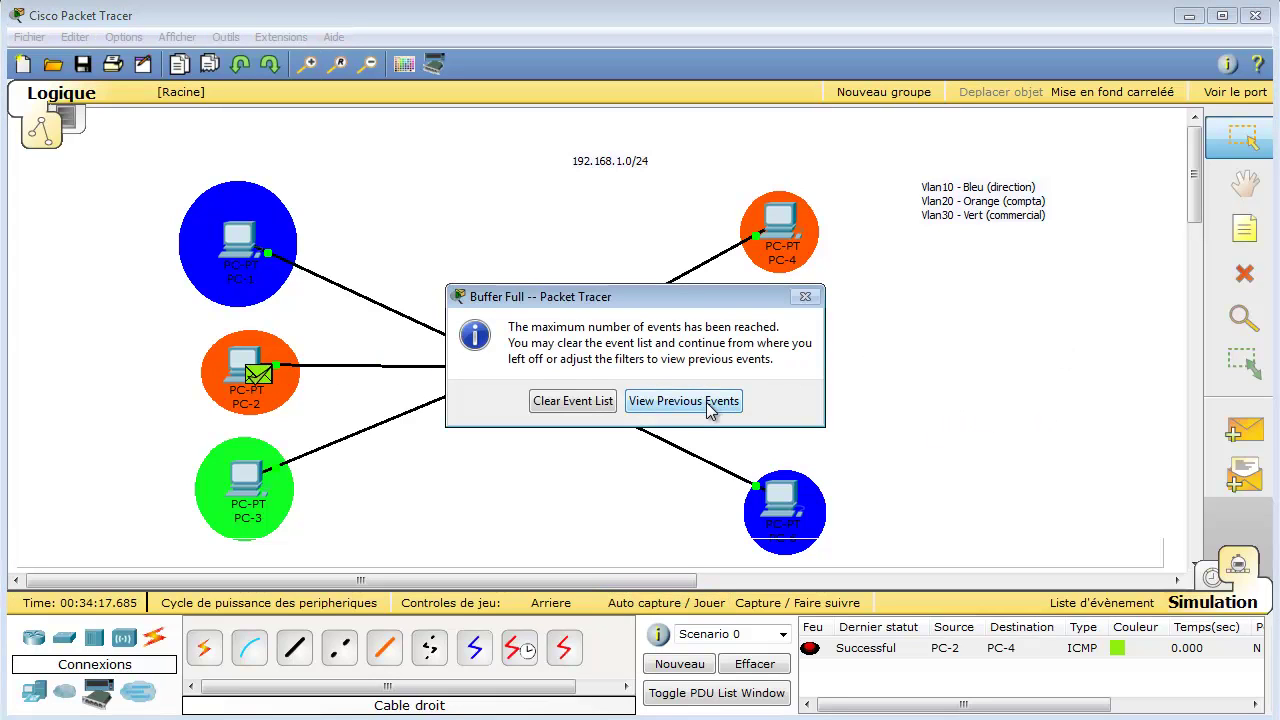
click(706, 403)
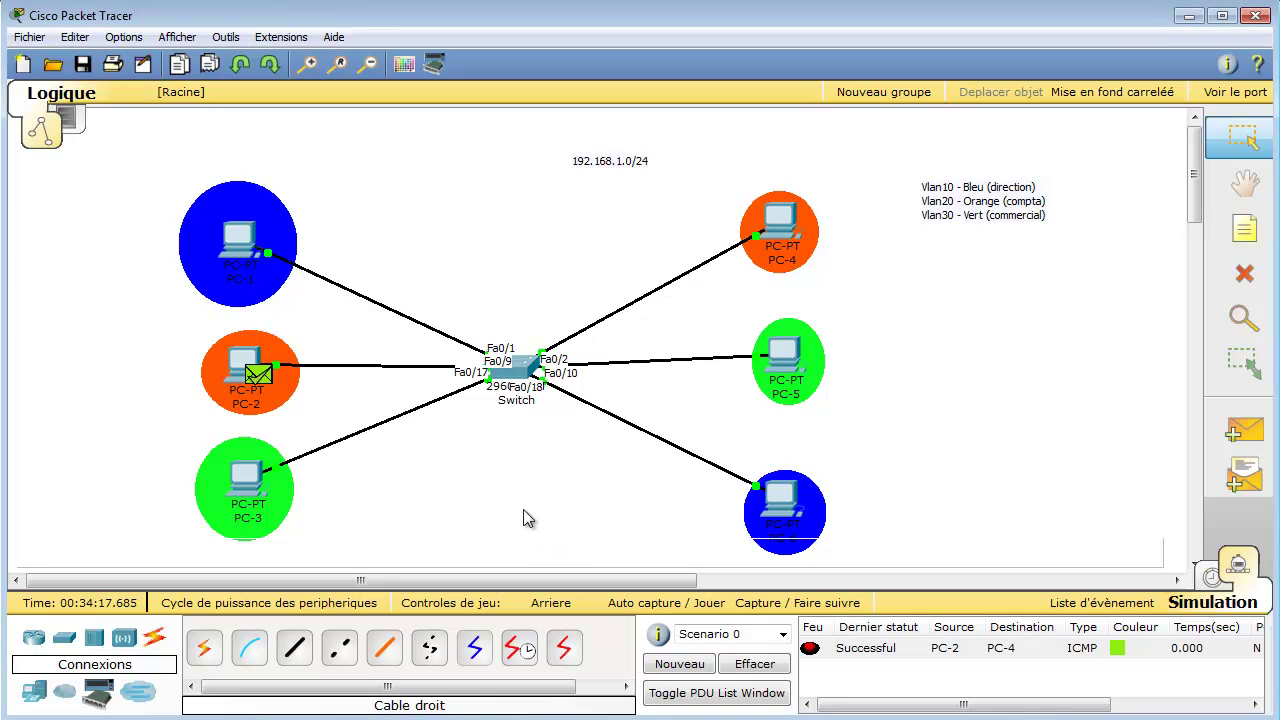